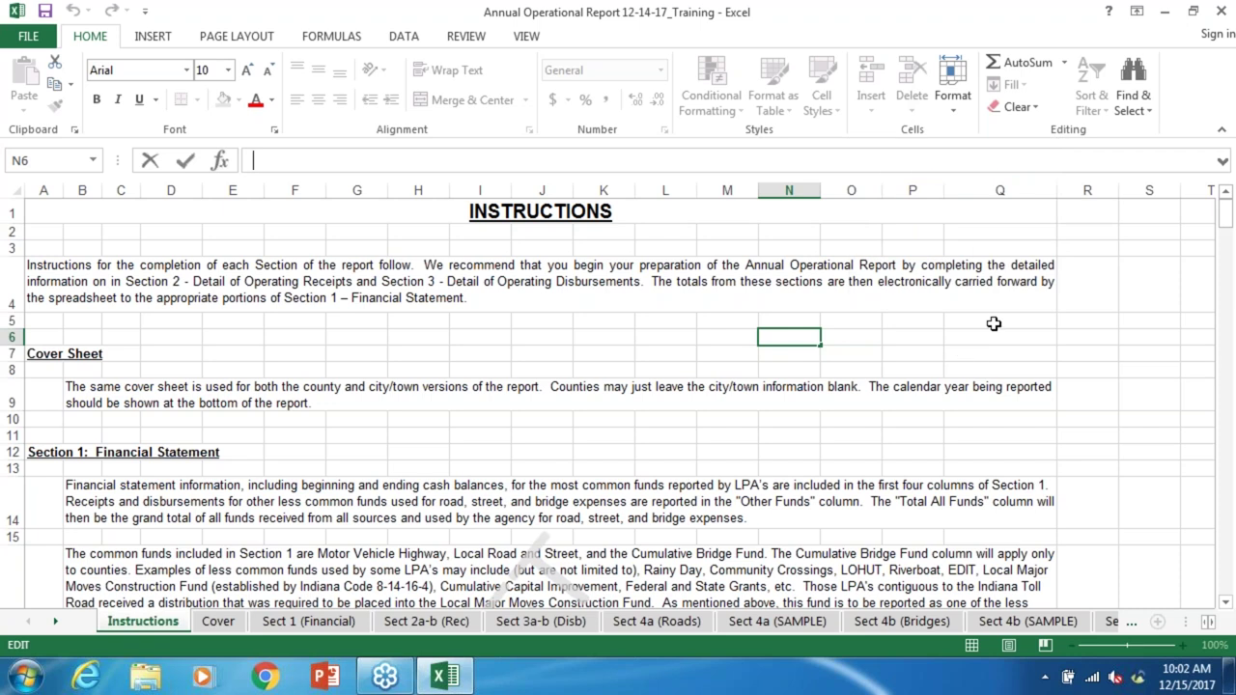
Step: Read the introduction, Cover Sheet and opening Section 1 Financial Statement guidance on the Instructions sheet
left_click(993, 323)
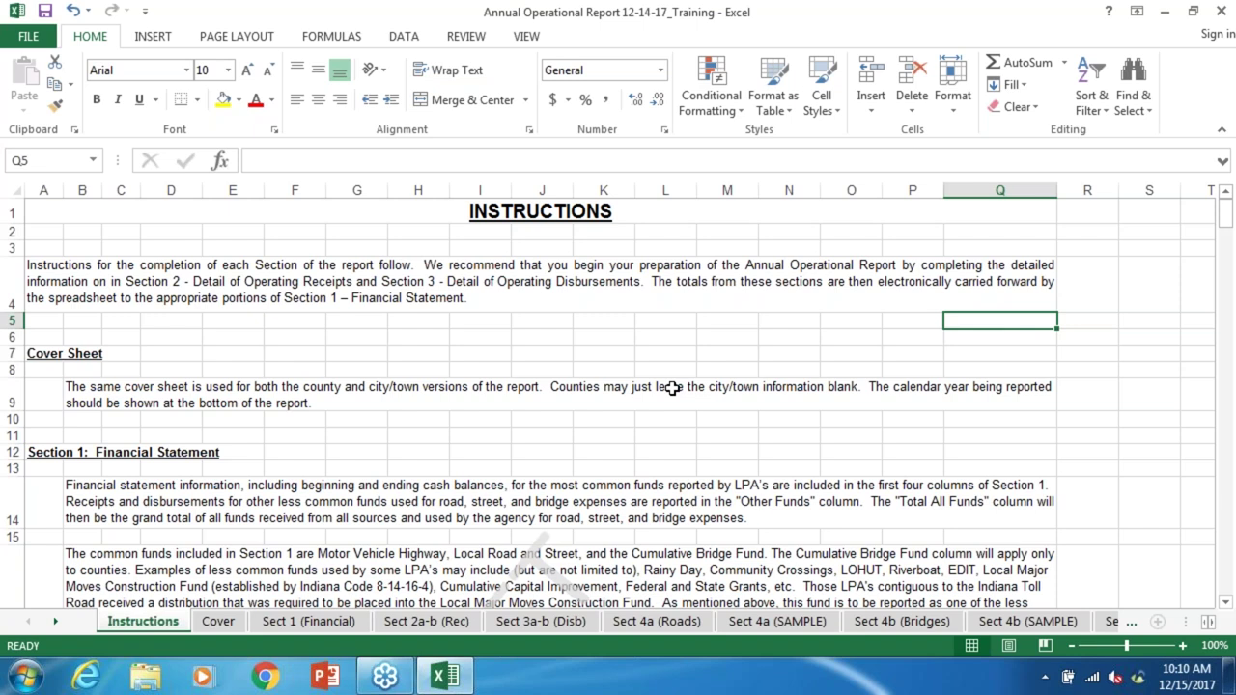
left_click(502, 335)
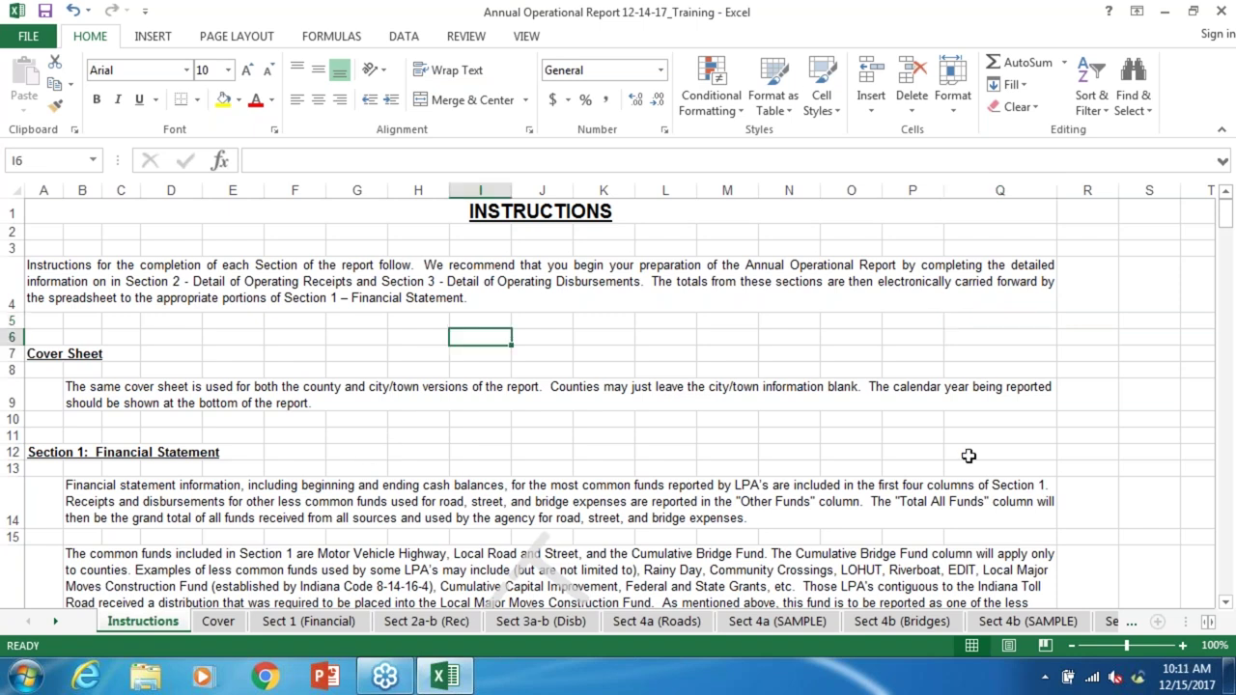
key("Down")
key("Down")
key("Down")
key("Down")
key("Down")
key("Down")
key("Down")
key("Down")
key("Down")
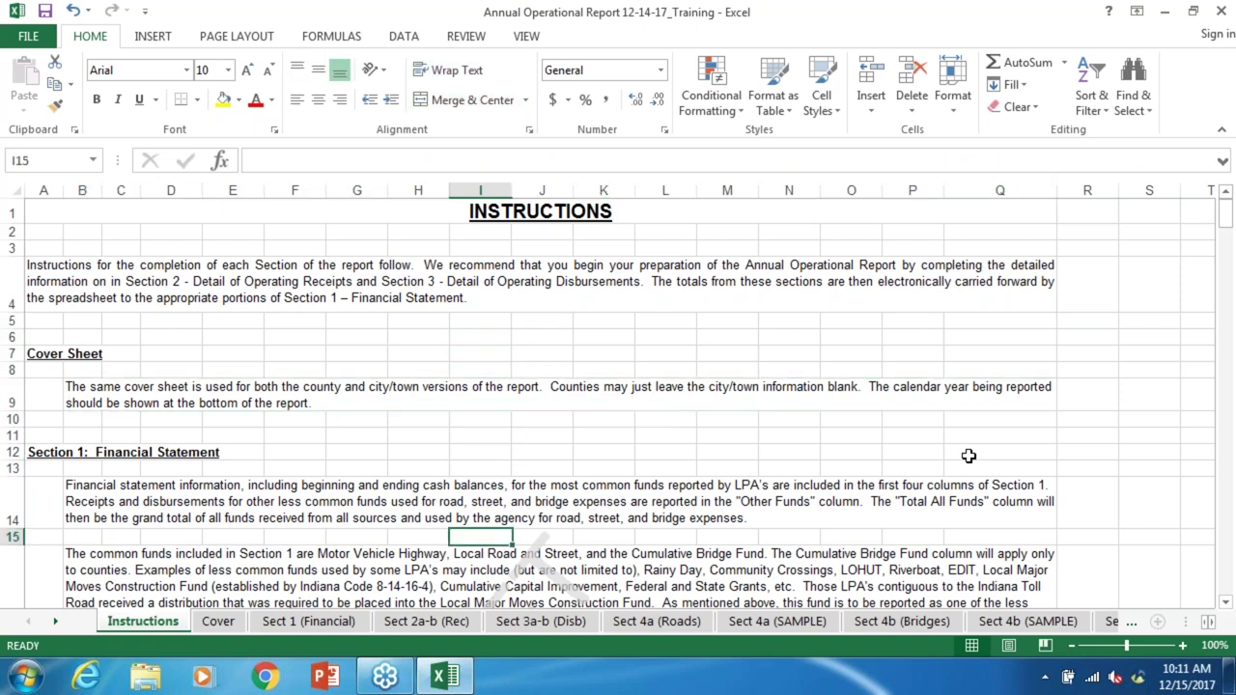
key("Down")
key("Down")
key("Down")
key("Down")
key("Down")
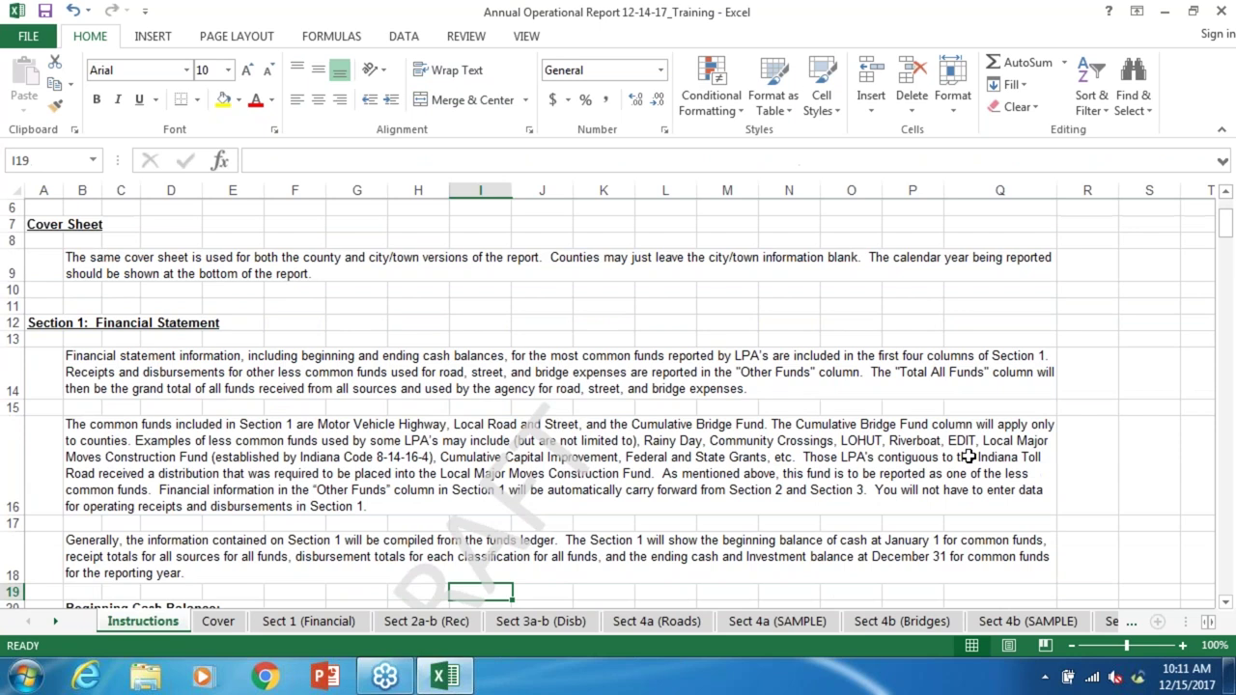
Step: Read the Section 1 instructions on beginning cash balance, receipts, disbursements, and ending cash and investments balance
key("Down")
key("Down")
key("Down")
key("Down")
key("Down")
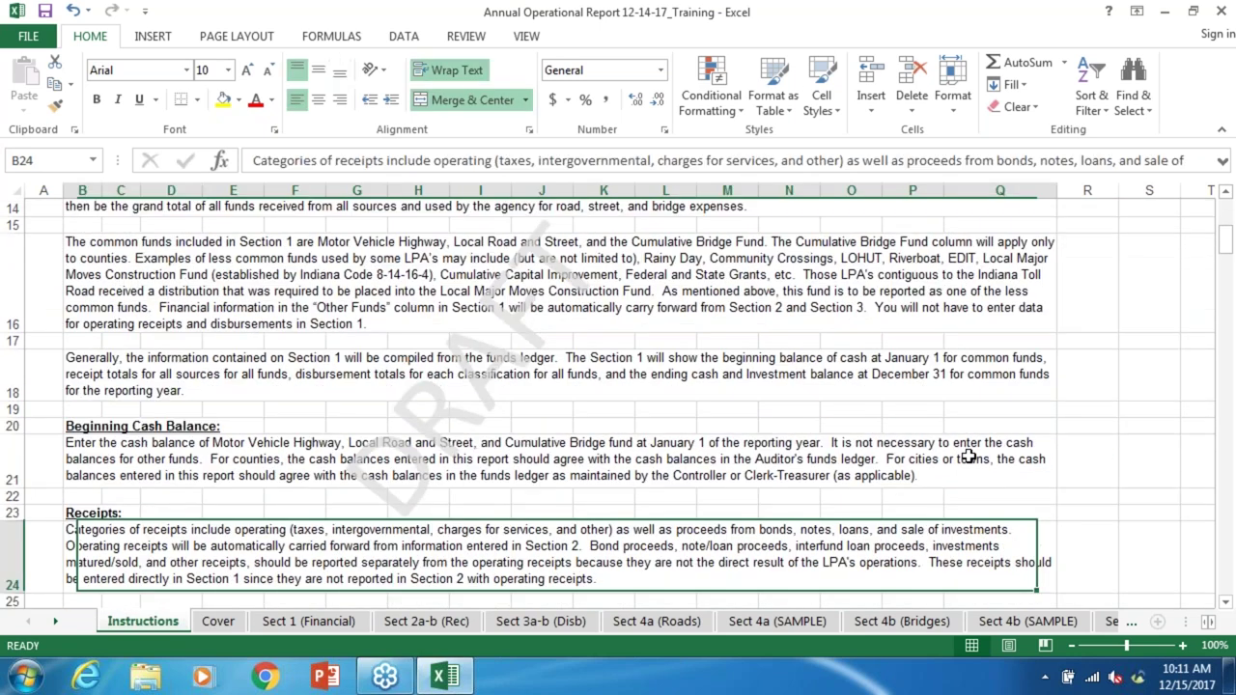
key("Down")
key("Down")
key("Down")
key("Down")
key("Down")
key("Down")
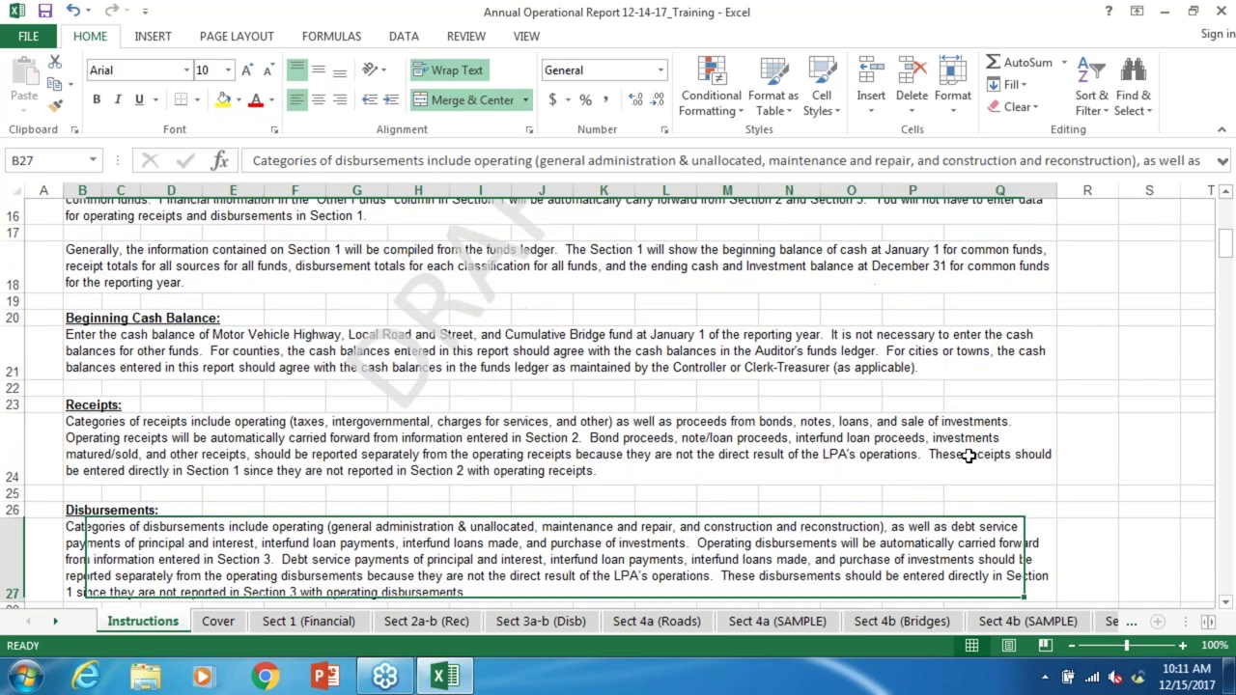
key("Down")
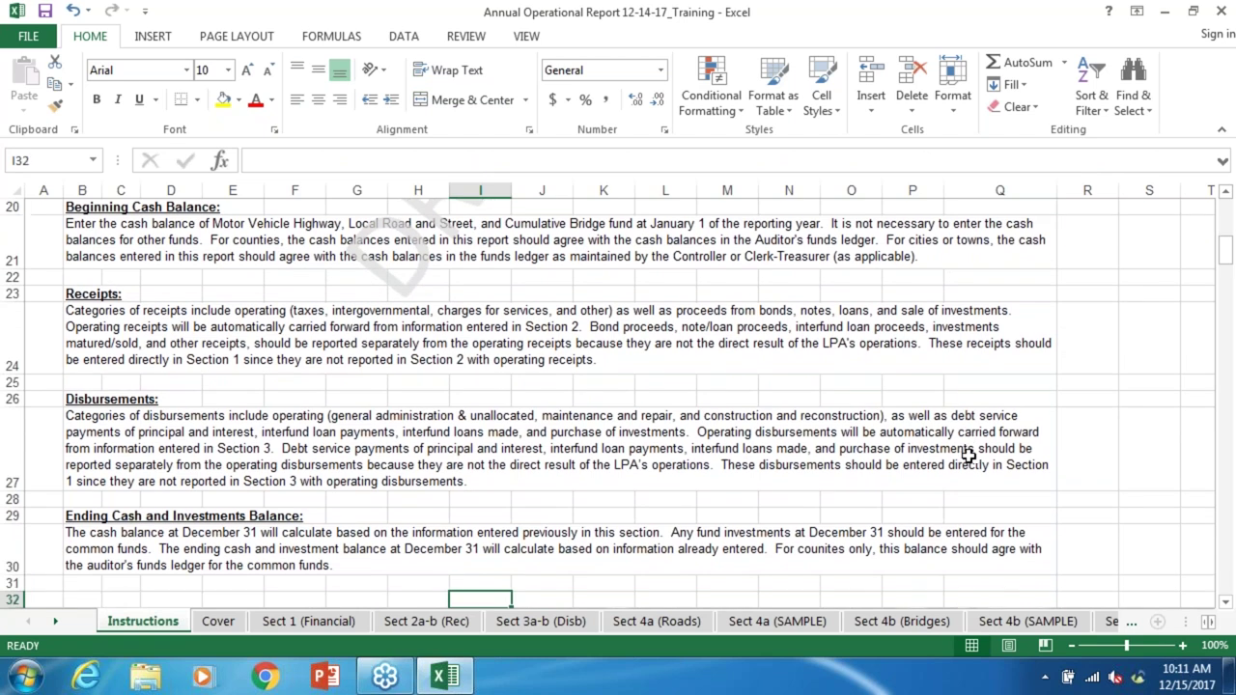
Step: Review the instructions for Section 2 operating receipts and Section 3 operating disbursements
key("Page_Down")
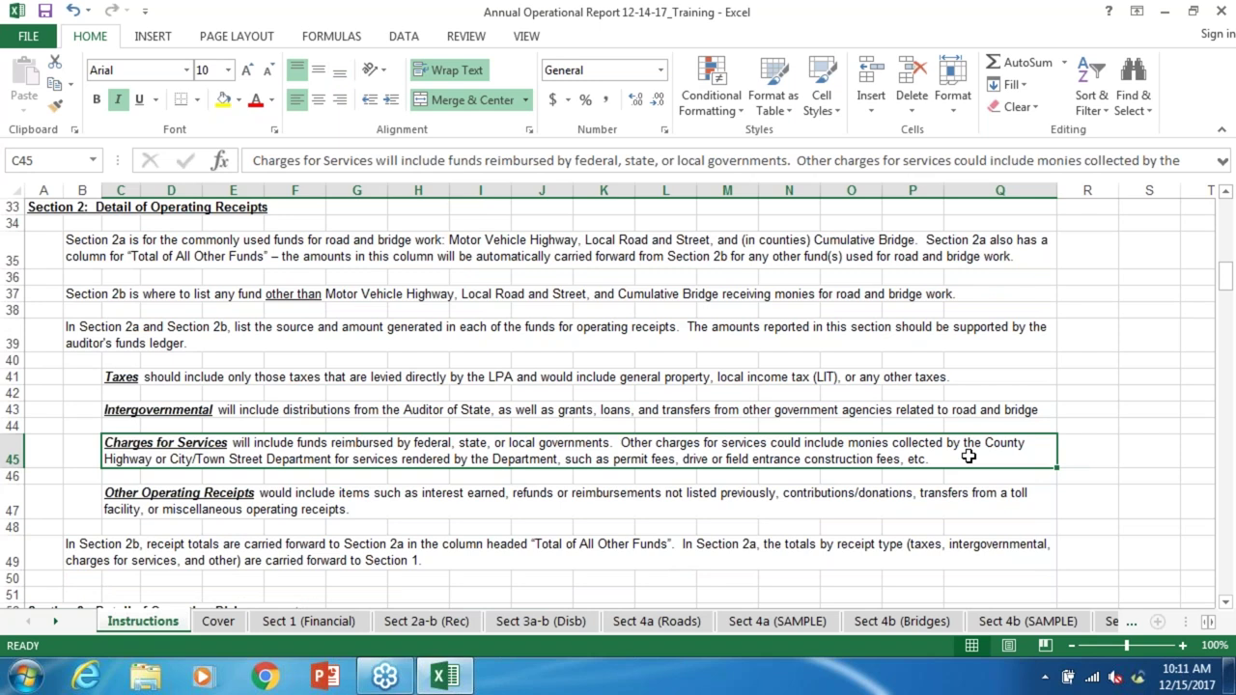
key("Page_Down")
scroll(969, 456, "down", 1)
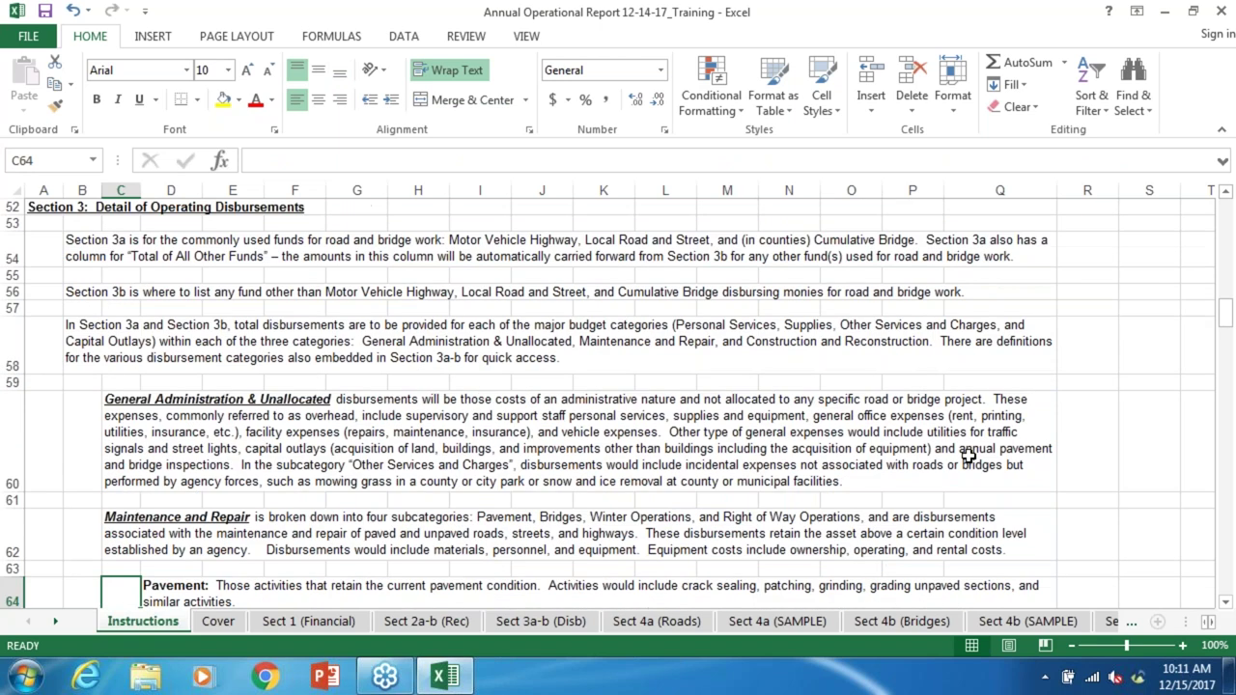
key("Page_Down")
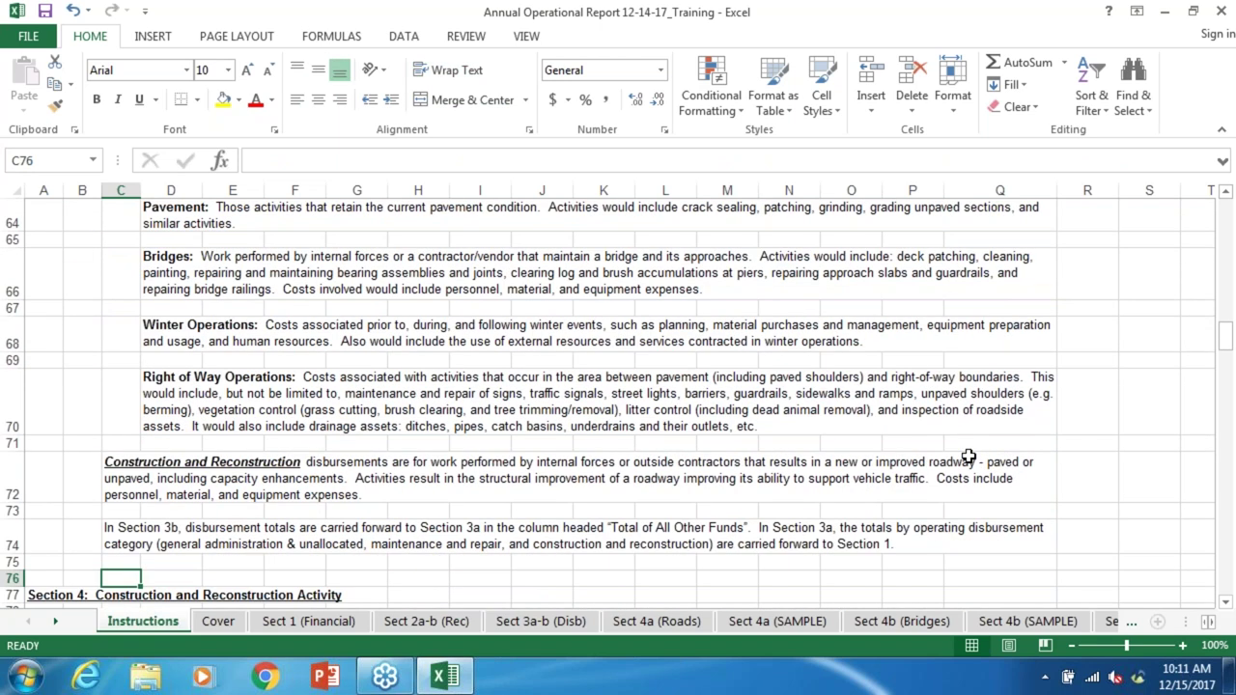
Step: Review the Section 4 construction and reconstruction instructions, including type of work, road miles, project cost and fund totals
key("Page_Down")
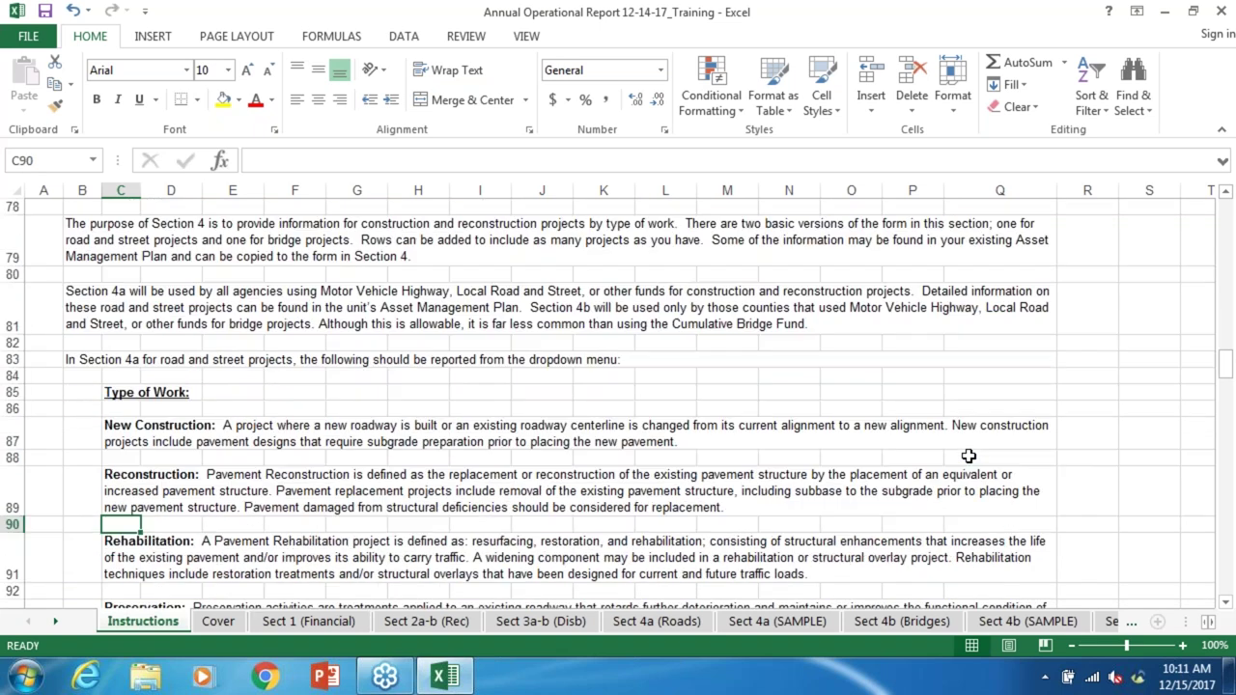
key("Page_Down")
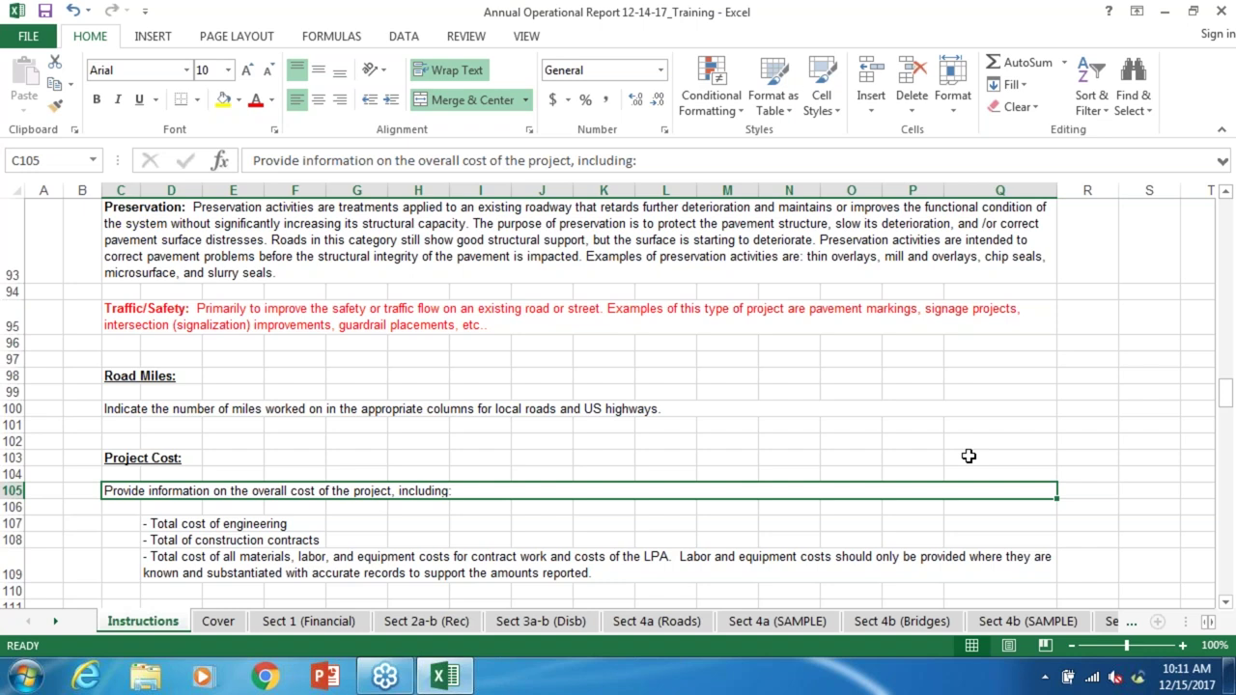
key("Page_Down")
key("Page_Down")
key("Page_Down")
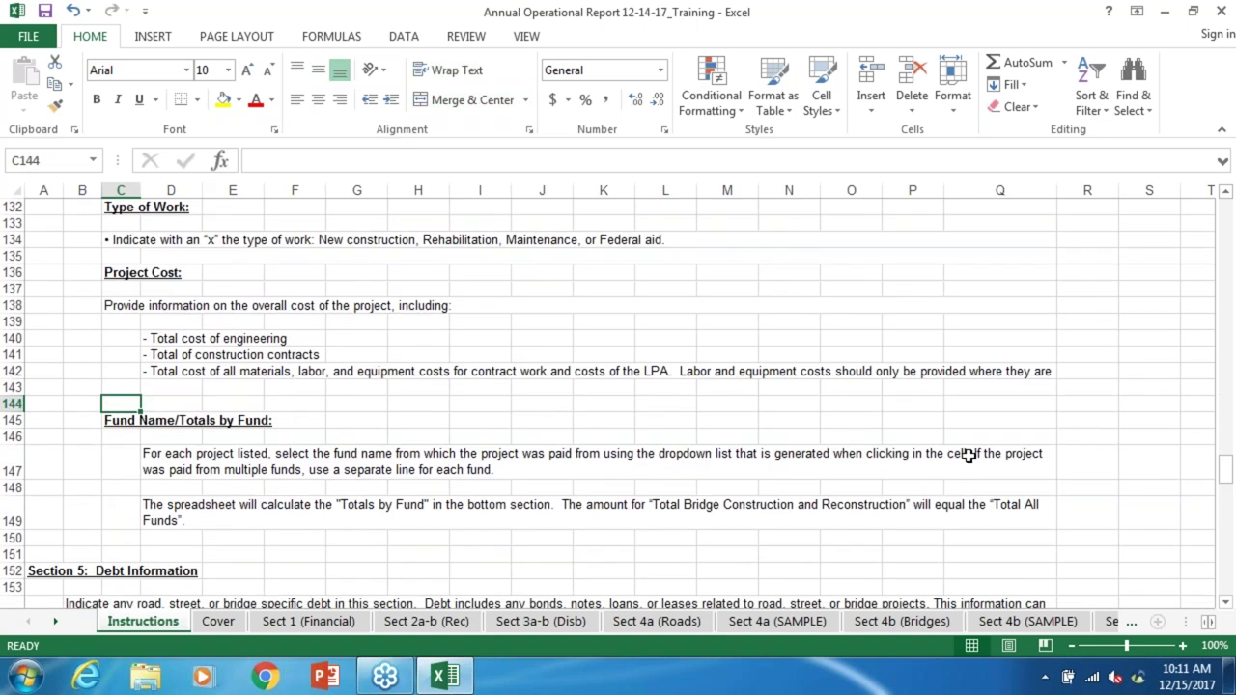
Step: Review the Section 7 certification and Filing Report instructions through to the last agency in the electronic copies list
key("Page_Down")
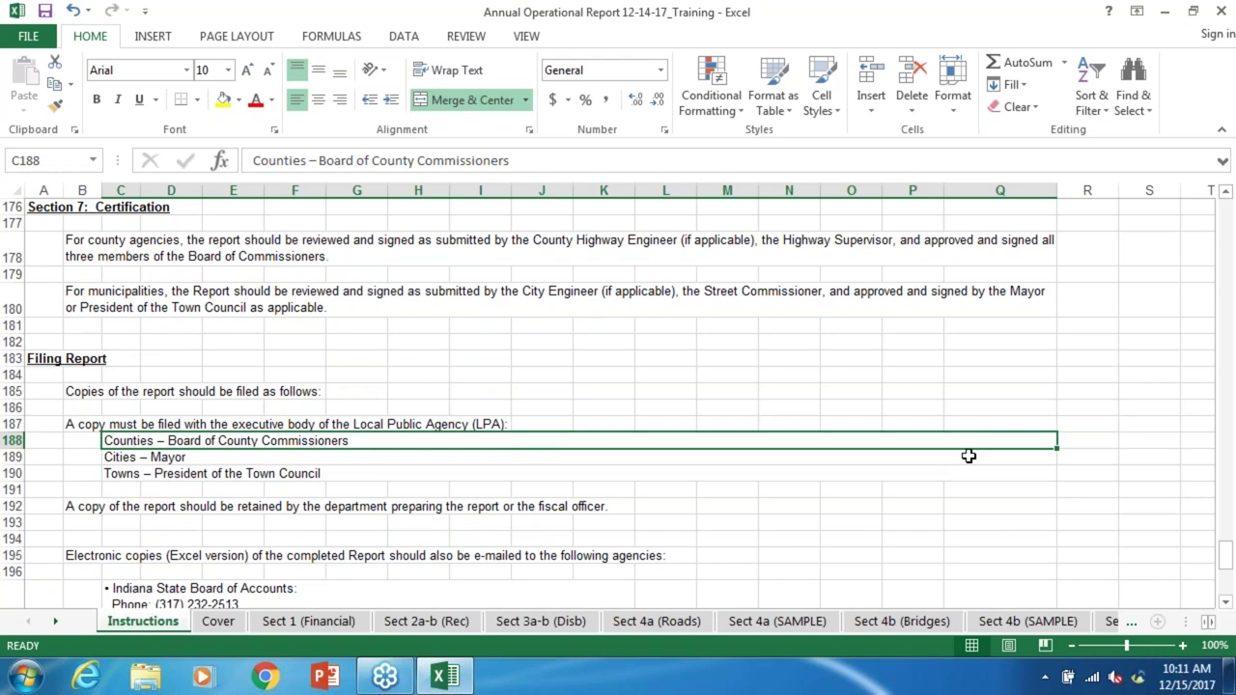
key("Down")
key("Down")
key("Down")
key("Down")
key("Down")
key("Down")
key("Down")
key("Down")
key("Down")
key("Down")
key("Down")
key("Down")
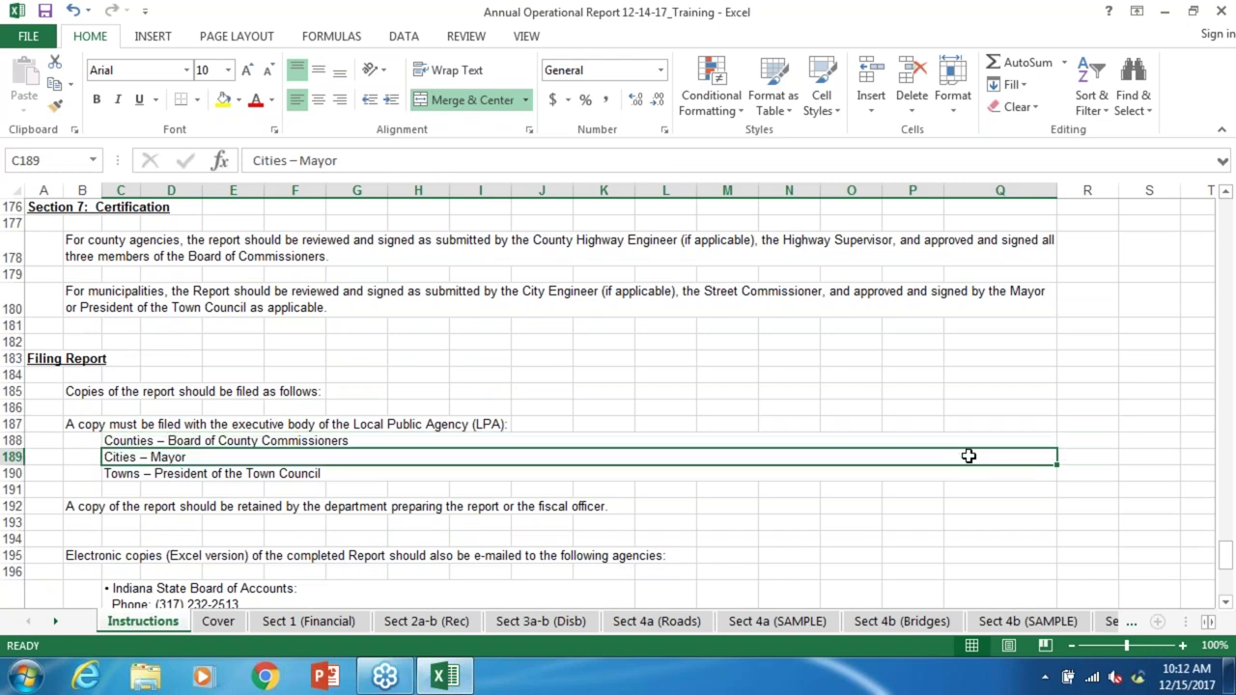
key("Down")
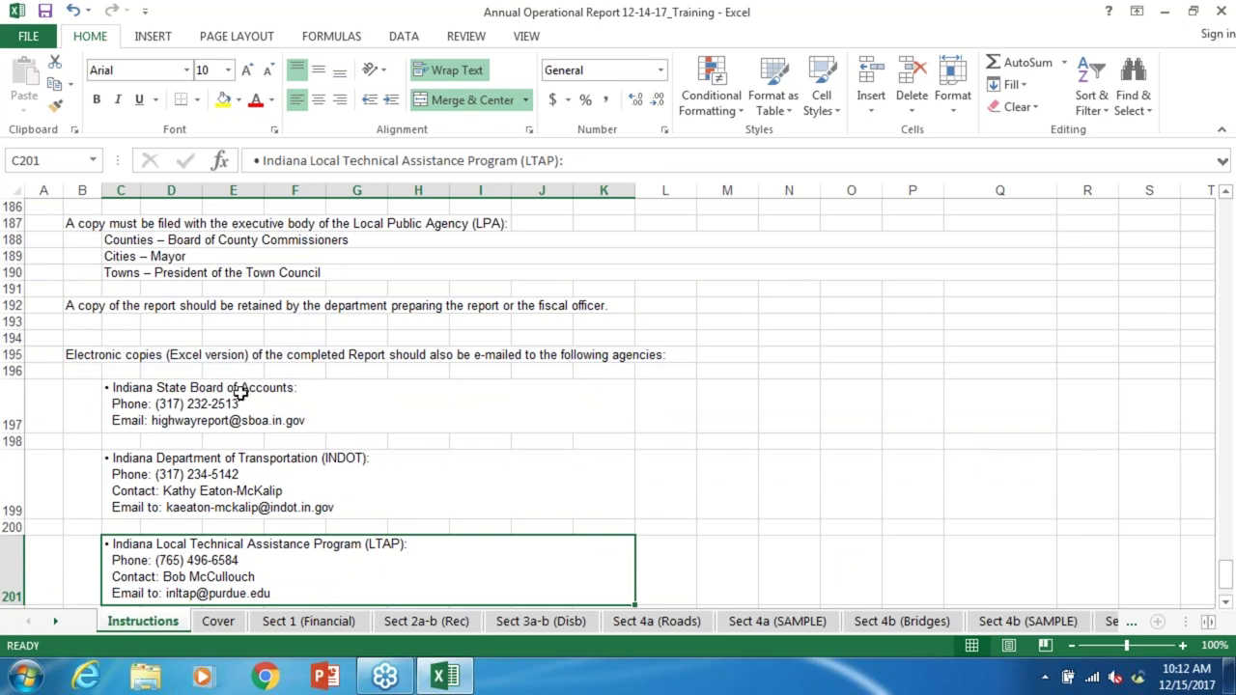
Step: Go through the State Board of Accounts, INDOT and LTAP contact entries for e-mailing the completed report
key("Up")
key("Up")
key("Up")
key("Up")
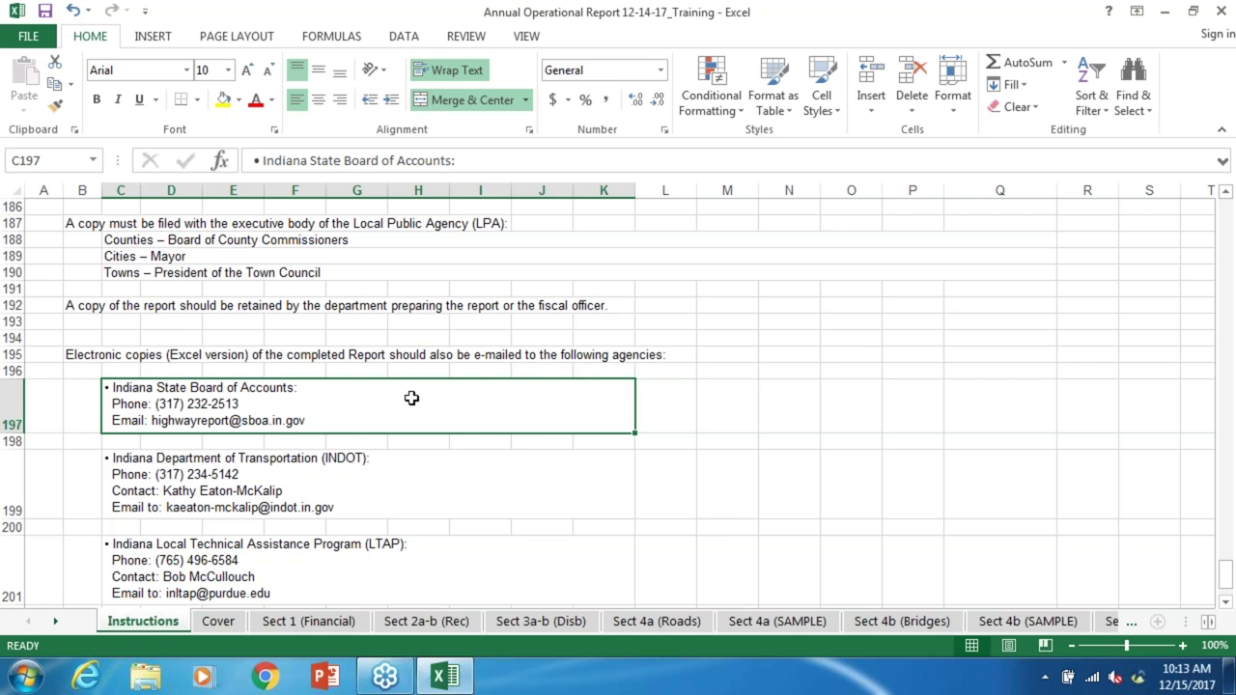
key("Down")
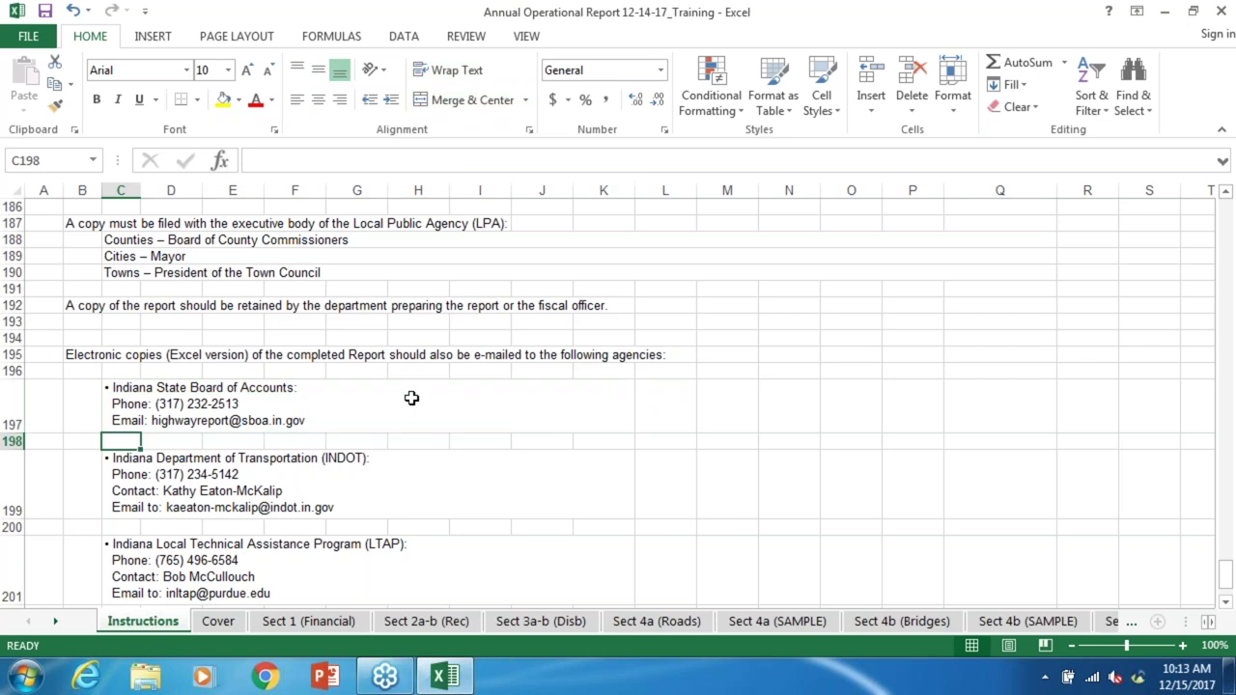
key("Down")
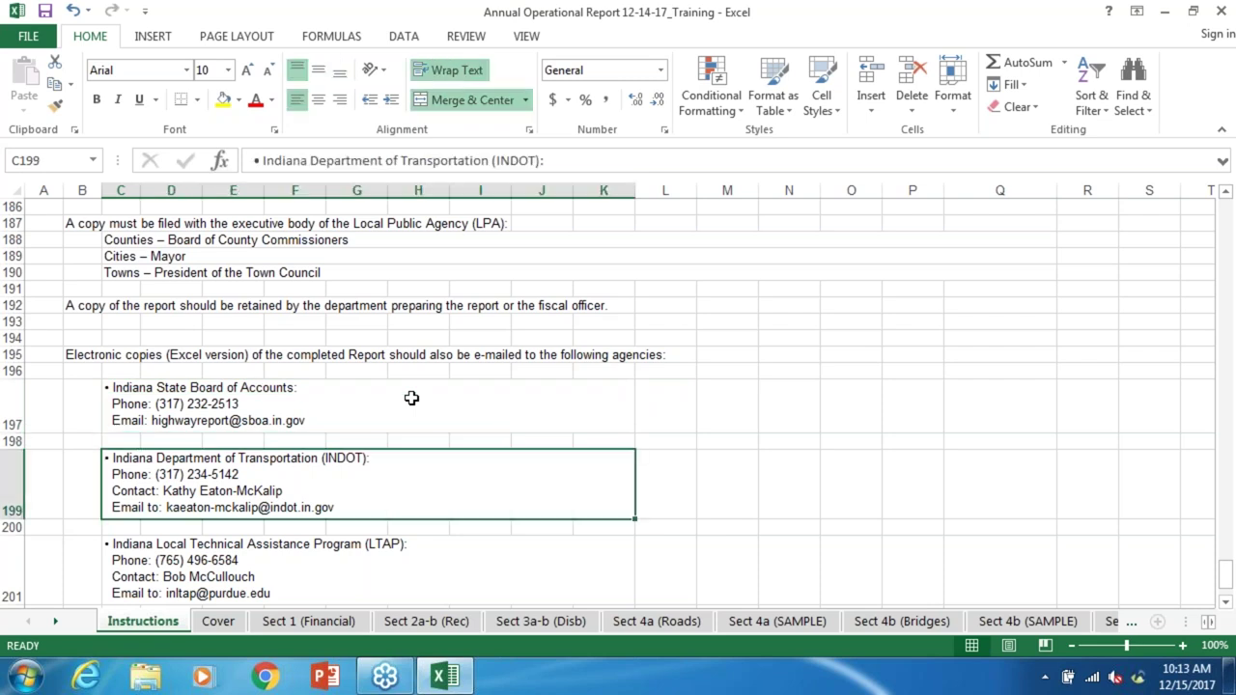
key("Down")
key("Down")
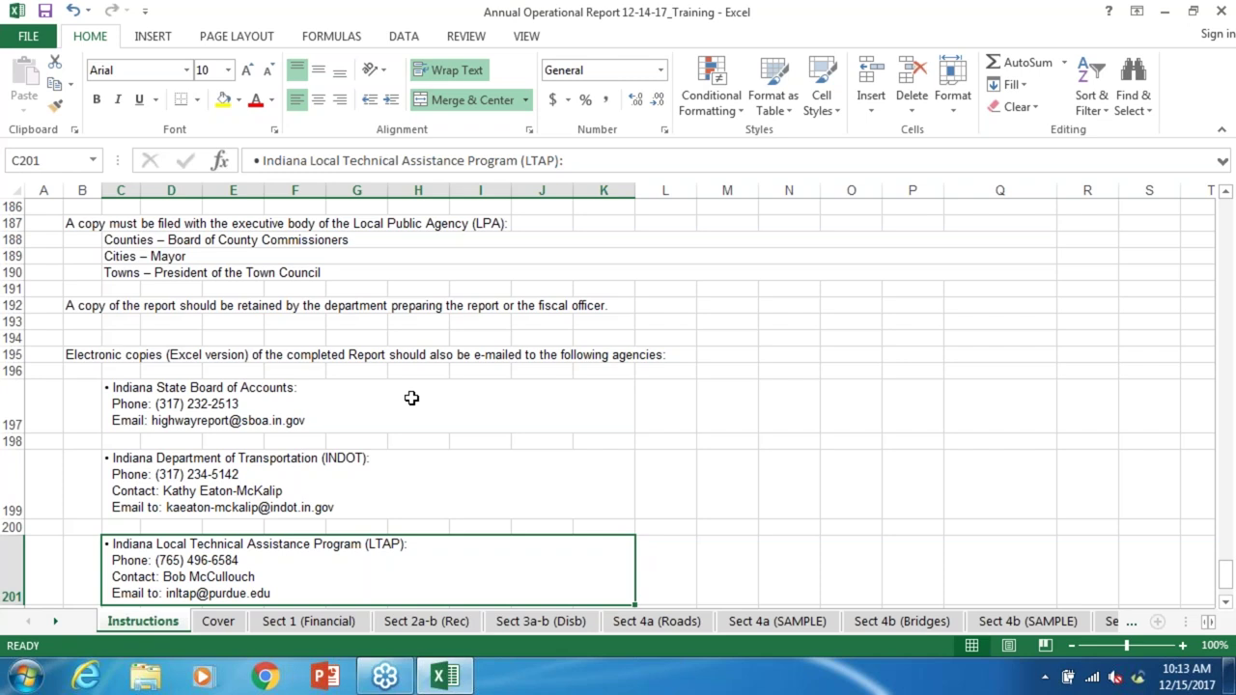
Step: Open the Cover sheet and review its county and city or town fields and the report title
left_click(219, 622)
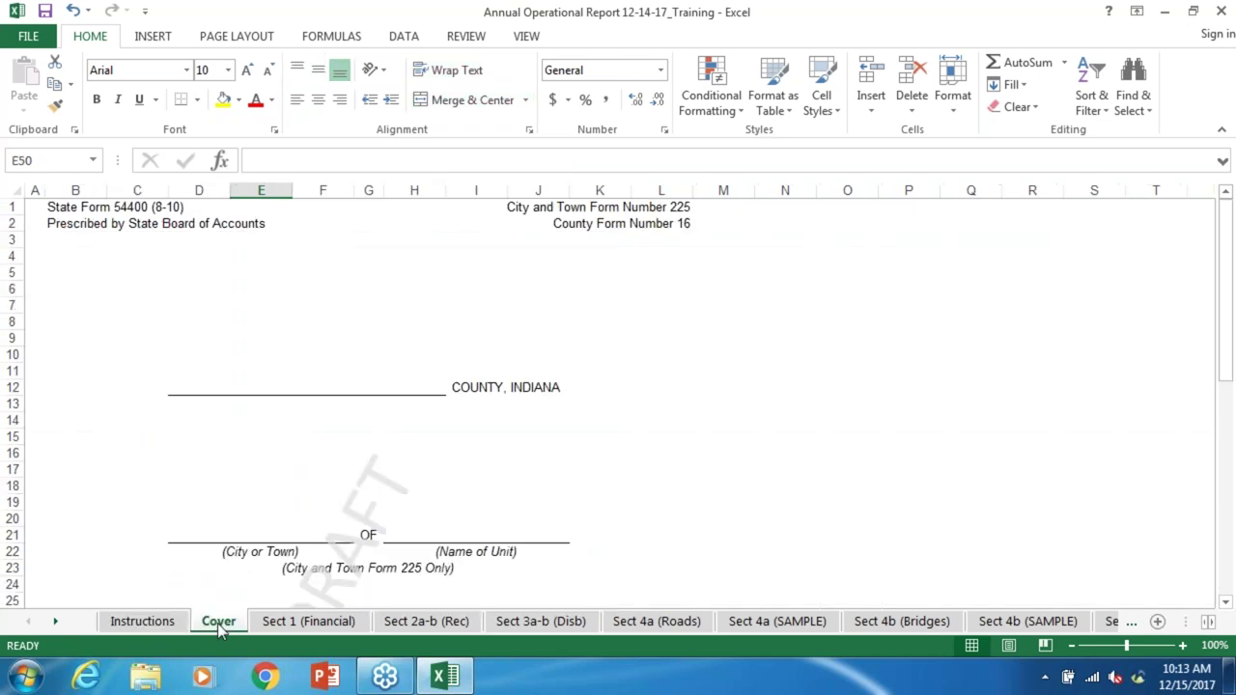
left_click(297, 338)
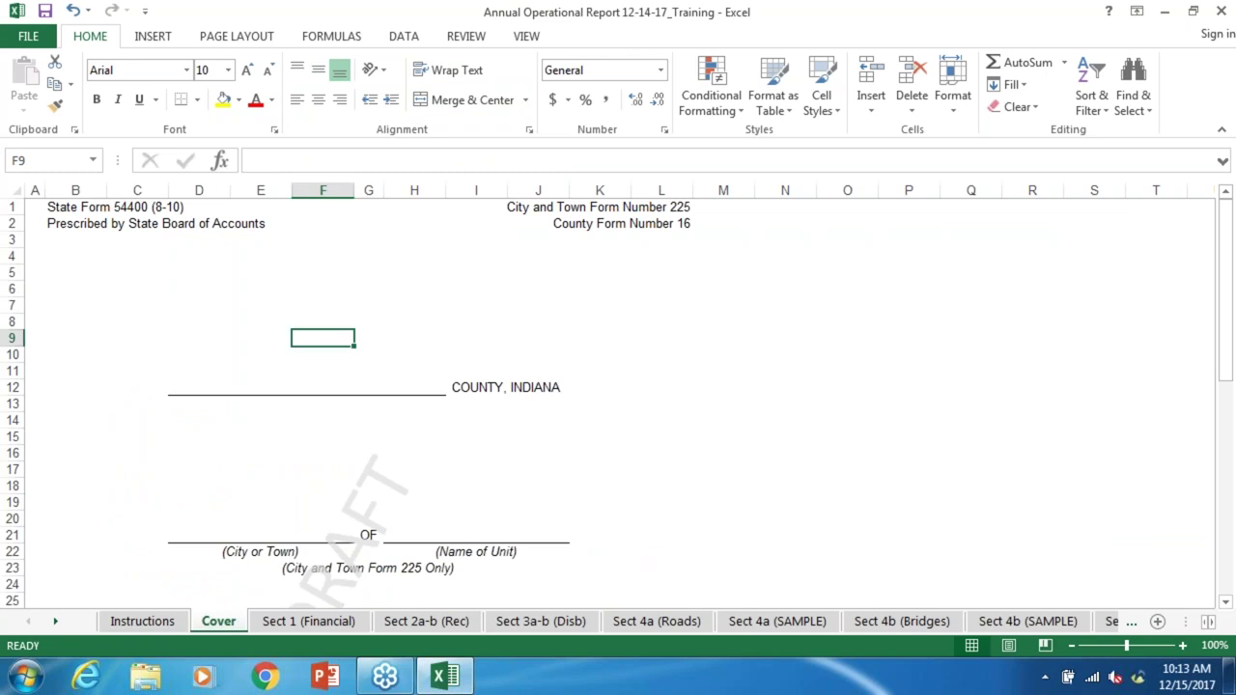
key("Page_Down")
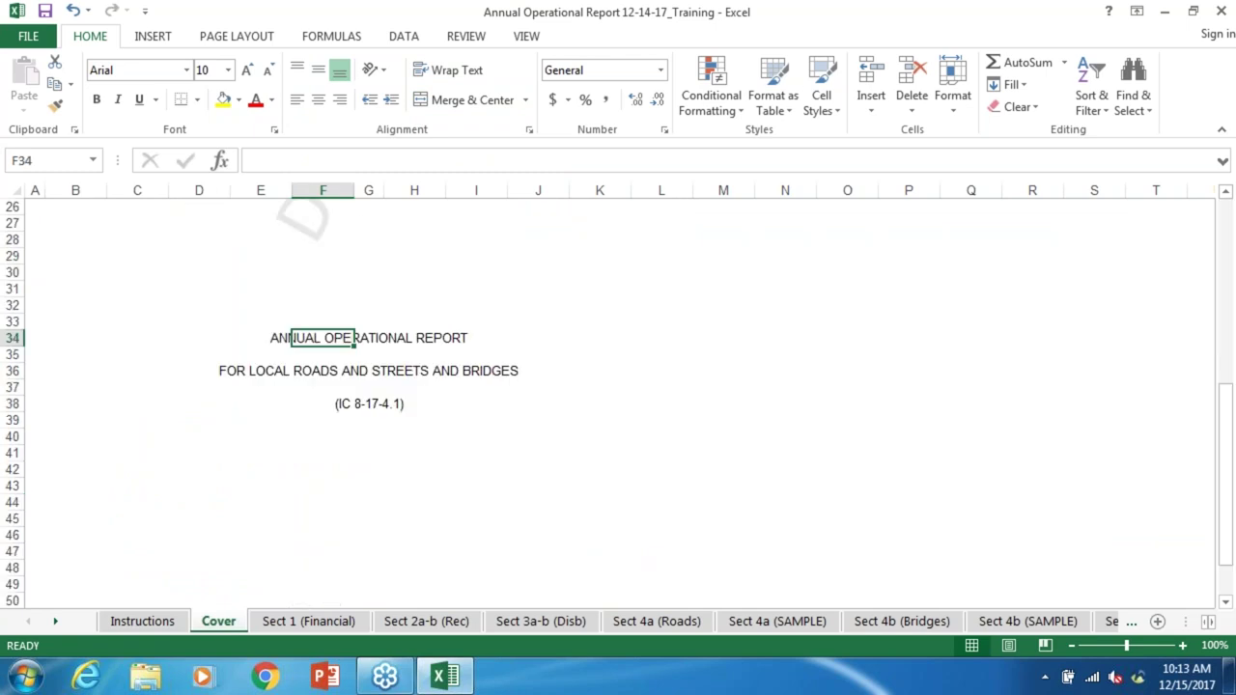
key("Left")
key("Down")
key("Down")
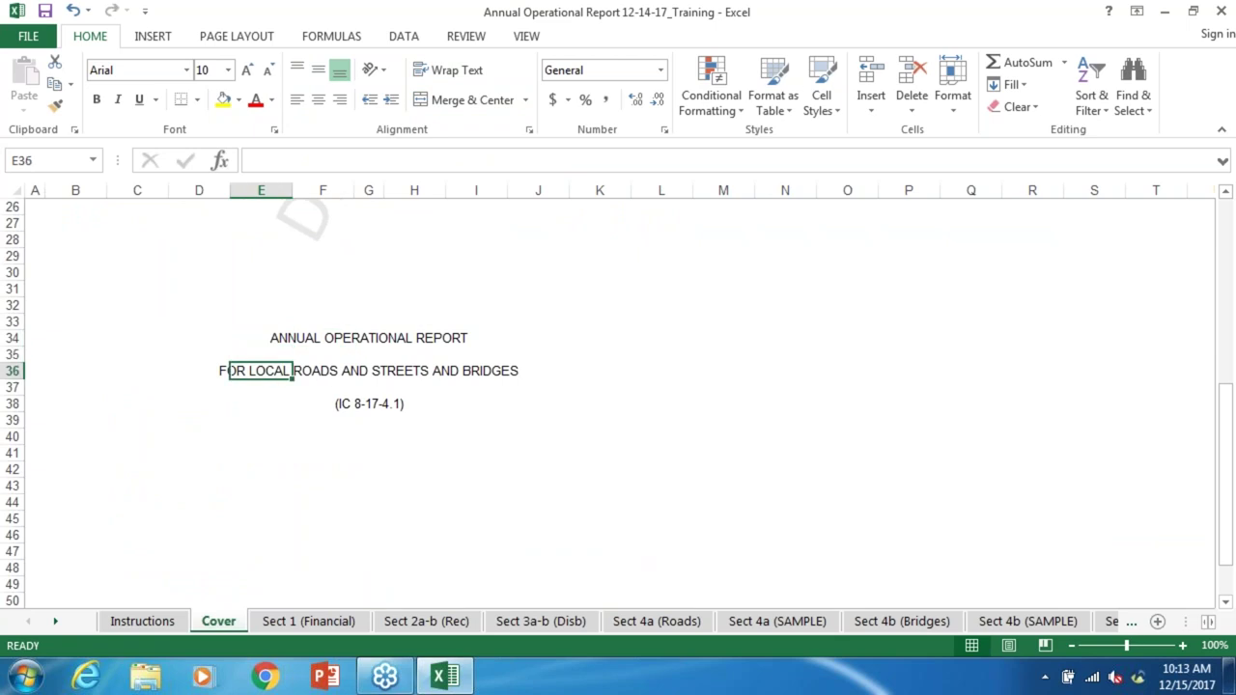
Step: Open the Sect 1 (Financial) sheet and select the January 1 cash cell for Motor Vehicle Highway, H10
left_click(318, 618)
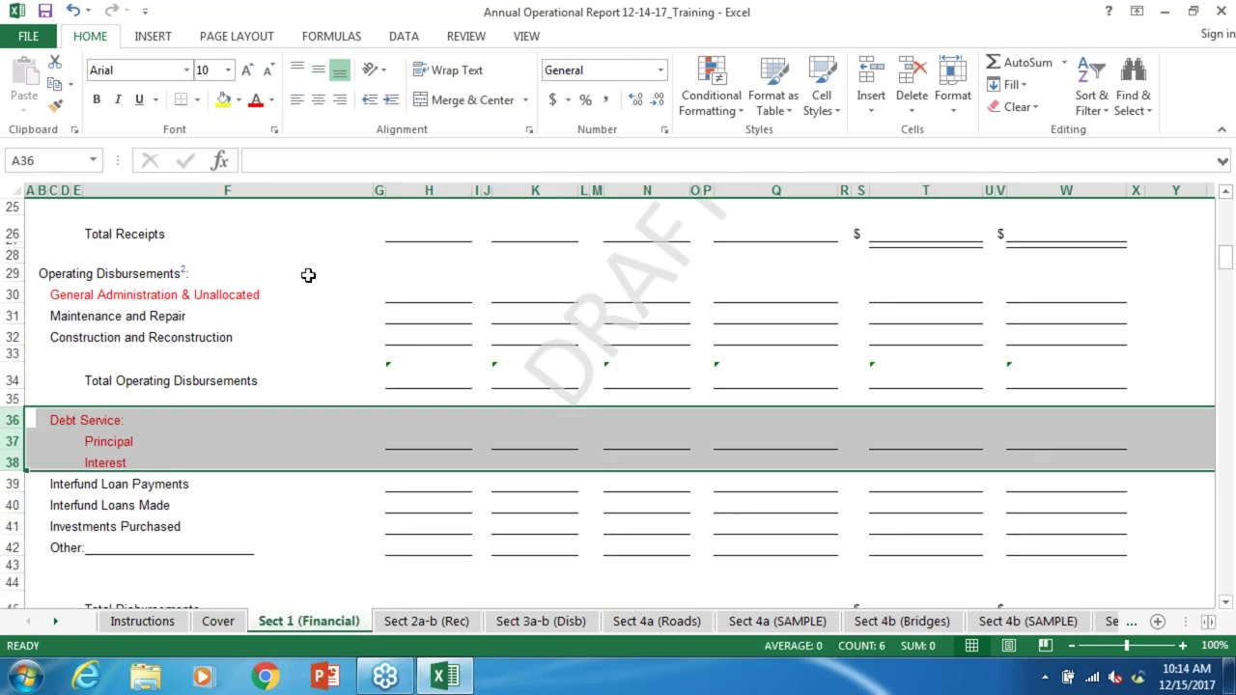
left_click(308, 275)
key("ctrl+Home")
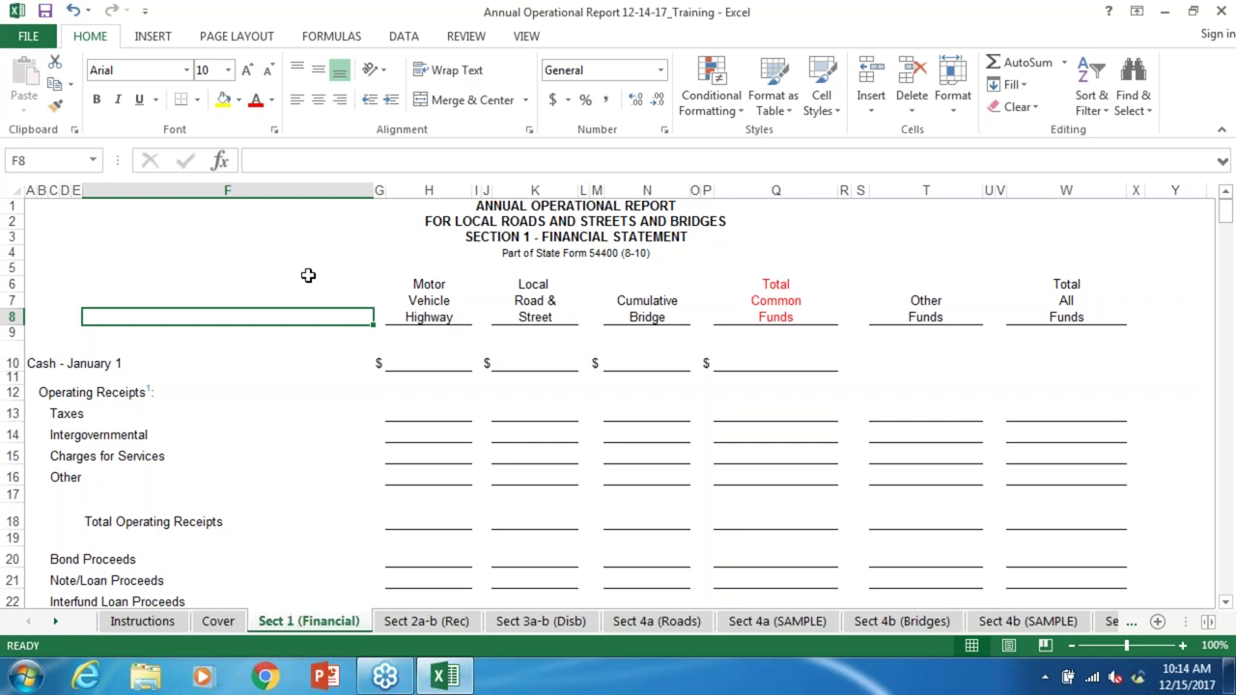
key("Down")
key("Down")
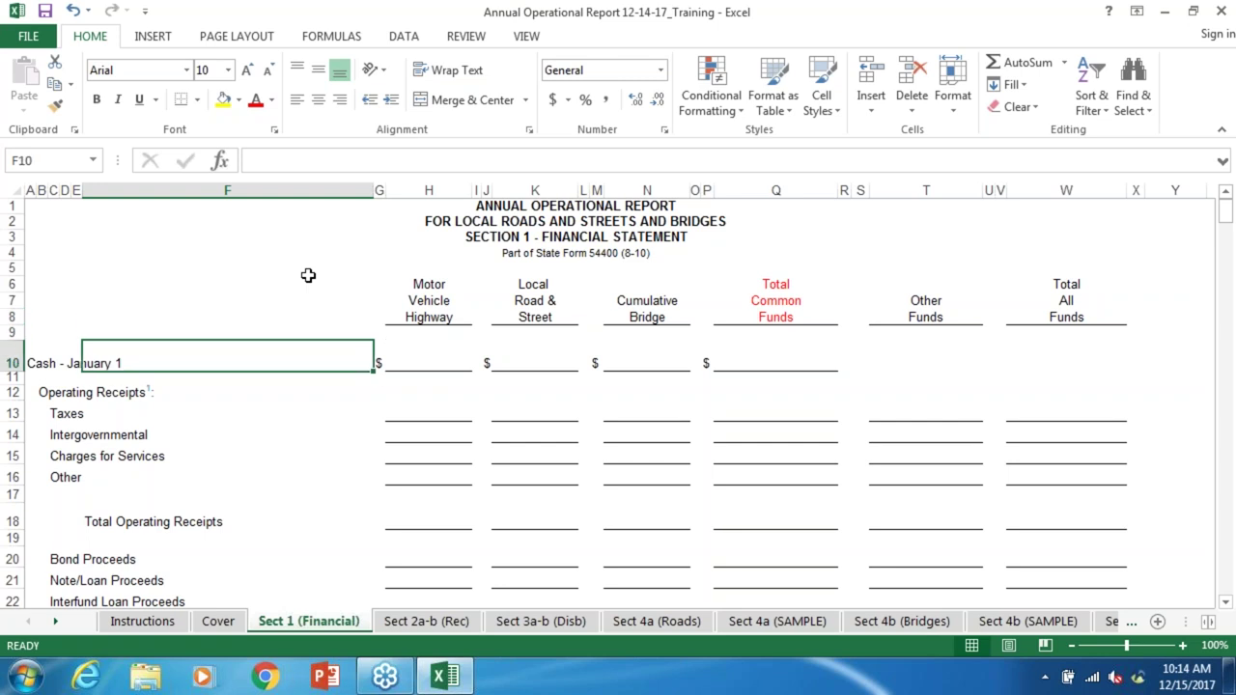
key("Right")
key("Right")
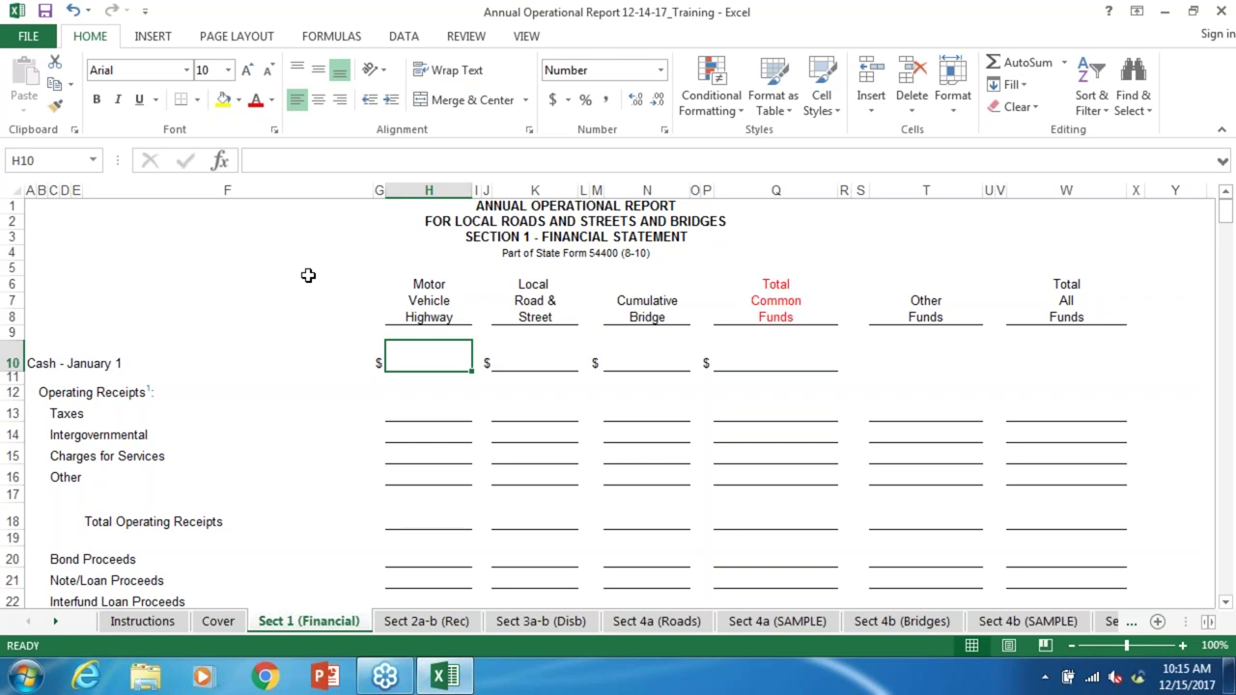
Step: Examine the Taxes row under Operating Receipts and the Motor Vehicle Highway formula linked to the receipts section
key("Down")
key("Down")
key("Down")
key("Down")
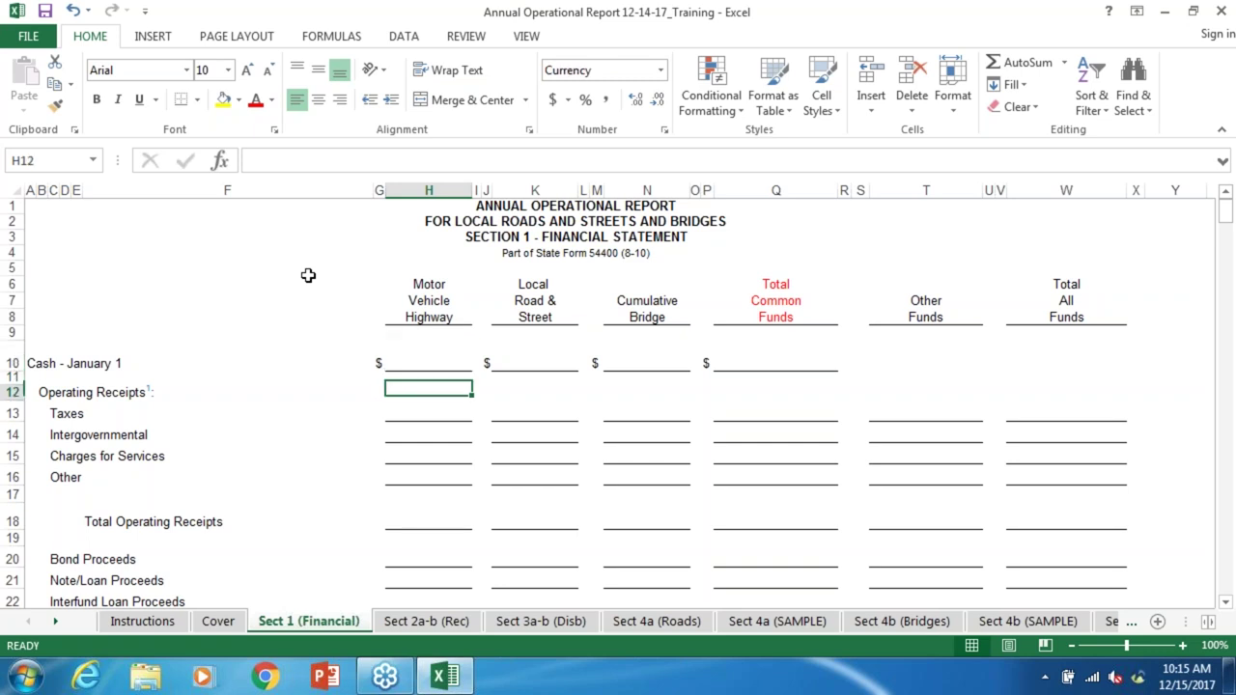
key("Left")
key("Left")
key("Left")
key("Up")
key("Left")
key("Left")
key("Left")
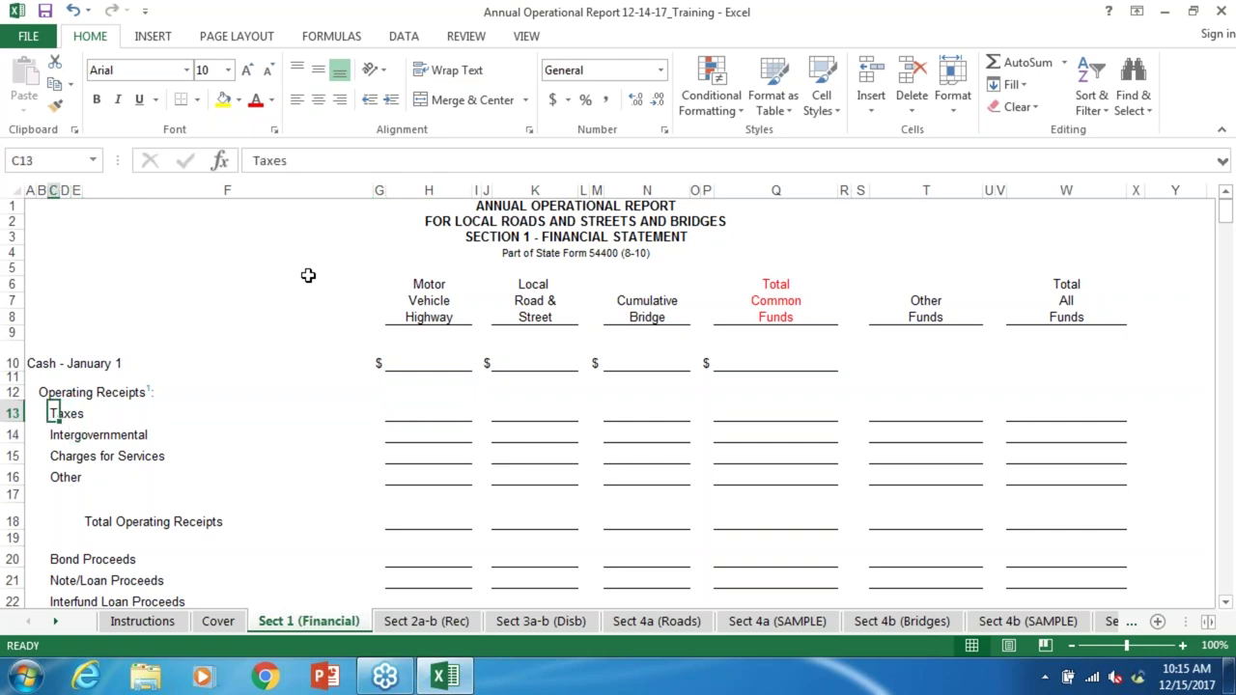
key("Right")
key("Right")
key("Right")
key("Right")
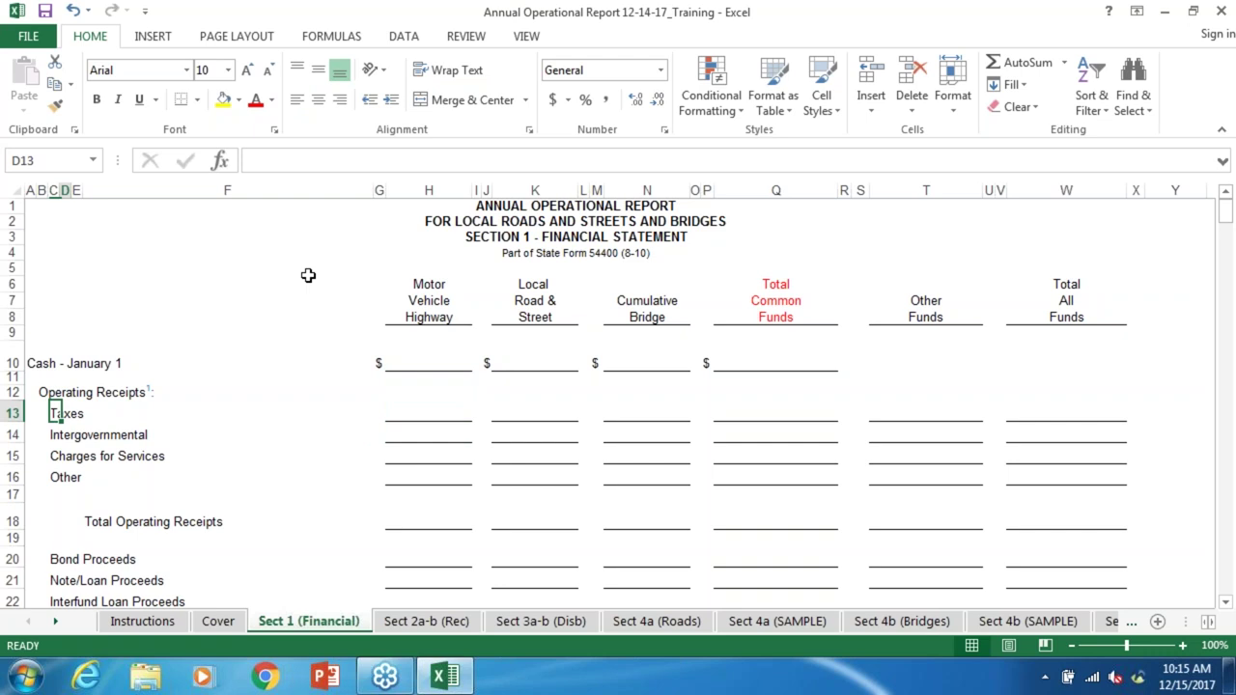
key("Left")
key("Left")
key("Left")
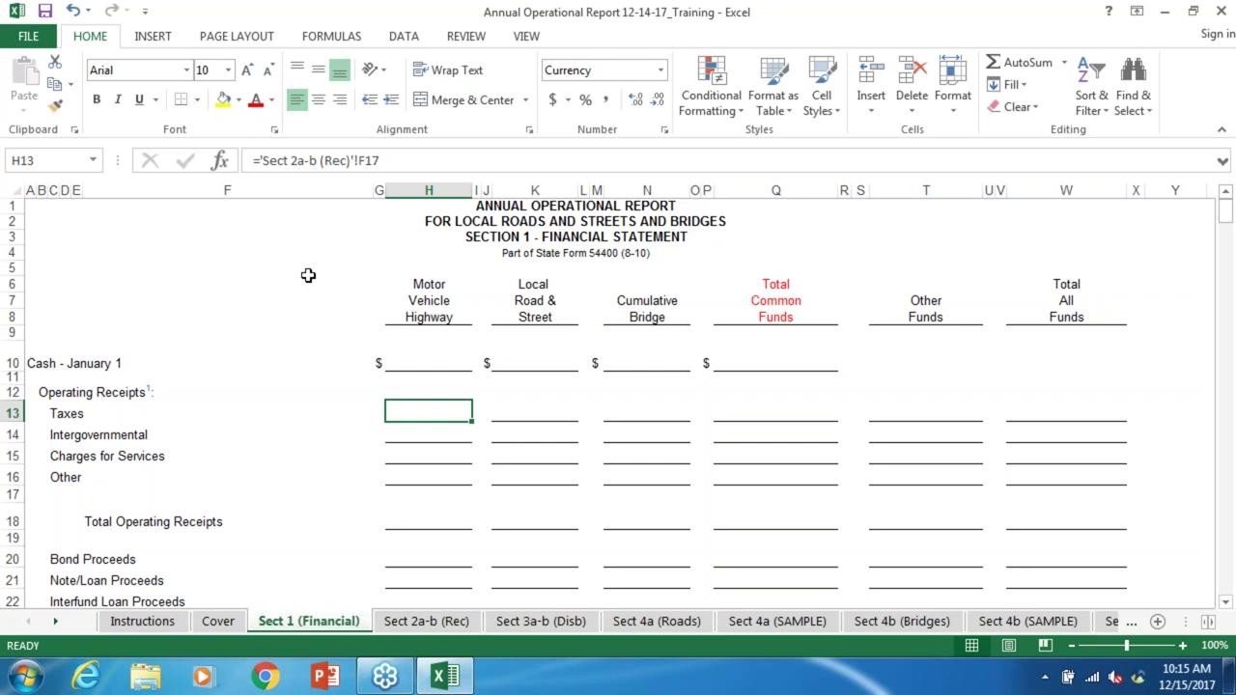
Step: Examine the Motor Vehicle Highway column from the operating receipt rows and their total down to Total Receipts
key("Down")
key("Down")
key("Down")
key("Down")
key("Down")
key("Down")
key("Down")
key("Down")
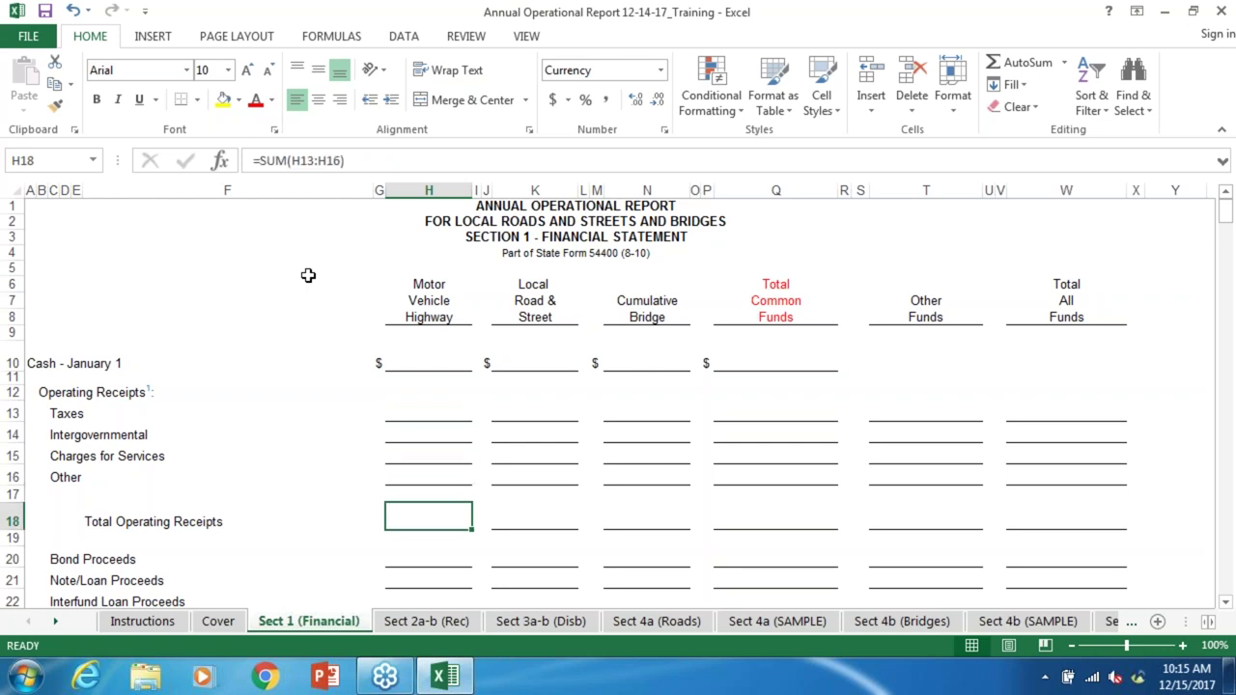
key("Down")
key("Down")
key("Down")
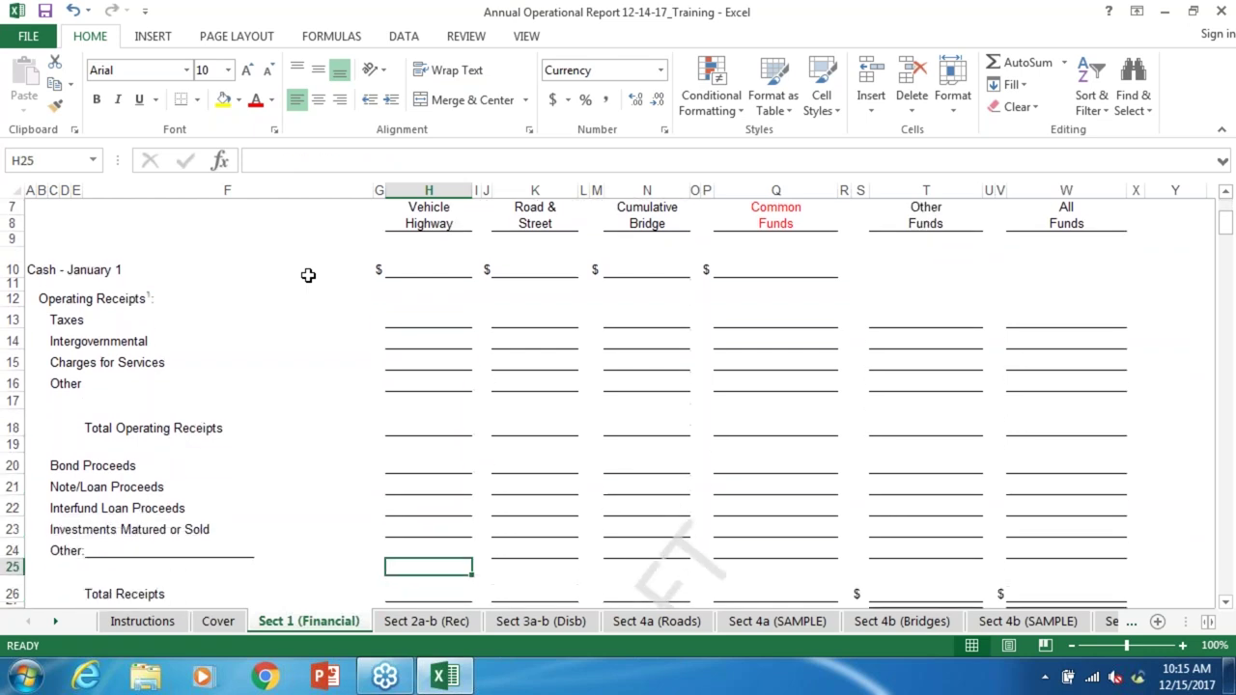
Step: Return to the Bond Proceeds row to review the receipts listed separately from operating receipts
key("Up")
key("Up")
key("Up")
key("Up")
key("Left")
key("Left")
key("Left")
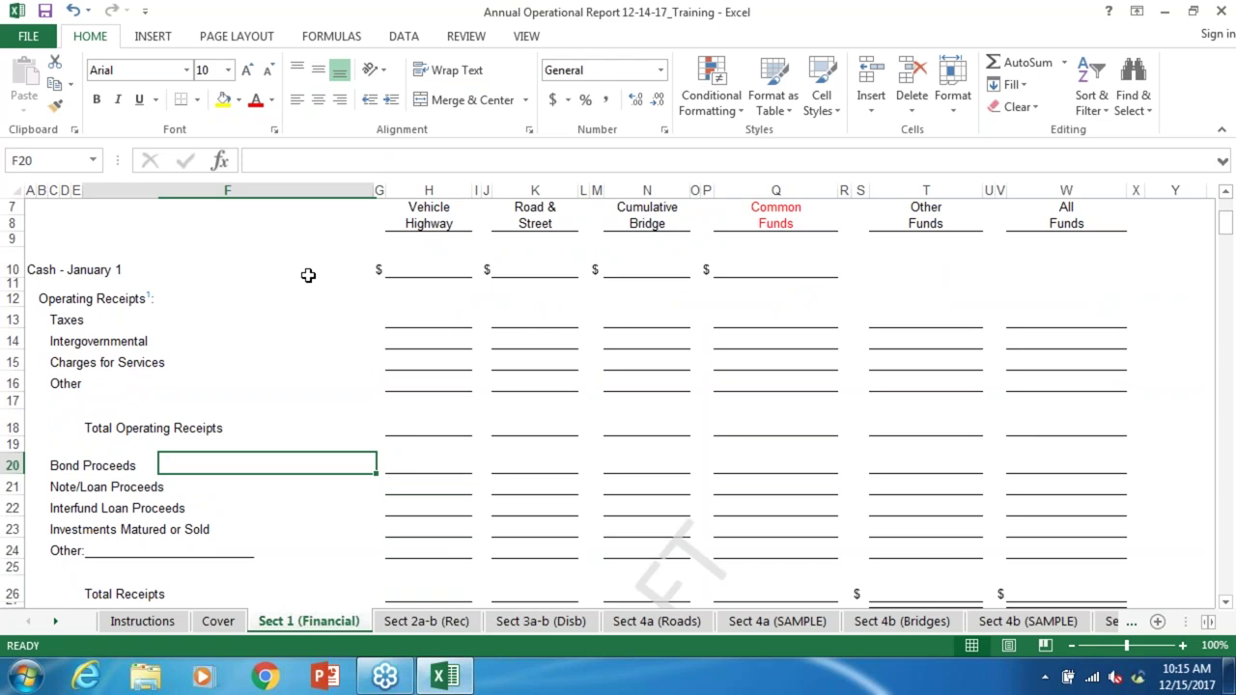
Step: Examine the non-operating receipt rows in column C, from Bond Proceeds down through the loan proceeds and investments to Other
key("Left")
key("Left")
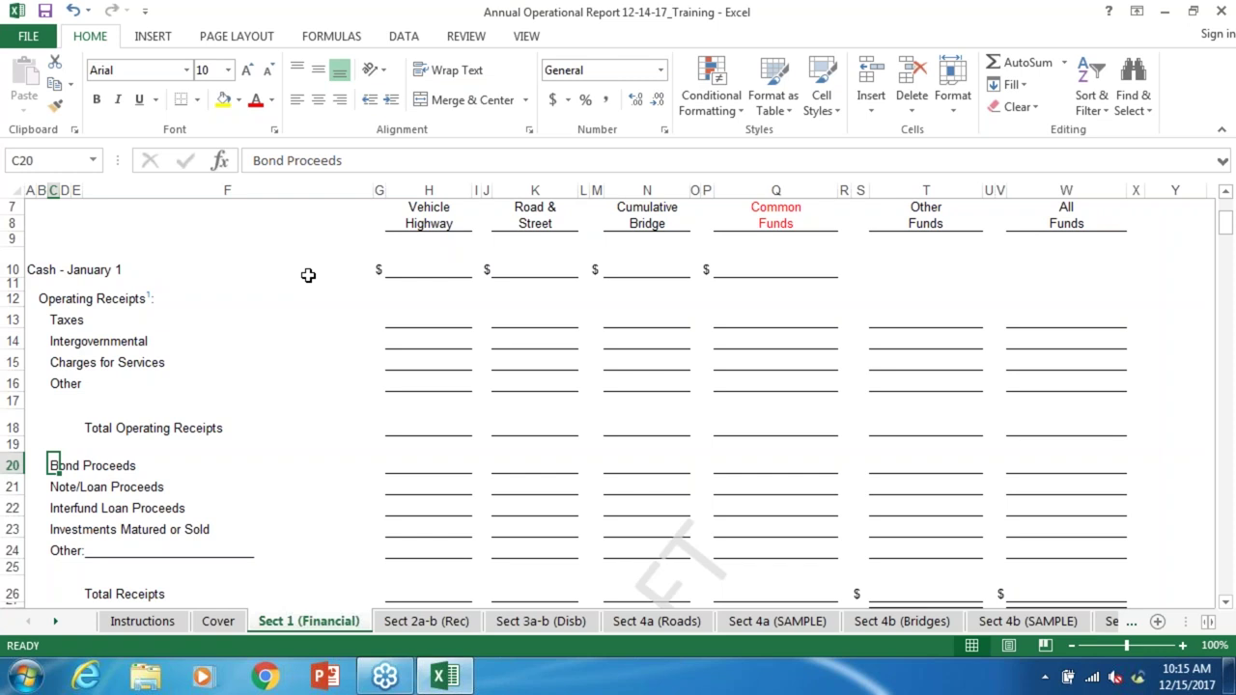
key("Down")
key("Down")
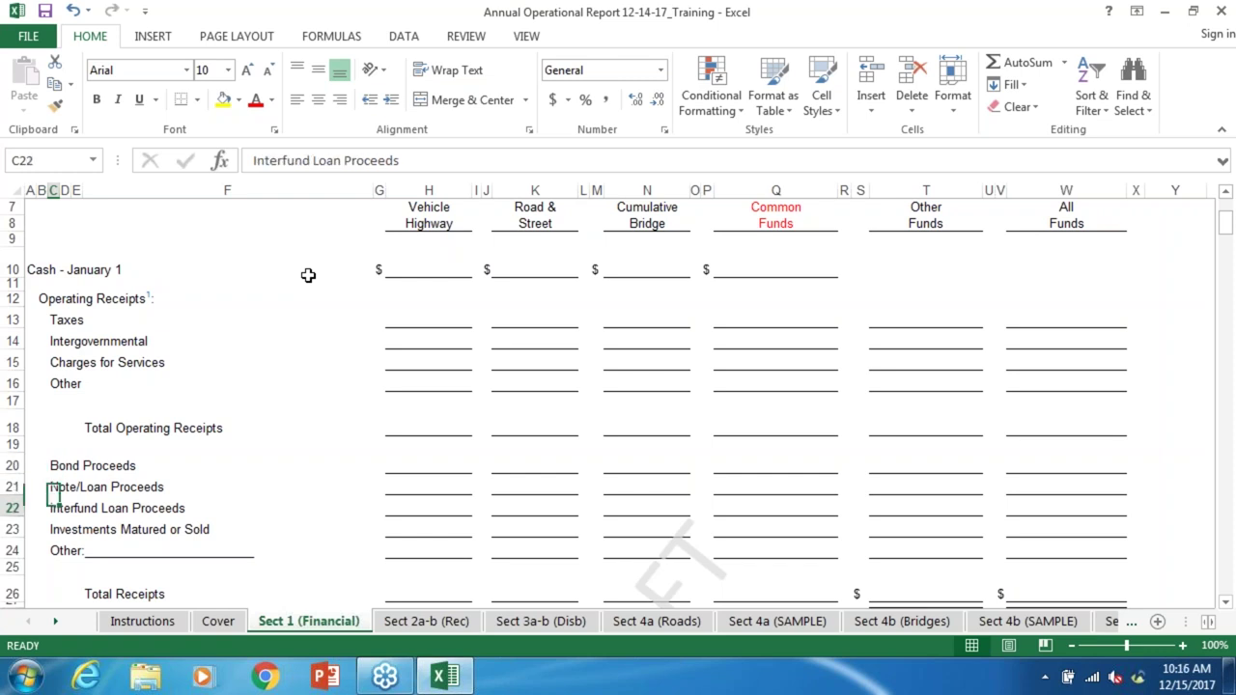
key("Up")
key("Down")
key("Down")
key("Down")
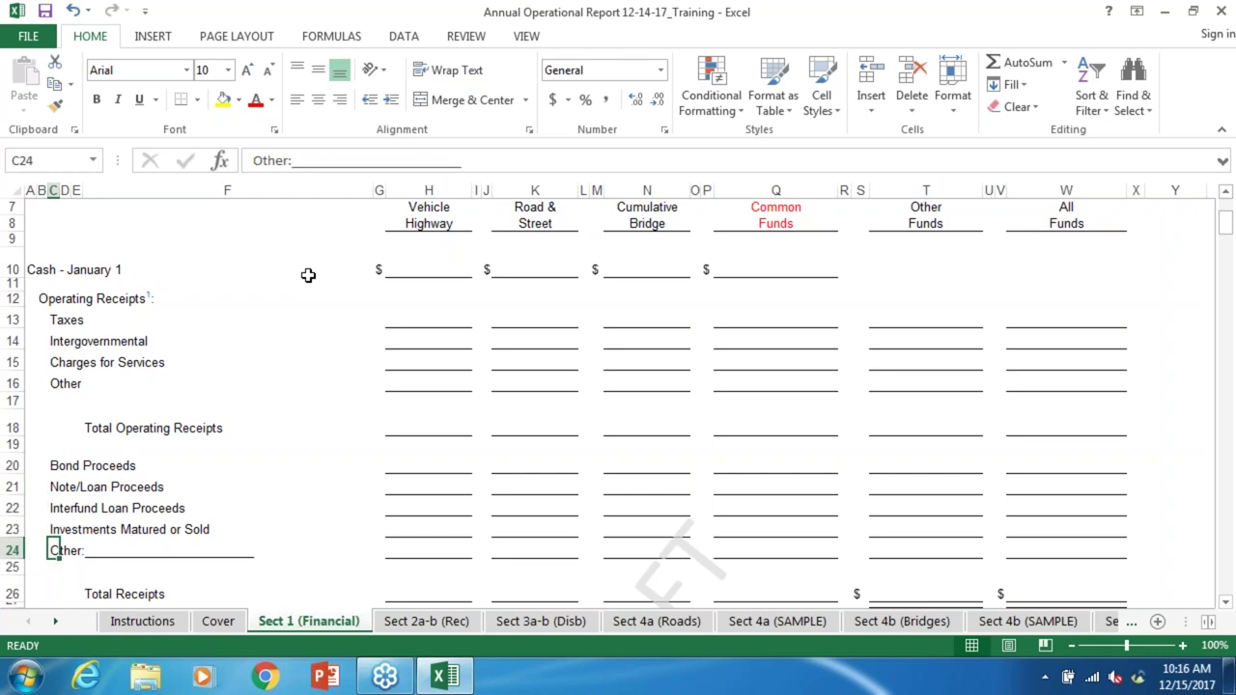
Step: Look over the rows below Total Receipts, from Operating Disbursements down through Debt Service to the interfund loan and investment lines
key("Down")
key("Down")
key("Down")
key("Down")
key("Down")
key("Down")
key("Down")
key("Down")
key("Down")
key("Down")
key("Down")
key("Down")
key("Down")
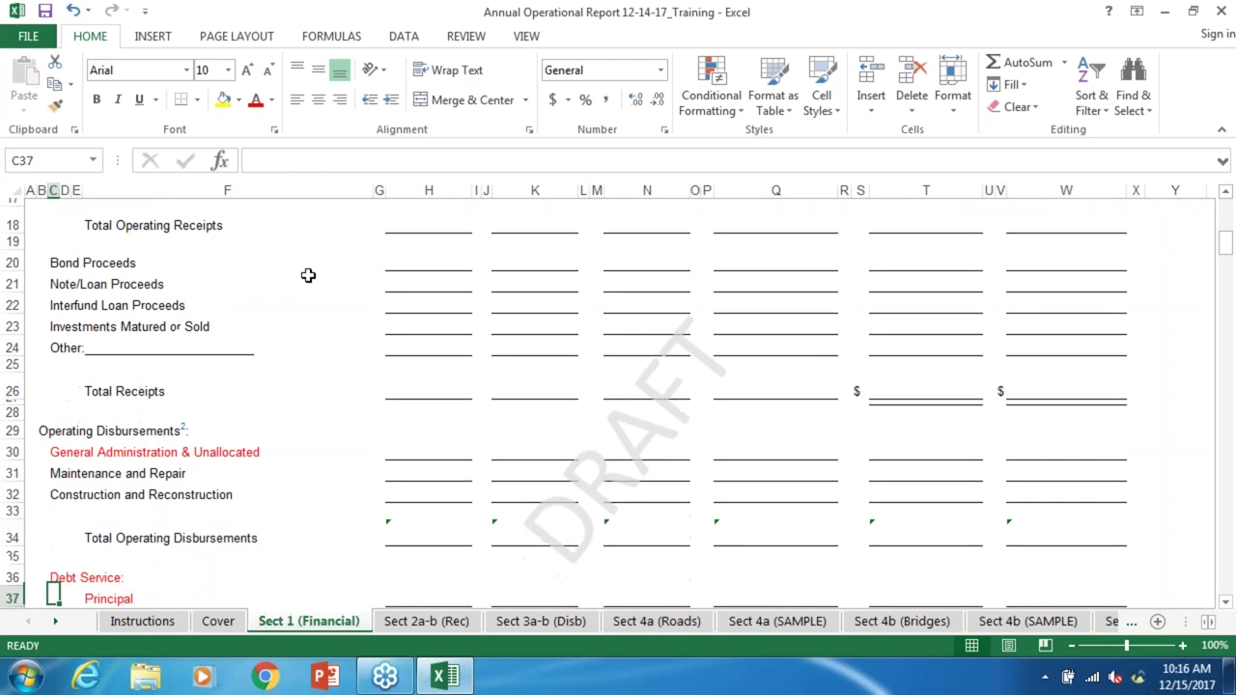
key("Down")
key("Down")
key("Down")
key("Down")
Step: Return to General Administration & Unallocated and examine the operating disbursement categories down to Total Operating Disbursements
key("Up")
key("Up")
key("Up")
key("Up")
key("Up")
key("Up")
key("Up")
key("Up")
key("Up")
key("Up")
key("Up")
key("Up")
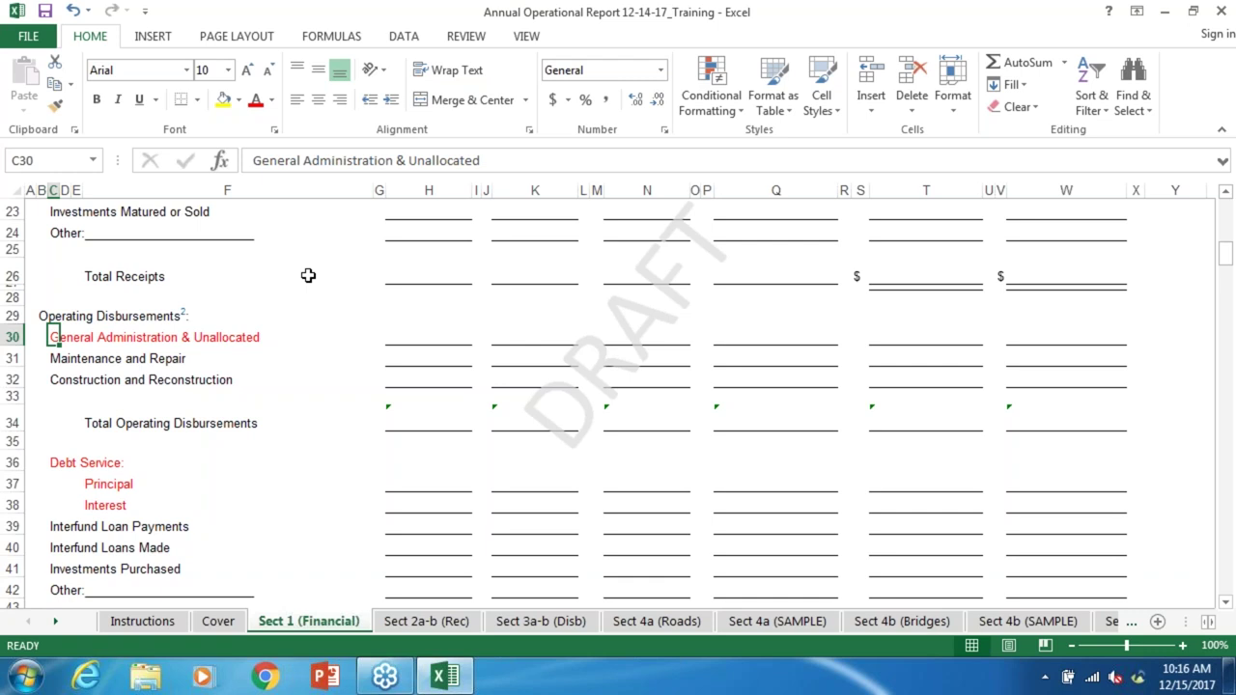
key("Down")
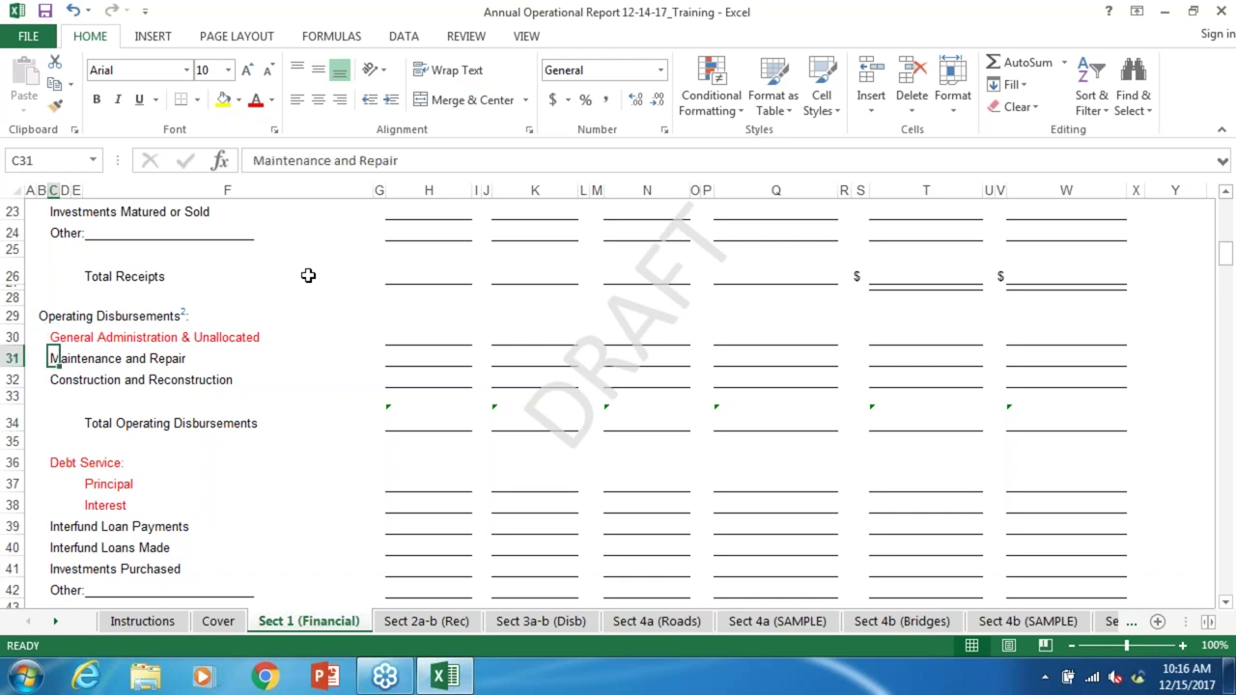
key("Down")
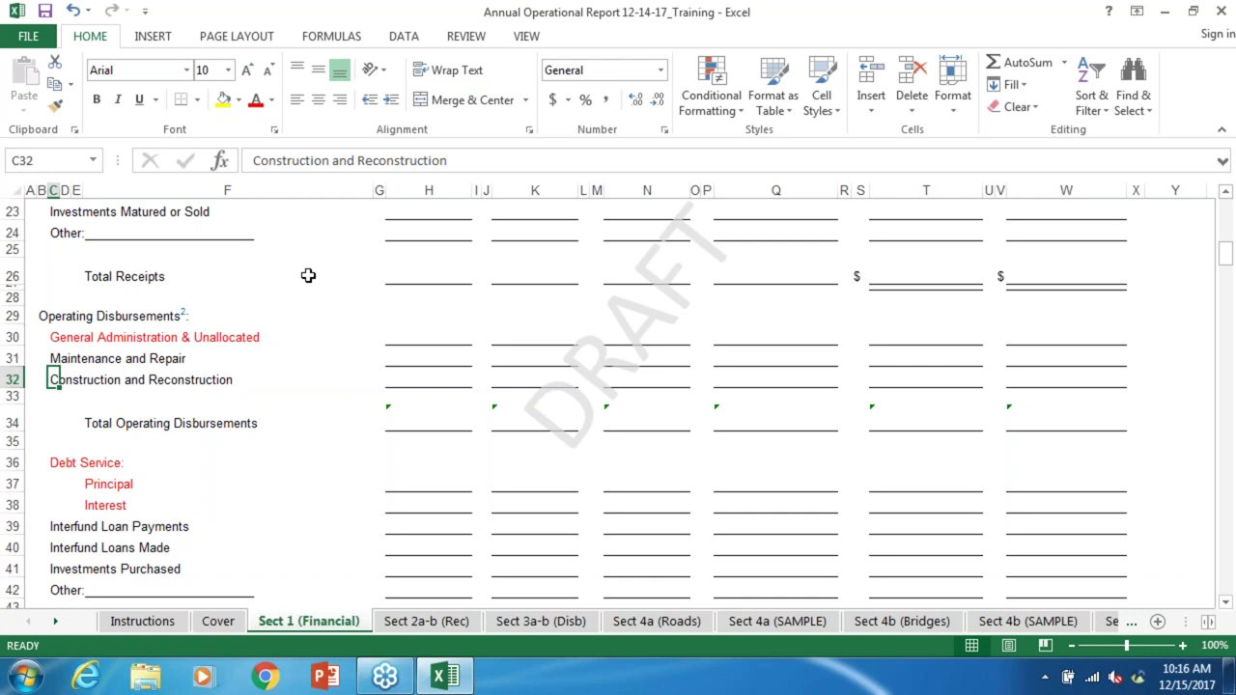
key("Down")
key("Down")
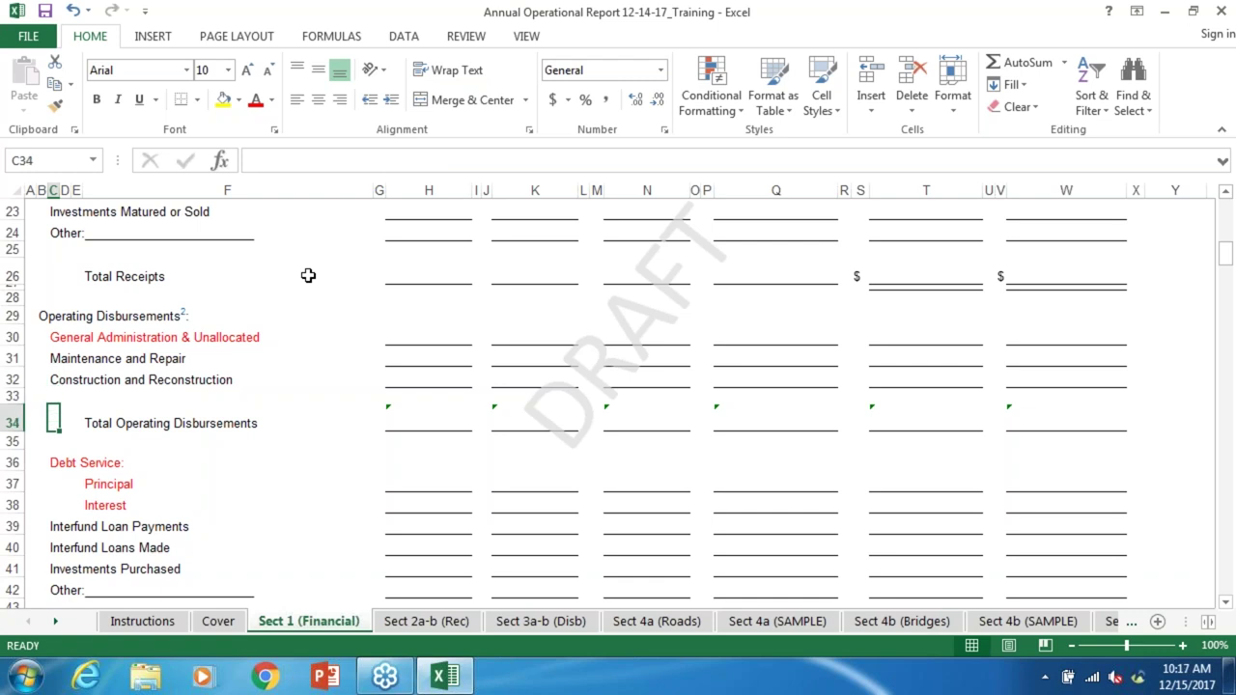
Step: Review the Debt Service lines and the December 31 cash and investments rows that close the financial statement
key("Down")
key("Down")
key("Down")
key("Up")
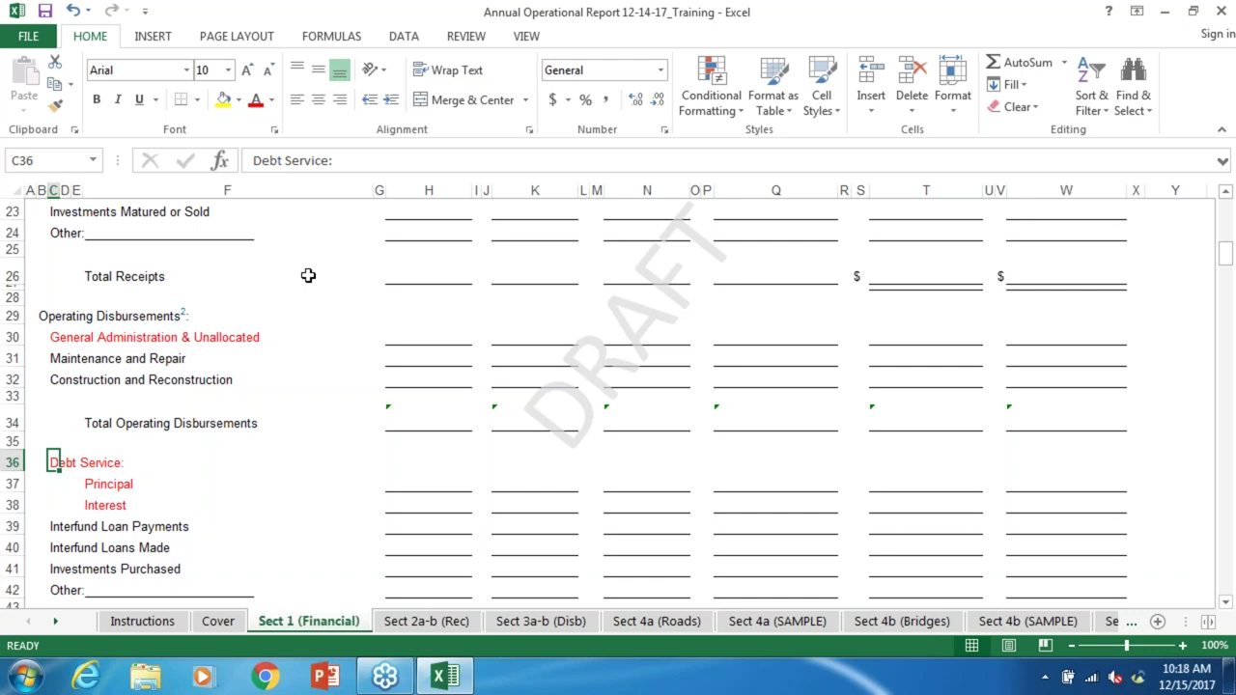
key("Page_Down")
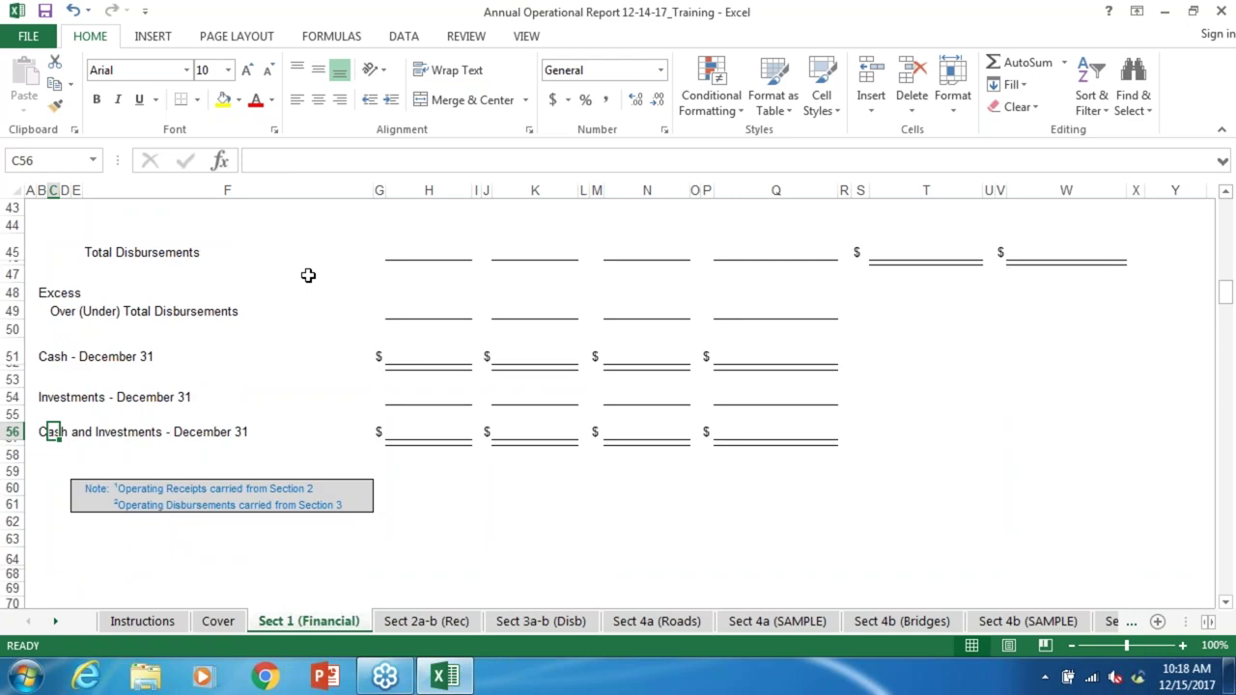
Step: Go back to the start of the statement and examine the Other Funds cells from January 1 cash through the operating receipt formulas
key("Page_Up")
key("Page_Up")
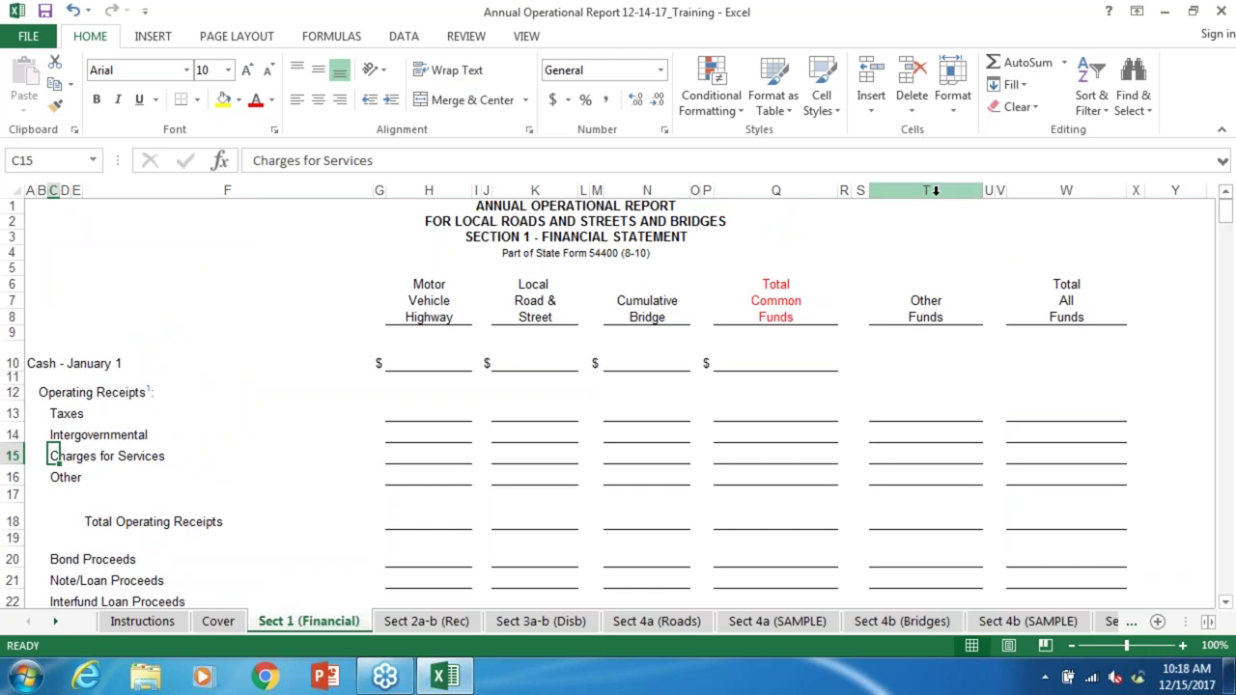
left_click(932, 368)
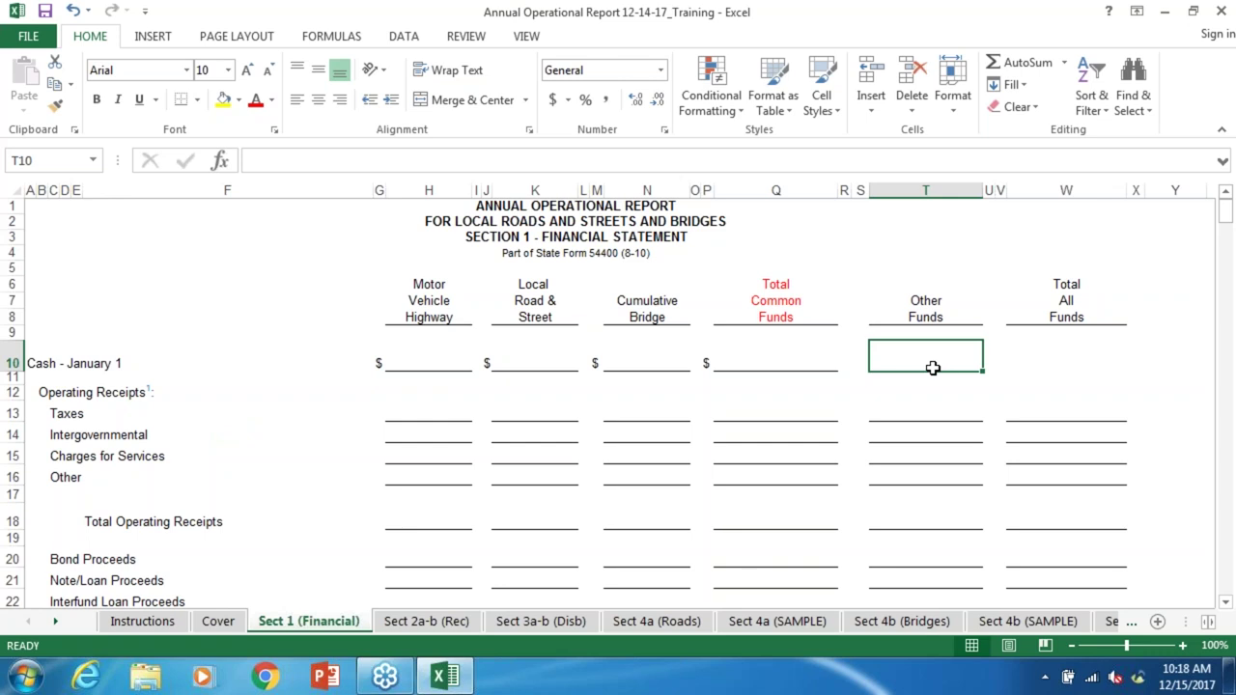
key("Down")
key("Down")
key("Down")
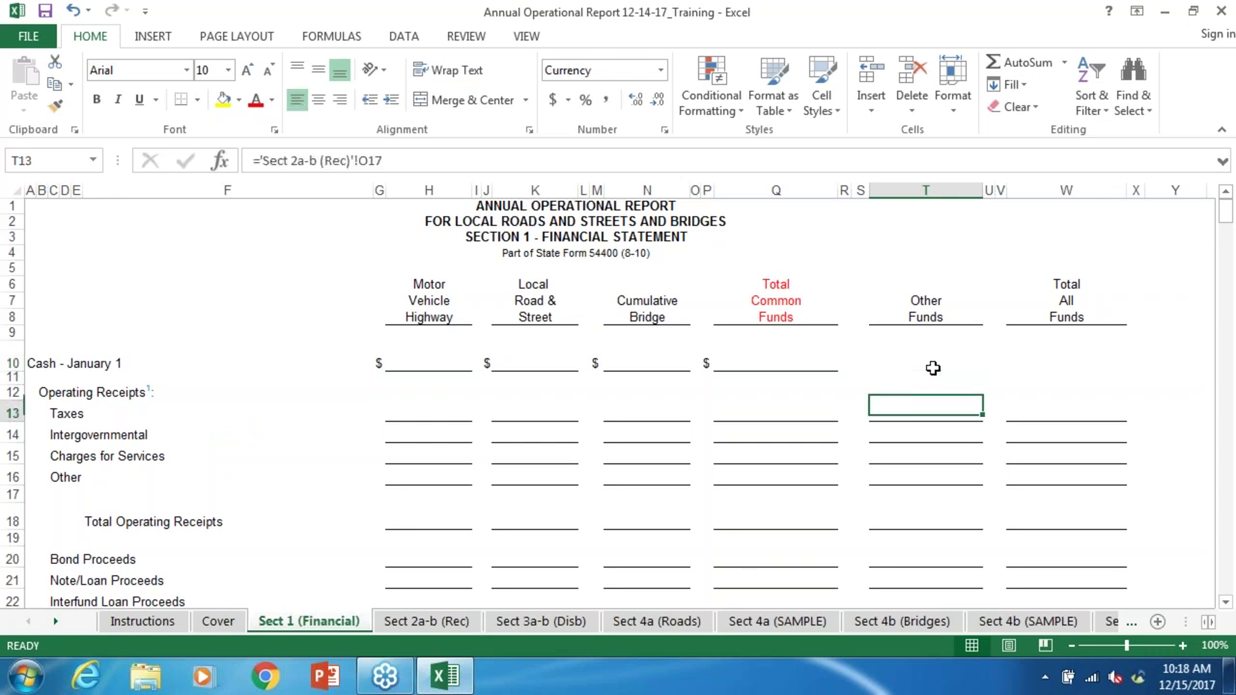
key("Down")
key("Down")
key("Down")
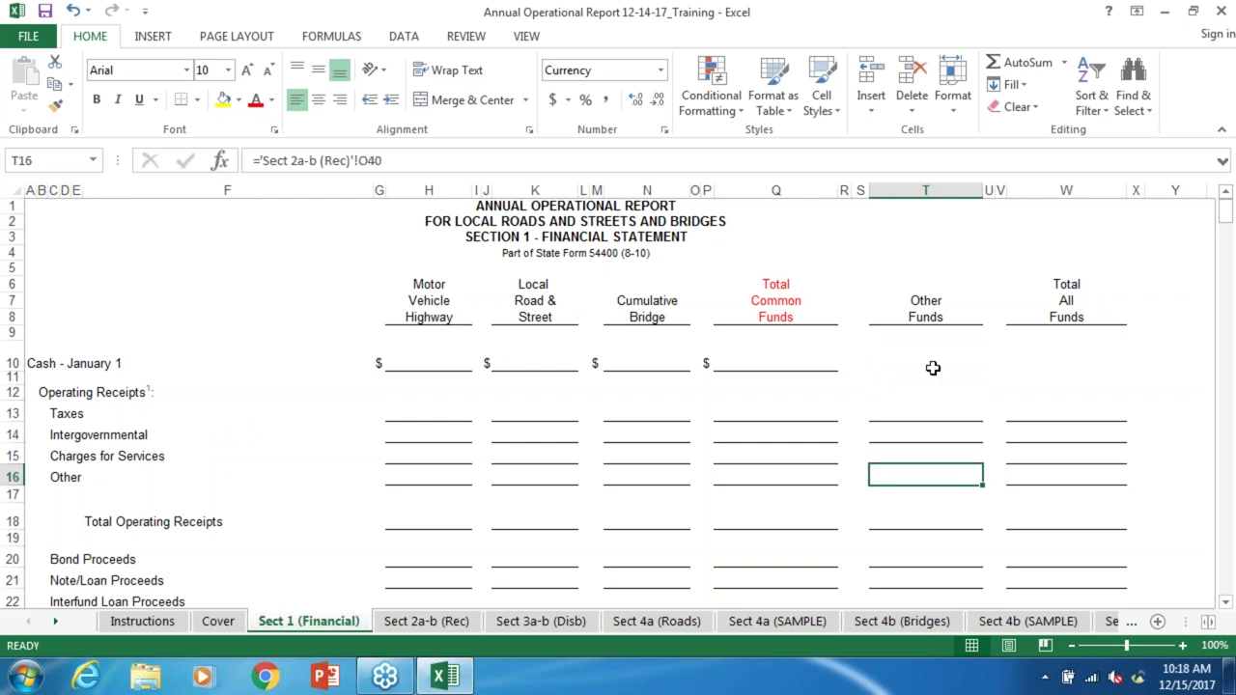
Step: Examine the Other Funds column down to its Total Receipts formula and return to the Bond Proceeds area
key("Down")
key("Down")
key("Down")
key("Down")
key("Down")
key("Down")
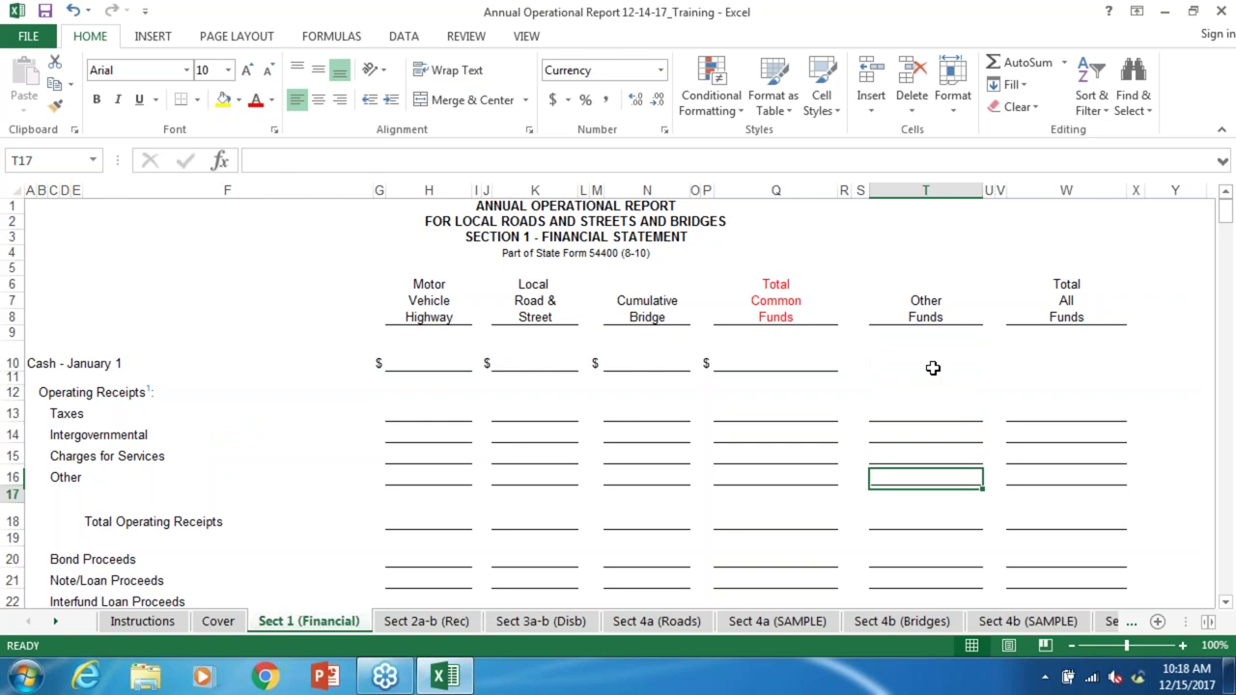
key("Down")
key("Down")
key("Down")
key("Down")
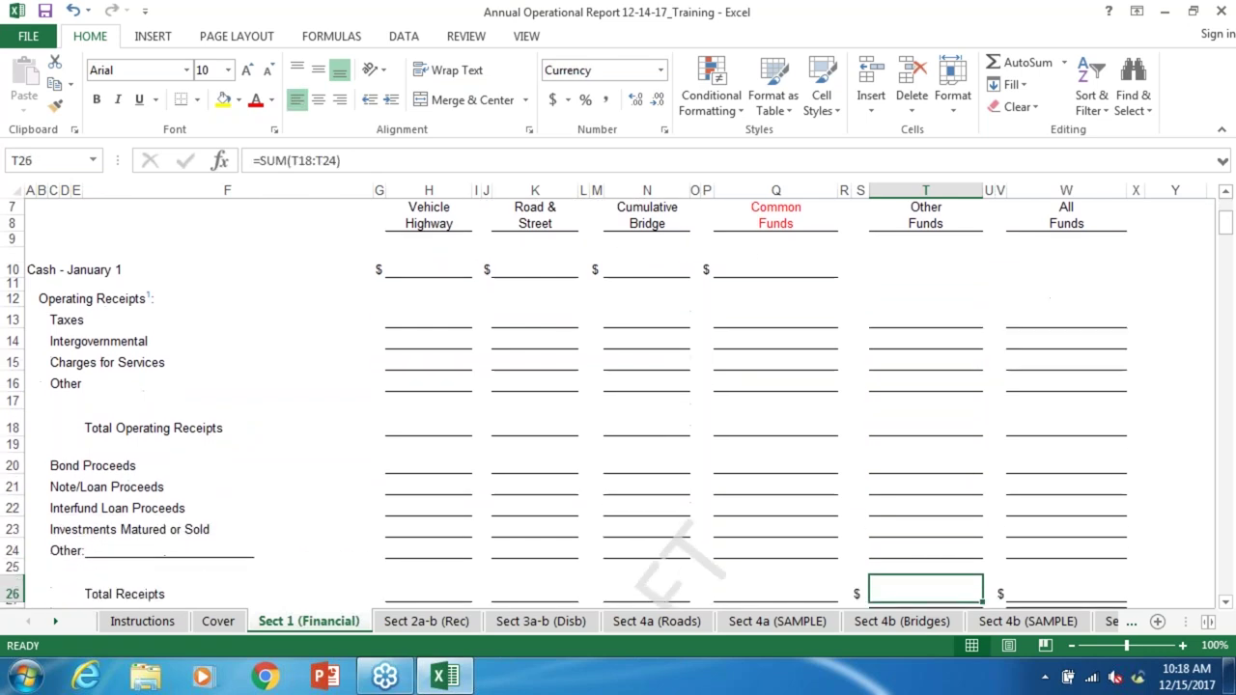
key("Up")
key("Up")
key("Up")
key("Up")
key("Up")
key("Up")
key("Up")
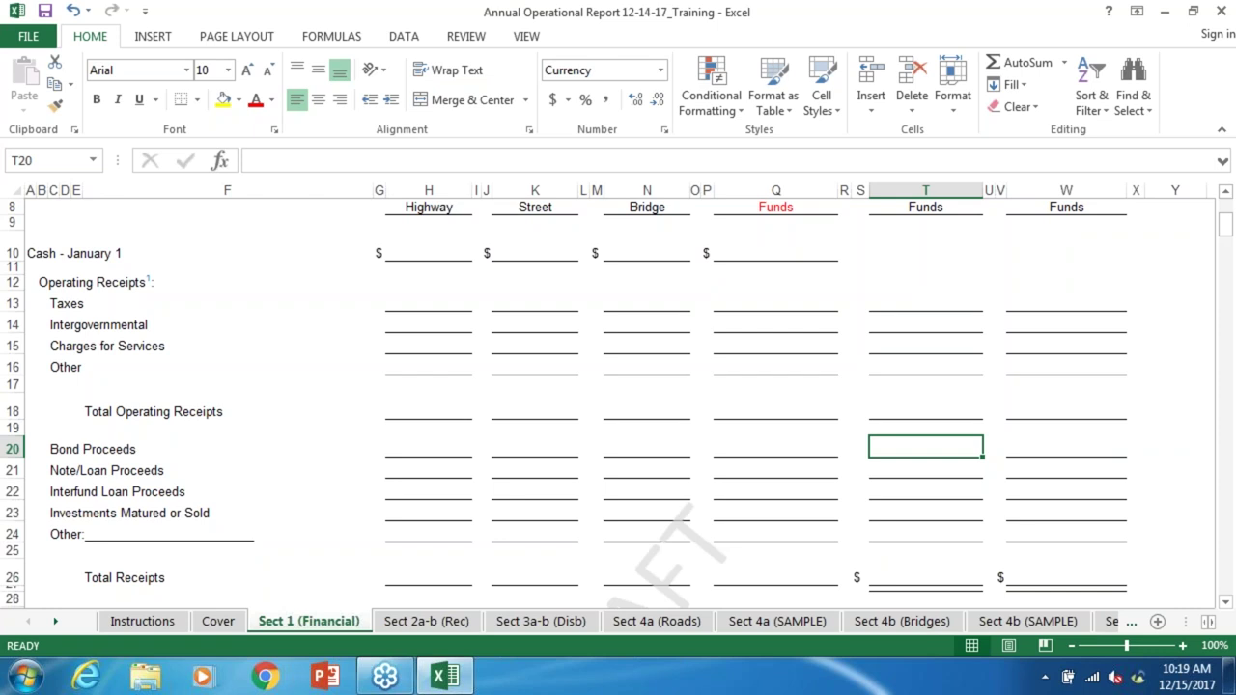
Step: Review the Other Funds column up to its headings and return to its January 1 cash cell, T10
key("Up")
key("Up")
key("Up")
key("Up")
key("Up")
key("Up")
key("Up")
key("Up")
key("Up")
key("Up")
key("Up")
key("Up")
key("Up")
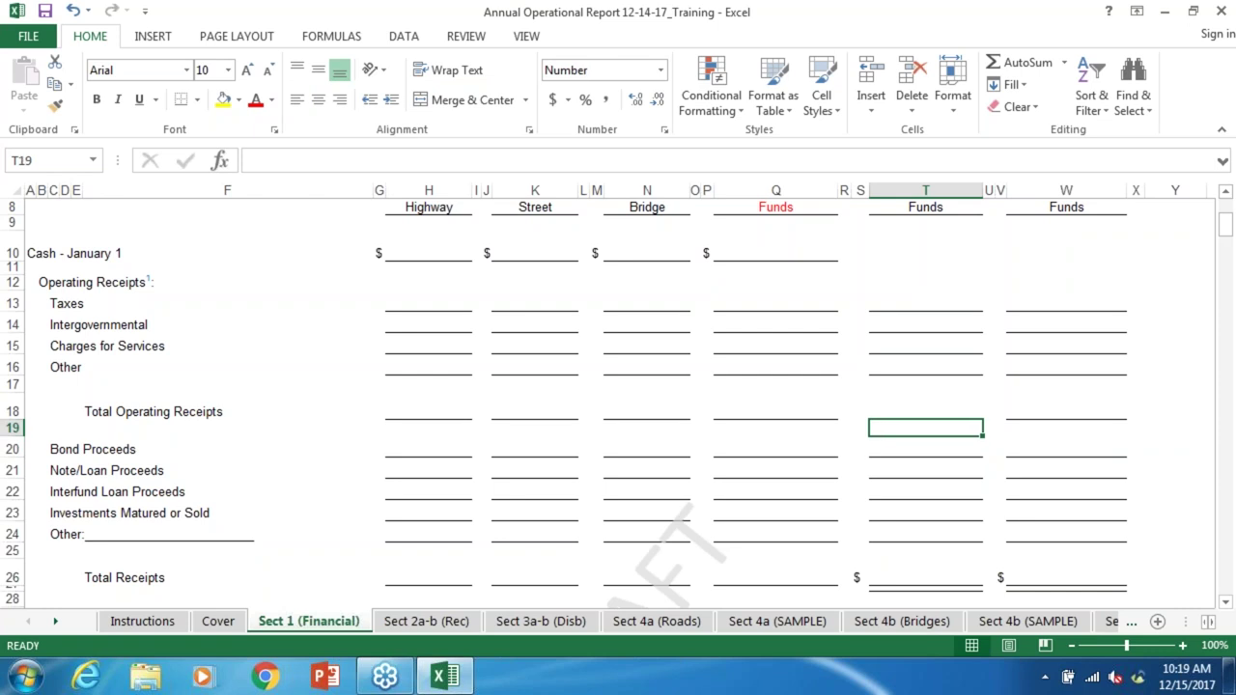
key("Up")
key("Up")
key("Up")
key("Down")
key("Down")
key("Down")
key("Down")
key("Down")
key("Down")
Step: Examine the January 1 cash row across the Total Common Funds and Cumulative Bridge columns
key("Left")
key("Left")
key("Left")
key("Left")
key("Left")
key("Left")
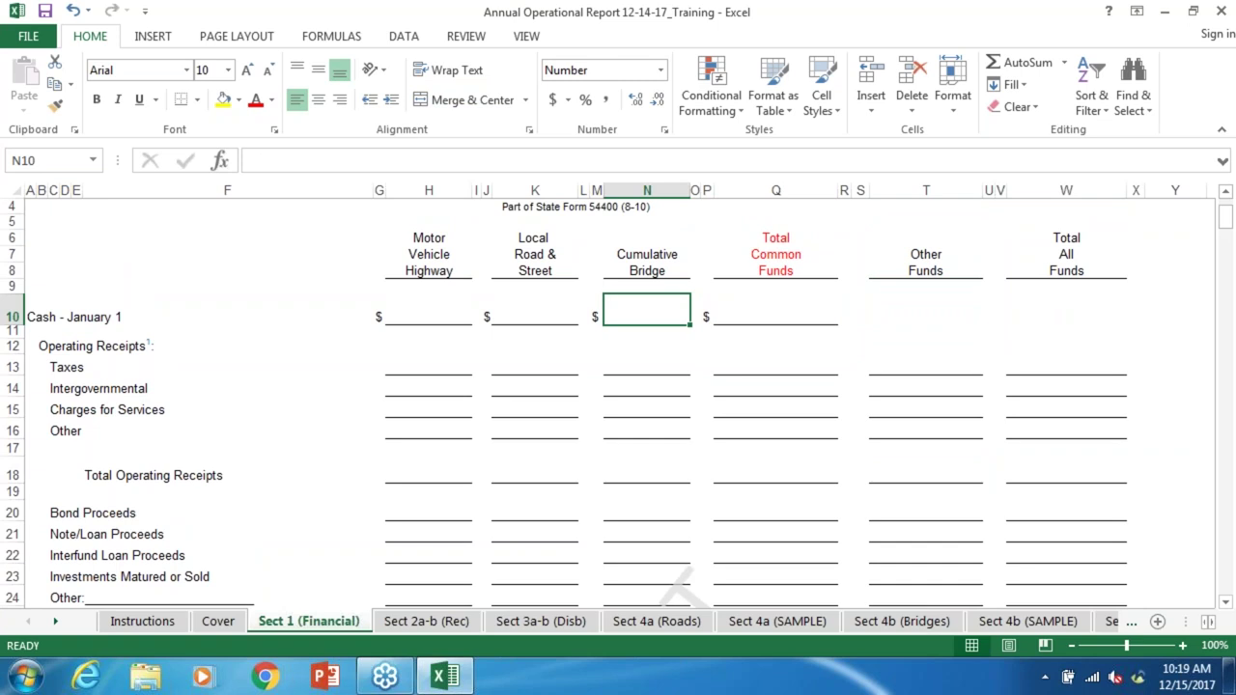
key("Left")
key("Left")
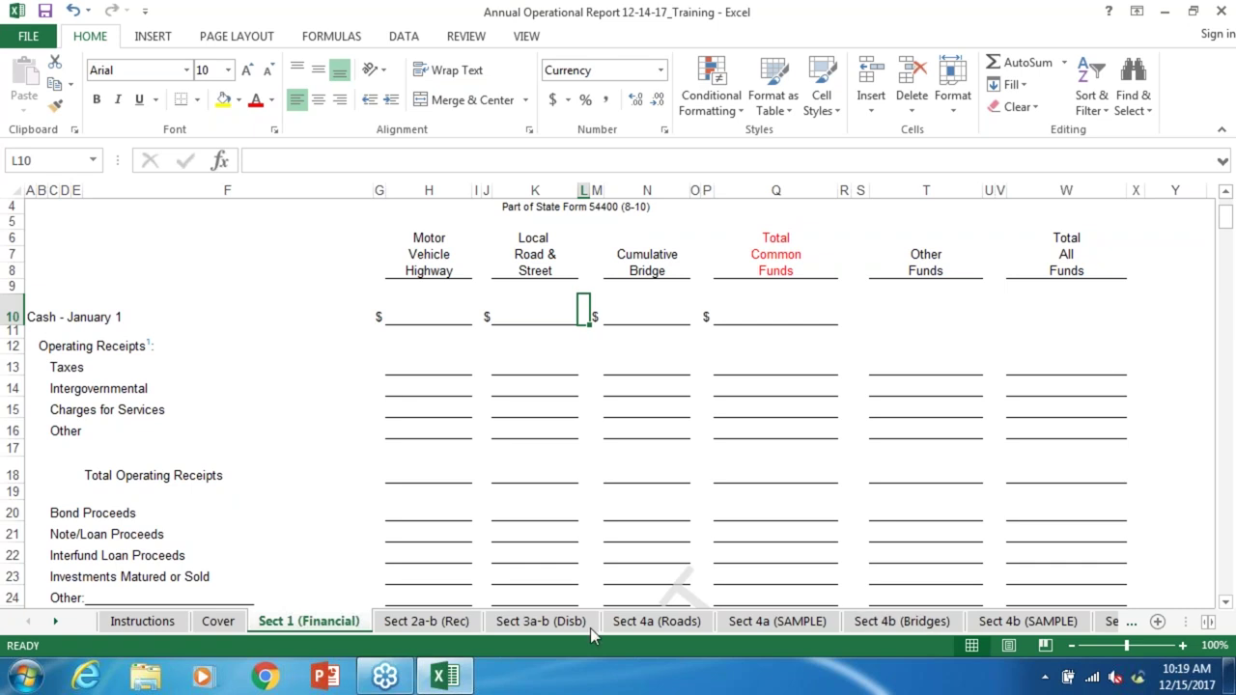
Step: Open the Sect 2a-b (Rec) sheet and locate the heading of Section 2b, the operating receipts detail for other funds
left_click(427, 623)
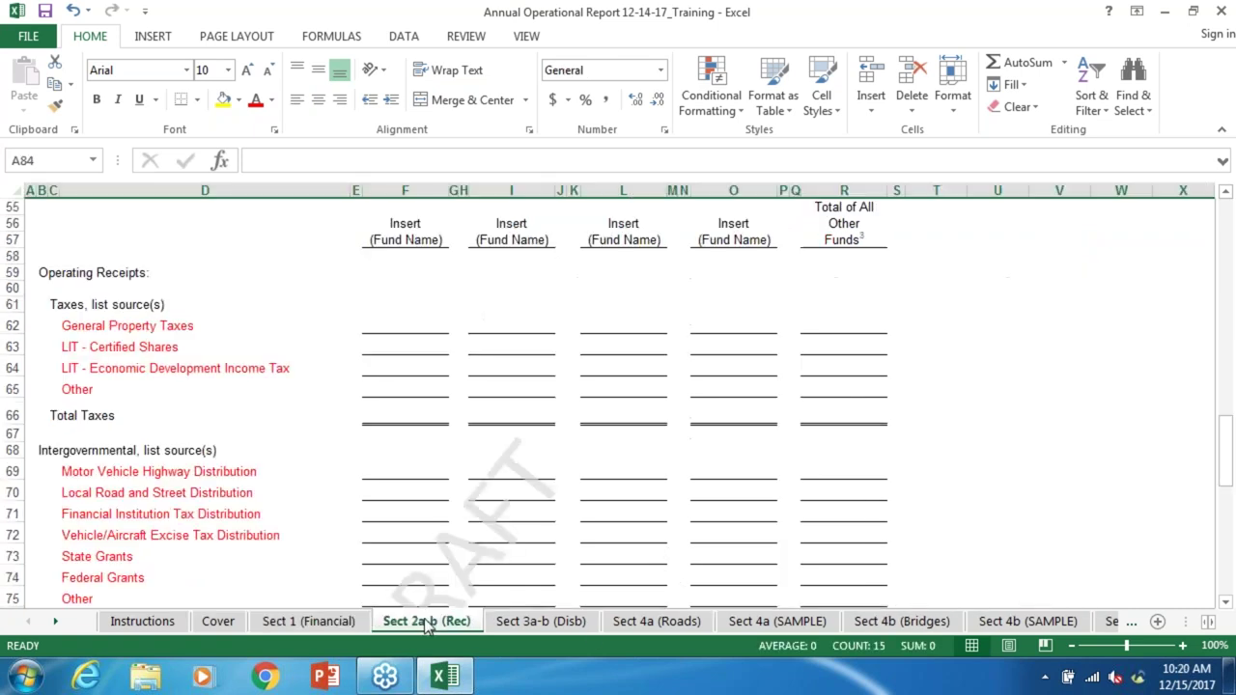
left_click(1078, 223)
key("Up")
key("Up")
key("Up")
key("Up")
key("Up")
key("Up")
key("Up")
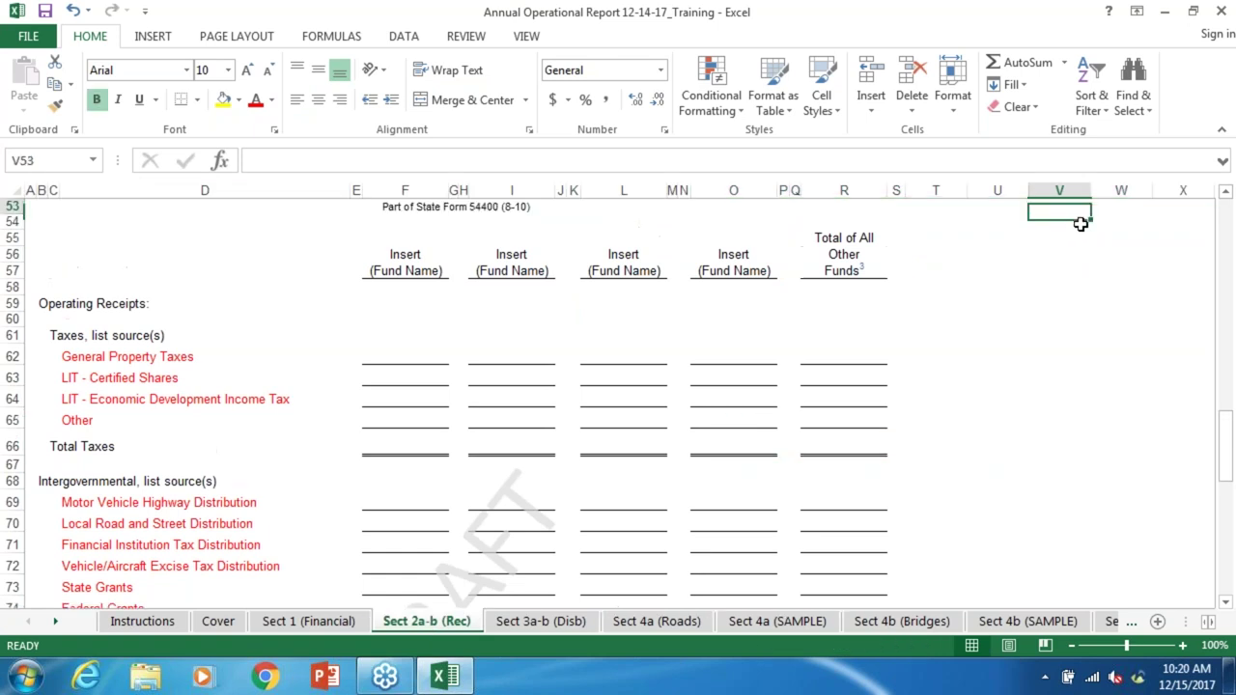
key("Down")
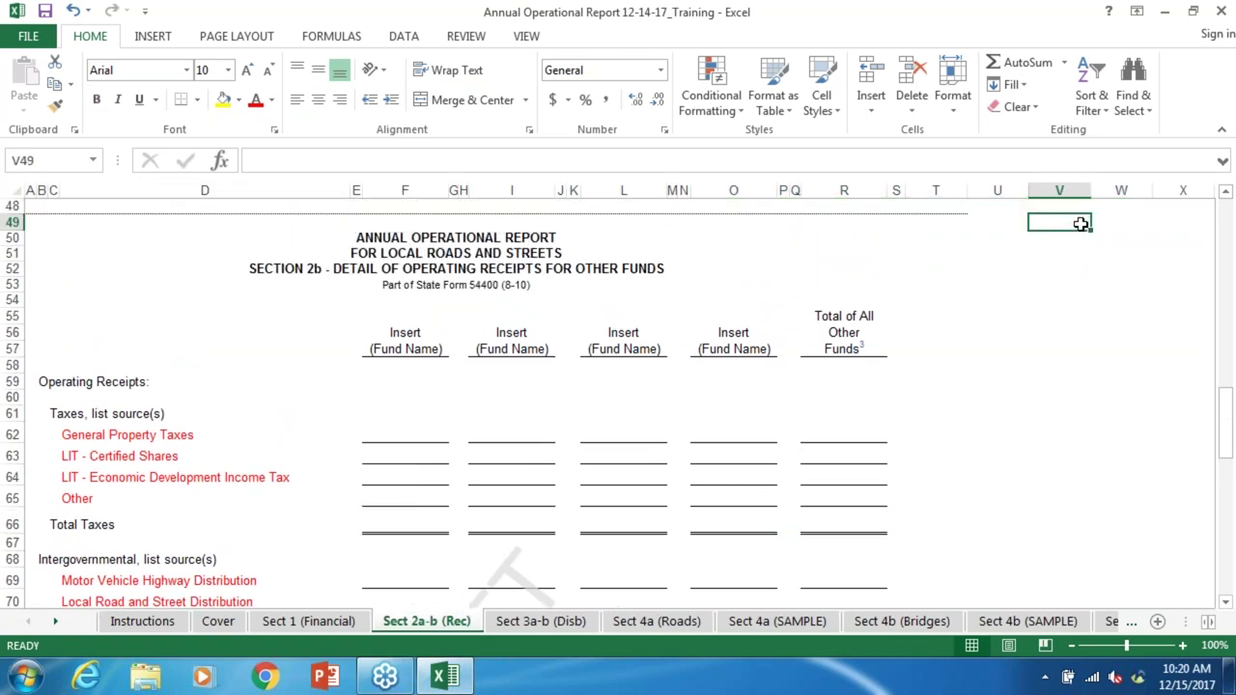
Step: Go back to the beginning of the sheet to view Section 2a, the detail of operating receipts for common funds
key("Left")
key("Up")
key("Up")
key("Up")
key("Up")
key("Up")
key("Up")
key("Up")
key("Up")
key("Up")
key("Up")
key("Up")
key("Up")
key("Up")
key("Up")
key("Up")
key("Up")
key("Up")
key("Up")
key("Up")
key("Up")
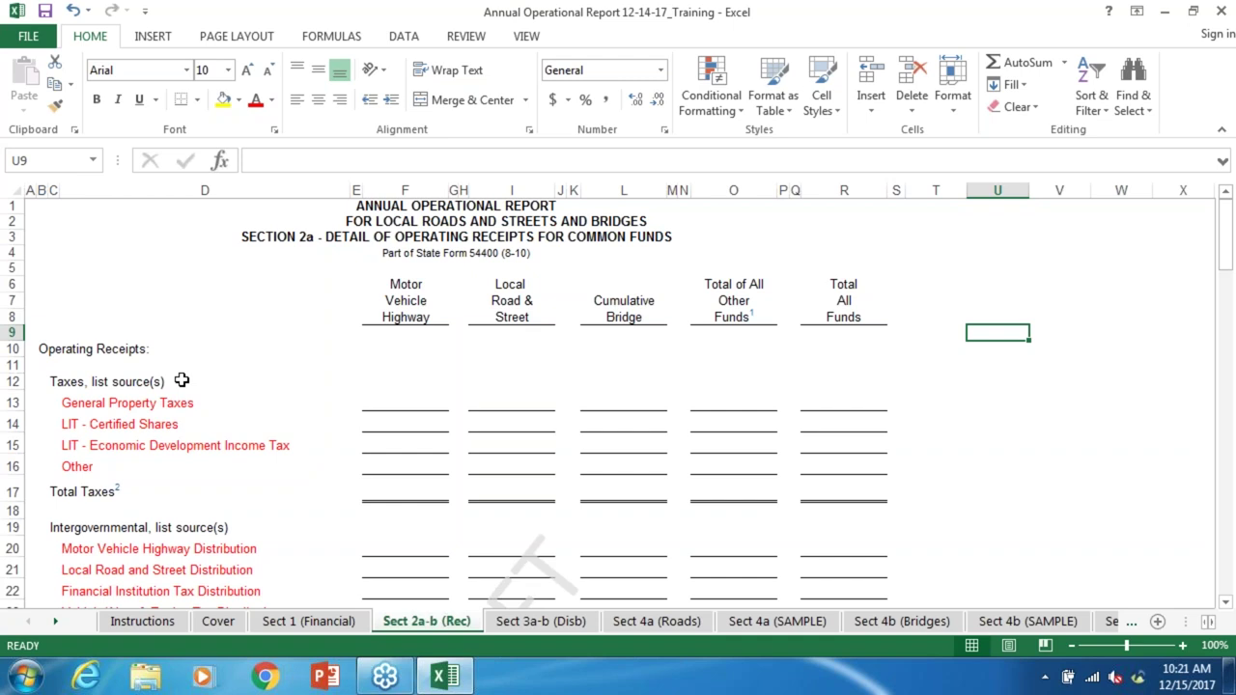
Step: Examine the Section 2a tax source rows from General Property Taxes down to Total Taxes
left_click(80, 403)
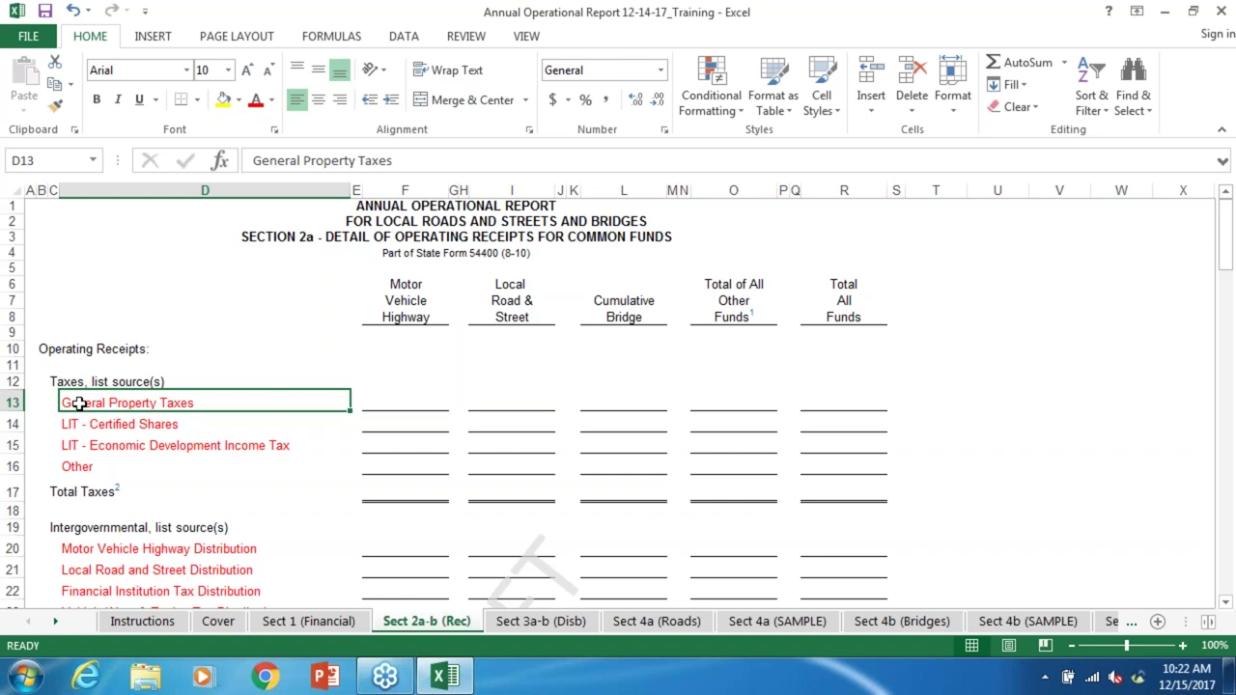
key("Down")
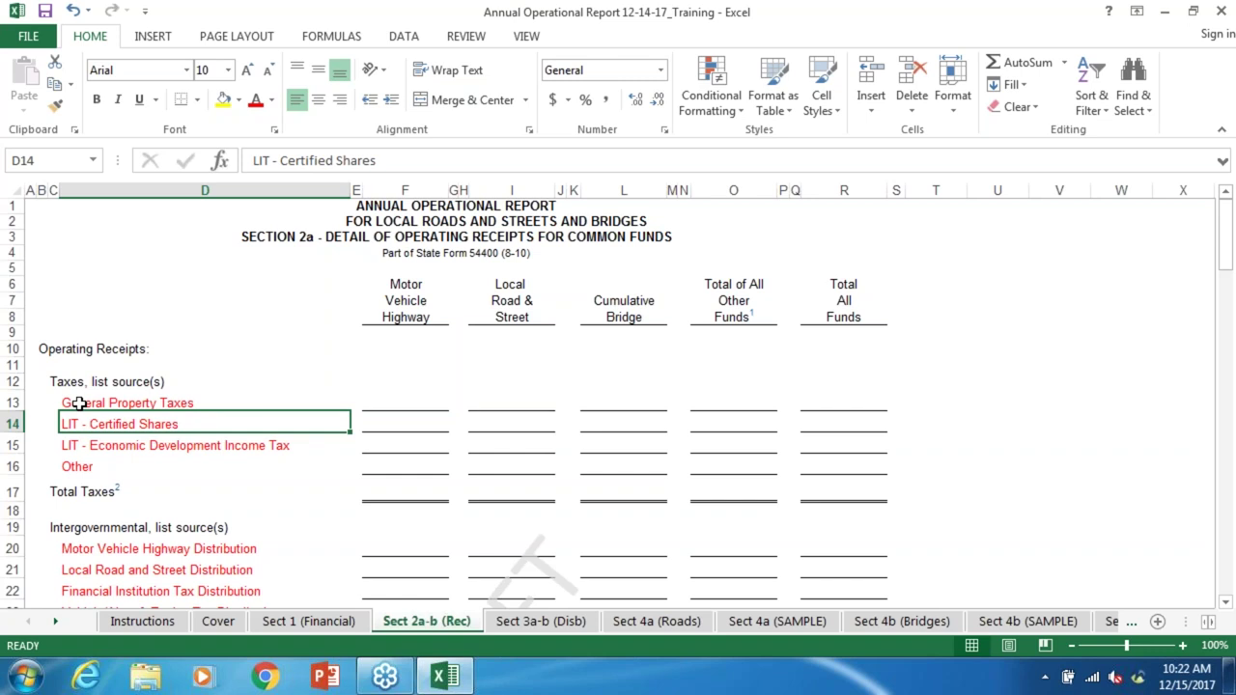
key("Down")
key("Down")
key("Down")
Step: Examine the Intergovernmental source rows from Motor Vehicle Highway Distribution down to Total Intergovernmental
key("Down")
key("Down")
key("Down")
key("Down")
key("Down")
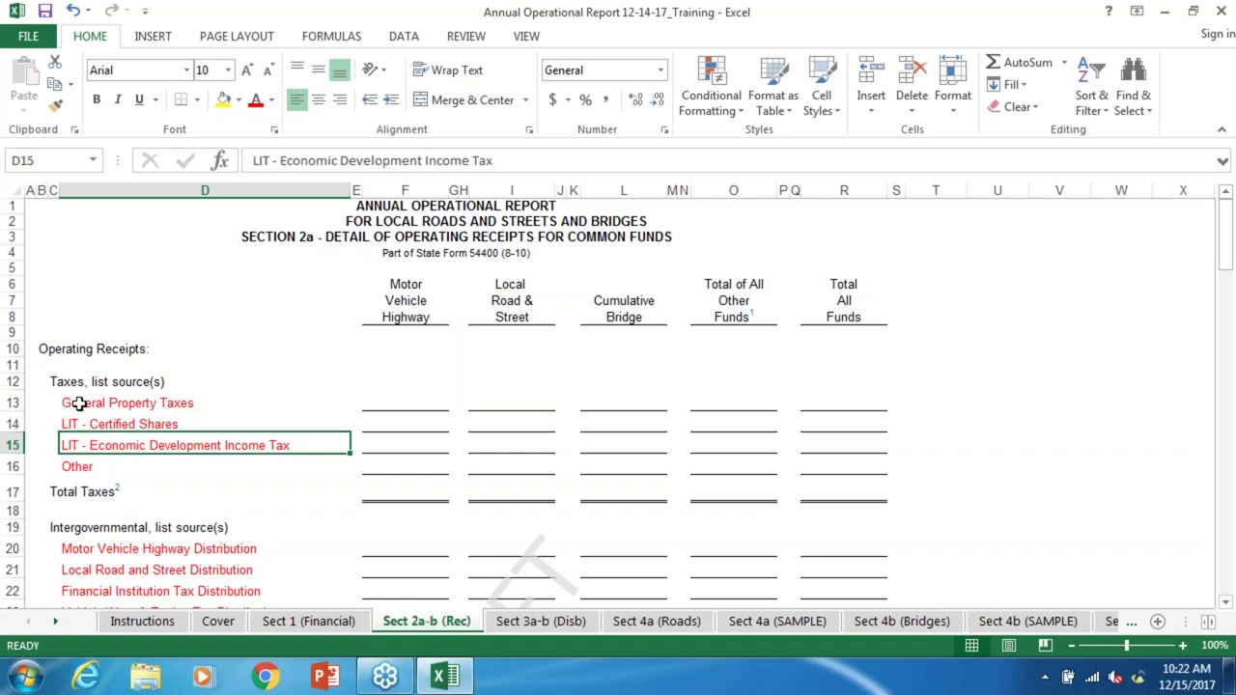
key("Down")
key("Down")
key("Down")
key("Down")
key("Down")
key("Down")
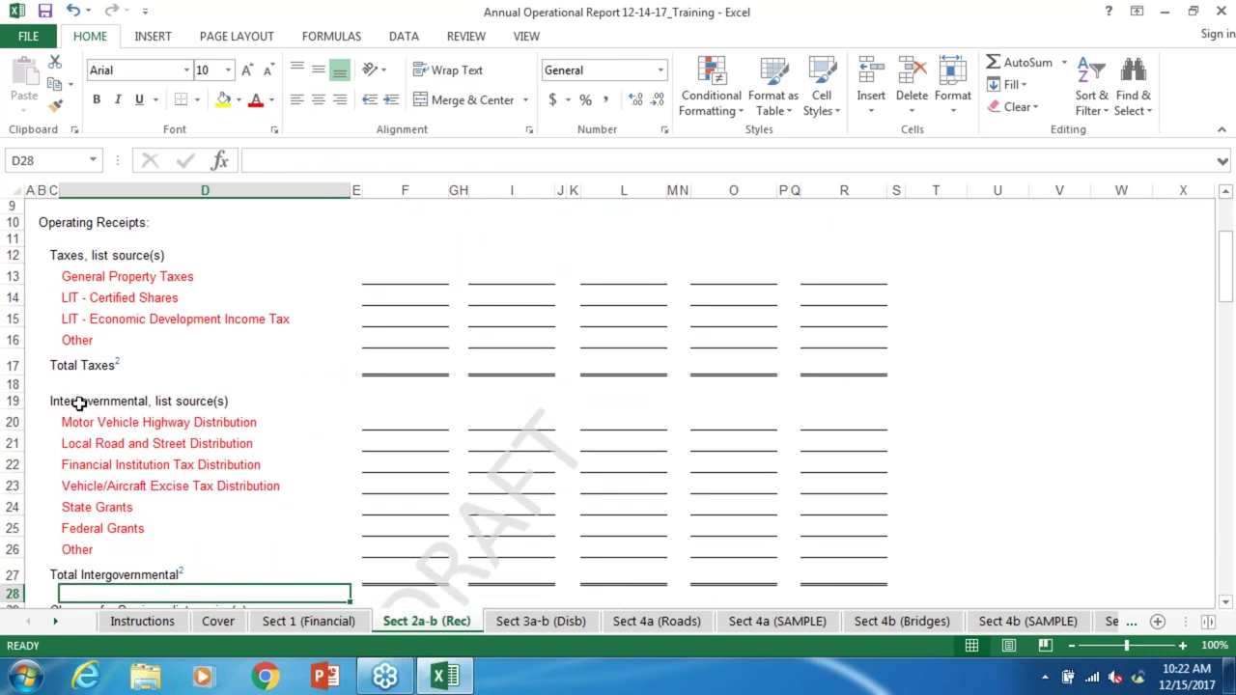
Step: Examine the Charges for Services rows and continue to the heading for Other sources in row 34
key("Down")
key("Down")
key("Down")
key("Down")
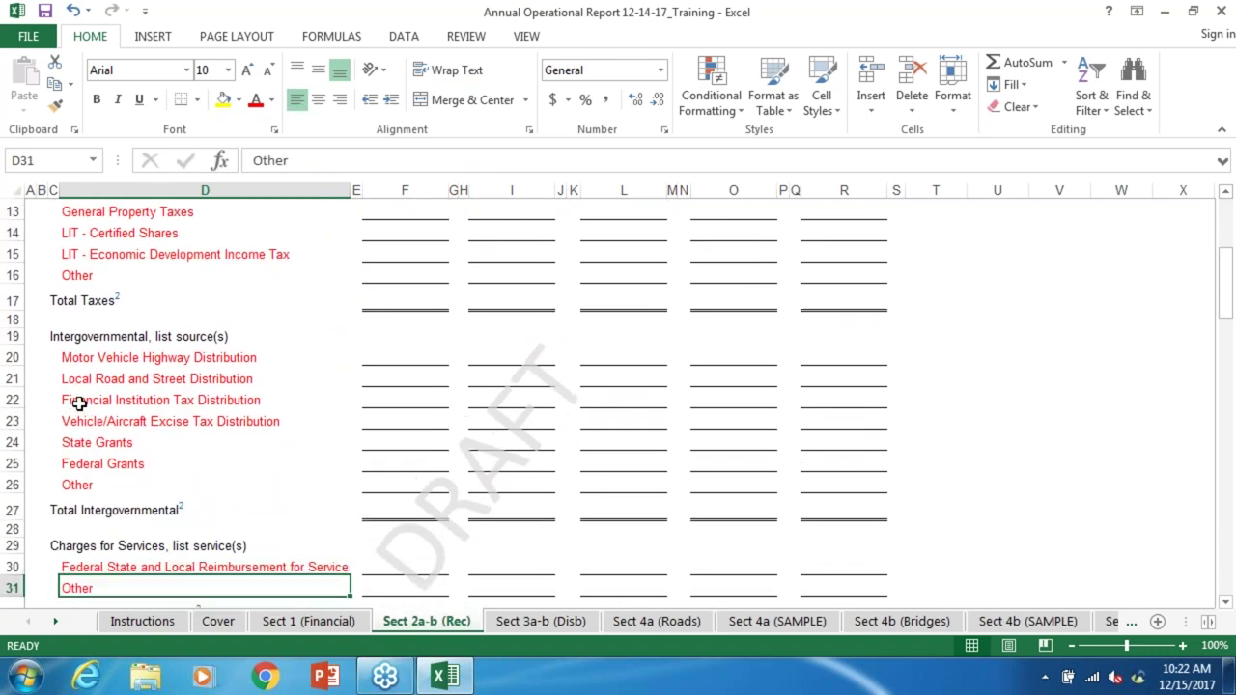
key("Down")
key("Down")
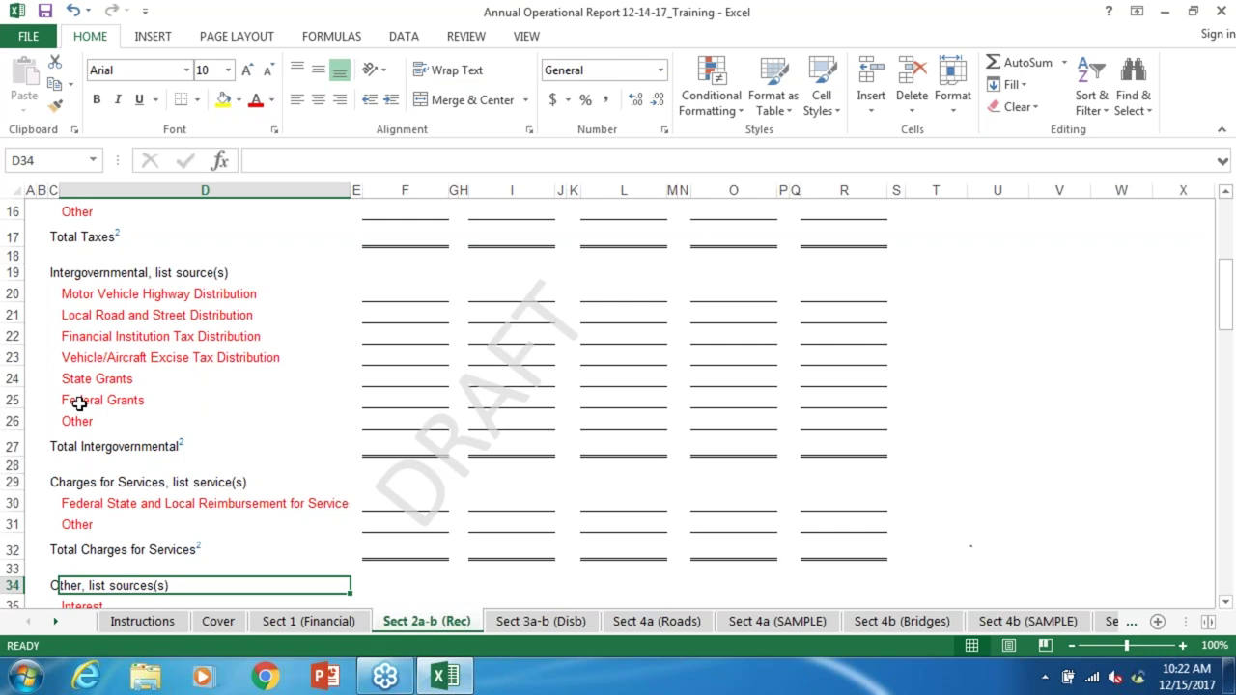
Step: Examine the Other source rows from Interest through Total Other and continue to Total Operating Receipts in row 42
key("Down")
key("Down")
key("Down")
key("Down")
key("Down")
key("Down")
key("Down")
key("Down")
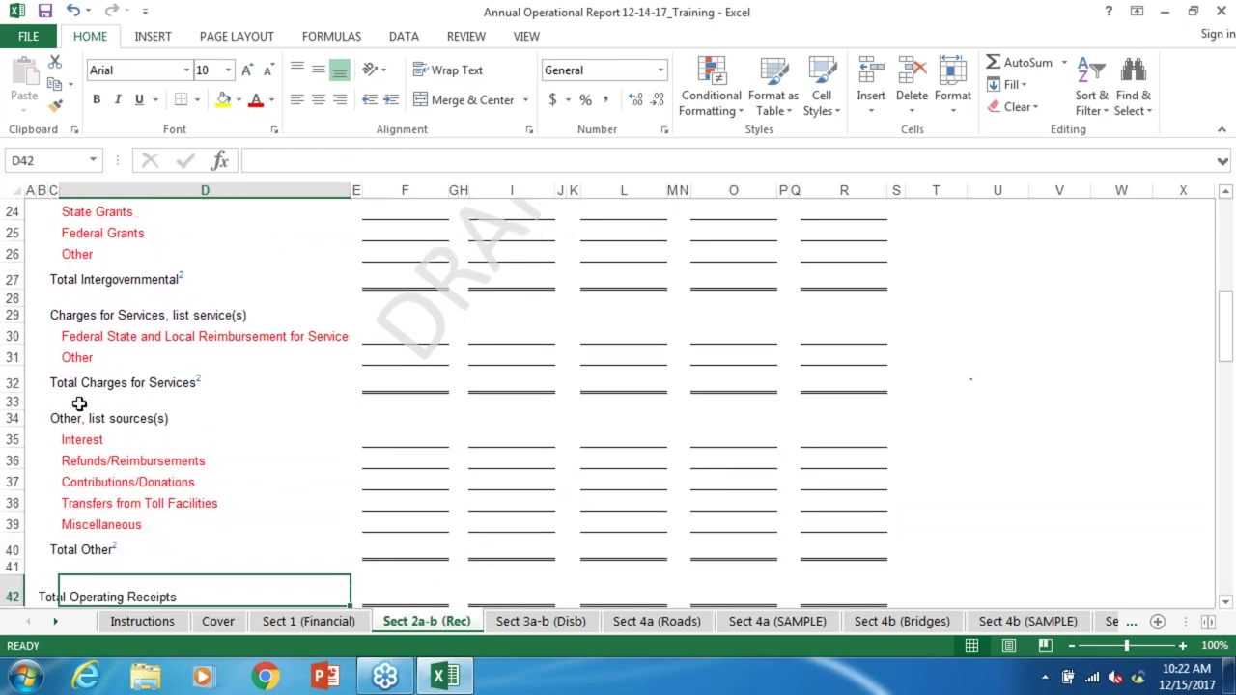
Step: Examine the note on where the totals carry, below Total Operating Receipts, down to the report title in row 50
key("Down")
key("Down")
key("Down")
key("Down")
key("Down")
key("Down")
key("Down")
key("Down")
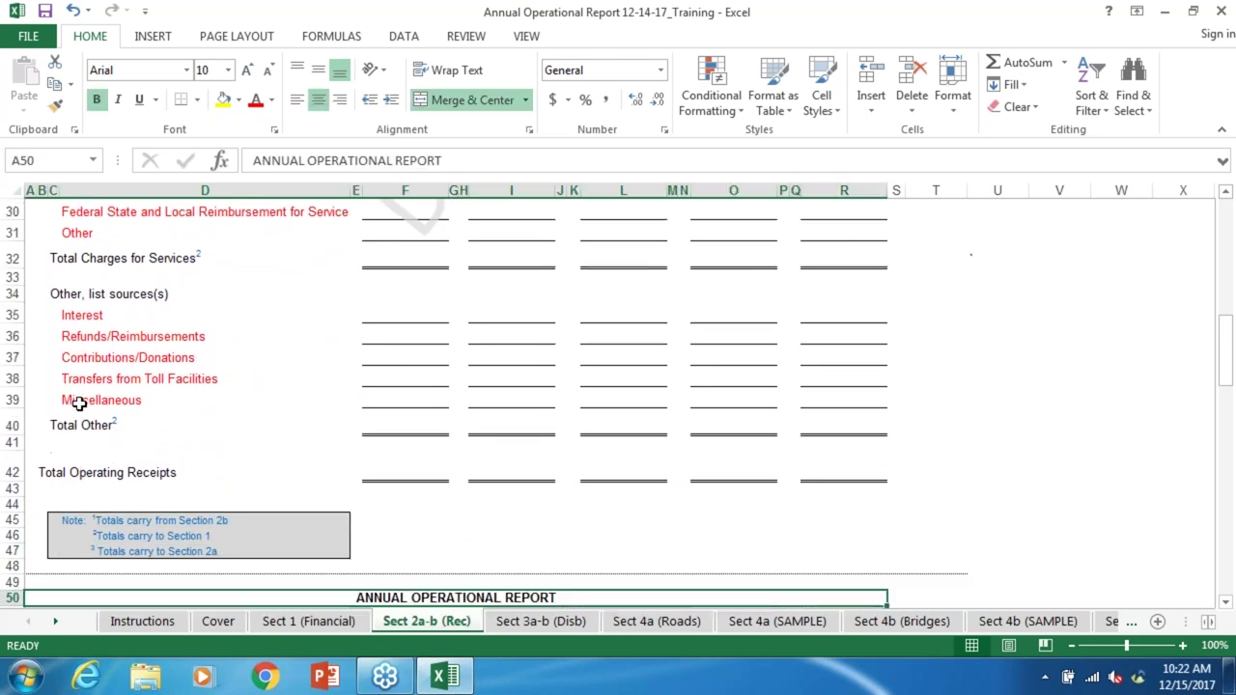
Step: Return to the beginning of Section 2a, at row 8 of the fund column headings
key("Up")
key("Up")
key("Up")
key("Up")
key("Up")
key("Up")
key("Up")
key("Up")
key("Up")
key("Up")
key("Up")
key("Up")
key("Up")
key("Up")
key("Up")
key("Up")
key("Up")
key("Up")
key("Up")
key("Up")
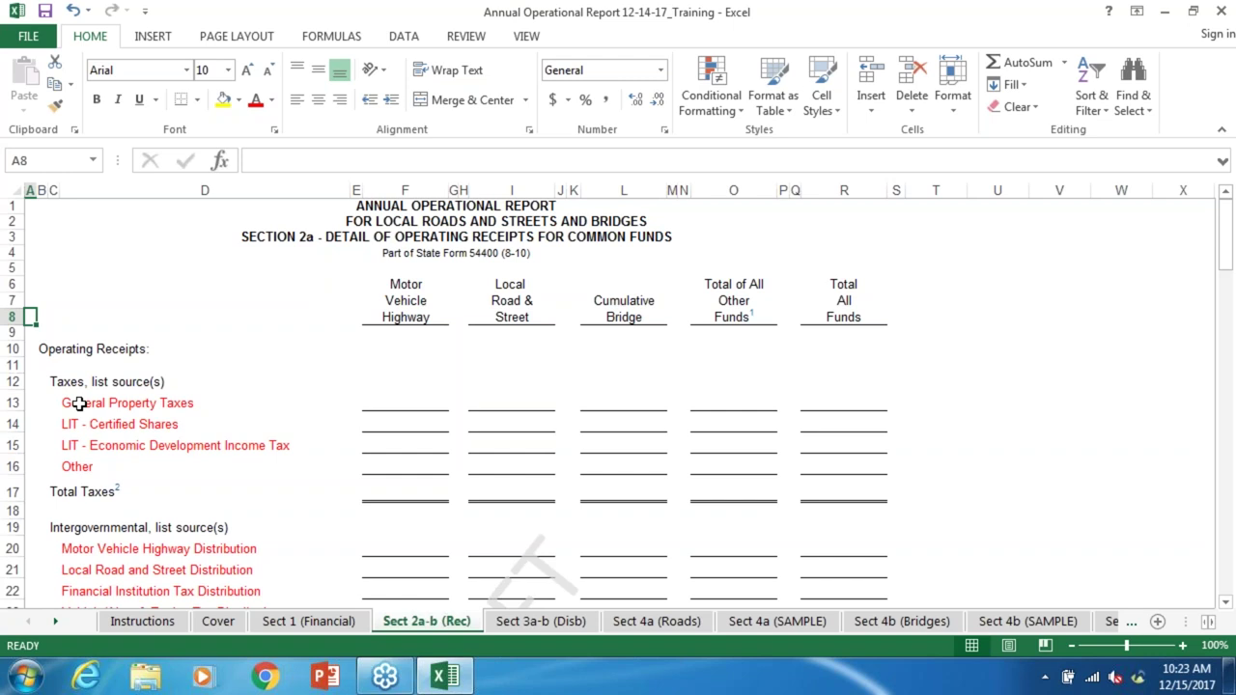
Step: Examine the Section 2a fund column headings across to Total of All Other Funds
key("Right")
key("Right")
key("Right")
key("Right")
key("Right")
key("Right")
key("Right")
key("Right")
key("Right")
key("Right")
key("Right")
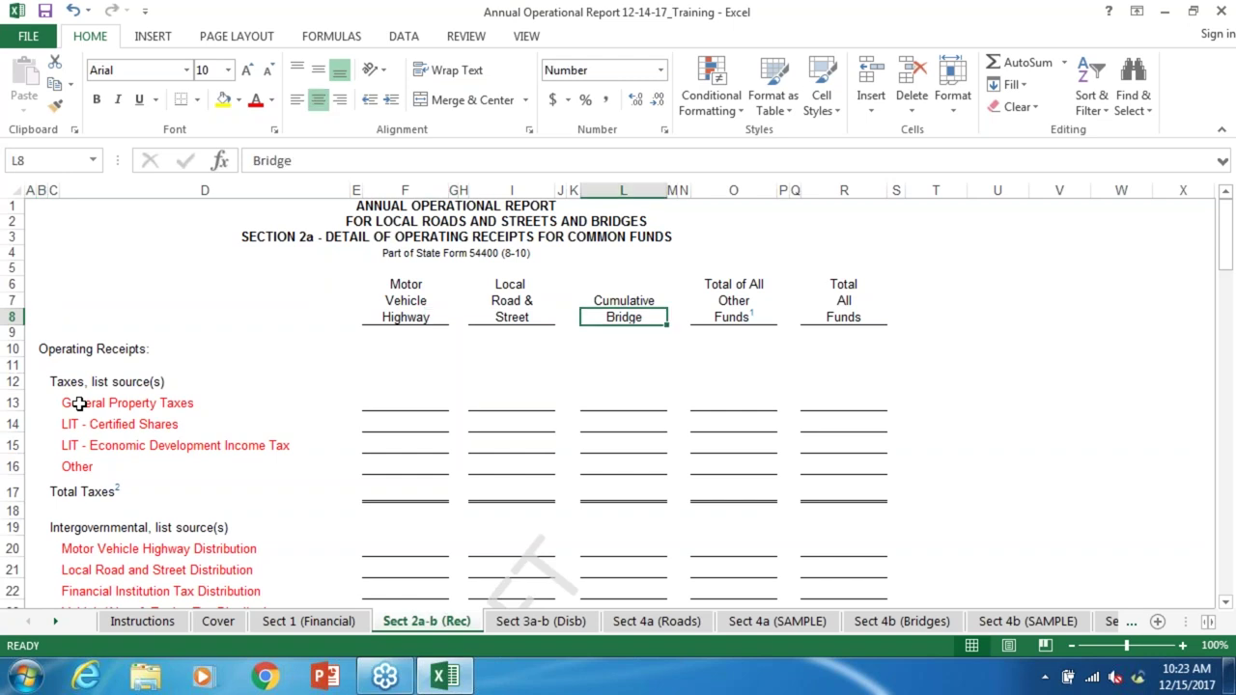
key("Right")
key("Right")
key("Right")
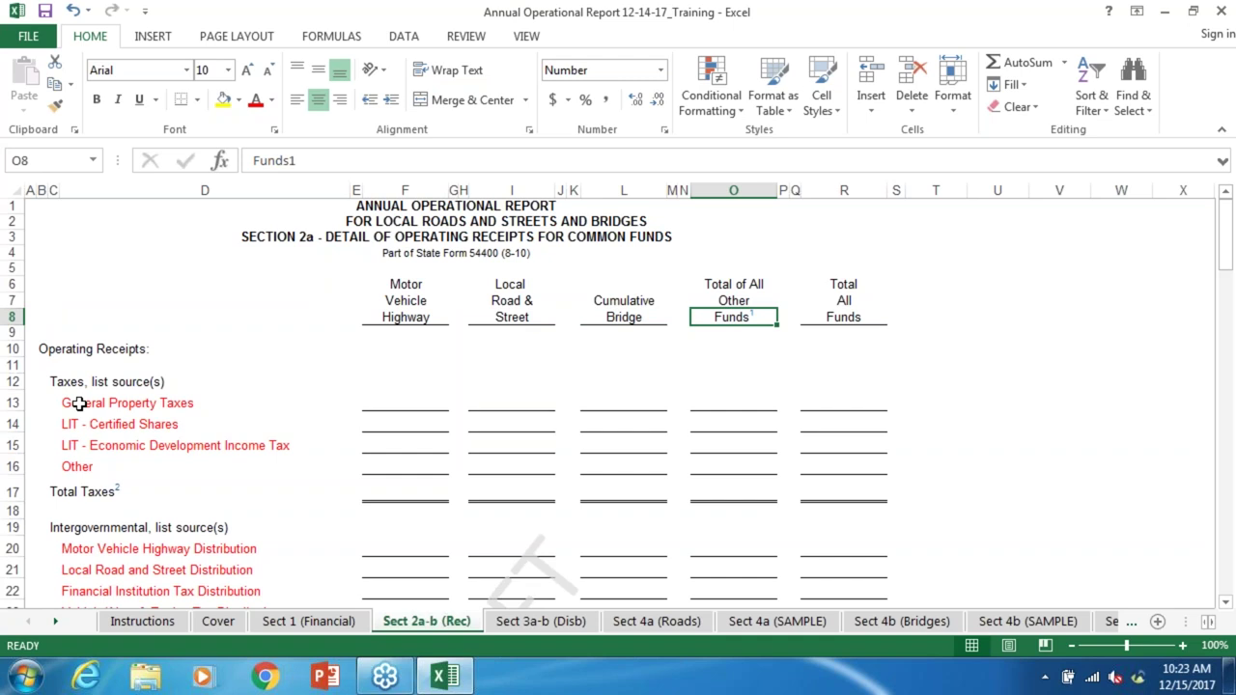
key("Up")
key("Up")
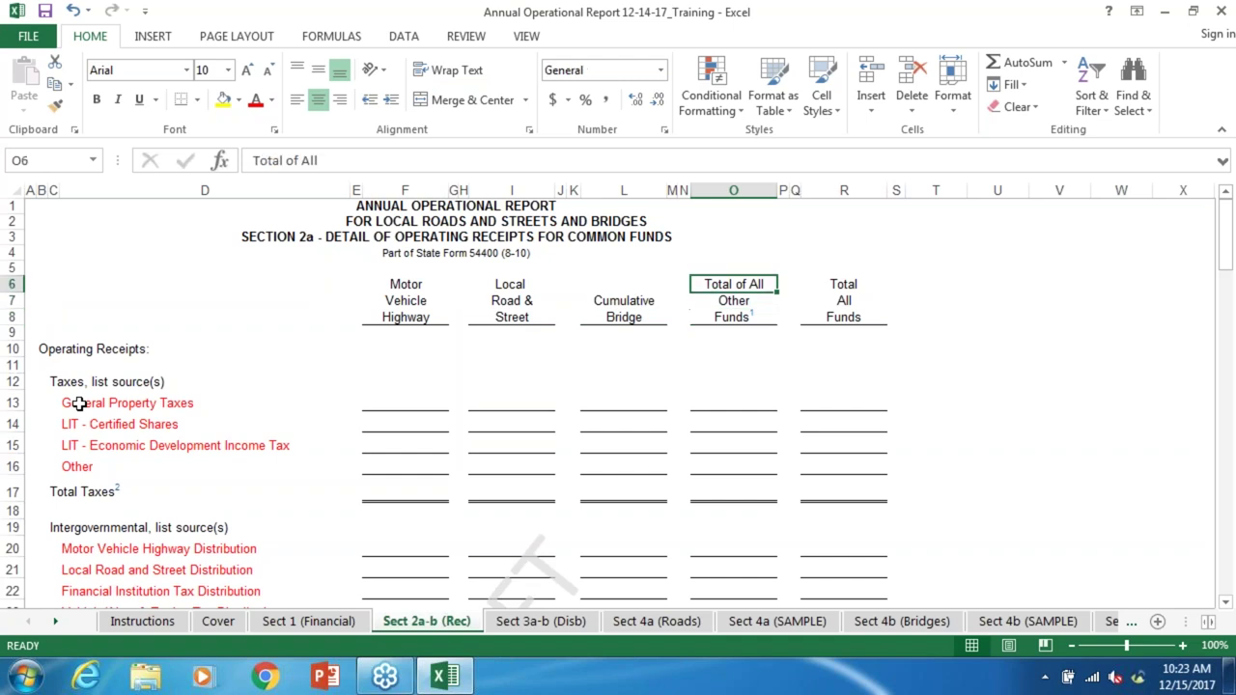
Step: Inspect the formula for General Property Taxes in the Total of All Other Funds column, cell O13
key("Down")
key("Down")
key("Down")
key("Down")
key("Down")
key("Down")
key("Down")
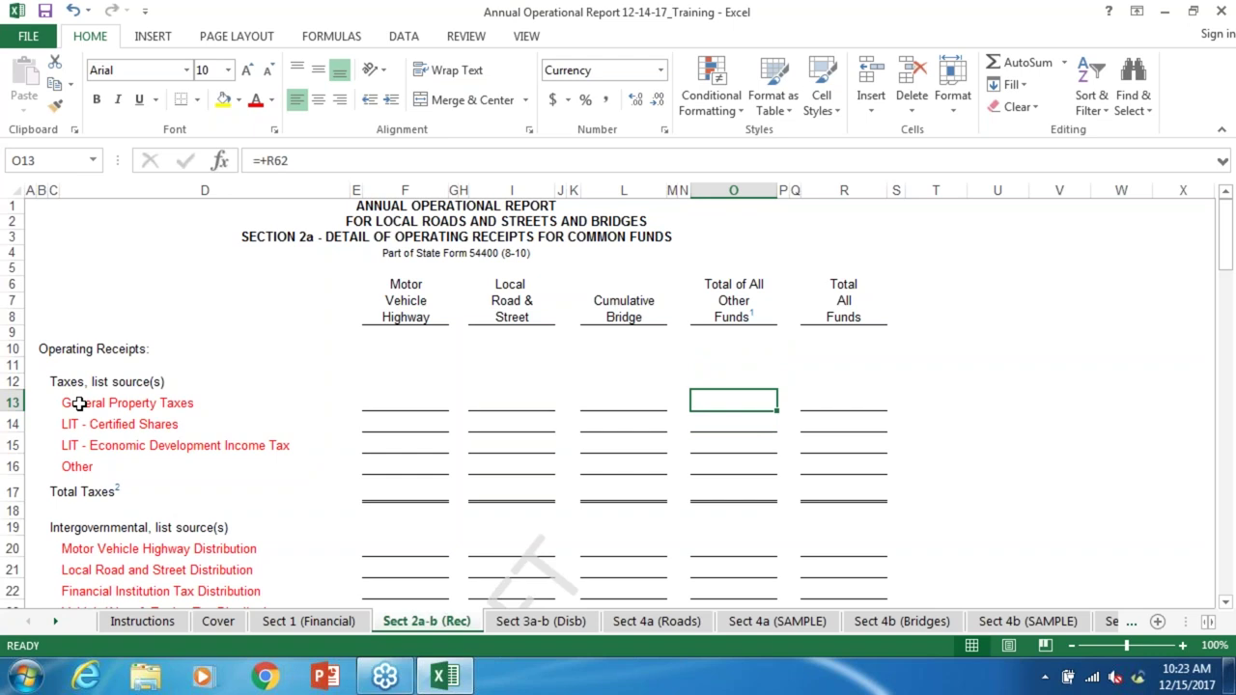
Step: Go to Section 2b, the detail of operating receipts for other funds, and examine its rows down to State Grants
key("Page_Down")
key("Page_Down")
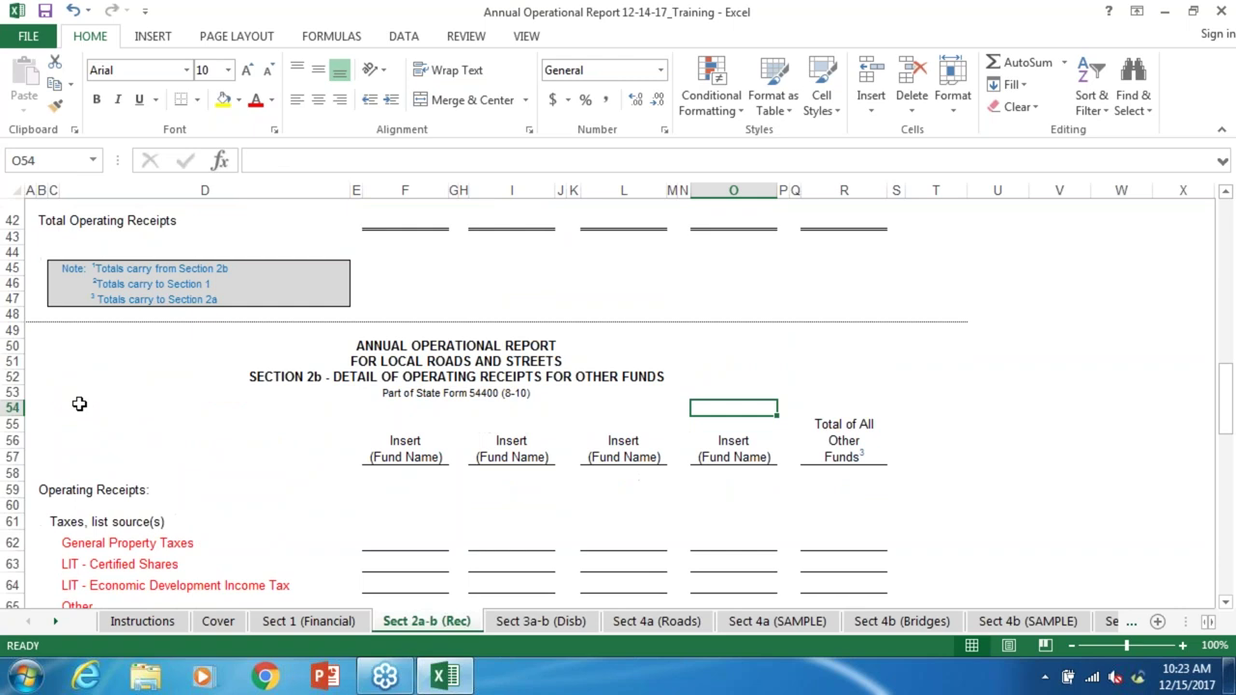
key("Down")
key("Down")
key("Down")
key("Down")
key("Down")
key("Down")
key("Down")
key("Down")
key("Down")
key("Down")
key("Down")
key("Down")
key("Down")
key("Down")
key("Down")
key("Down")
key("Down")
key("Down")
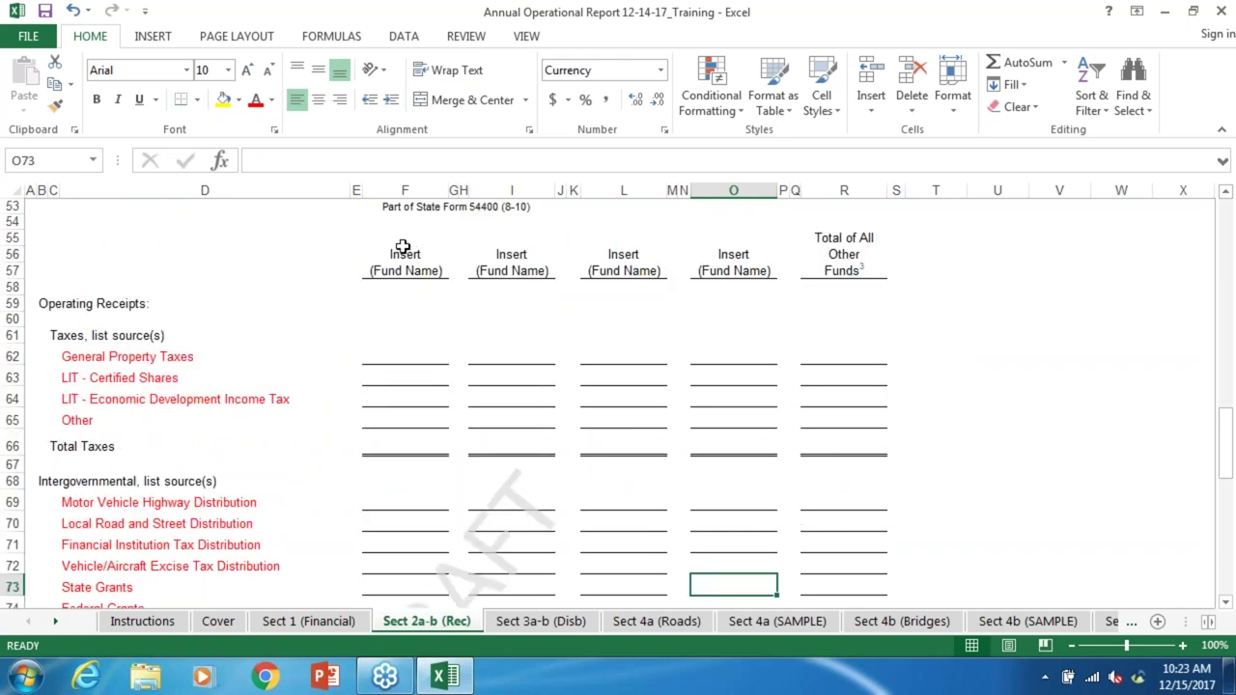
Step: Check the first fund name heading in Section 2b and return to the beginning of Section 2a
left_click(401, 252)
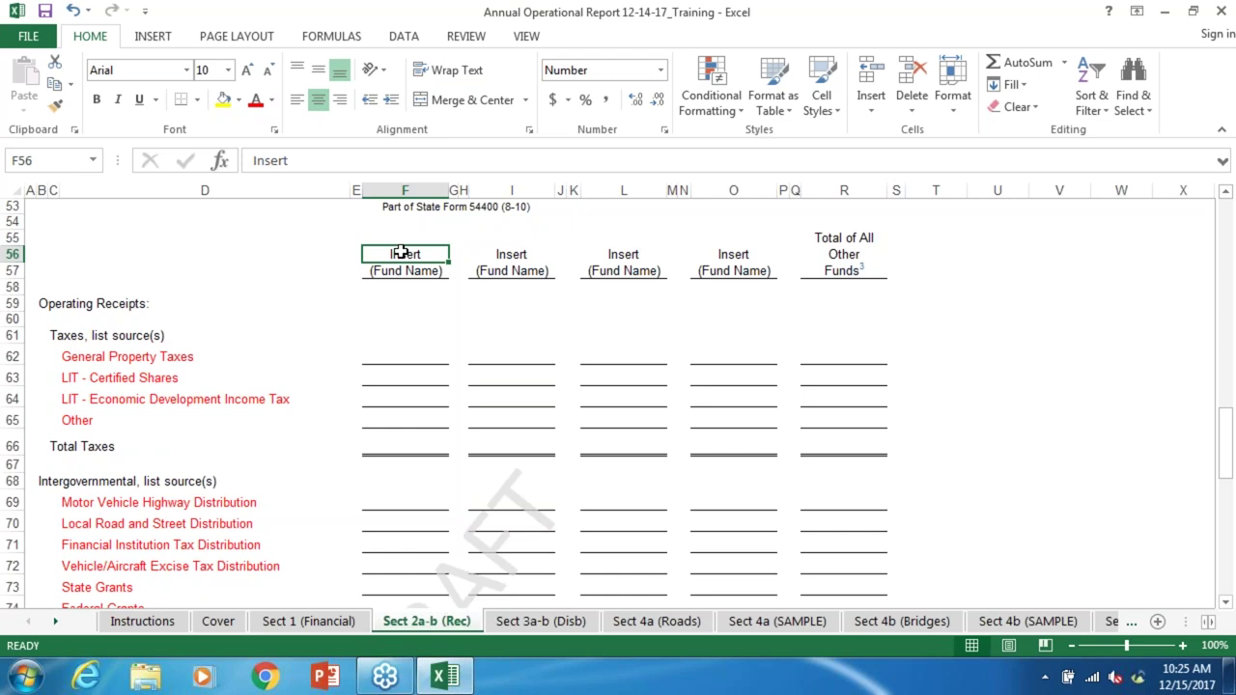
scroll(400, 251, "up", 10)
left_click(400, 251)
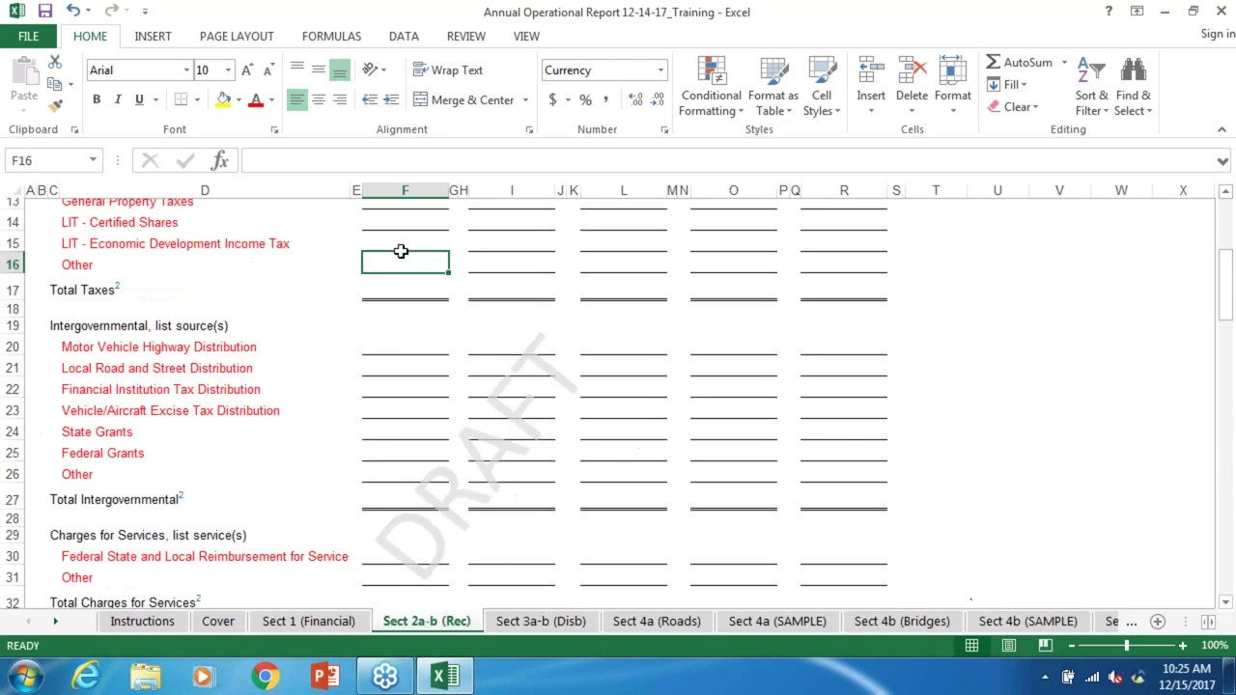
scroll(400, 251, "up", 4)
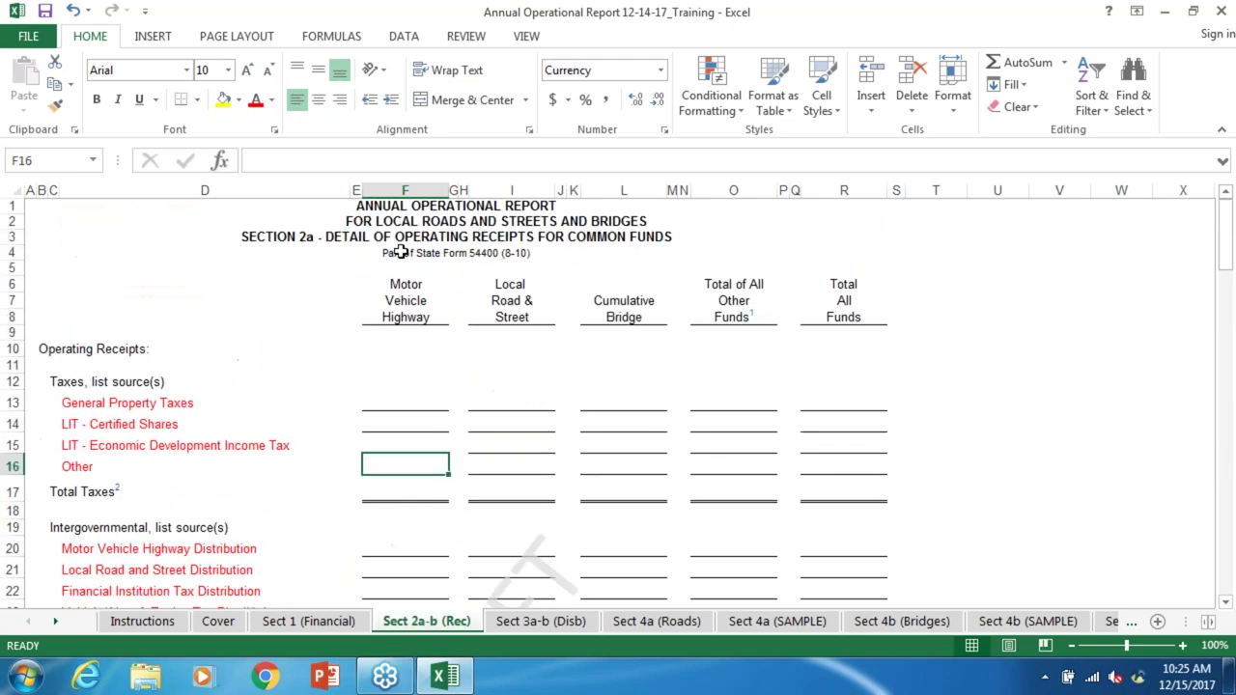
Step: Open the Sect 3a-b (Disb) sheet and go to the beginning of Section 3a, the operating disbursements of common funds
left_click(518, 623)
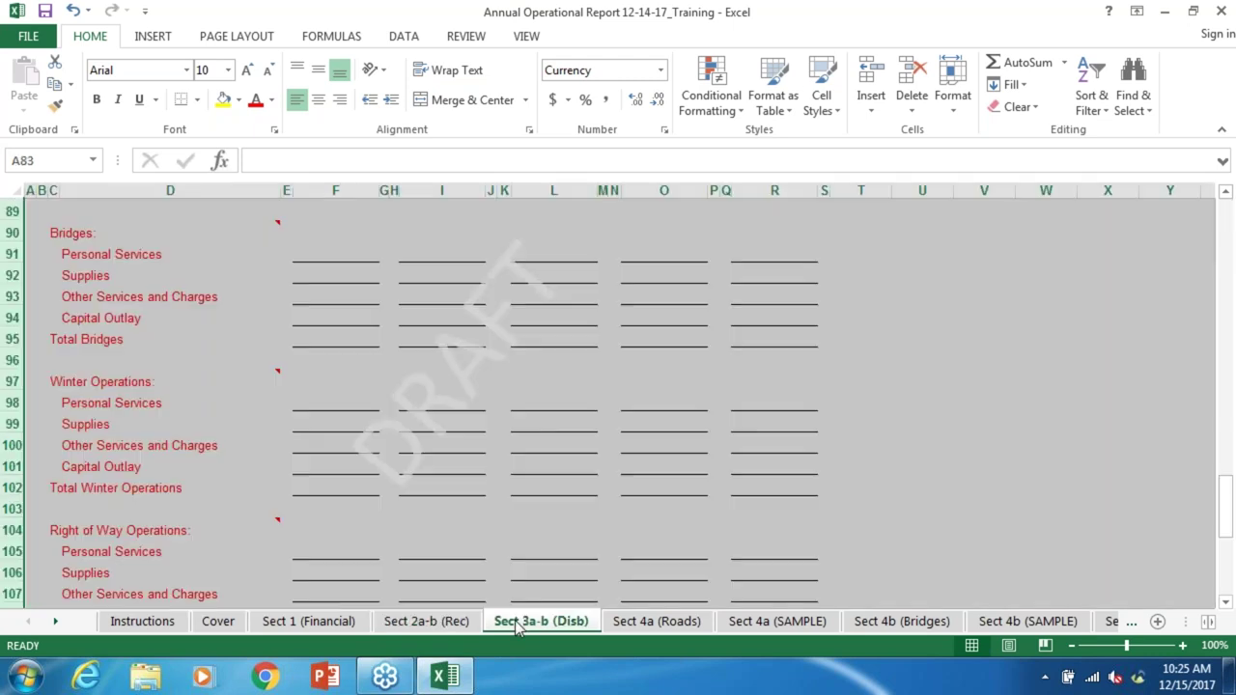
key("Page_Up")
key("Page_Up")
key("Page_Up")
key("Page_Up")
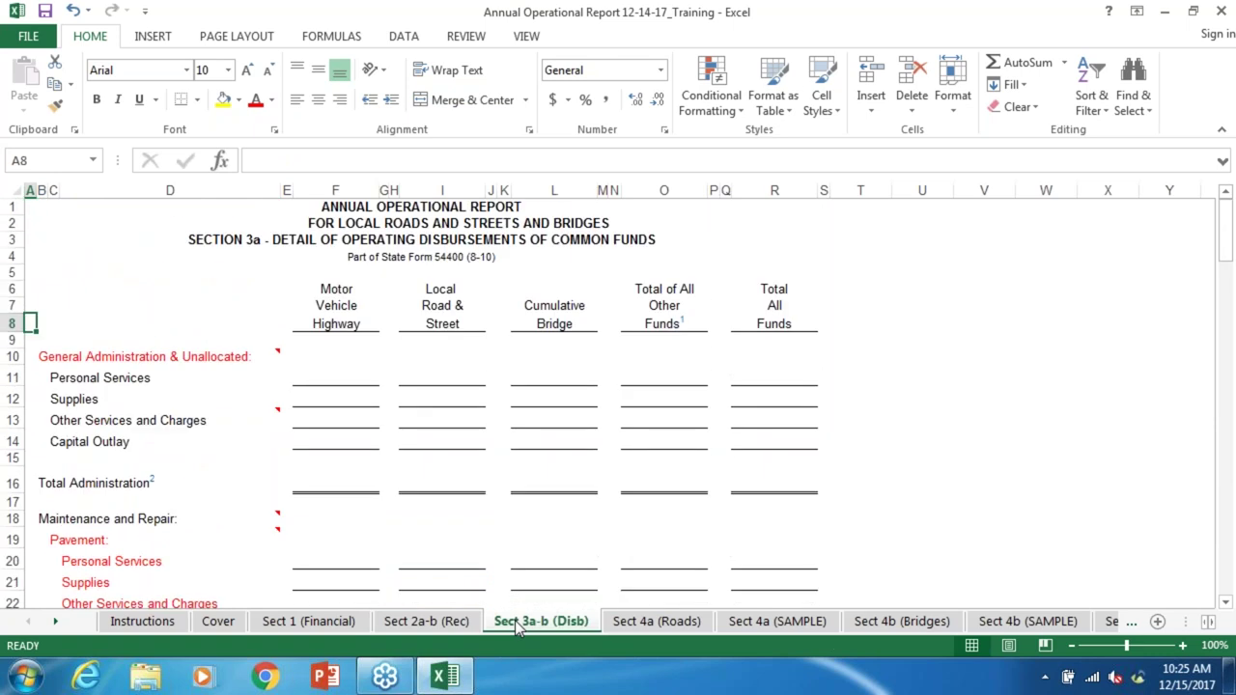
Step: Read the cell comments on General Administration & Unallocated and on its Other Services and Charges row
key("Down")
key("Down")
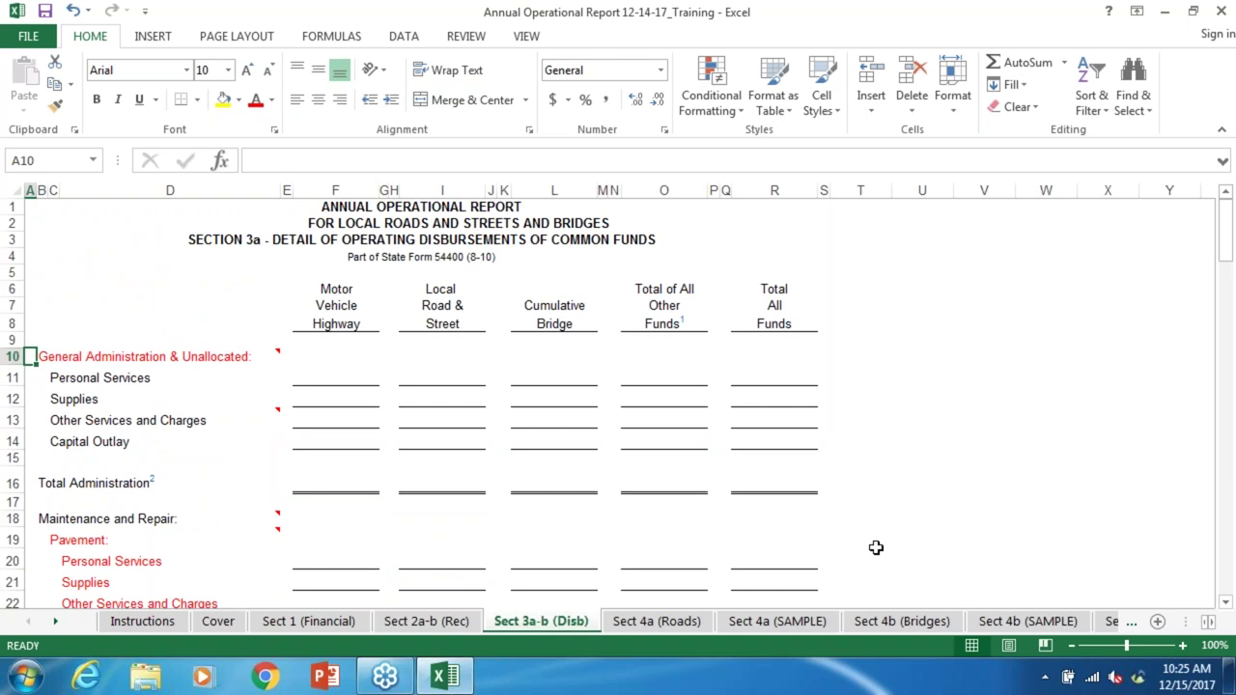
left_click(244, 357)
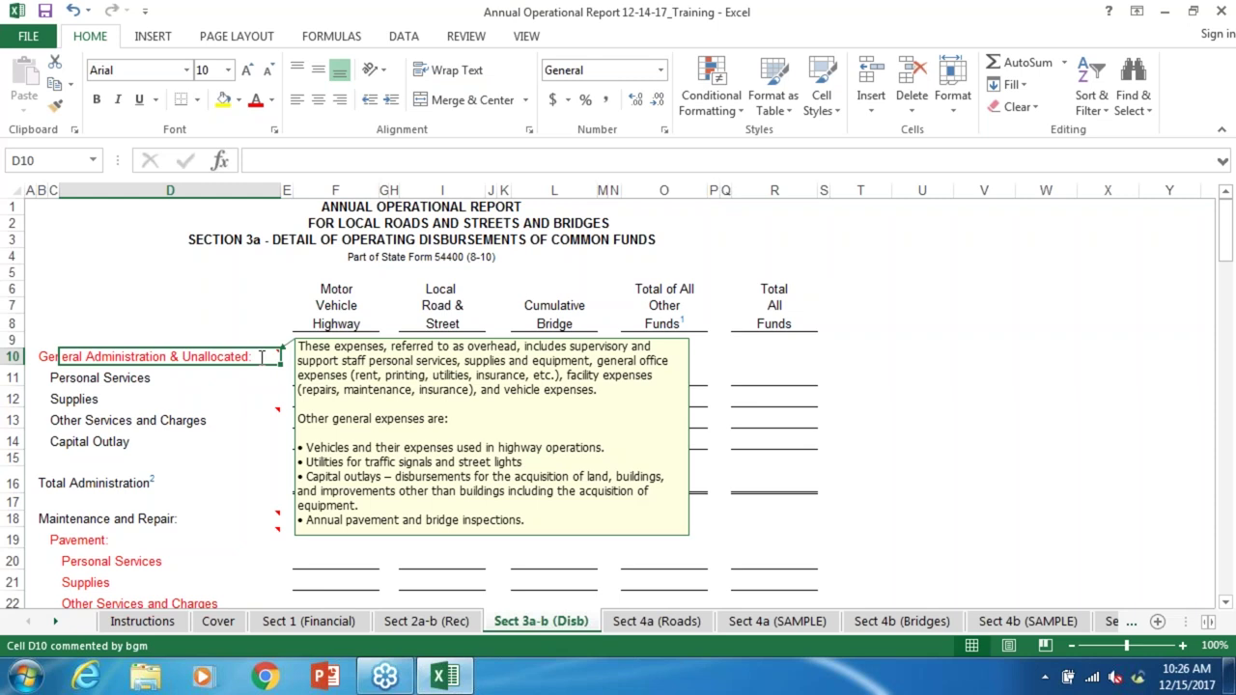
left_click(154, 420)
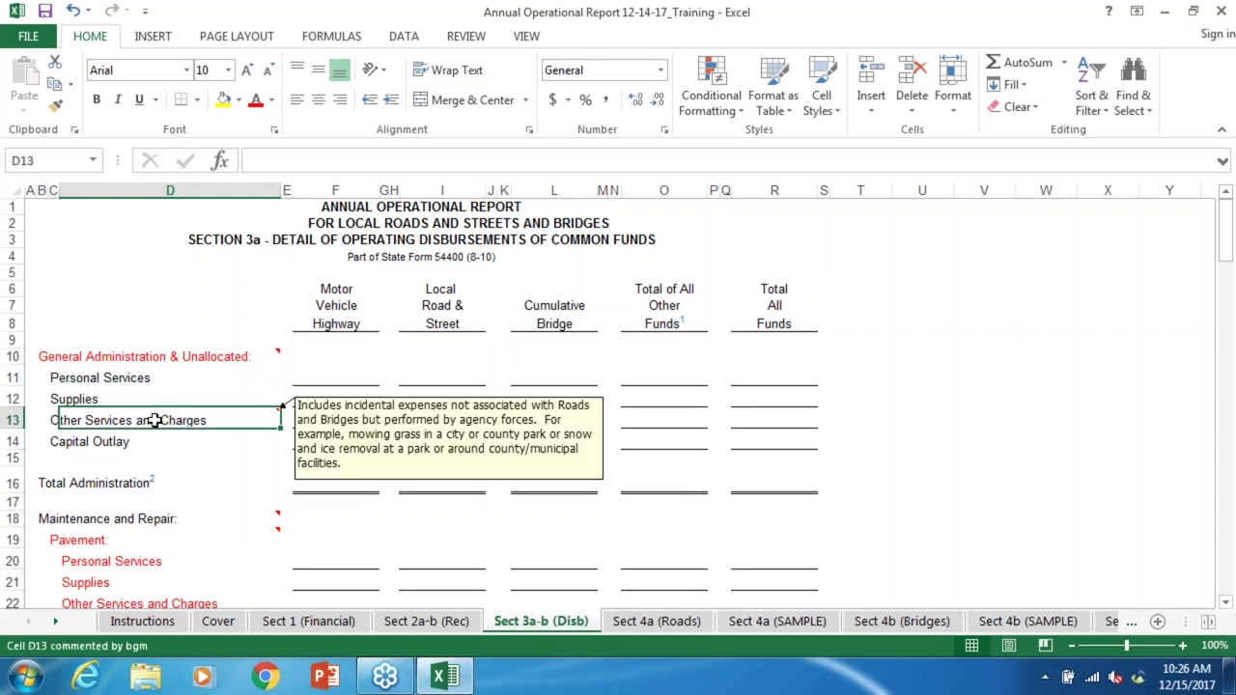
Step: Read the comment on Maintenance and Repair and move into the Pavement rows
left_click(132, 519)
key("Down")
key("Down")
key("Down")
key("Down")
key("Down")
key("Down")
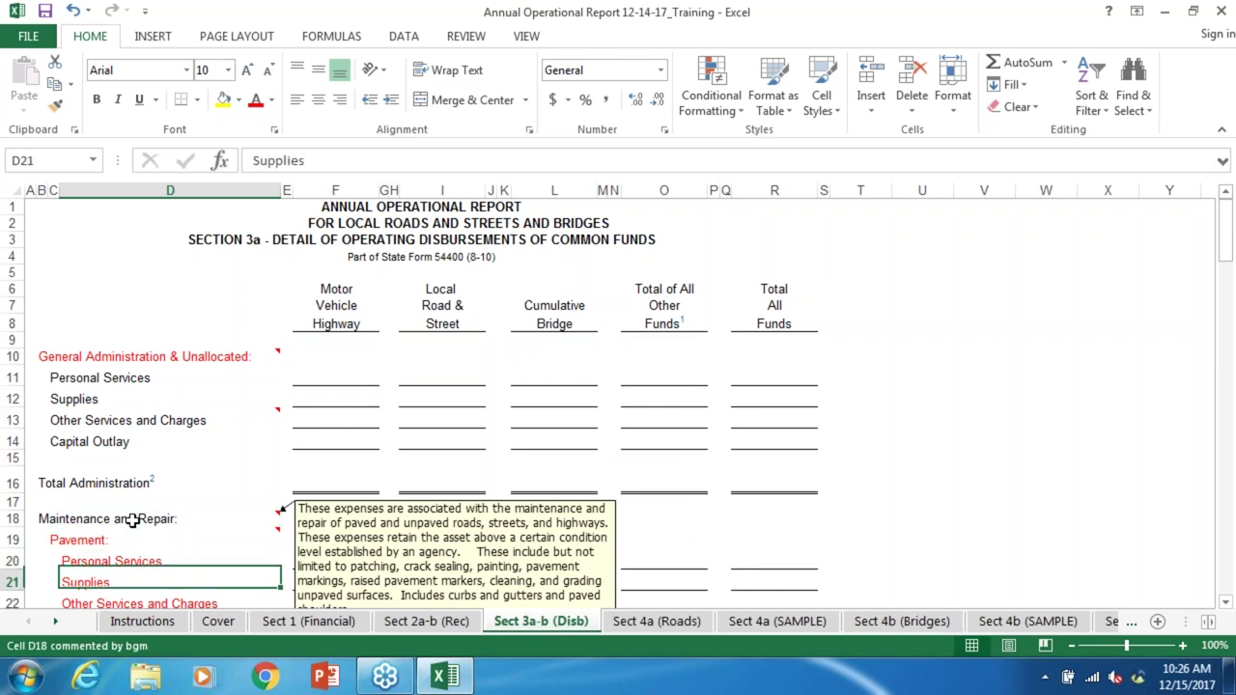
Step: Examine the remaining Pavement rows through Total Pavement and continue into the Bridges rows
key("Down")
key("Down")
key("Down")
key("Down")
key("Down")
key("Down")
key("Down")
key("Down")
key("Down")
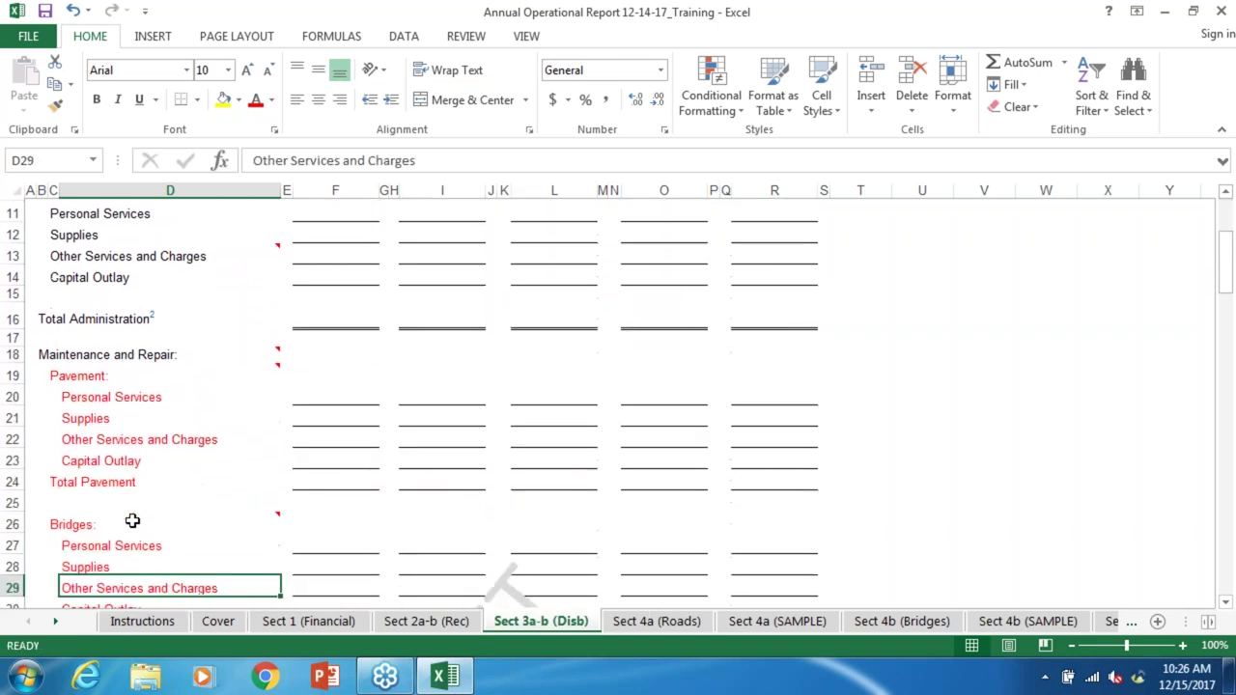
Step: Continue to the Winter Operations rows, read the heading's comment and move to Capital Outlay in row 37
key("Down")
key("Down")
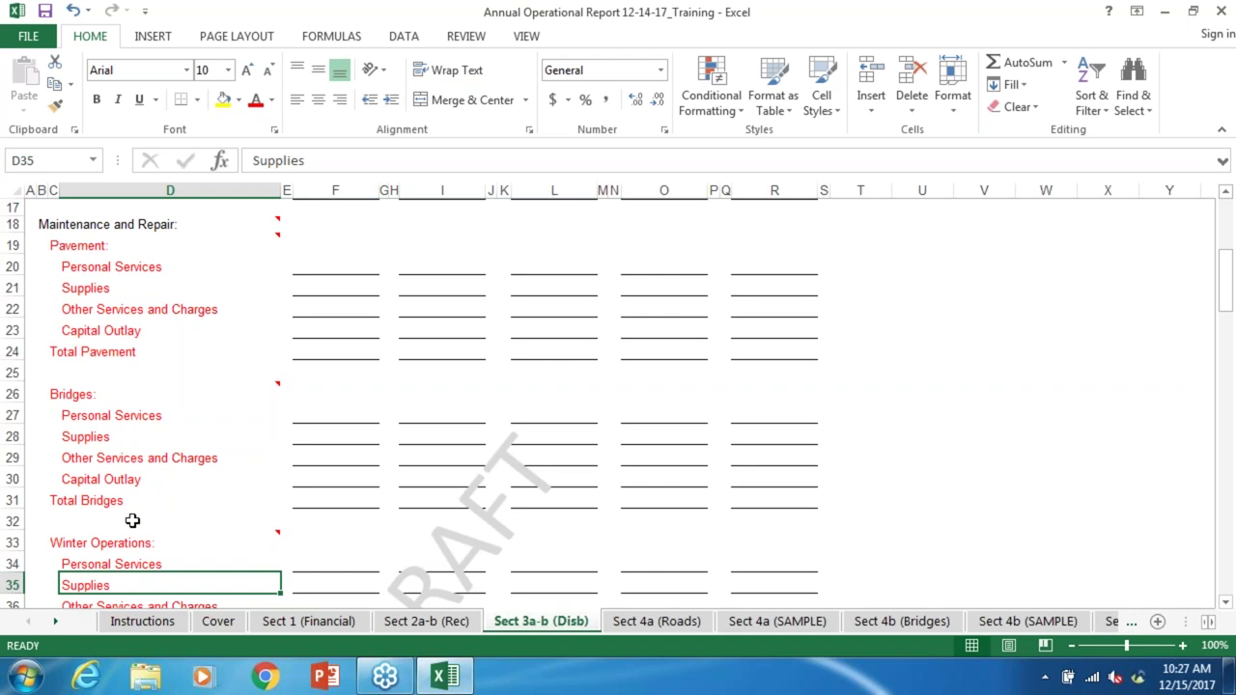
key("Down")
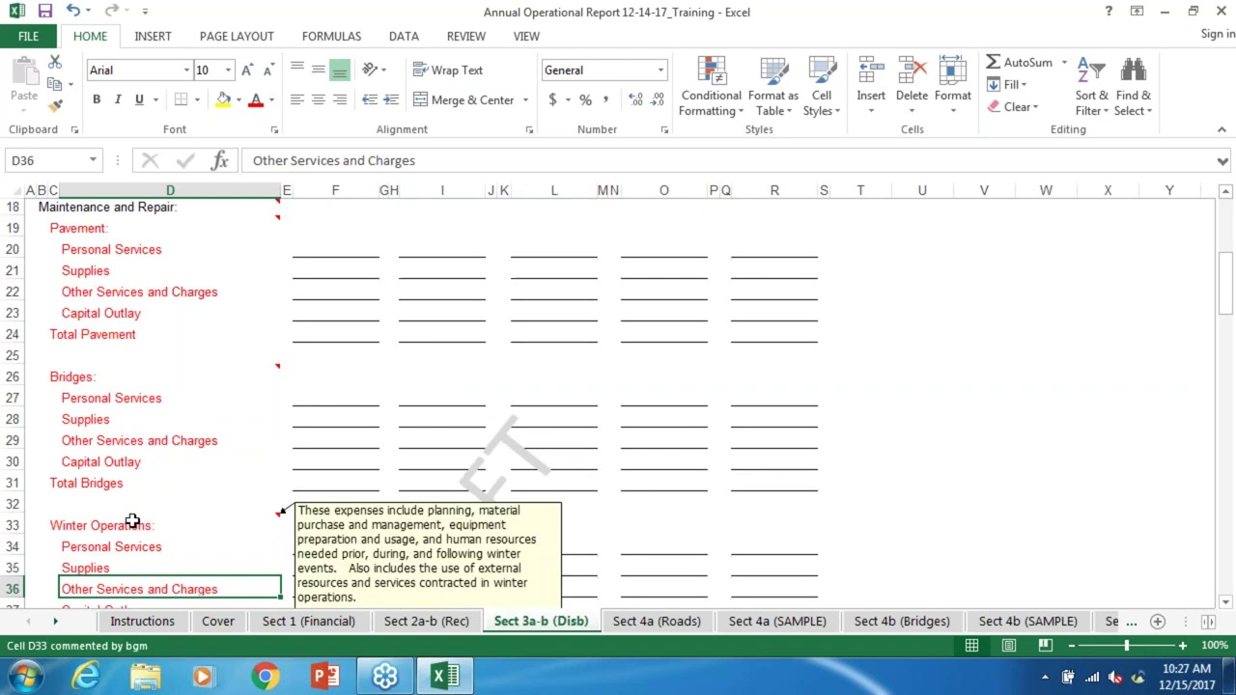
key("Down")
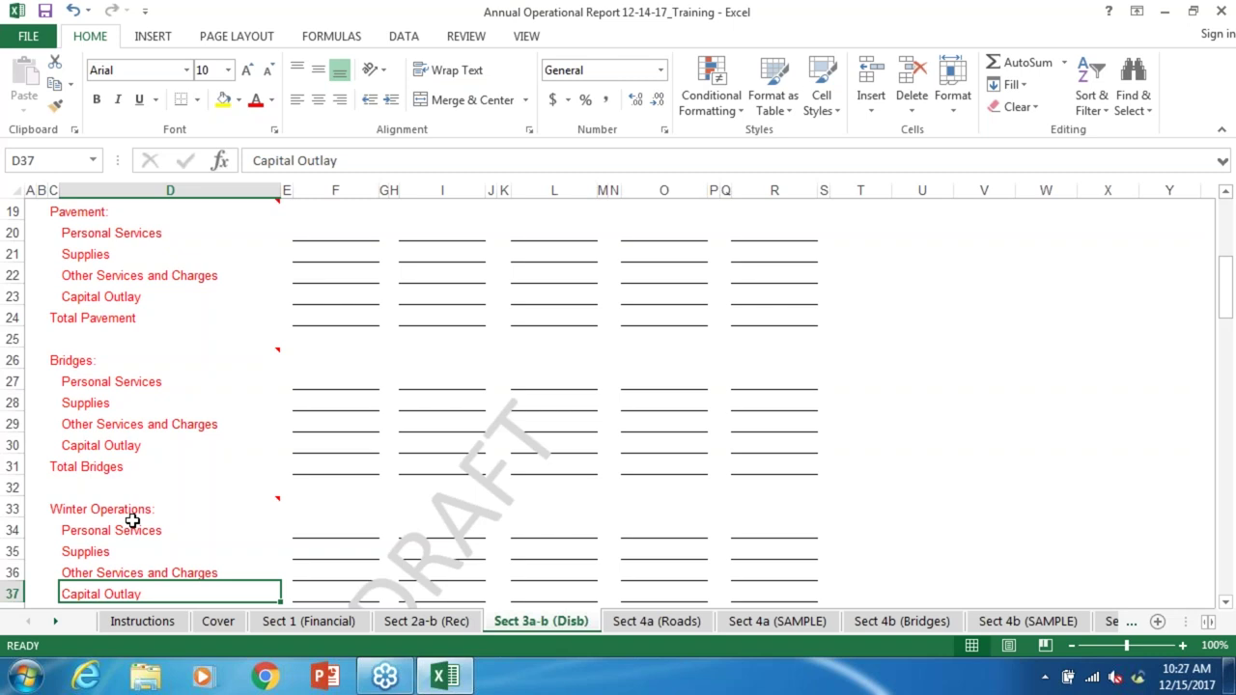
Step: Go back up to the Maintenance and Repair heading and check the Pavement heading's comment in row 19
key("Up")
key("Up")
key("Up")
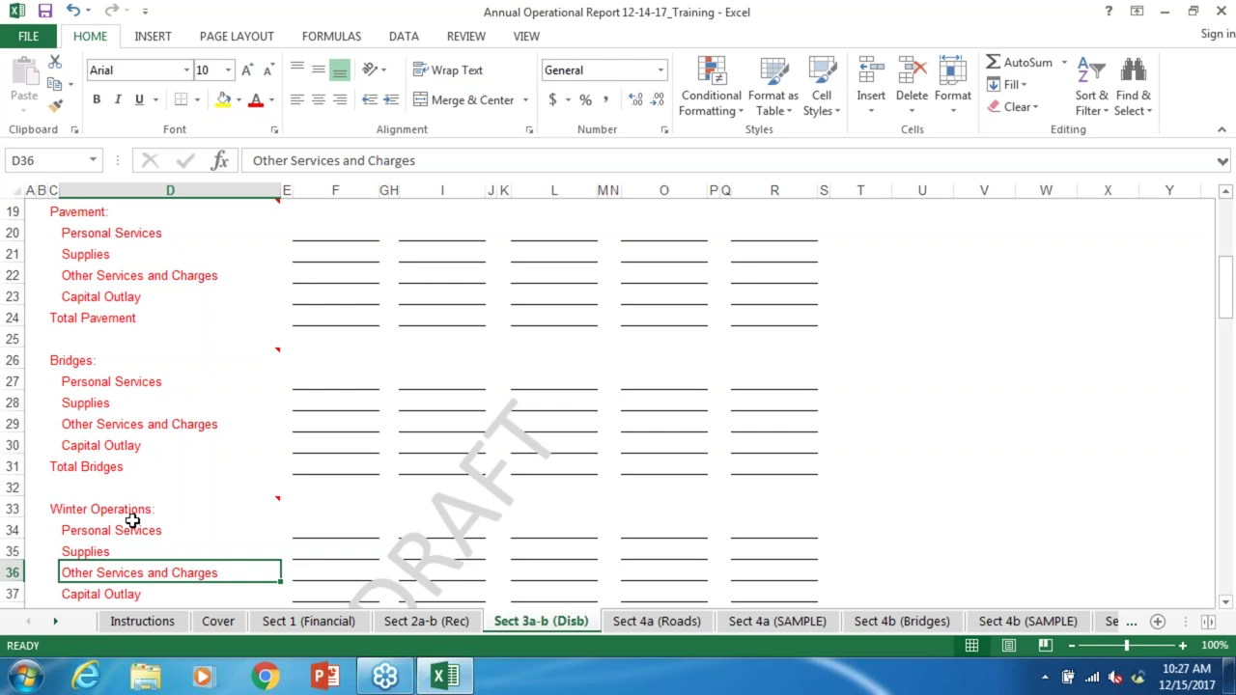
key("Up")
key("Up")
key("Up")
key("Up")
key("Up")
key("Up")
key("Up")
key("Up")
key("Up")
key("Up")
key("Up")
key("Up")
key("Up")
key("Up")
key("Up")
key("Up")
key("Up")
key("Up")
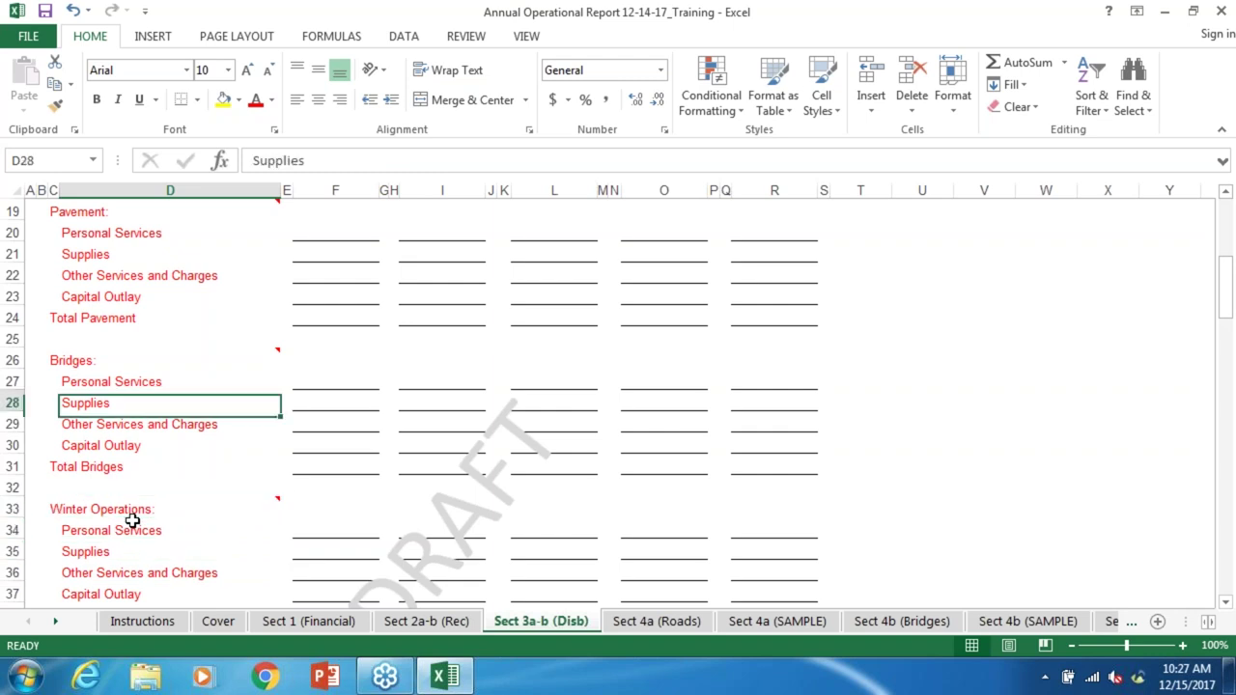
key("Down")
key("Down")
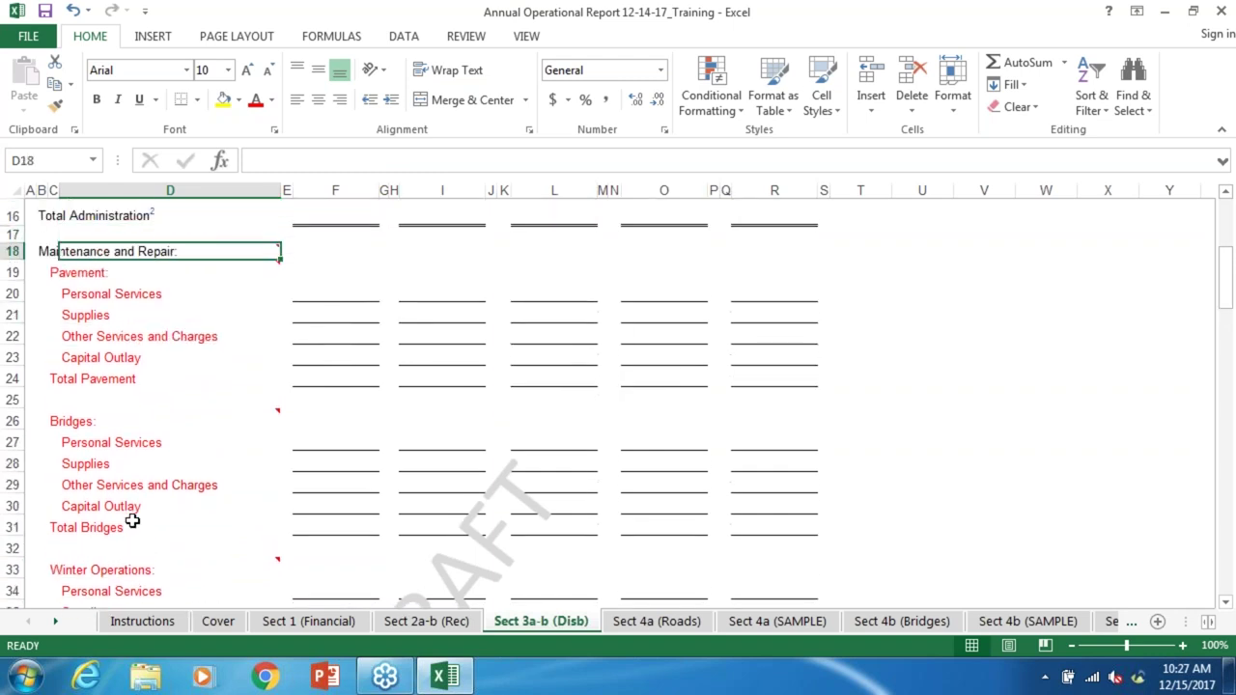
key("Down")
mouse_move(256, 268)
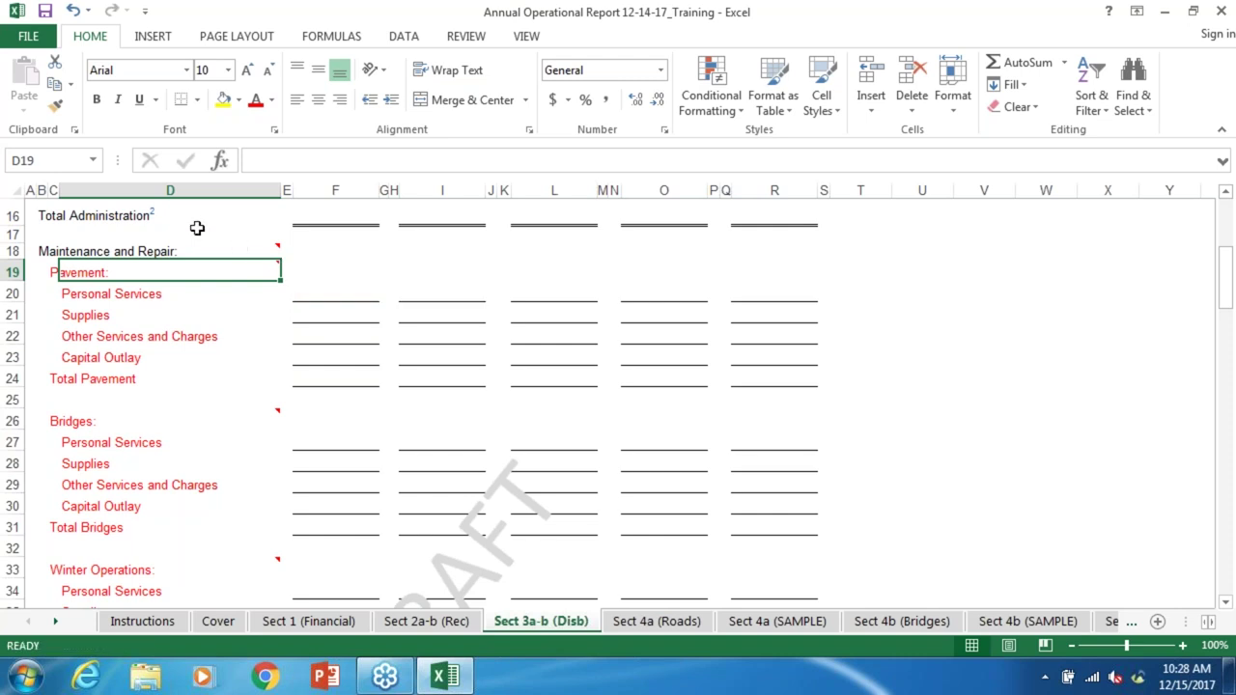
Step: Return to the General Administration & Unallocated heading in row 10 and review its comment
key("Up")
key("Up")
key("Up")
key("Up")
key("Up")
key("Up")
key("Up")
key("Up")
key("Up")
key("Up")
key("Up")
key("Down")
key("Down")
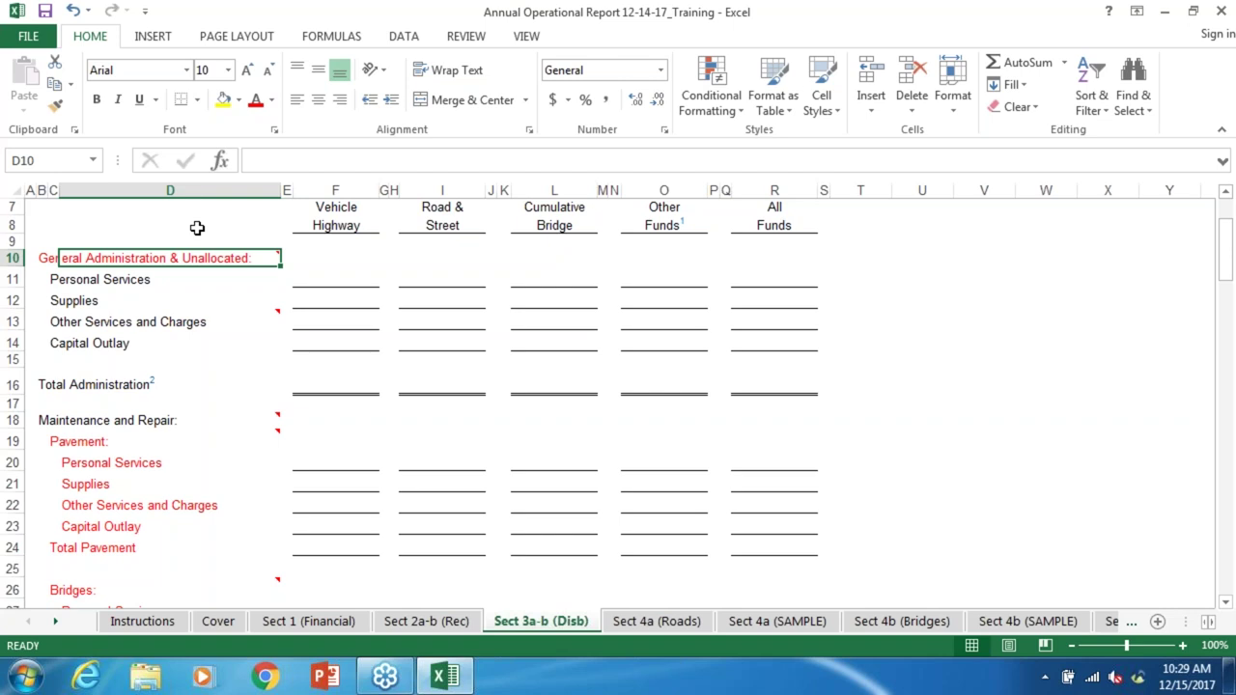
mouse_move(205, 257)
Step: Examine the Bridges rows of Section 3a from Personal Services down to Total Bridges in row 31
left_click(151, 574)
key("Down")
key("Down")
key("Down")
key("Down")
key("Down")
key("Down")
key("Down")
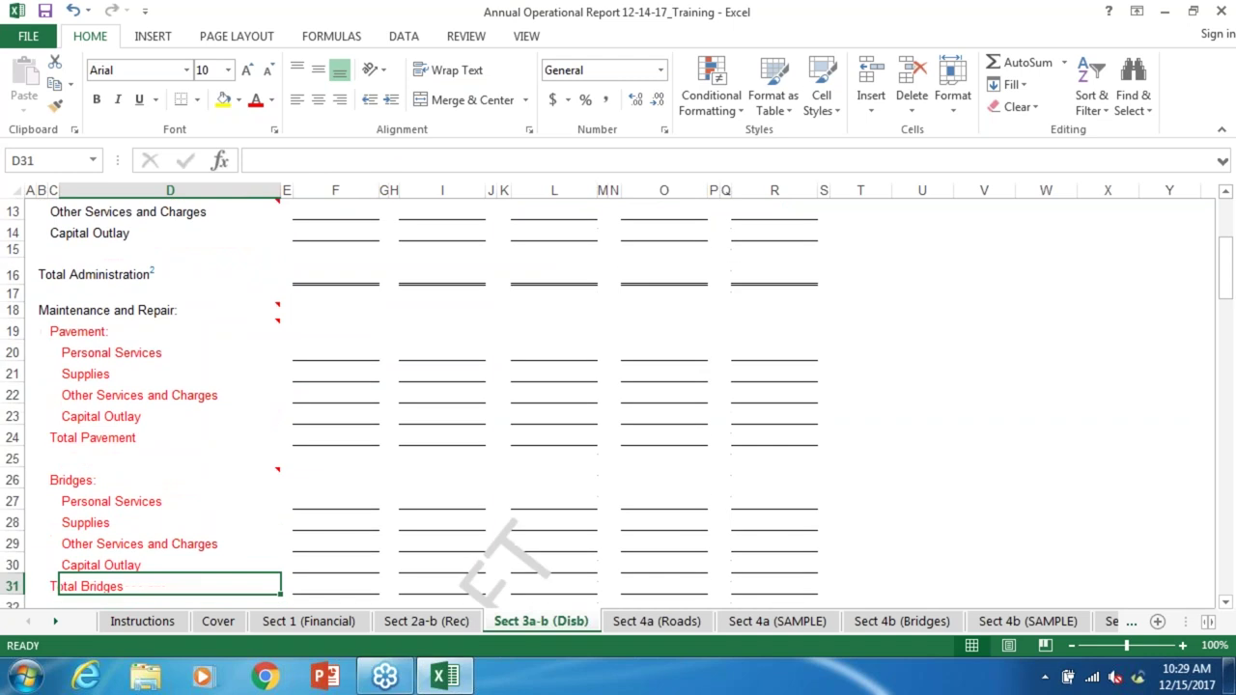
Step: Read the Winter Operations heading's comment and go through its rows down to Total Winter Operations in row 38
key("Down")
key("Down")
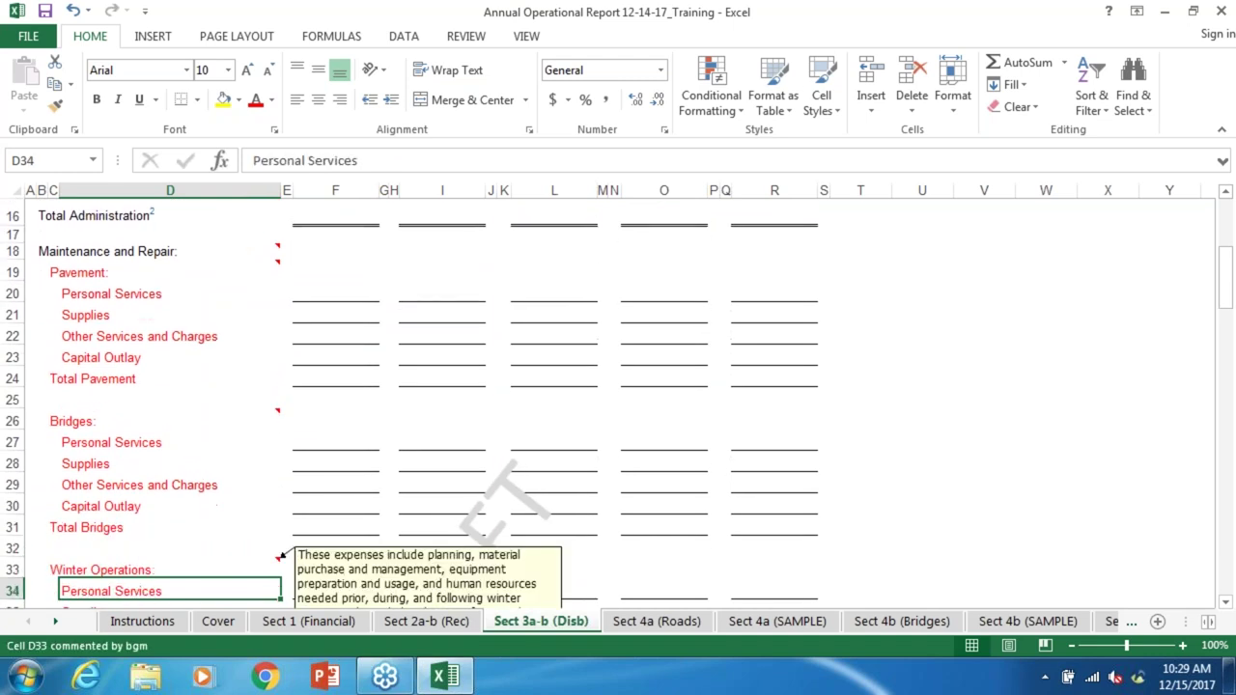
key("Down")
key("Down")
key("Down")
key("Down")
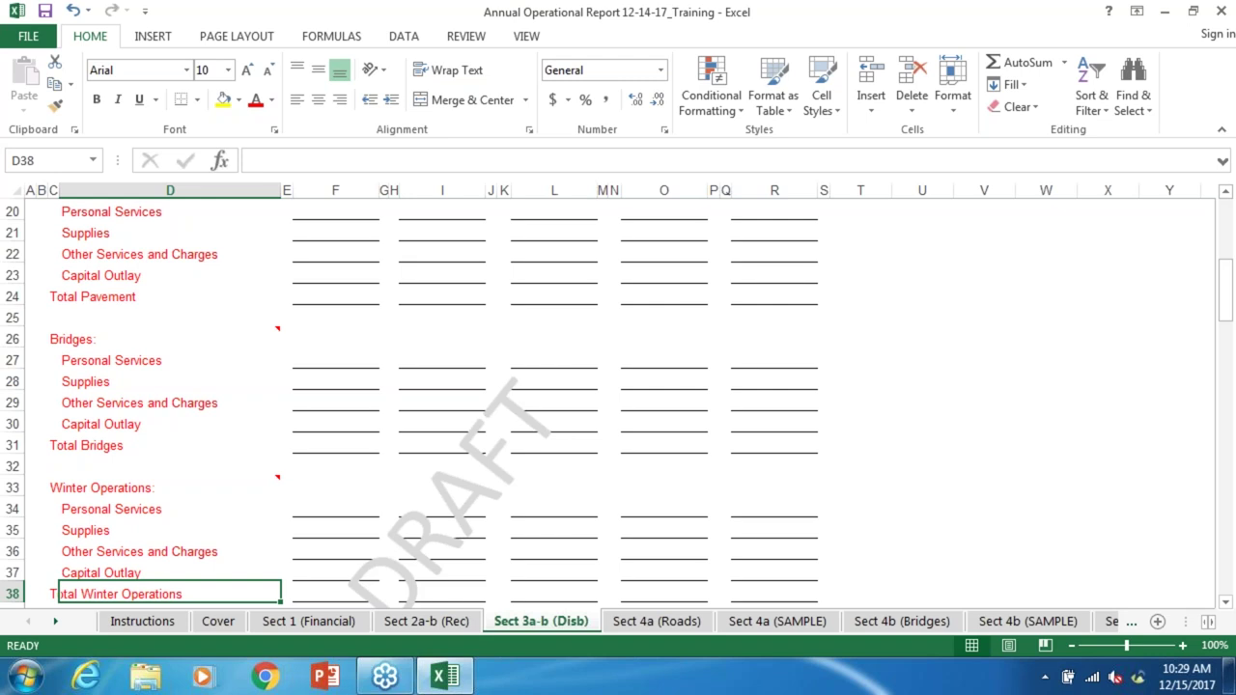
Step: Return to the General Administration & Unallocated heading in row 10 and read its comment on overhead expenses
key("Up")
key("Up")
key("Up")
key("Up")
key("Up")
key("Up")
key("Up")
key("Up")
key("Up")
key("Up")
key("Up")
key("Up")
key("Up")
key("Up")
key("Up")
key("Up")
key("Up")
key("Up")
key("Up")
key("Up")
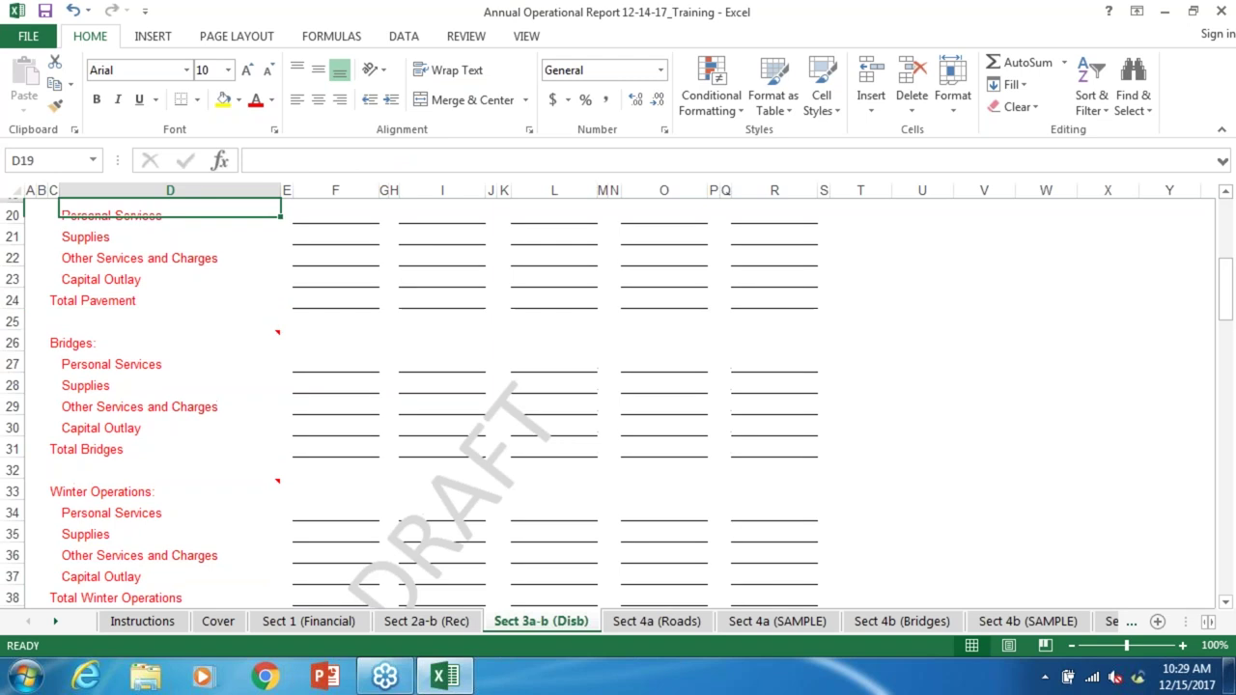
key("Up")
key("Up")
key("Up")
key("Up")
key("Up")
key("Up")
key("Up")
key("Down")
key("Down")
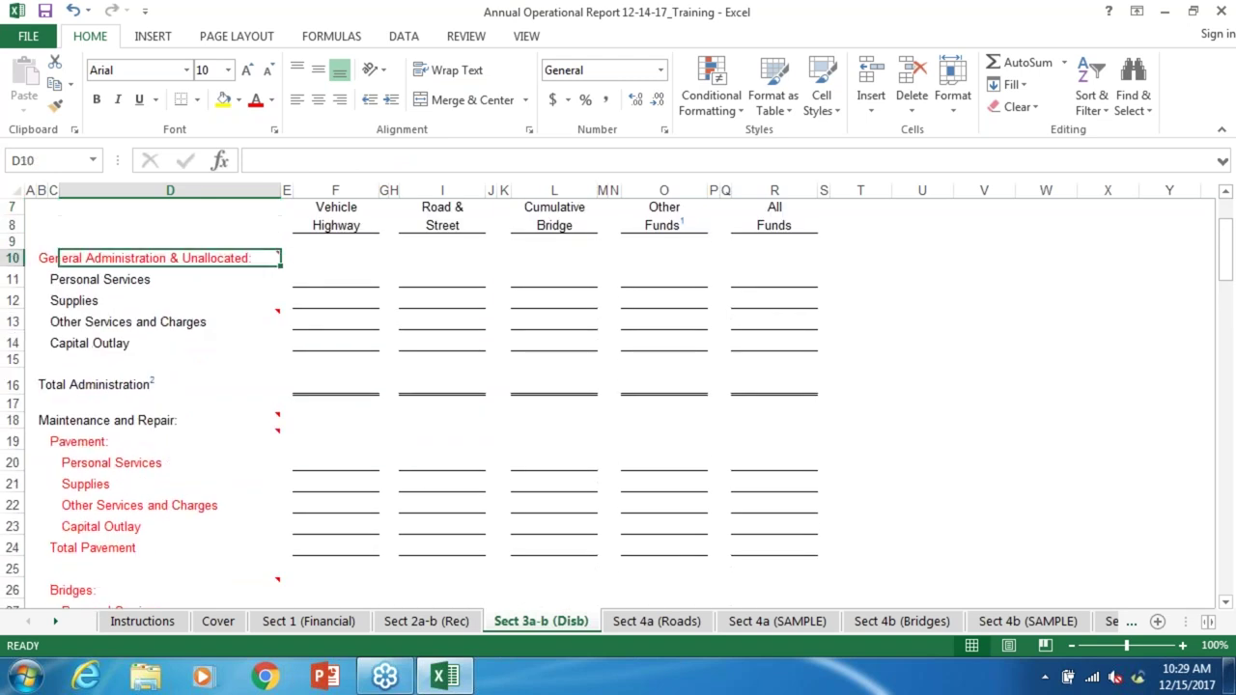
mouse_move(276, 256)
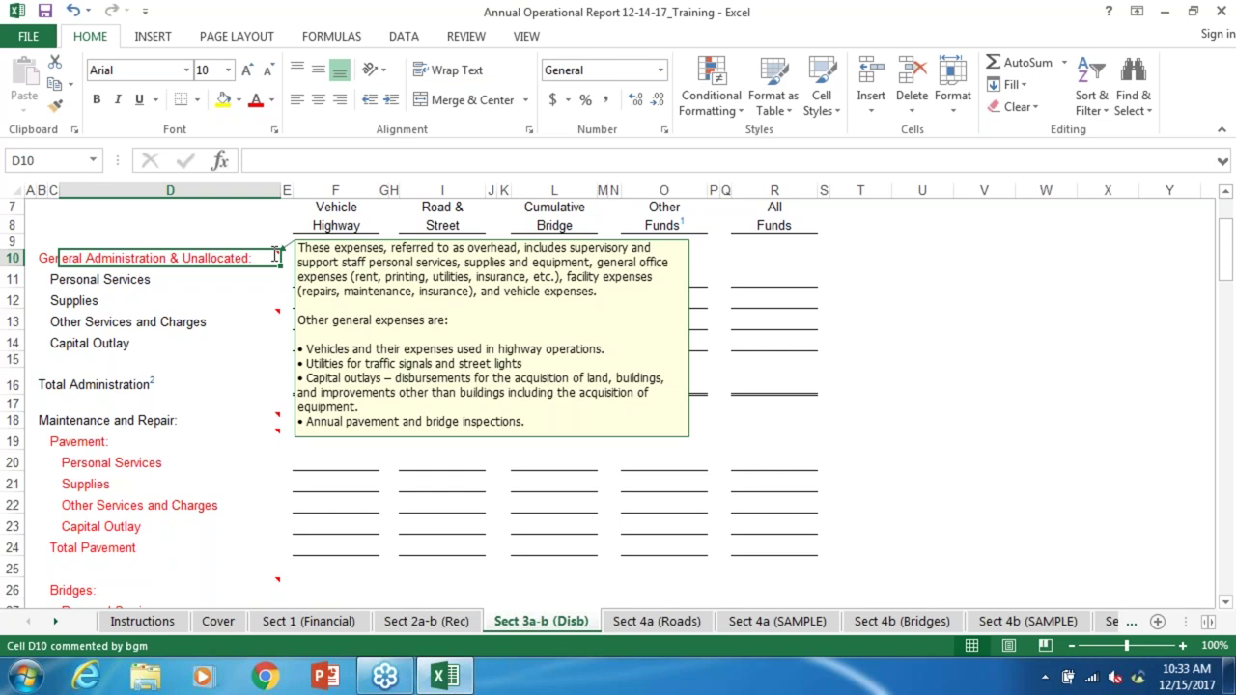
Step: Read the Pavement heading's comment in row 19 and go down past Bridges to Winter Operations Personal Services in row 34
left_click(175, 445)
mouse_move(175, 445)
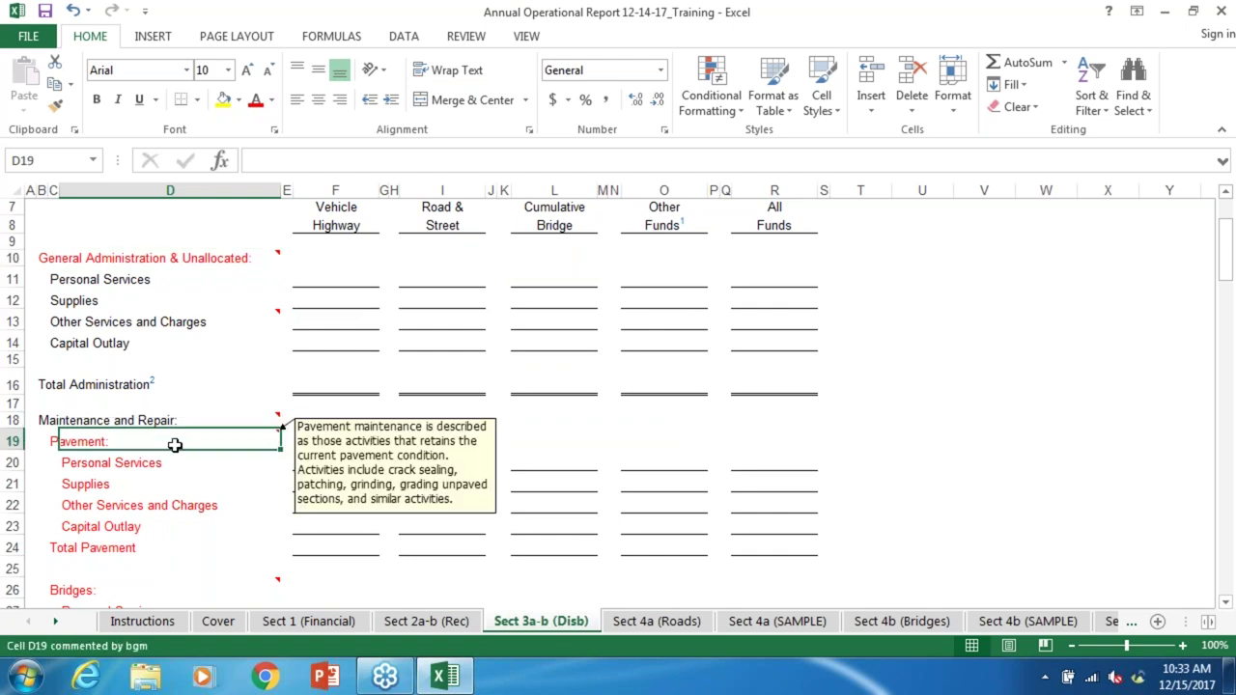
key("Down")
key("Down")
key("Down")
key("Down")
key("Down")
key("Down")
key("Down")
key("Down")
key("Down")
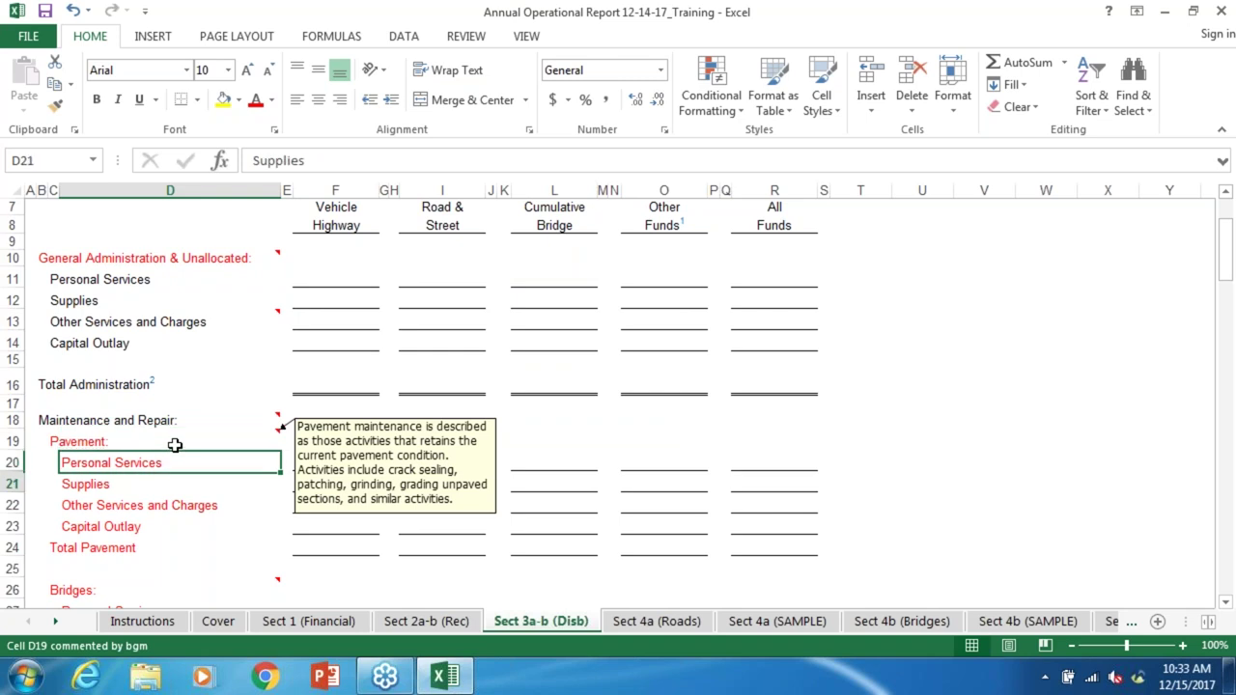
key("Down")
key("Down")
key("Down")
key("Down")
key("Down")
key("Down")
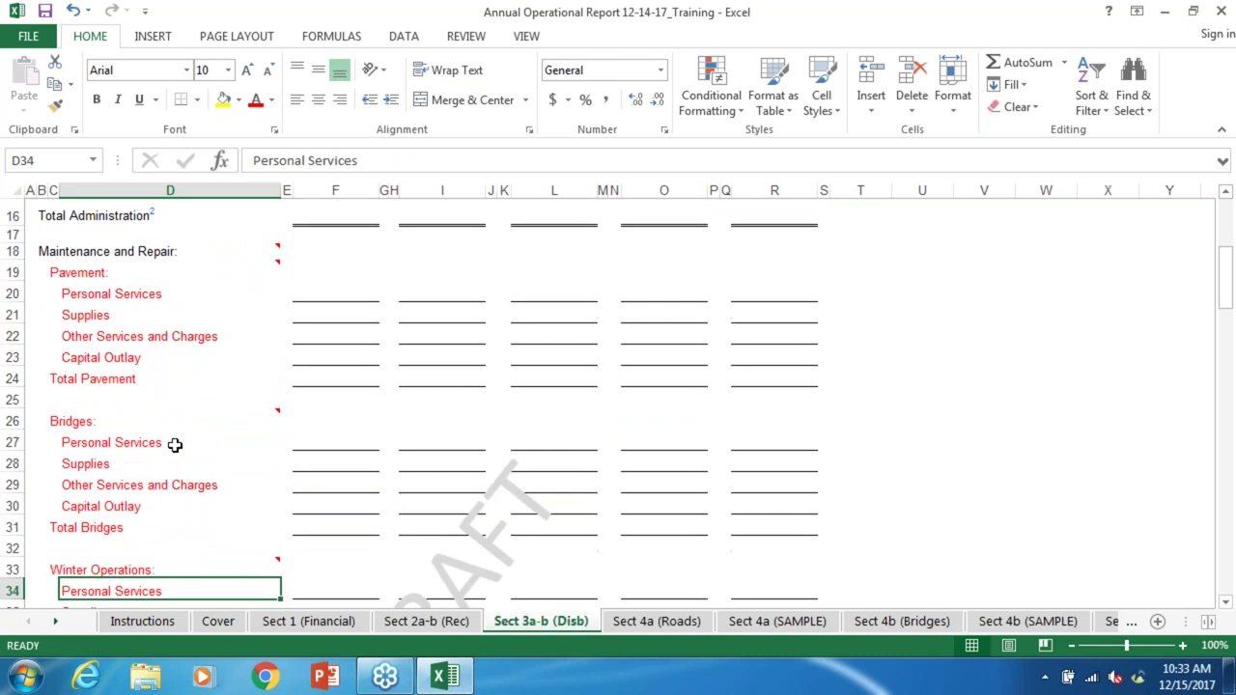
Step: Review the Pavement, Bridges and Winter Operations headings under Maintenance and Repair, checking the Pavement comment
left_click(125, 271)
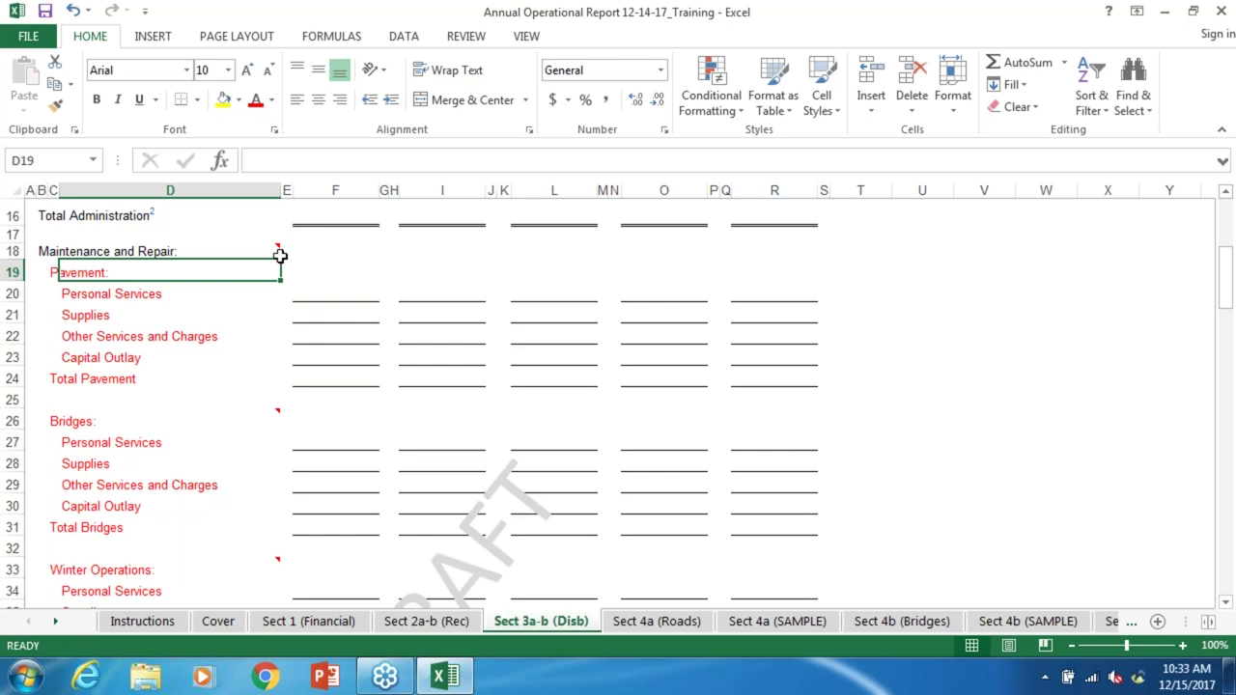
mouse_move(263, 264)
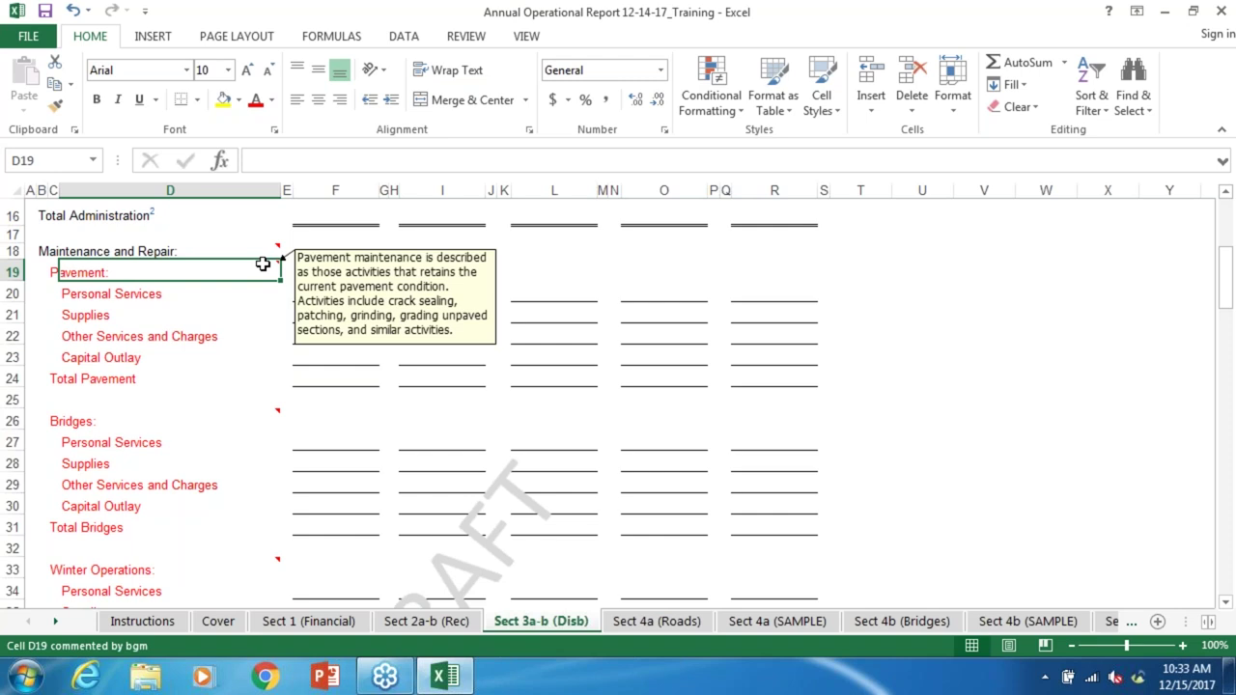
left_click(53, 421)
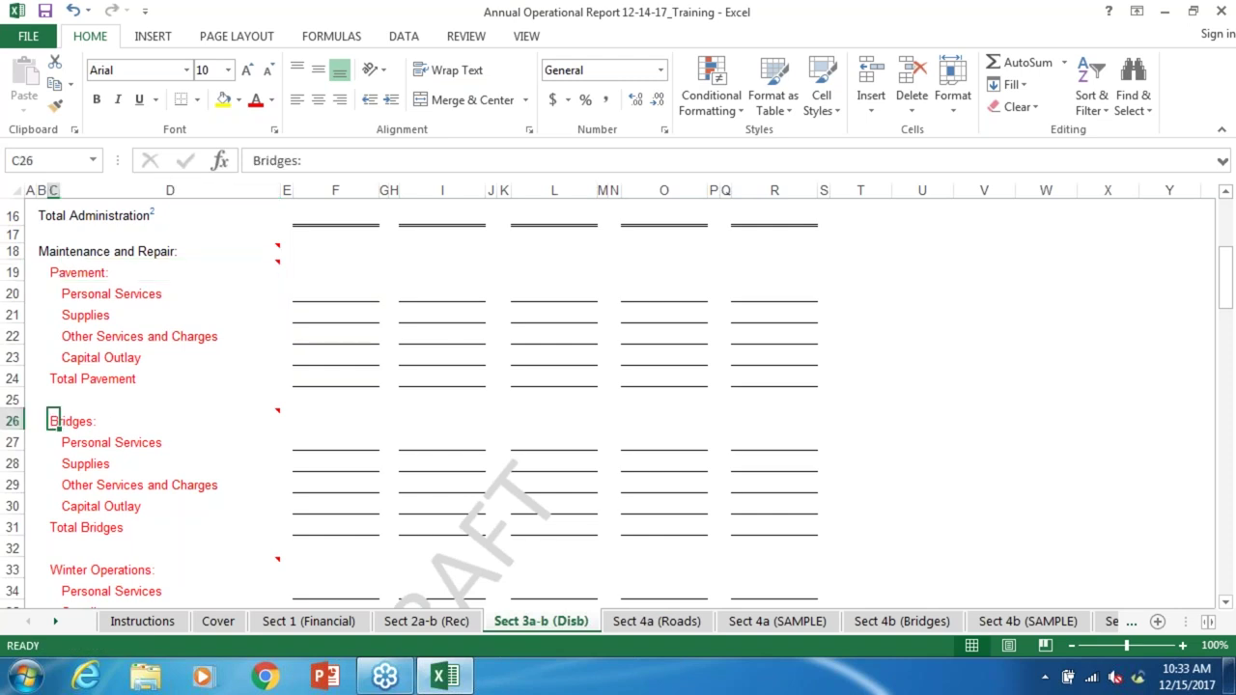
mouse_move(206, 422)
left_click(118, 570)
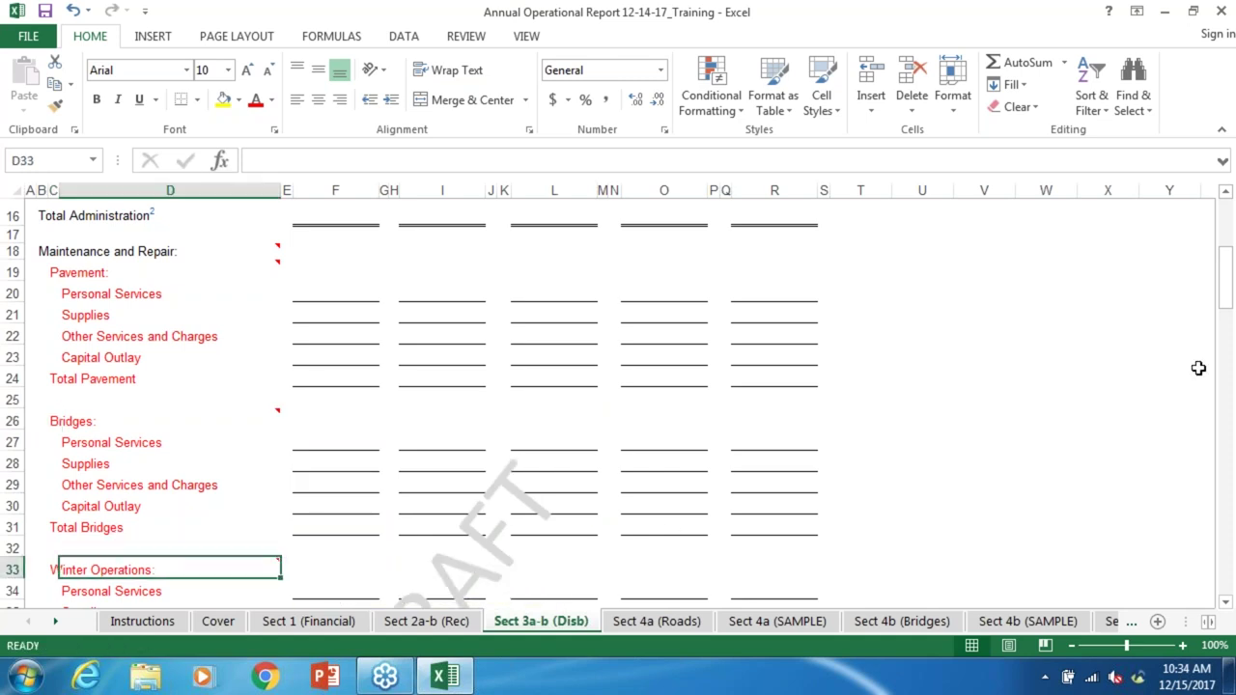
Step: Read the comment on the Right of Way Operations heading in row 40
left_click(1225, 602)
left_click(1225, 602)
left_click(1225, 603)
scroll(1226, 605, "down", 3)
left_click(1225, 602)
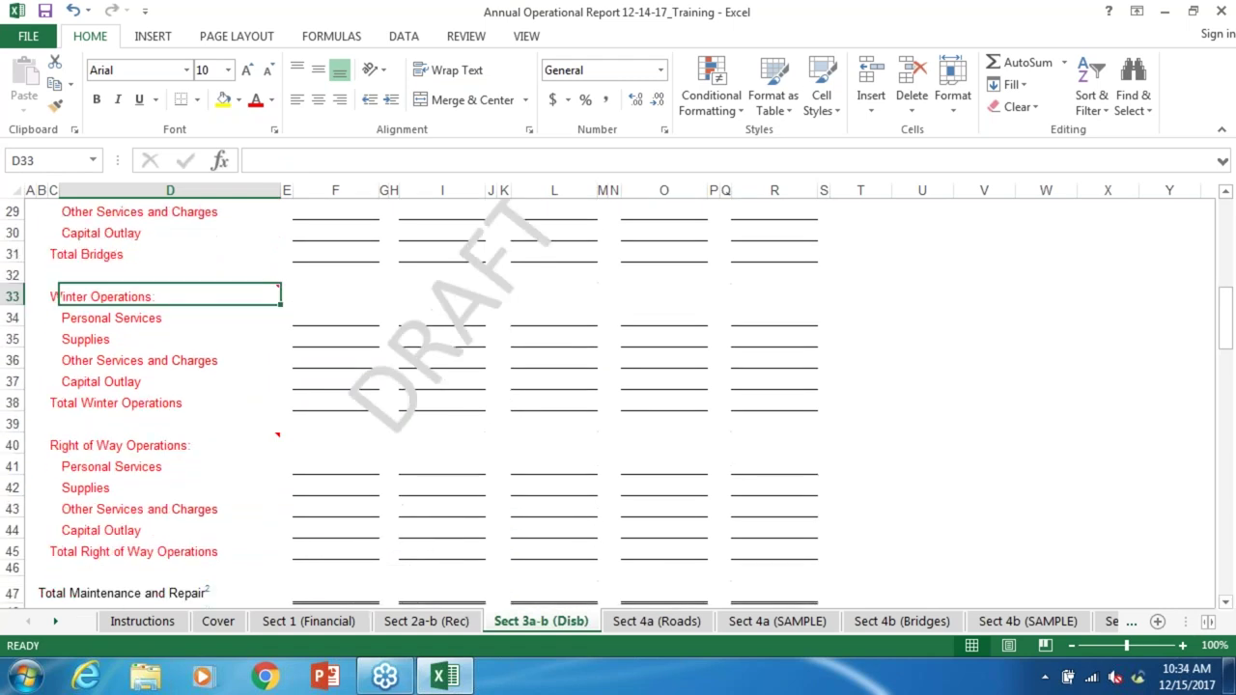
left_click(105, 445)
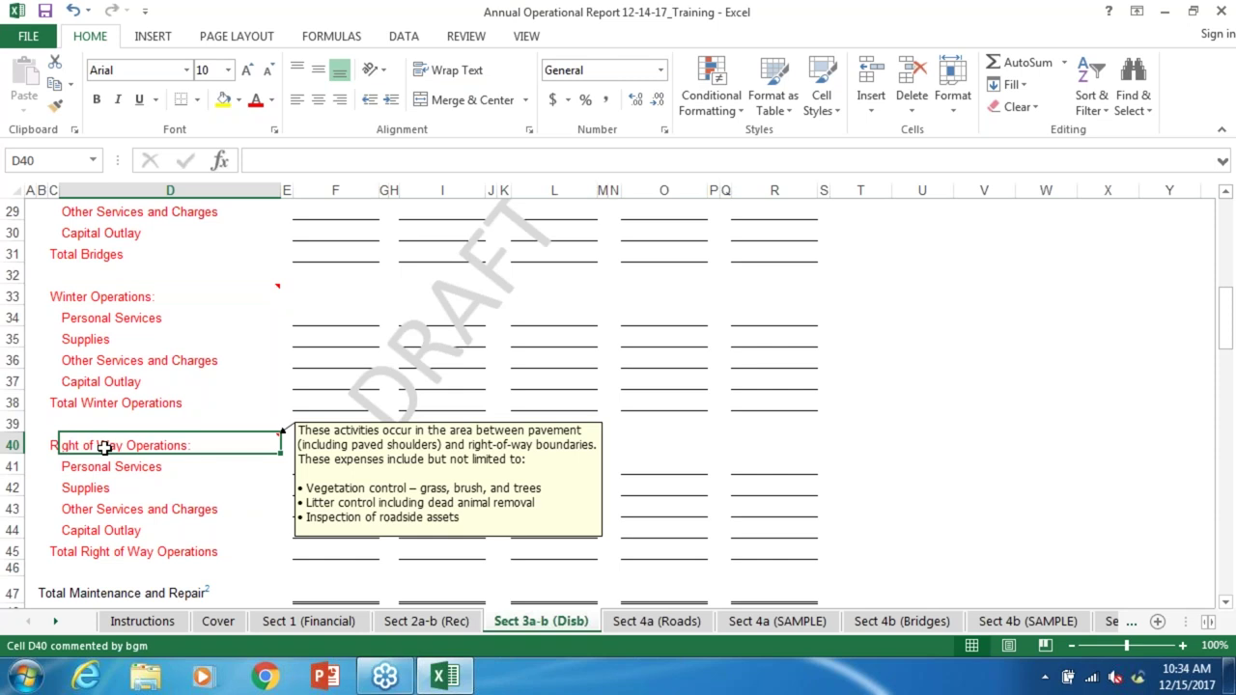
Step: Examine the Total Maintenance and Repair row 47 and the Construction and Reconstruction rows beneath it
left_click(101, 576)
scroll(101, 576, "down", 1)
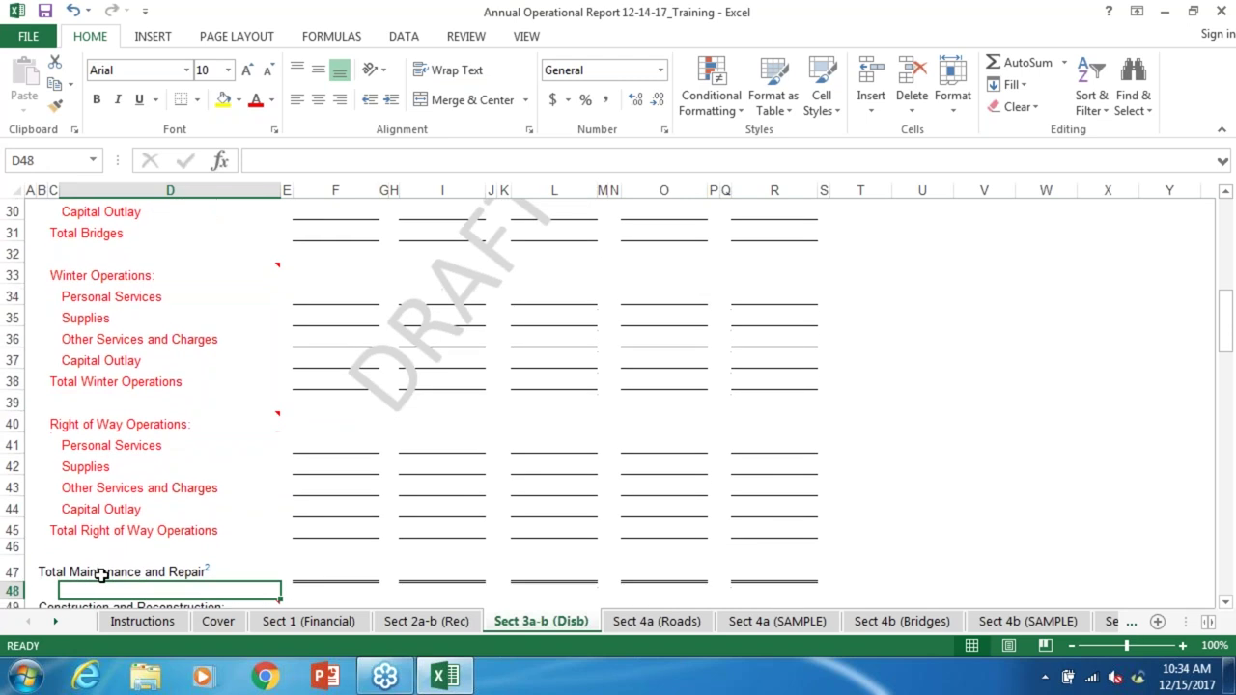
key("Right")
key("Right")
key("Right")
key("Right")
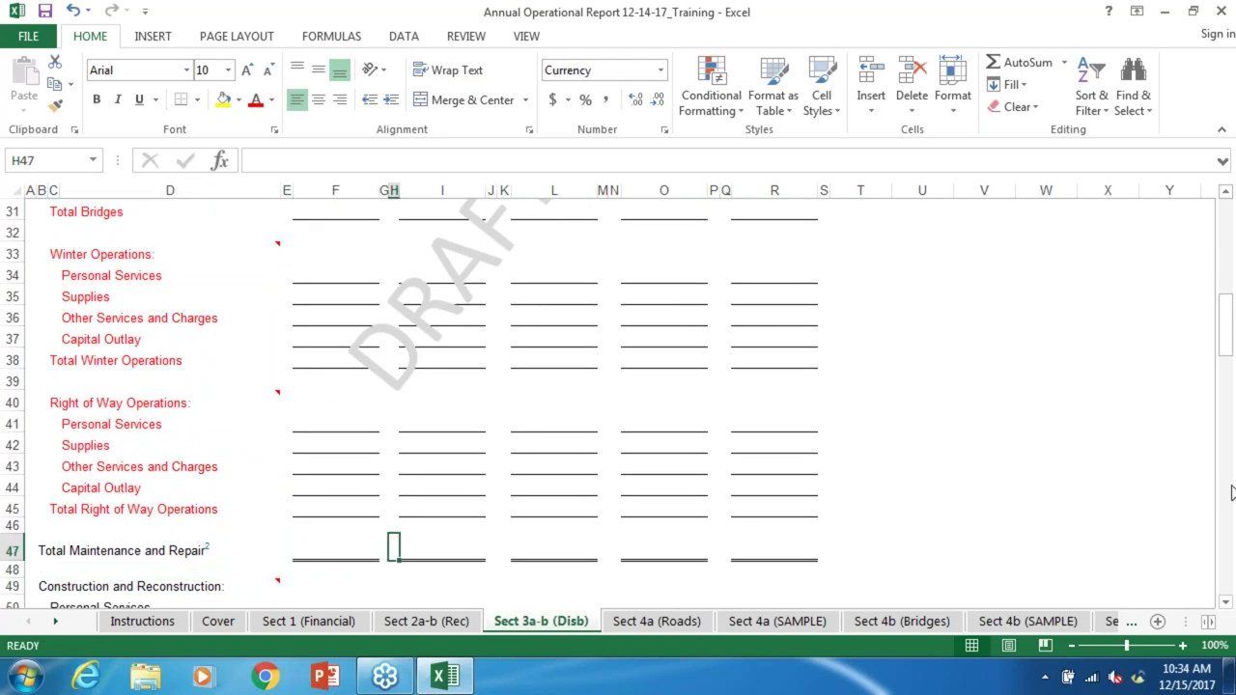
left_click_drag(1226, 352, 1226, 372)
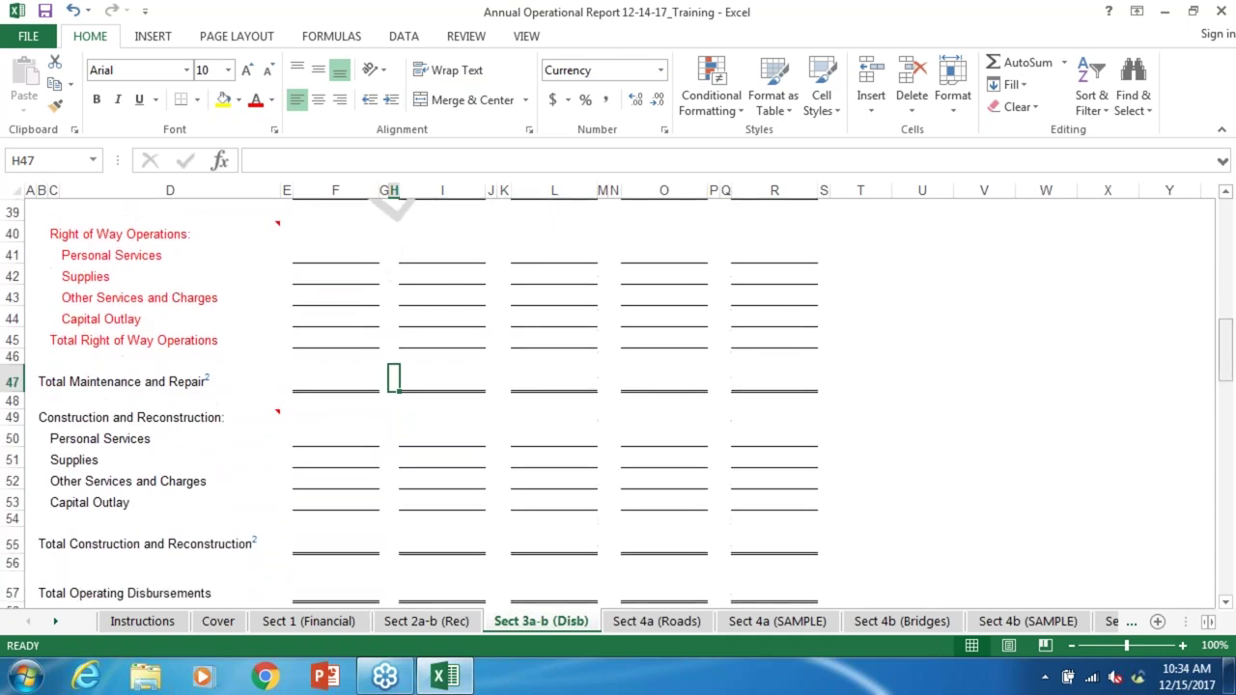
Step: Check the Total Construction and Reconstruction formula in F55 and read the Construction and Reconstruction heading's comment in row 49
left_click(335, 543)
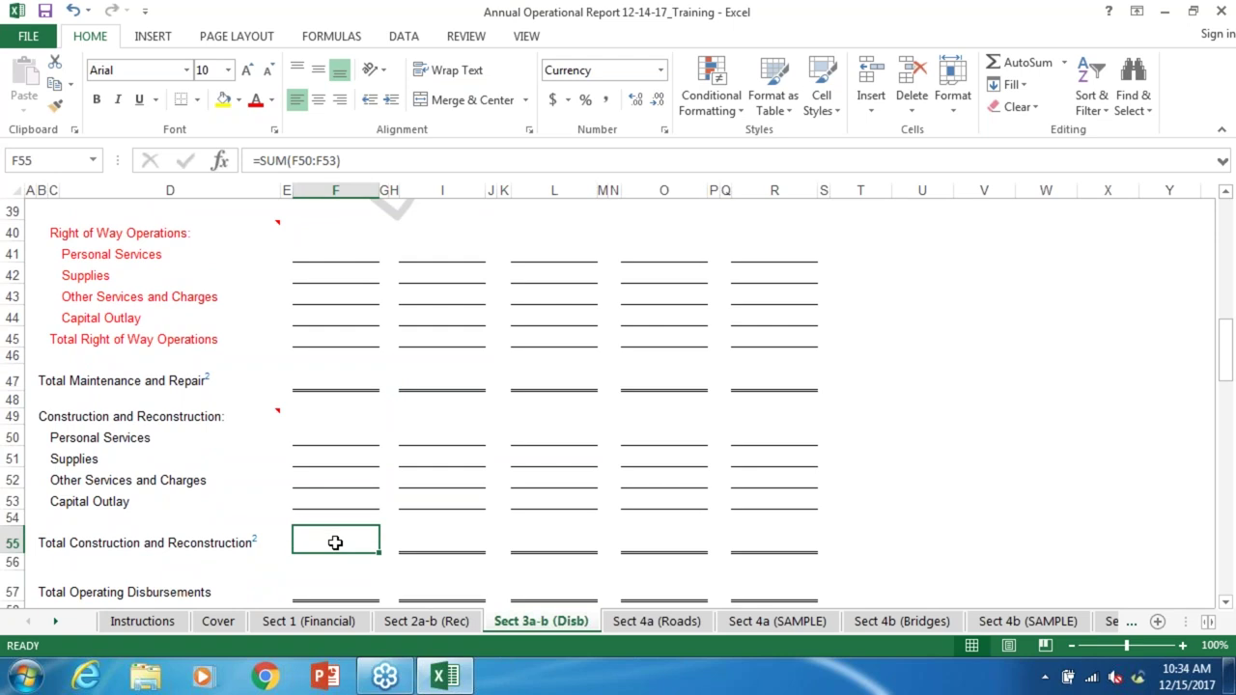
key("Return")
key("Return")
key("Return")
left_click(149, 400)
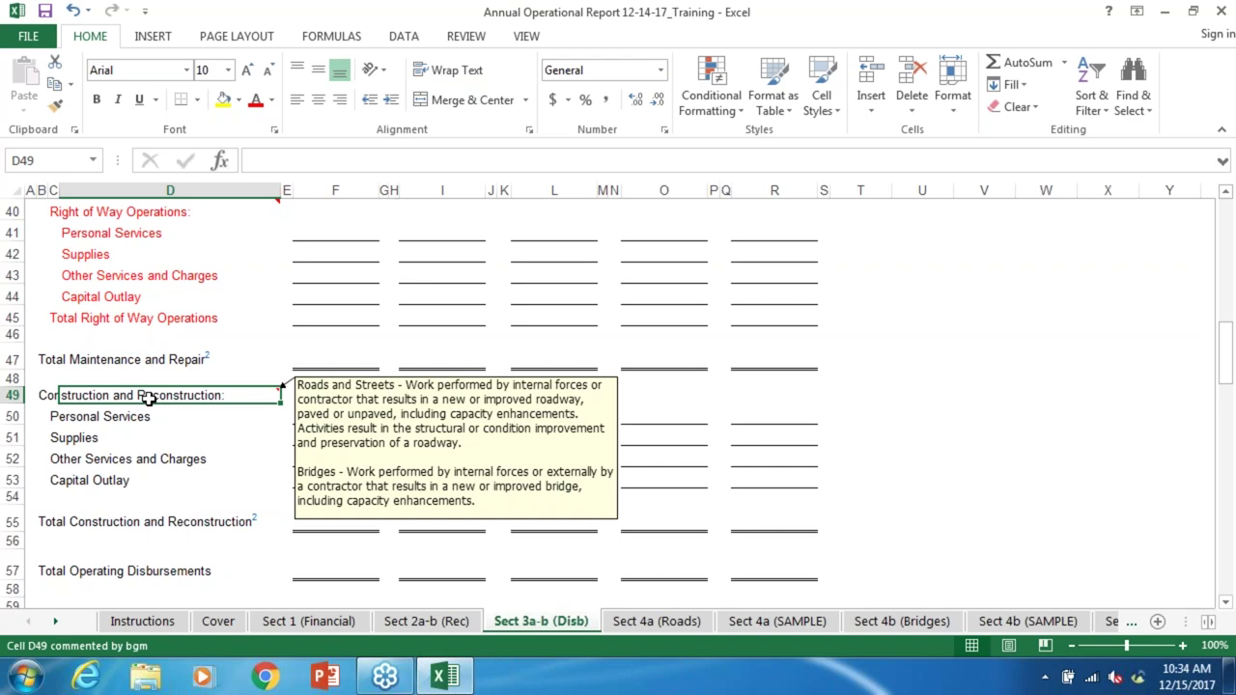
Step: Review the Section 3b column headings in row 71, comparing the Insert (Fund Name) column with Total of All Other Funds
left_click(194, 553)
key("Return")
key("Down")
key("Page_Down")
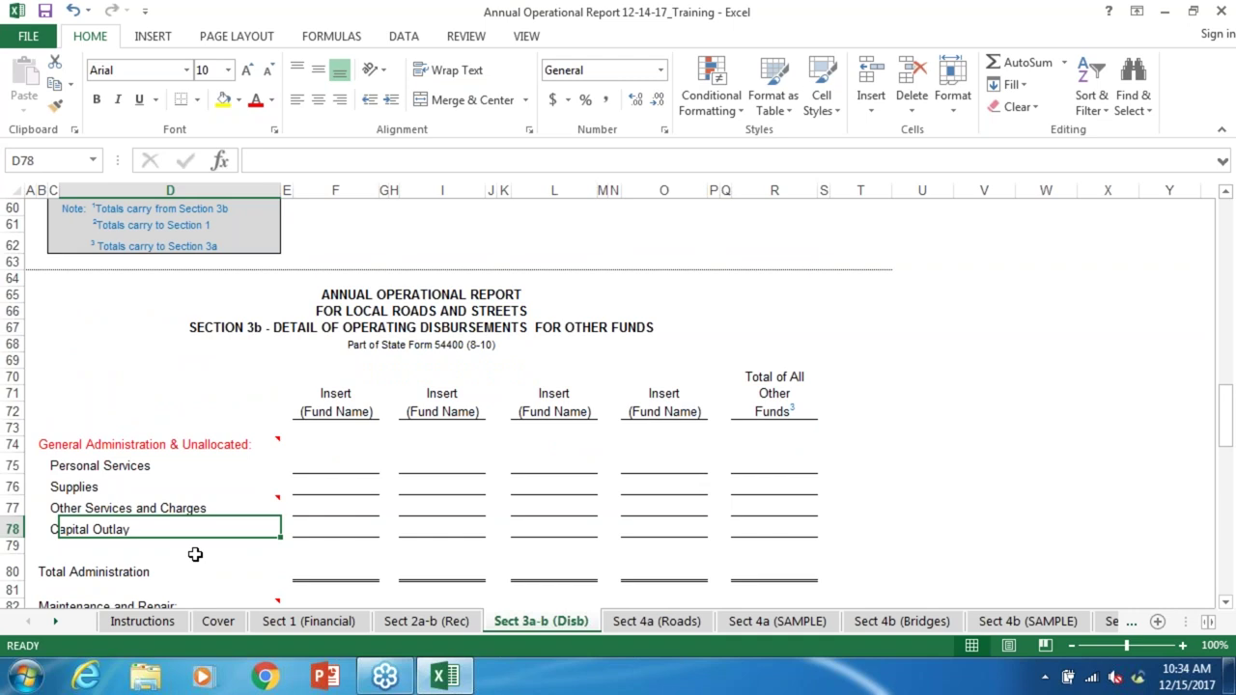
left_click(334, 393)
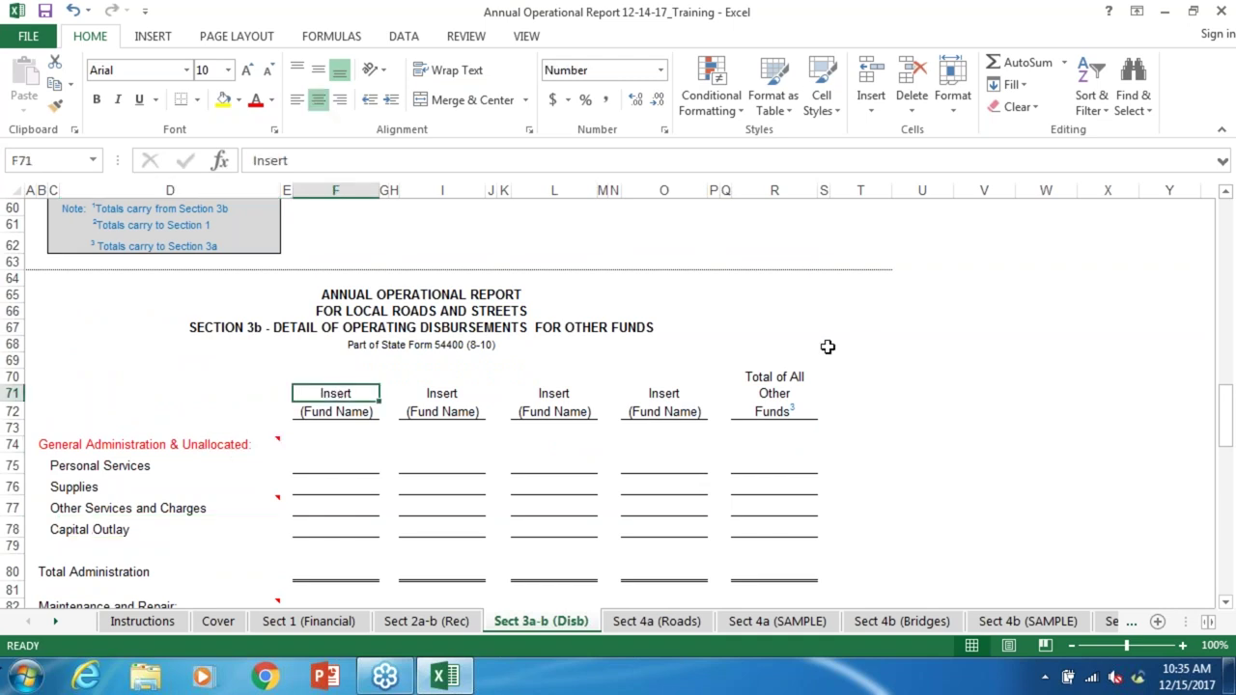
left_click(780, 393)
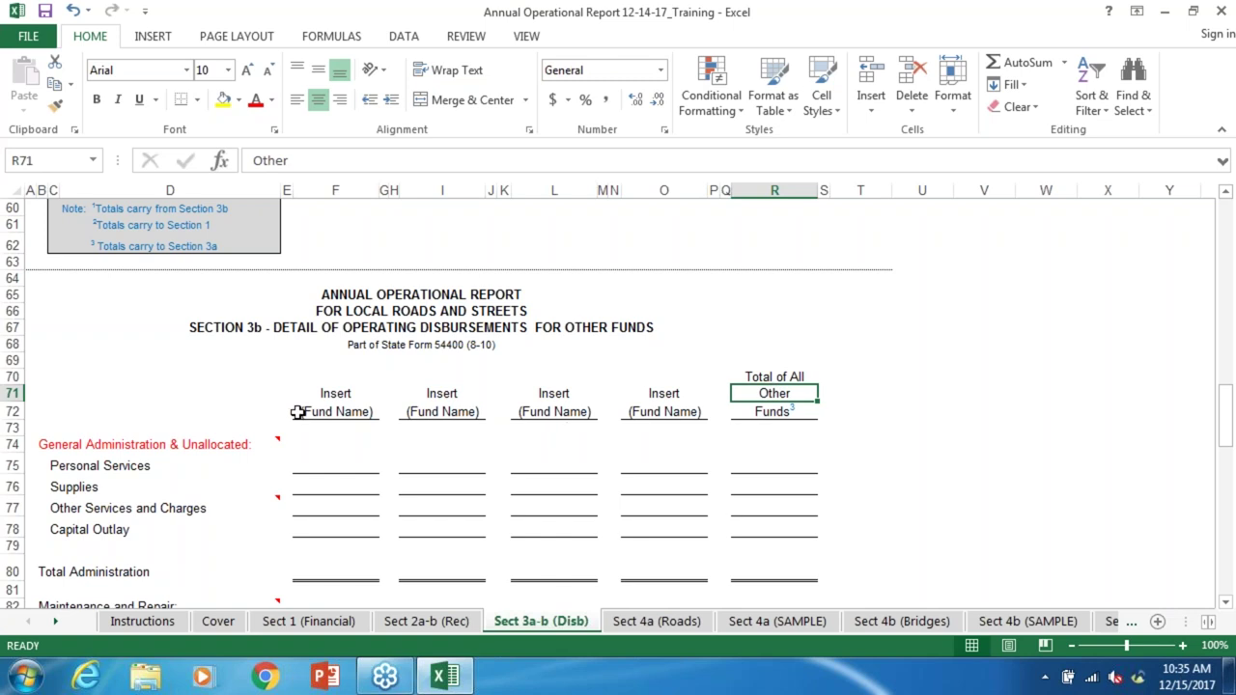
left_click(332, 391)
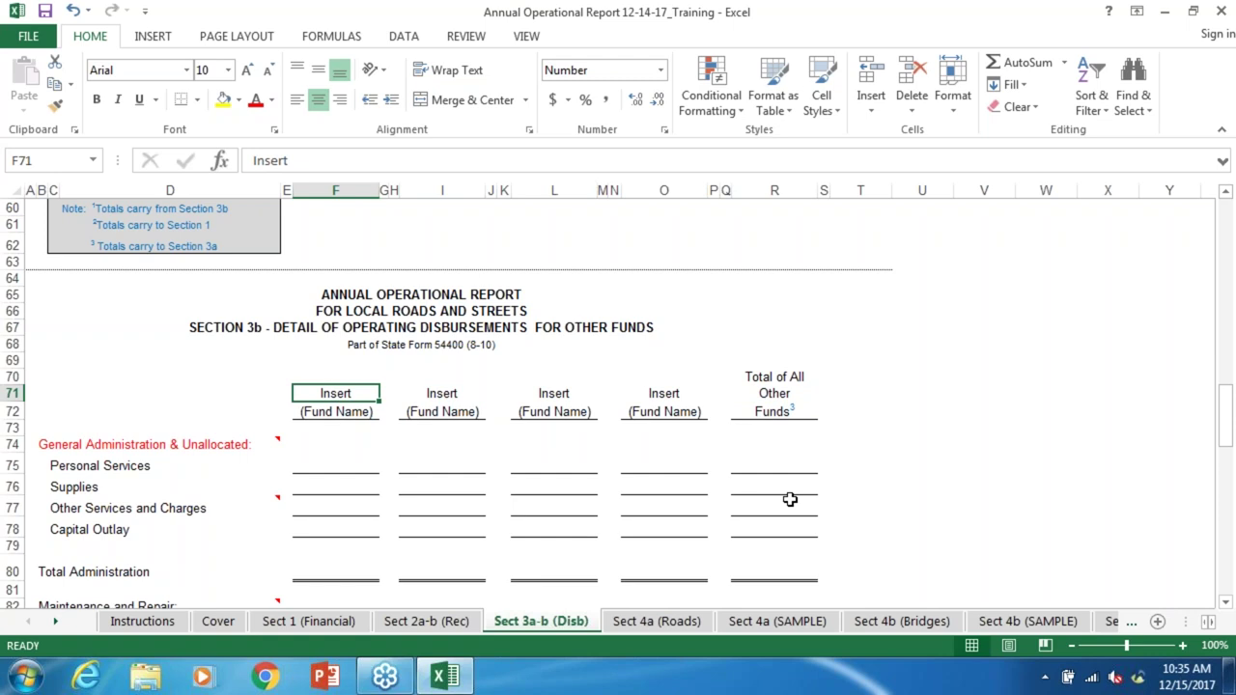
Step: Glance at the Sect 4a (Roads) sheet, then return to the Construction and Reconstruction heading in row 49 of Section 3a
left_click(661, 623)
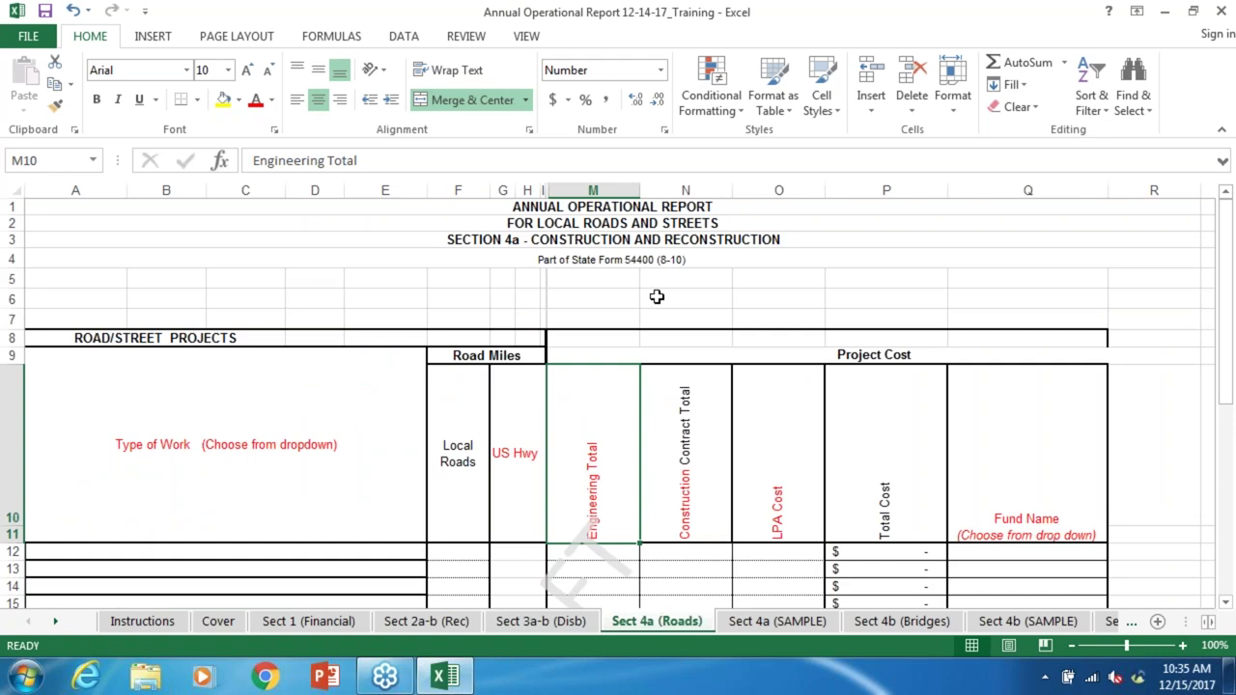
left_click(552, 623)
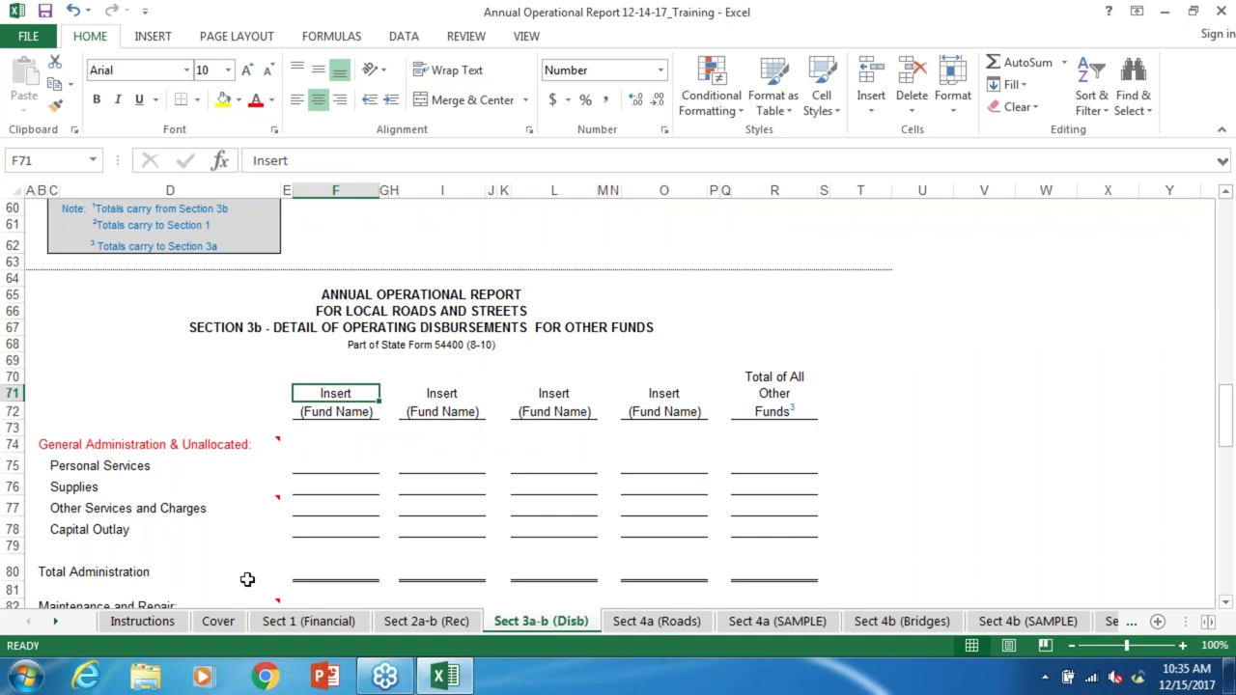
key("Page_Up")
key("Up")
key("Left")
key("Left")
key("Up")
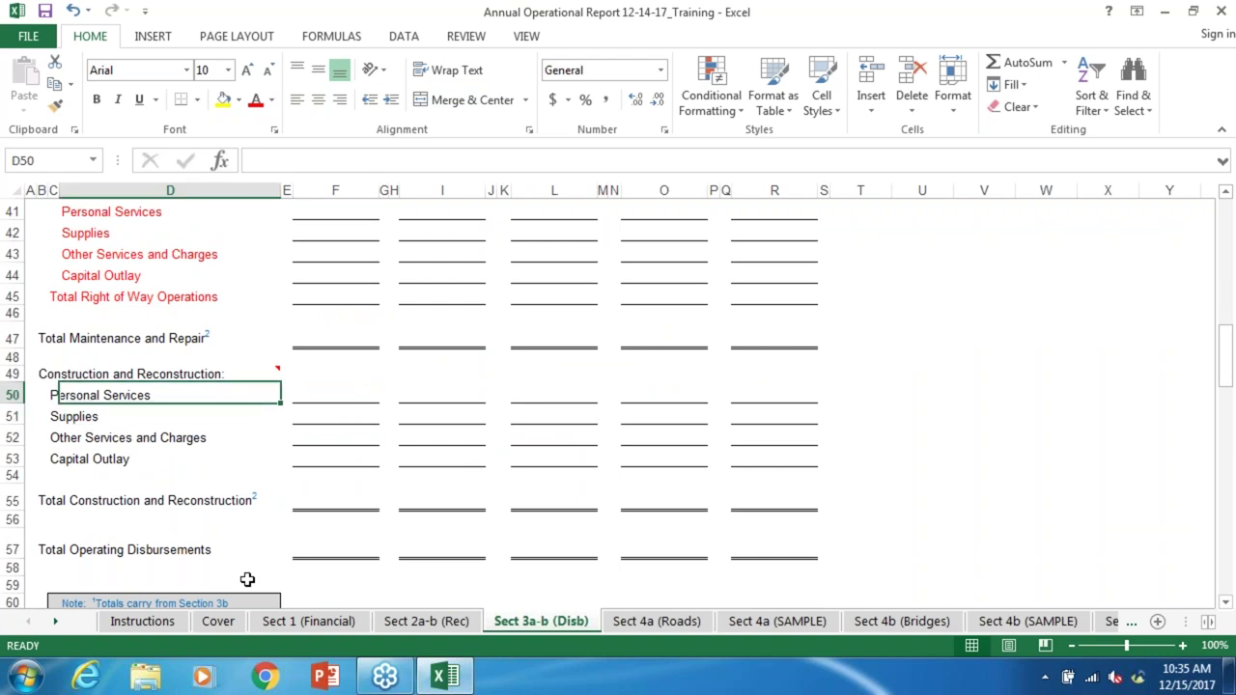
key("Up")
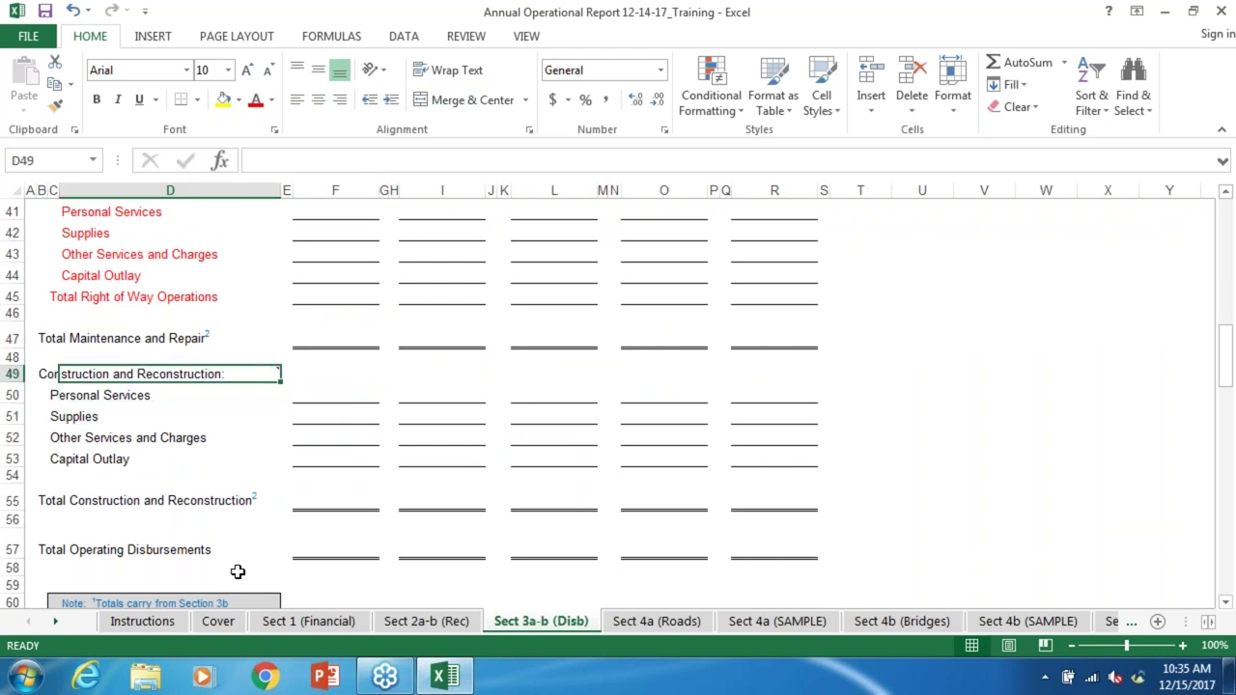
mouse_move(265, 372)
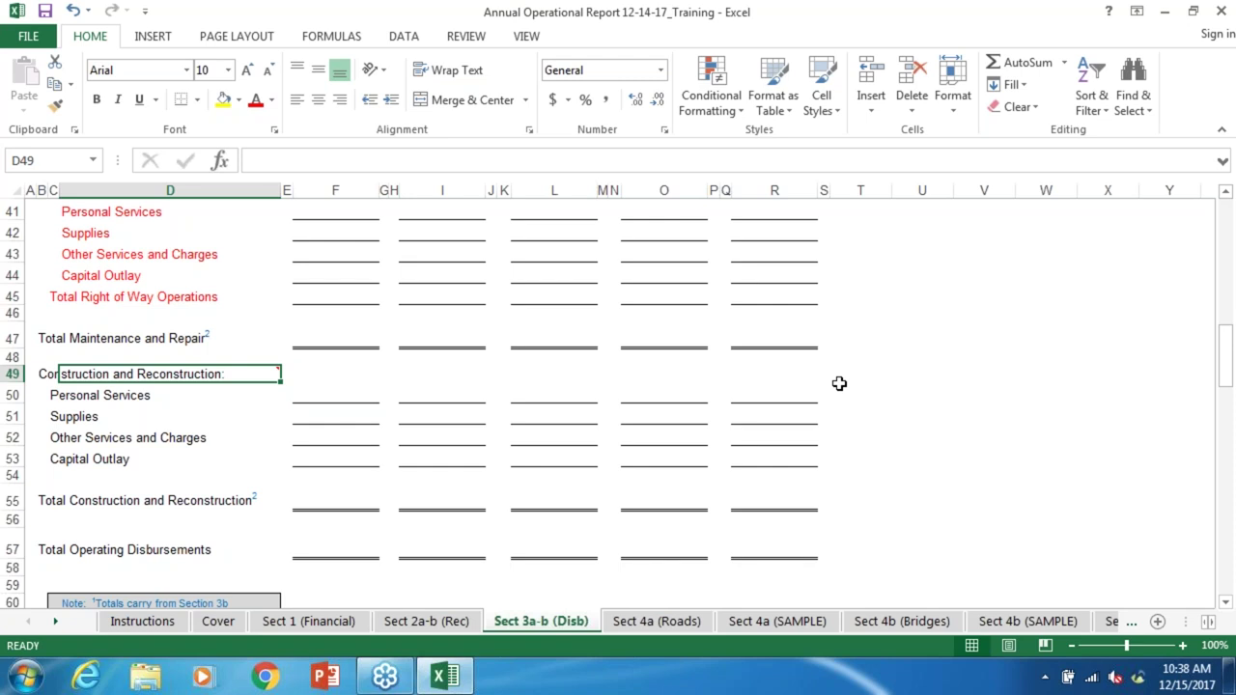
Step: Open the Sect 4a (Roads) sheet and examine the Type of Work heading and the road/street project table
left_click(656, 621)
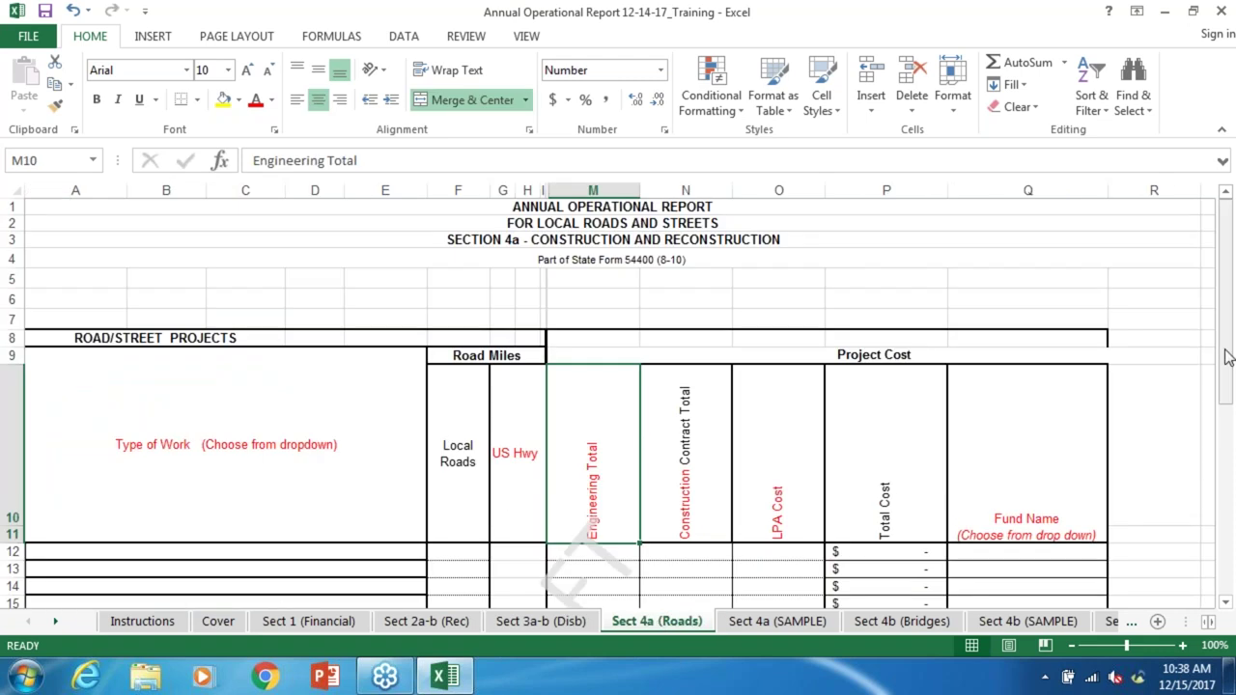
left_click_drag(1226, 357, 1225, 422)
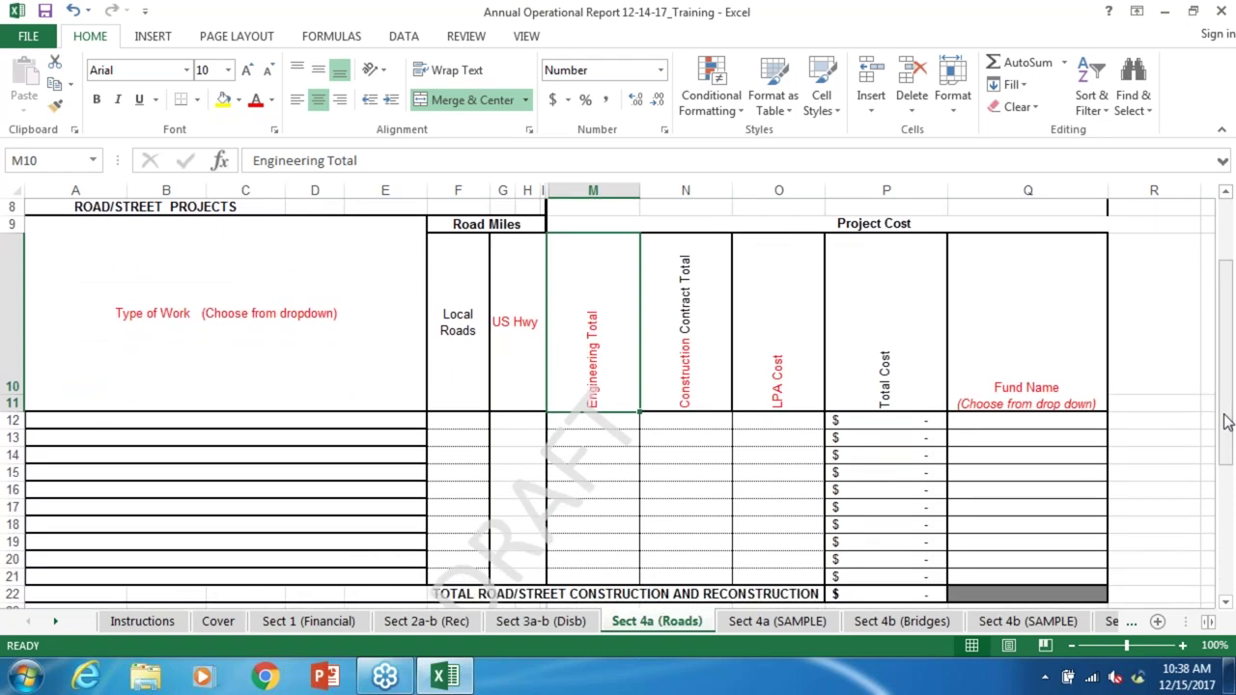
left_click(232, 318)
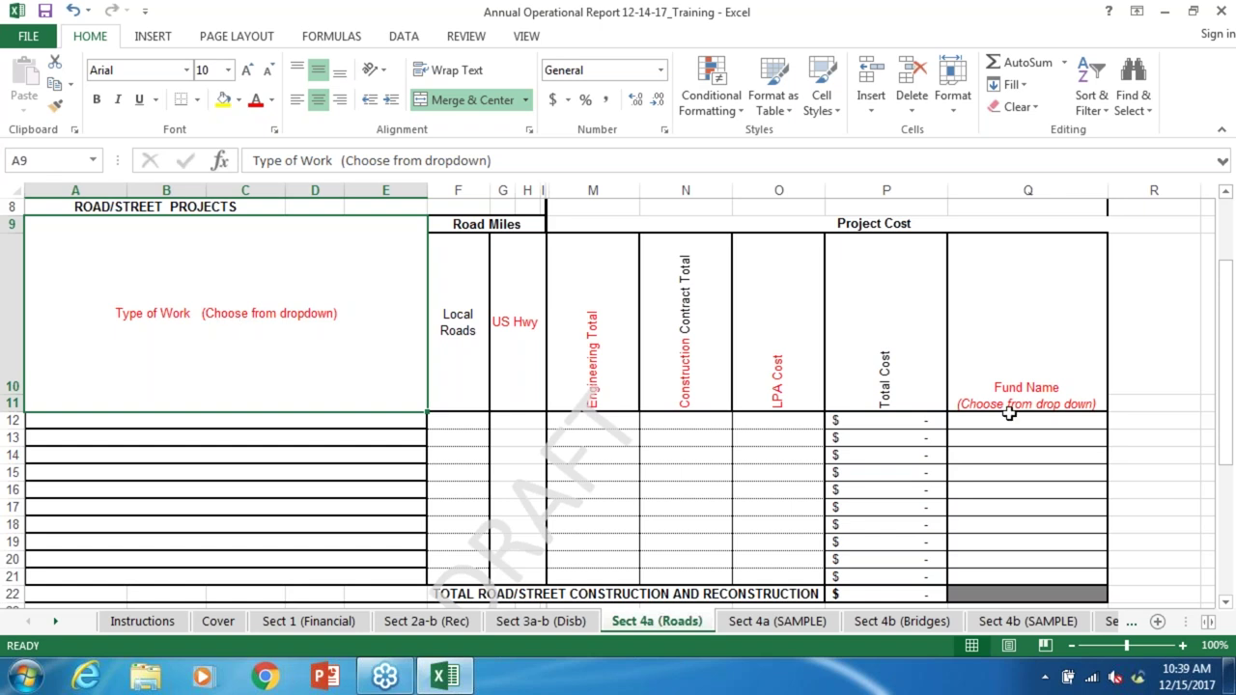
left_click_drag(1227, 359, 1228, 373)
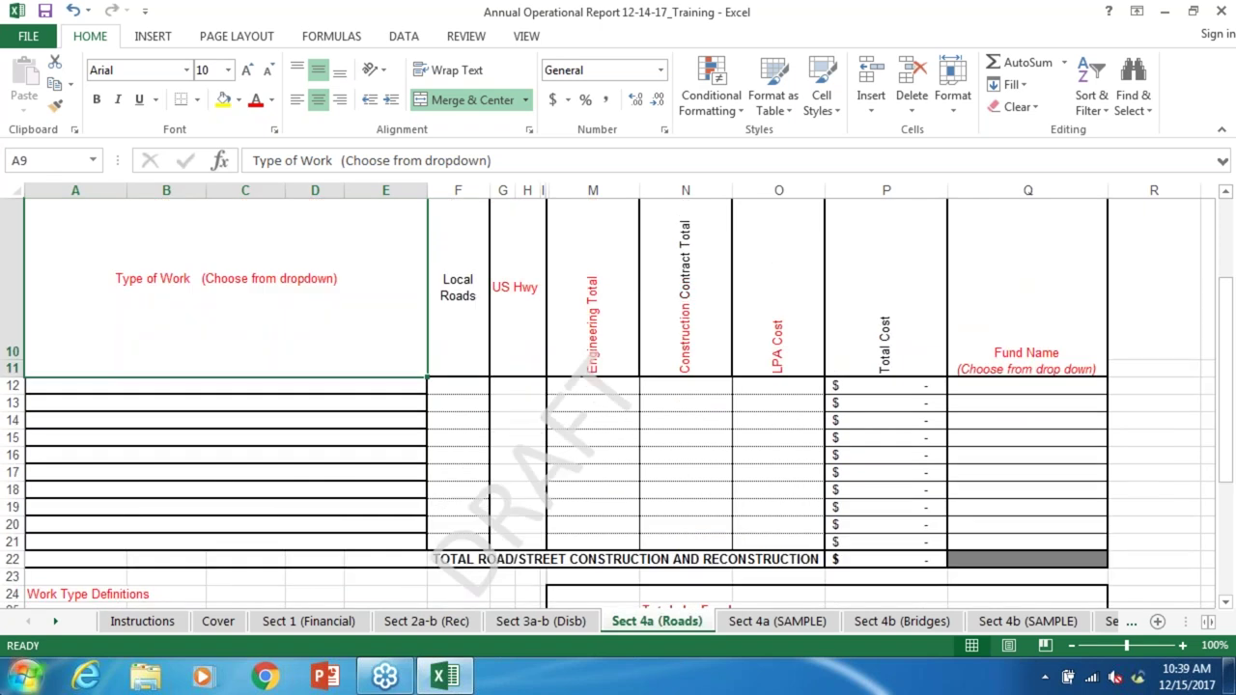
Step: Set the Type of Work for the first road/street project in row 12 to New Construction
left_click(375, 386)
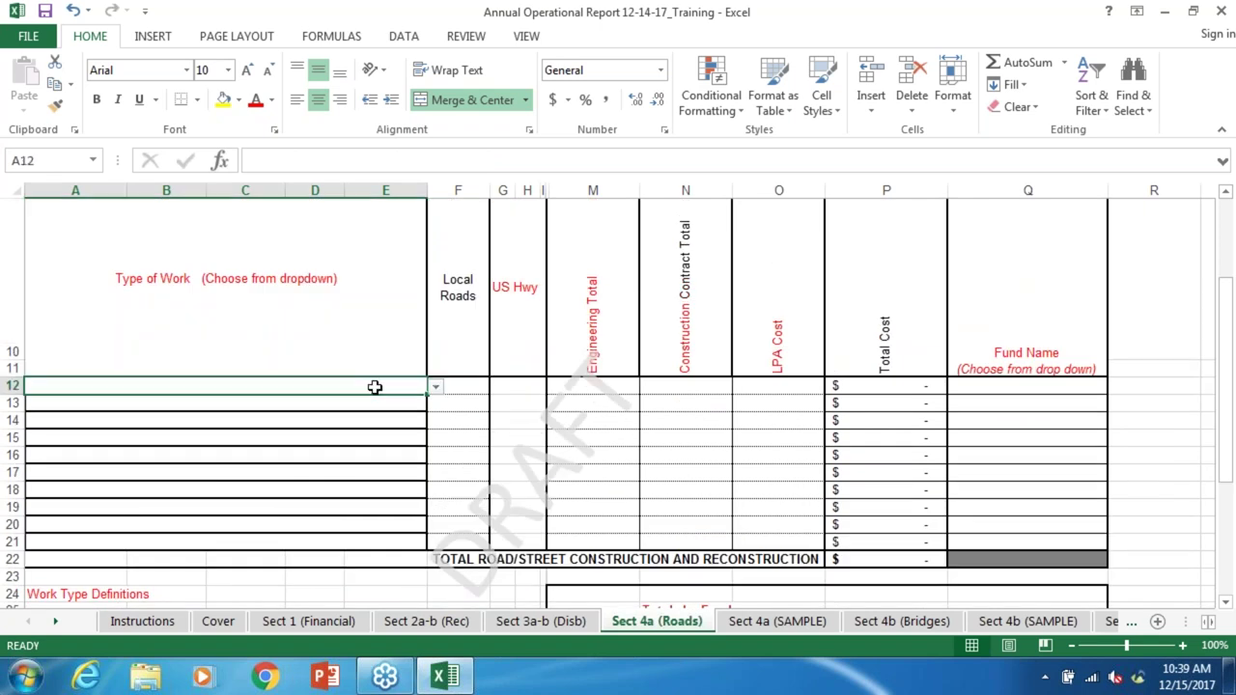
left_click(436, 390)
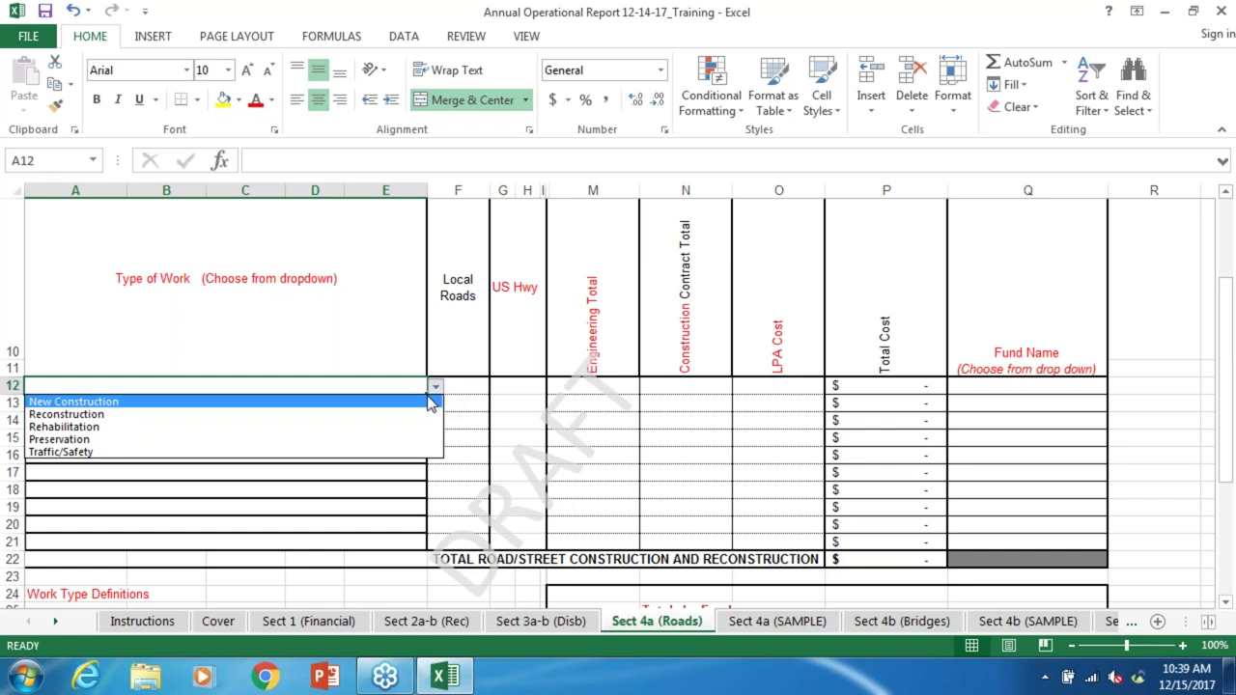
left_click(430, 402)
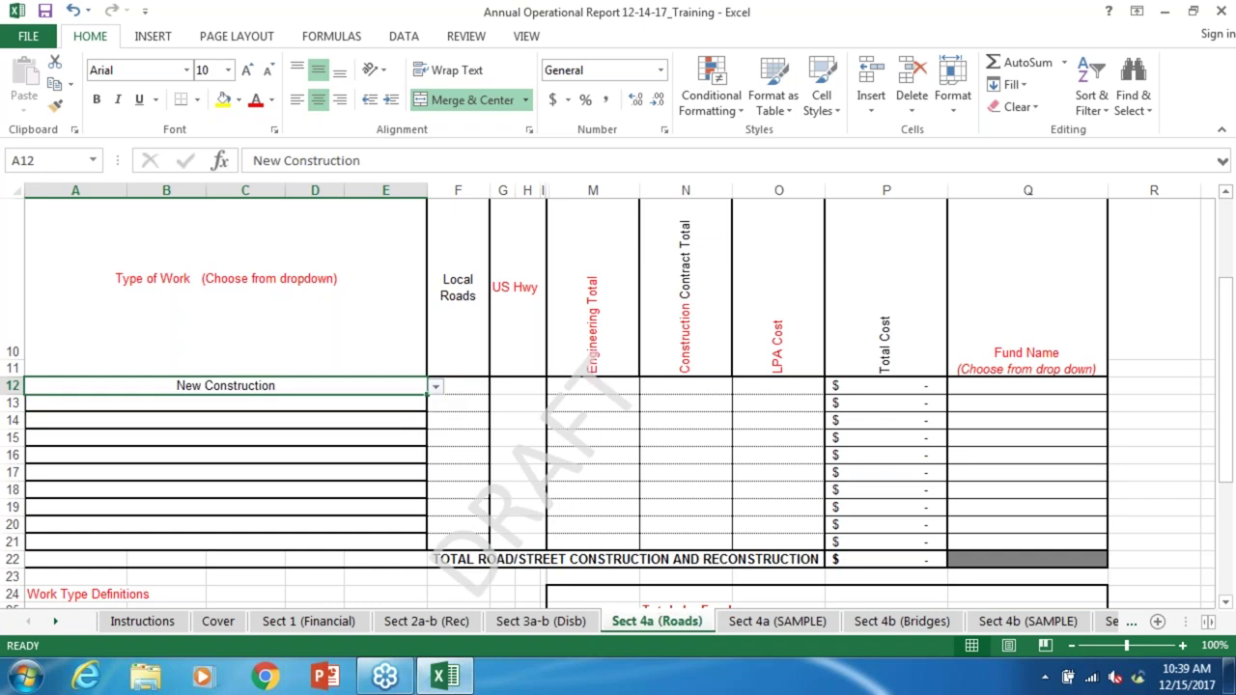
Step: Check the road miles cells of the first project, and set the Type of Work in row 13 to New Construction
left_click(470, 389)
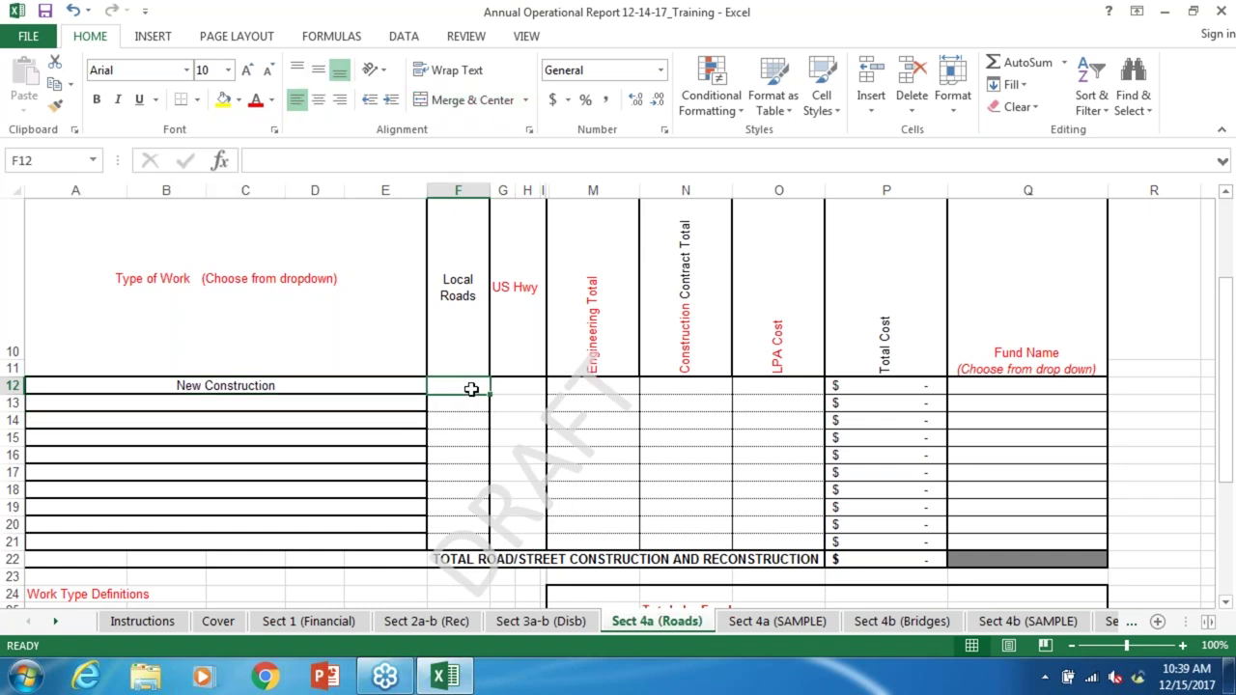
key("Tab")
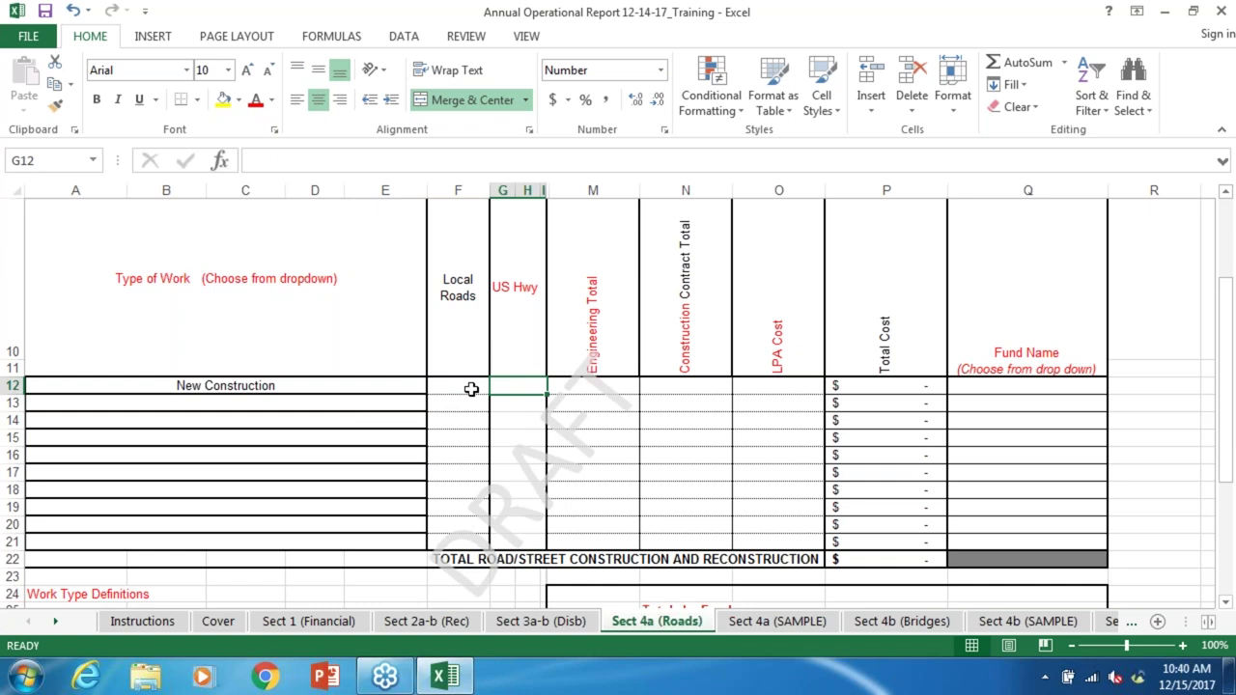
left_click(373, 406)
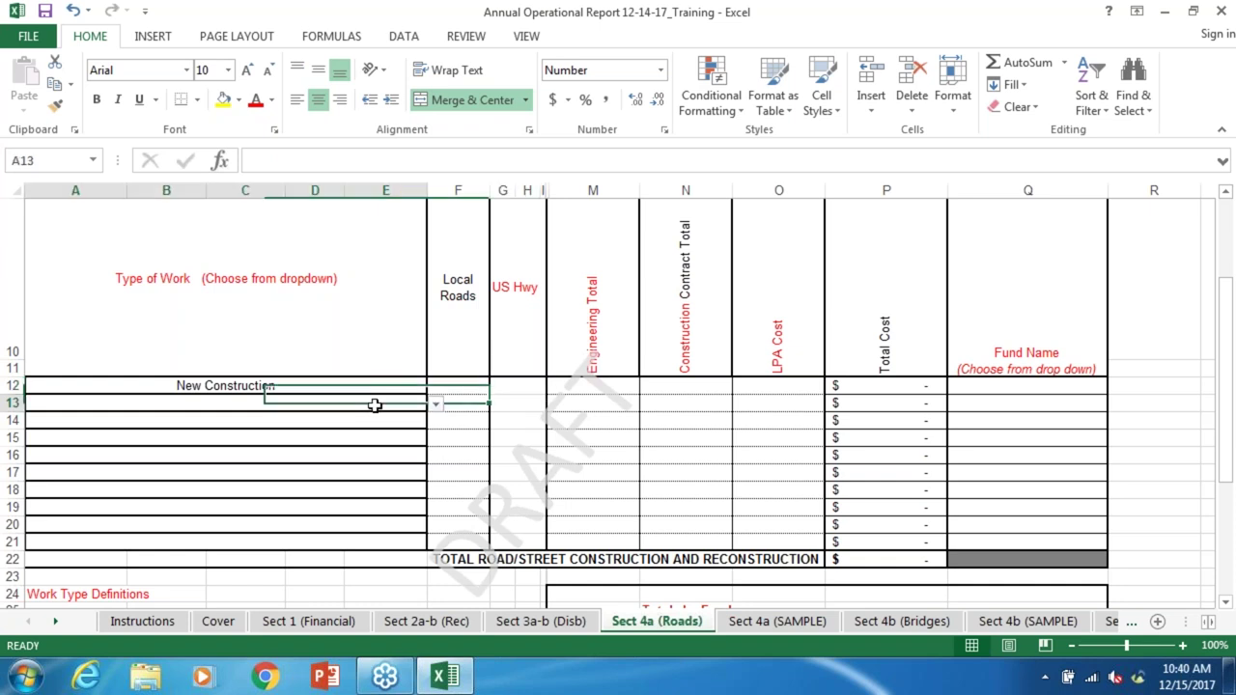
left_click(435, 404)
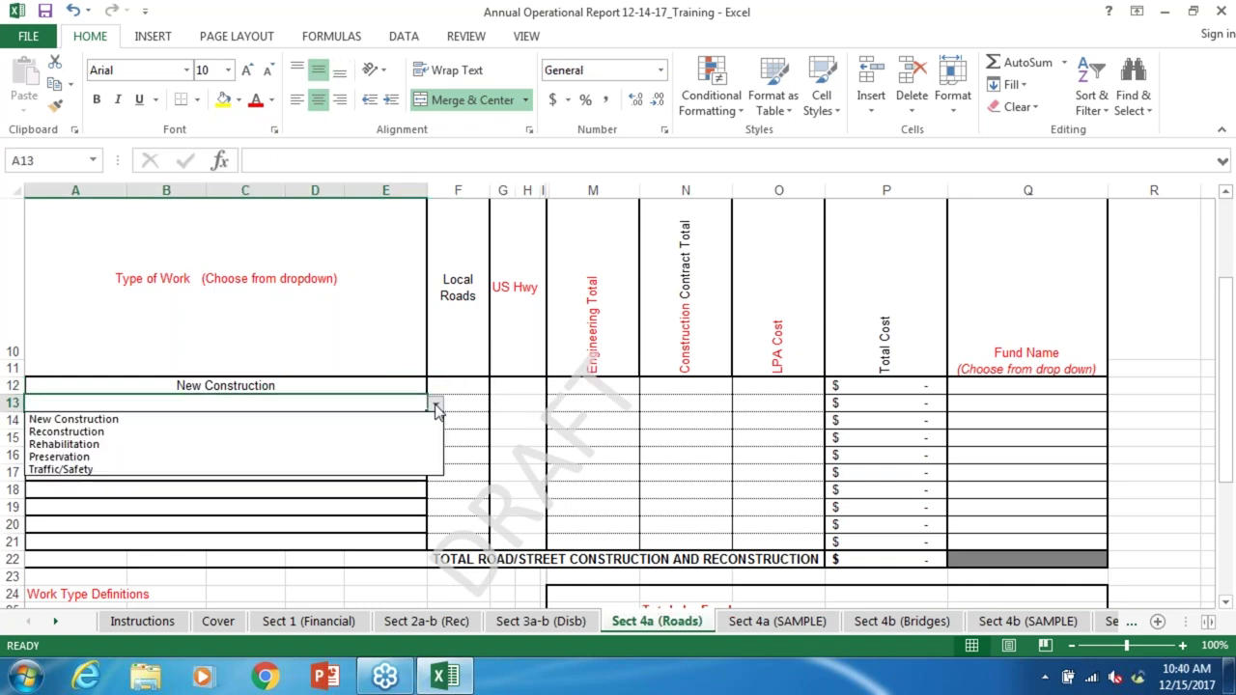
left_click(385, 419)
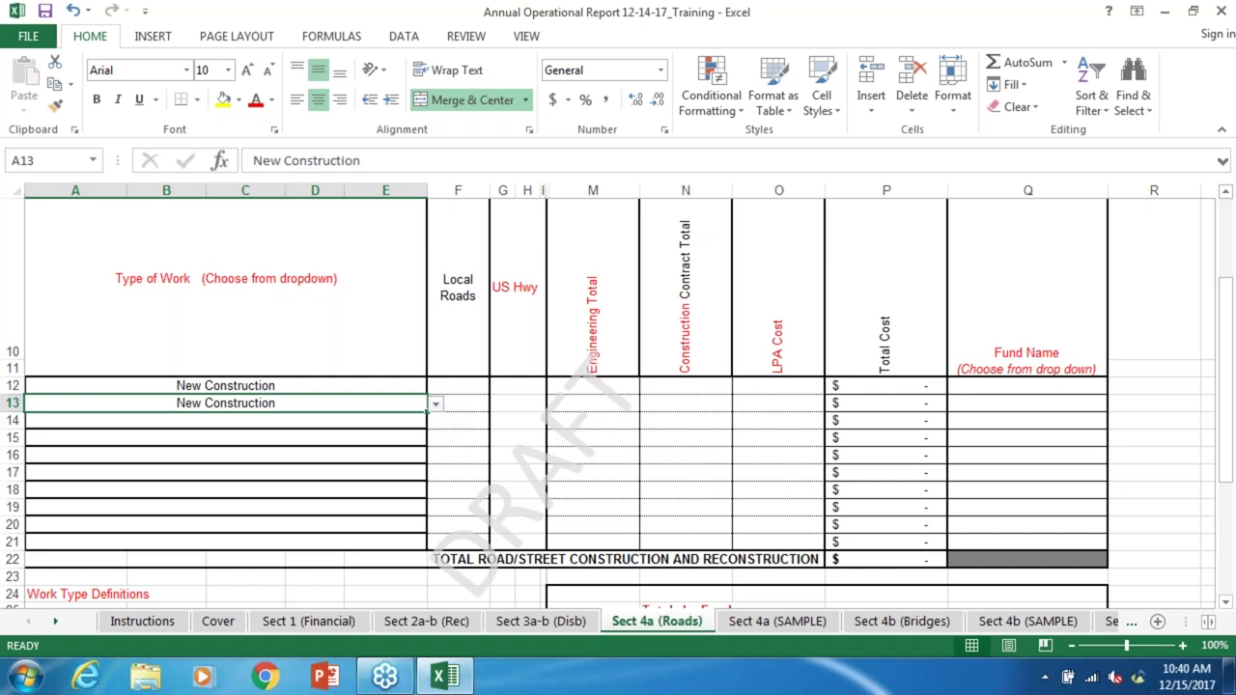
Step: Set the Fund Name to MVH for the project in row 12 and to LRS for the one in row 13
left_click(1005, 386)
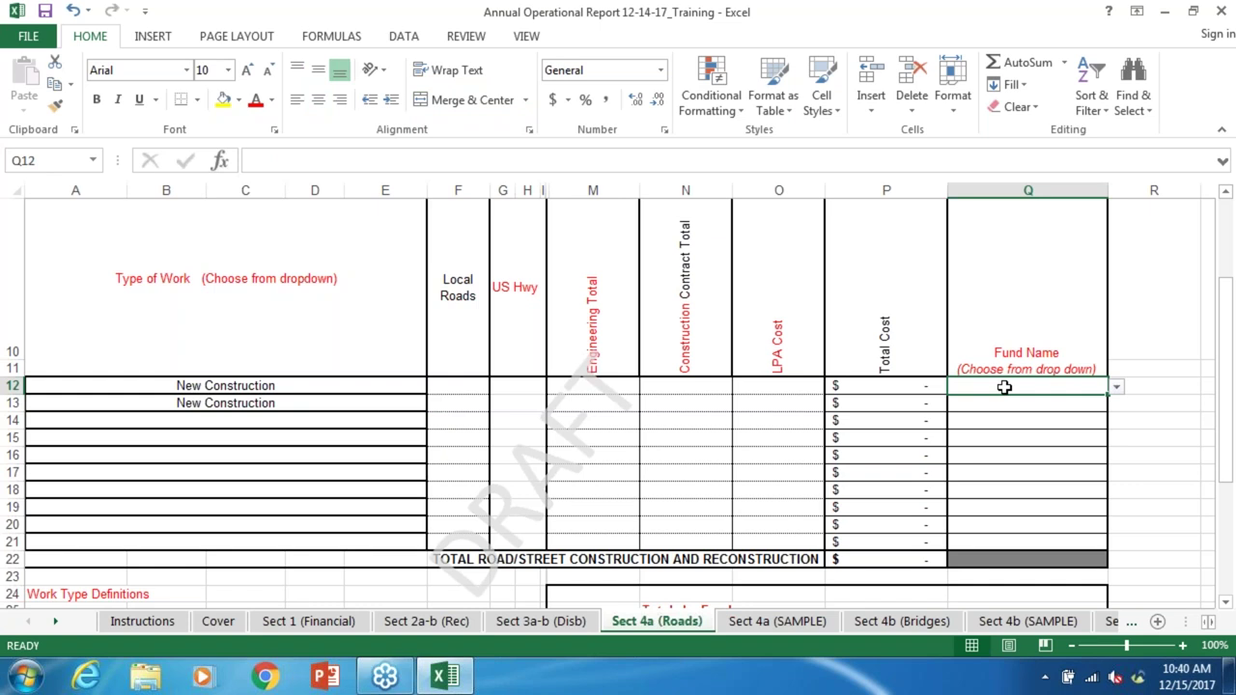
left_click(1116, 390)
left_click(1066, 402)
left_click(1068, 406)
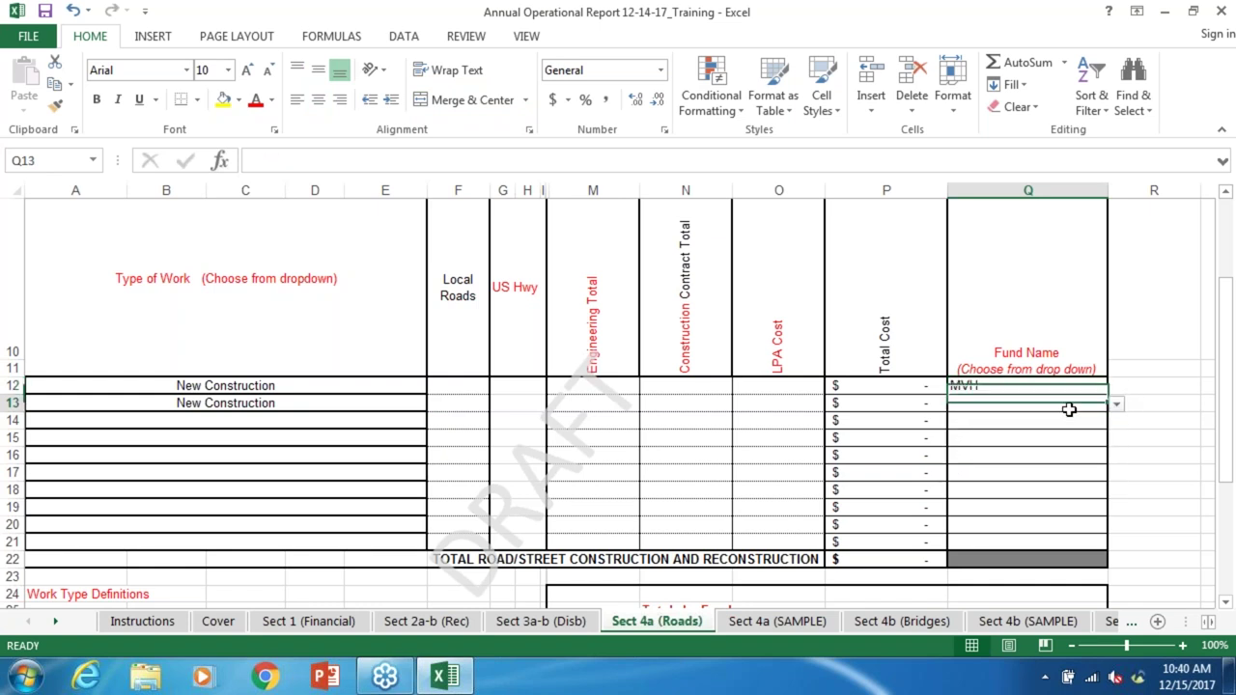
left_click(1117, 405)
left_click(1084, 432)
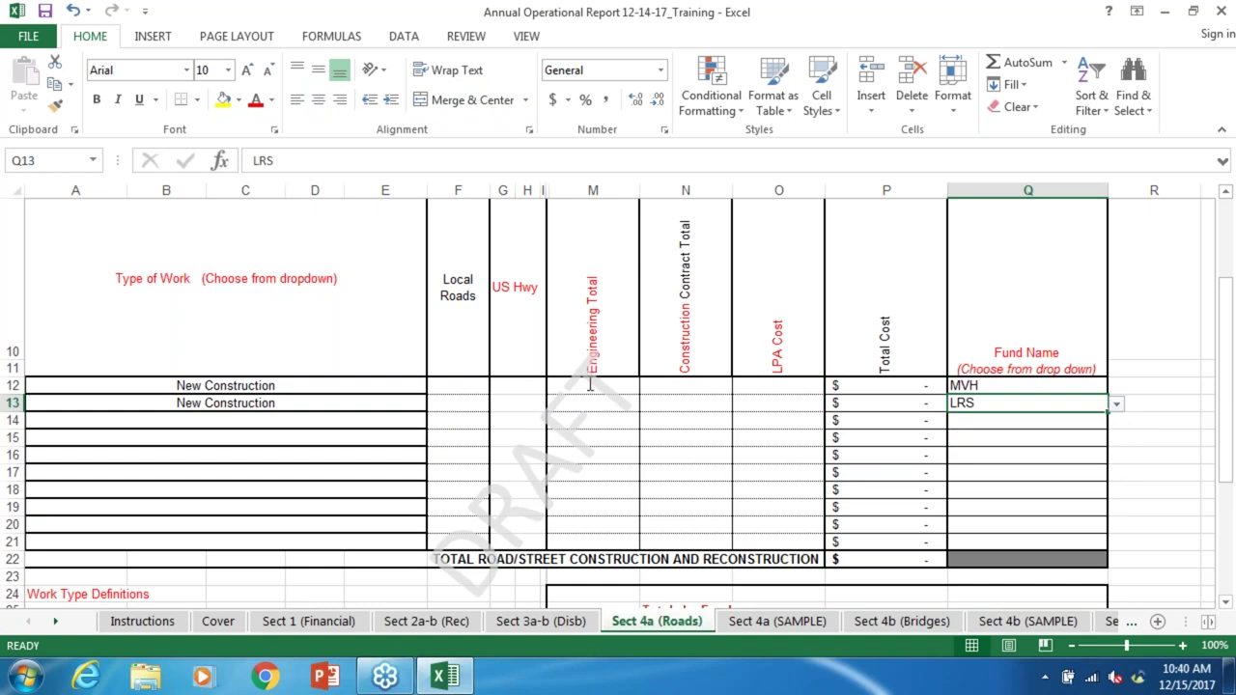
Step: Go through the Engineering Total, Construction Contract Total and LPA Cost cells of the two New Construction rows
left_click(589, 384)
left_click_drag(792, 425, 778, 408)
key("Up")
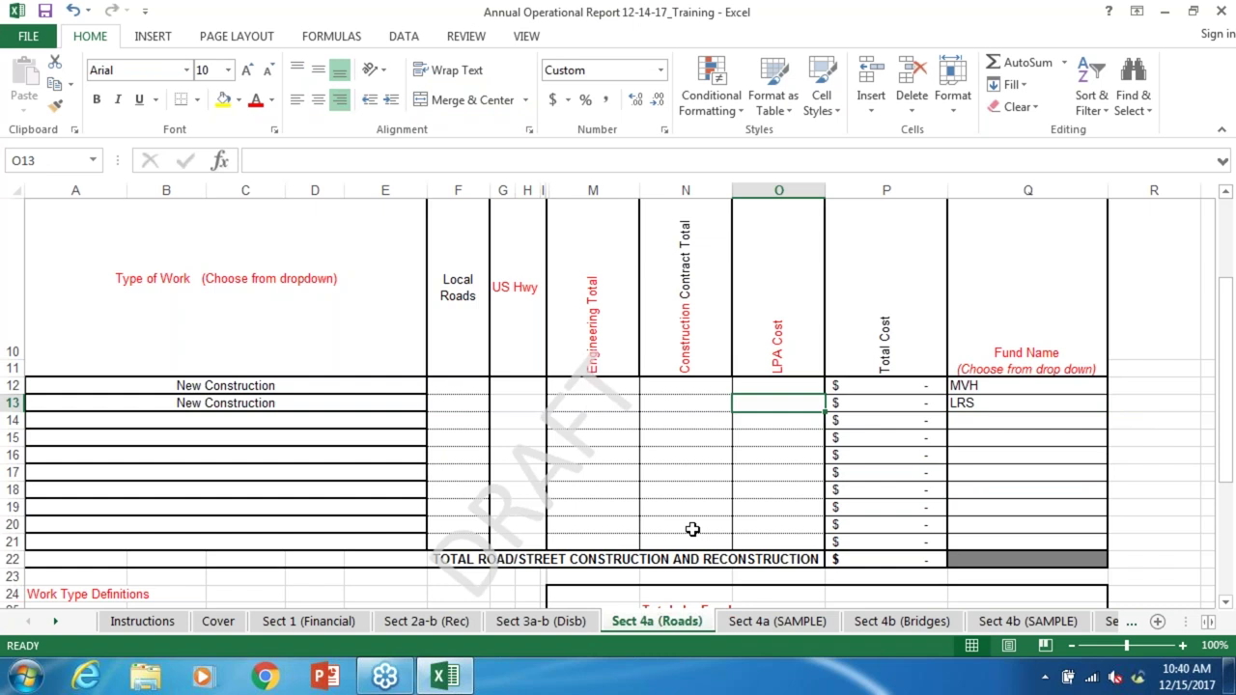
key("Left")
key("Up")
key("Left")
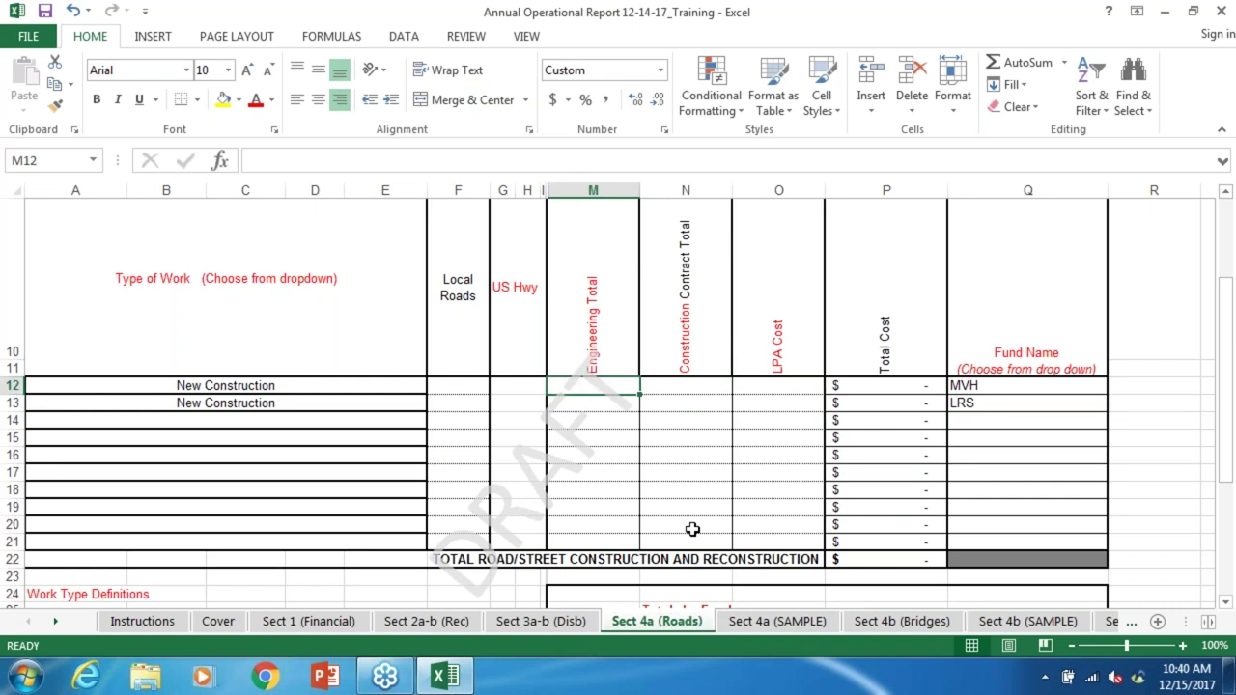
key("Right")
key("Right")
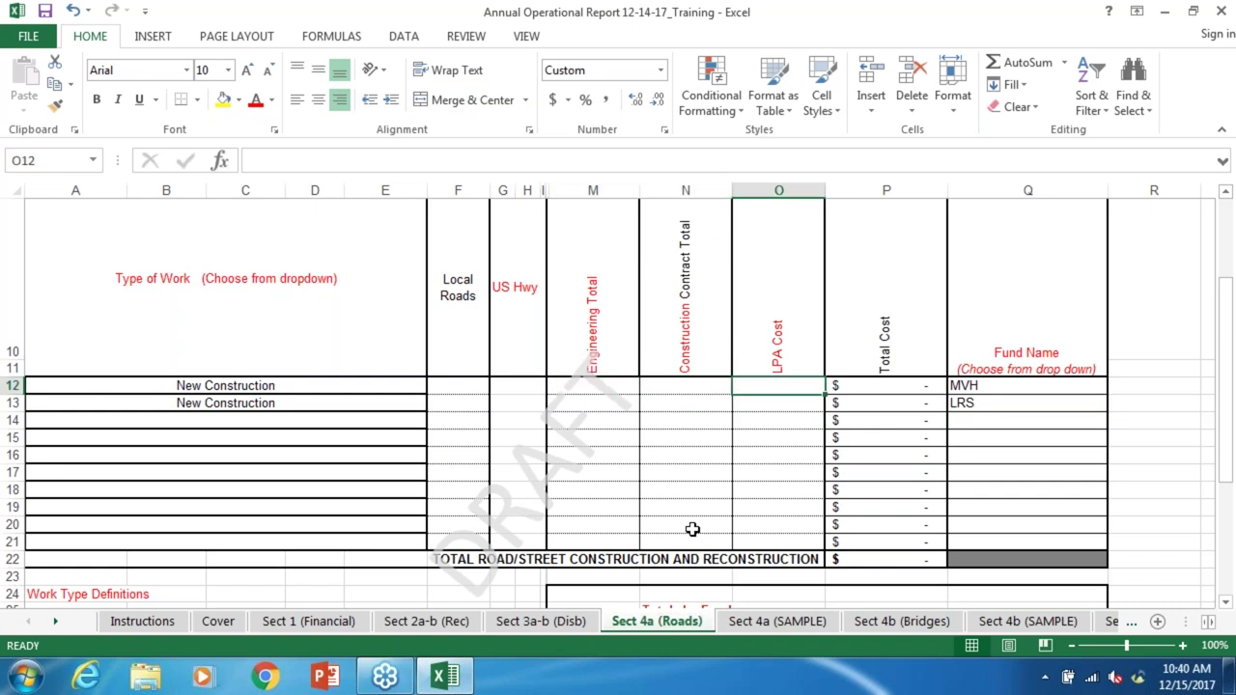
key("Down")
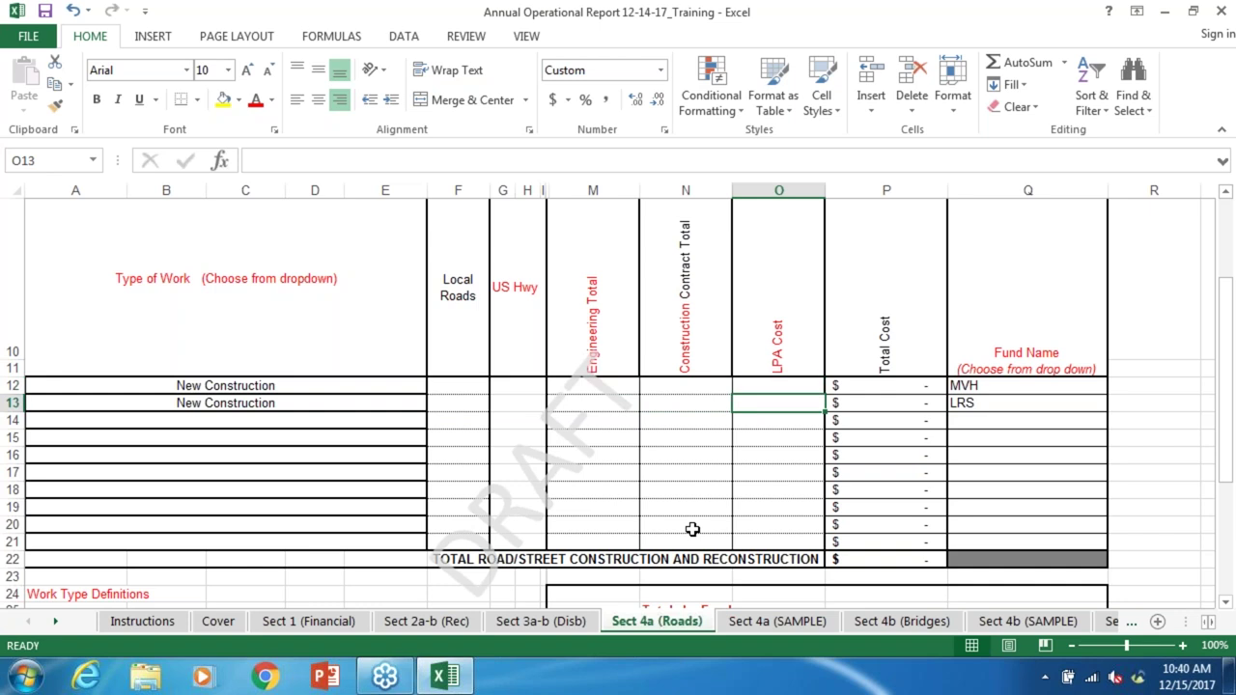
key("Left")
key("Left")
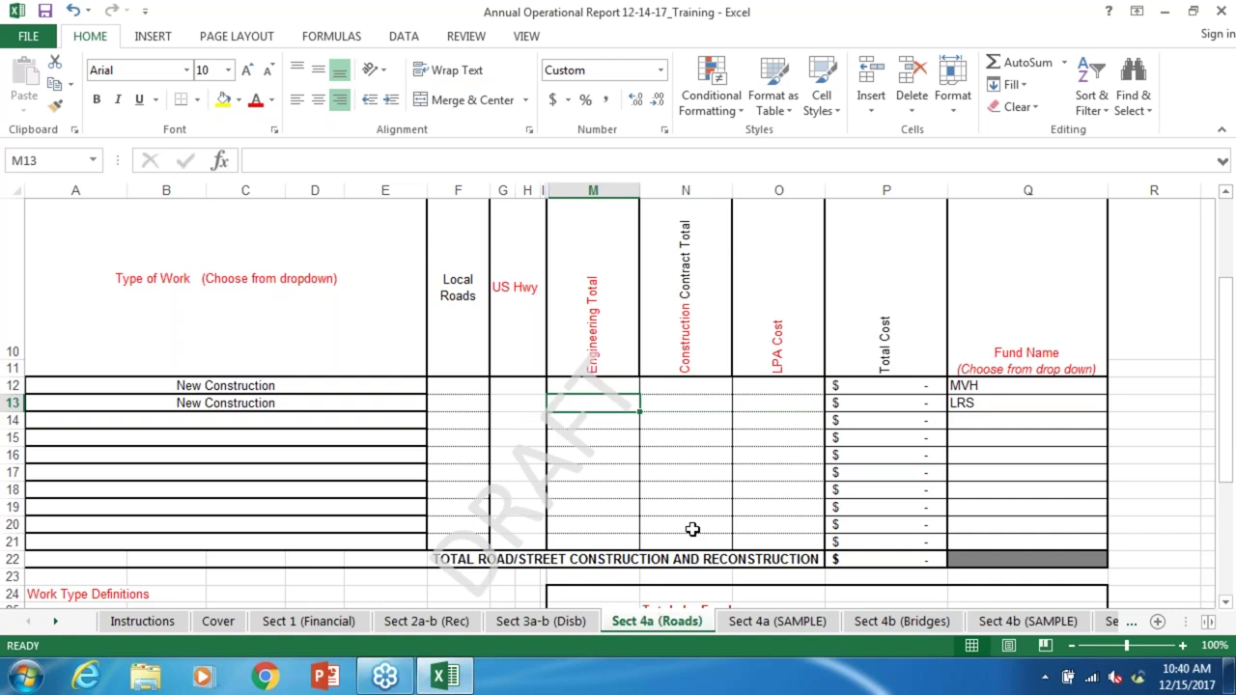
Step: Examine the Totals by Fund block below the road/street project table, ending on the MVH total in P26
key("Up")
key("Down")
key("Down")
key("Down")
key("Down")
key("Down")
key("Down")
key("Down")
key("Down")
key("Down")
key("Down")
key("Down")
key("Down")
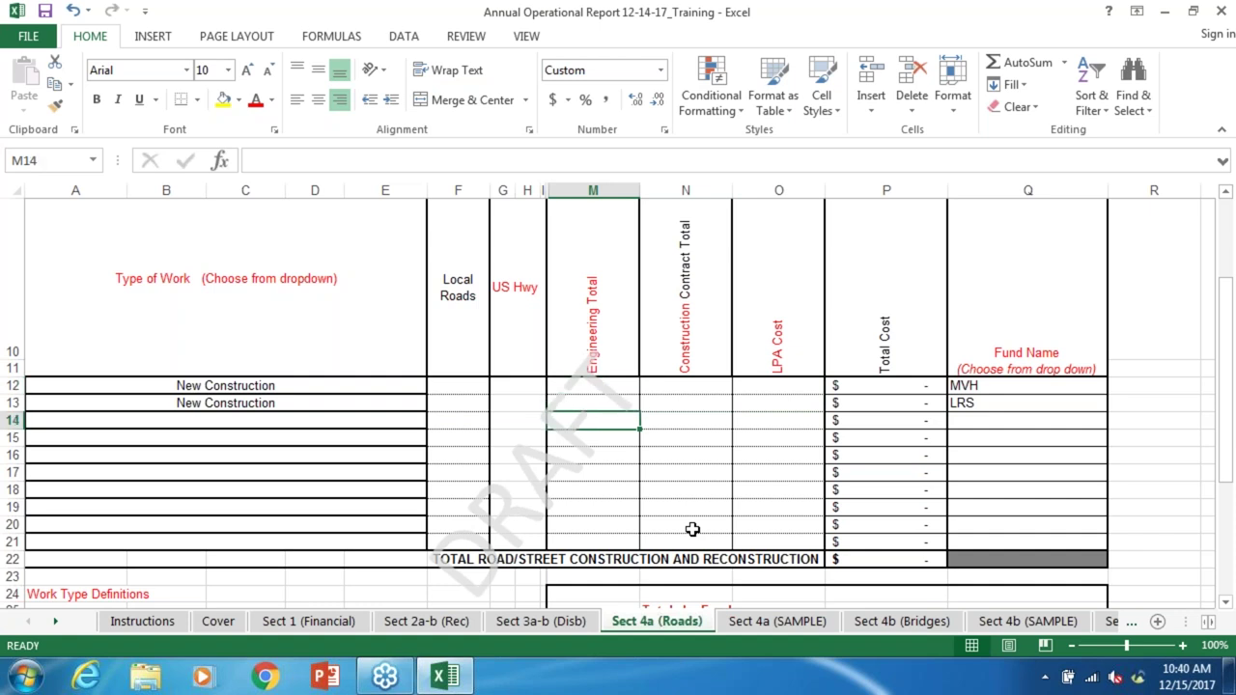
key("Down")
key("Down")
key("Down")
key("Up")
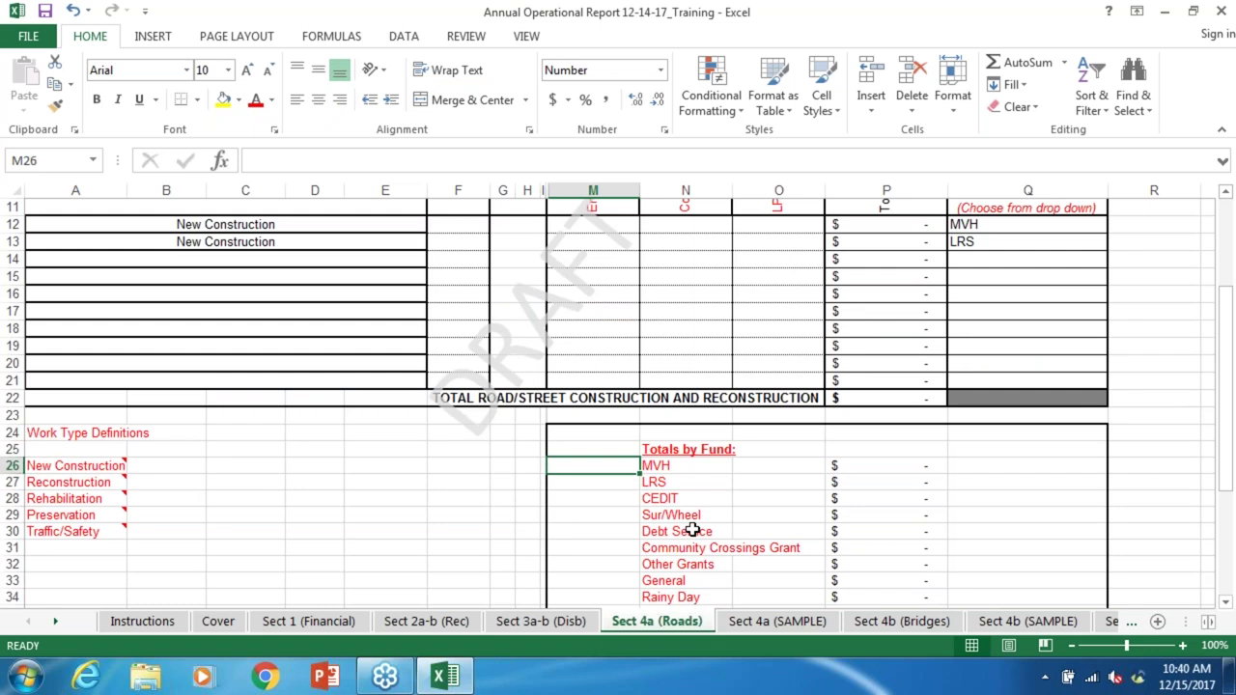
key("Right")
key("Right")
key("Right")
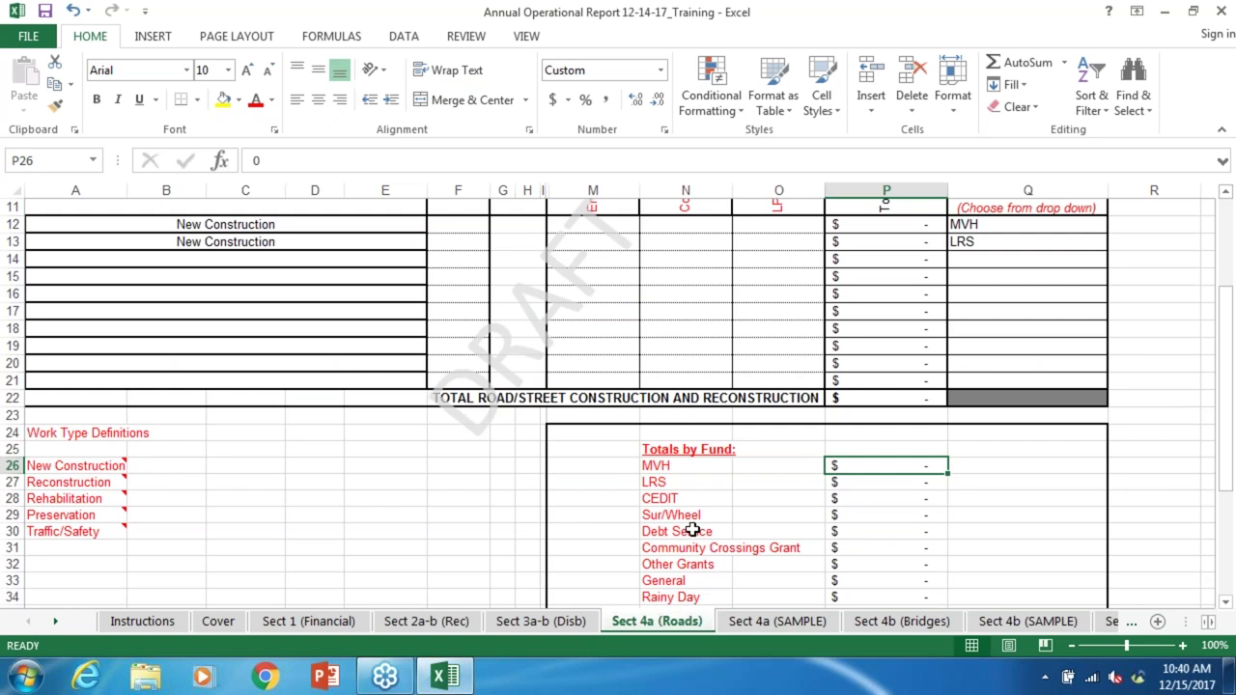
Step: On the Sect 3a-b (Disb) sheet, compare the Motor Vehicle Highway column heading with its Total Construction and Reconstruction cell in row 55
left_click(542, 622)
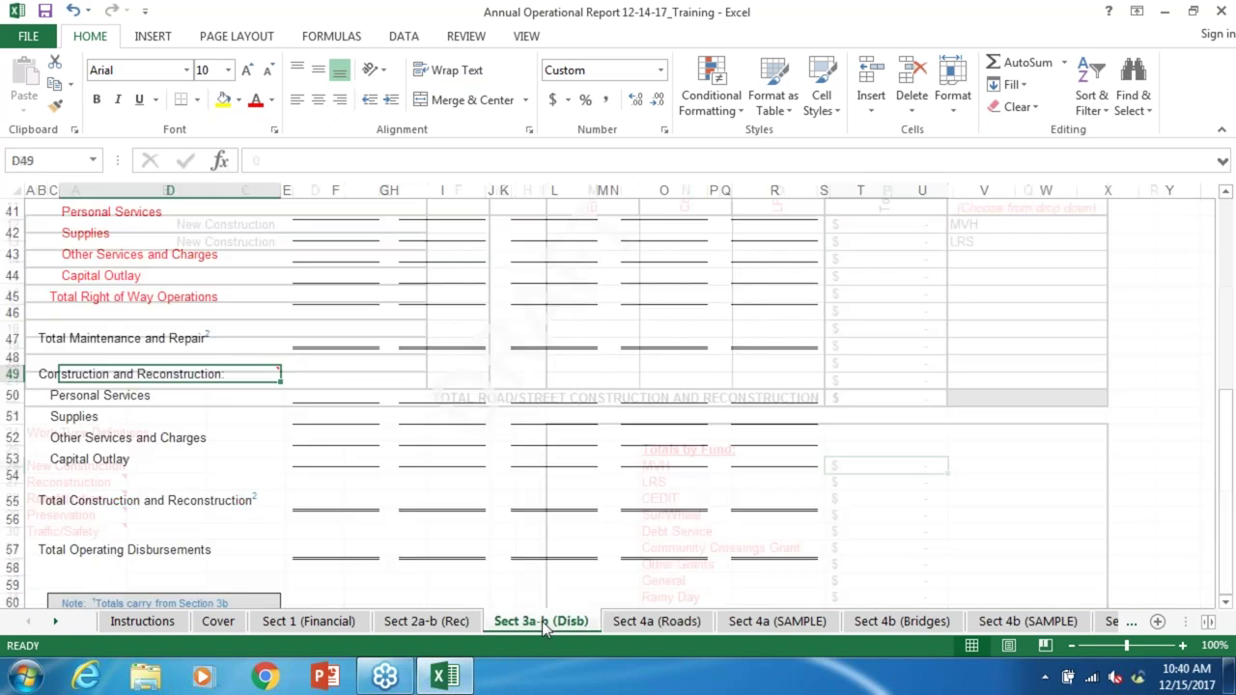
left_click(330, 498)
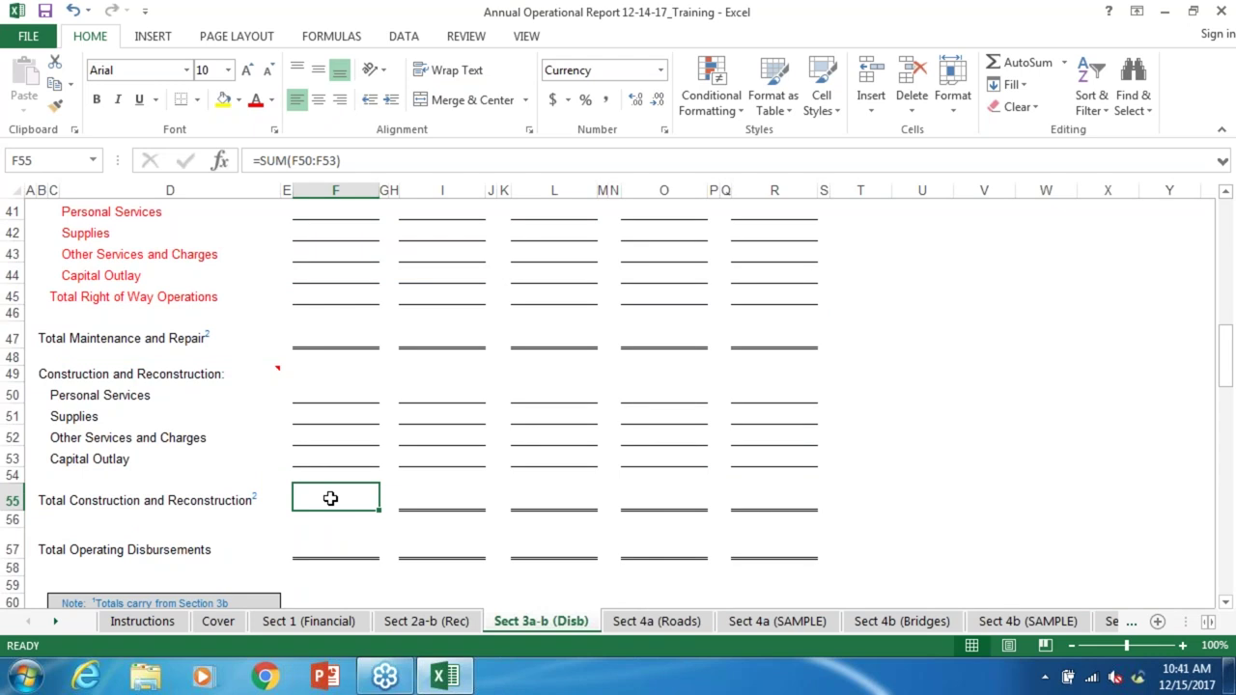
key("Page_Up")
key("Page_Up")
key("Page_Up")
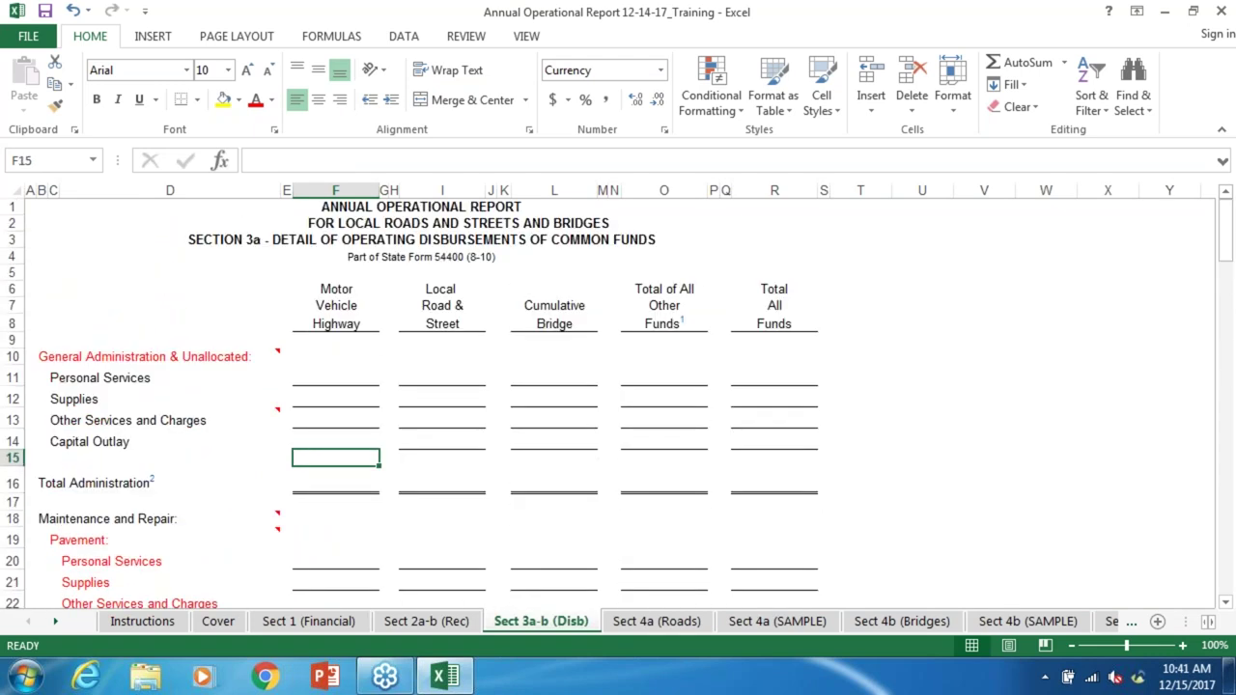
key("Page_Down")
key("Page_Down")
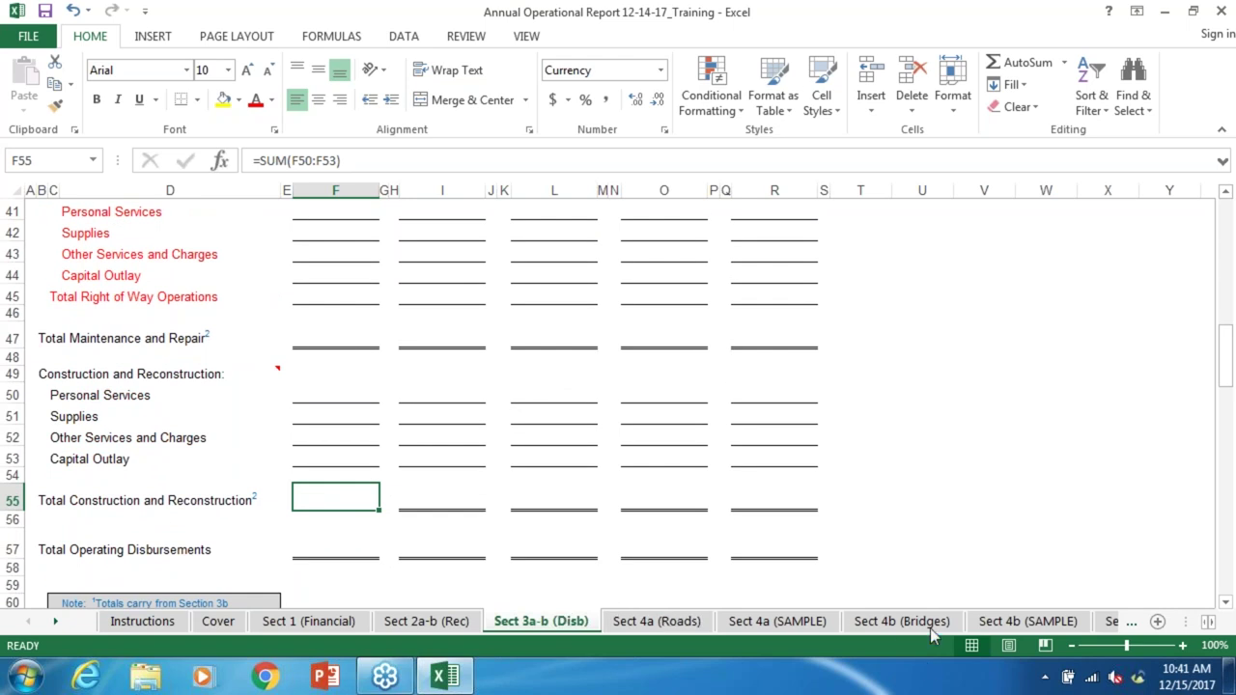
Step: Open the Sect 4b (Bridges) sheet and inspect the Fund Name cell in row 11 and the MVH total under Totals by Fund
left_click(900, 622)
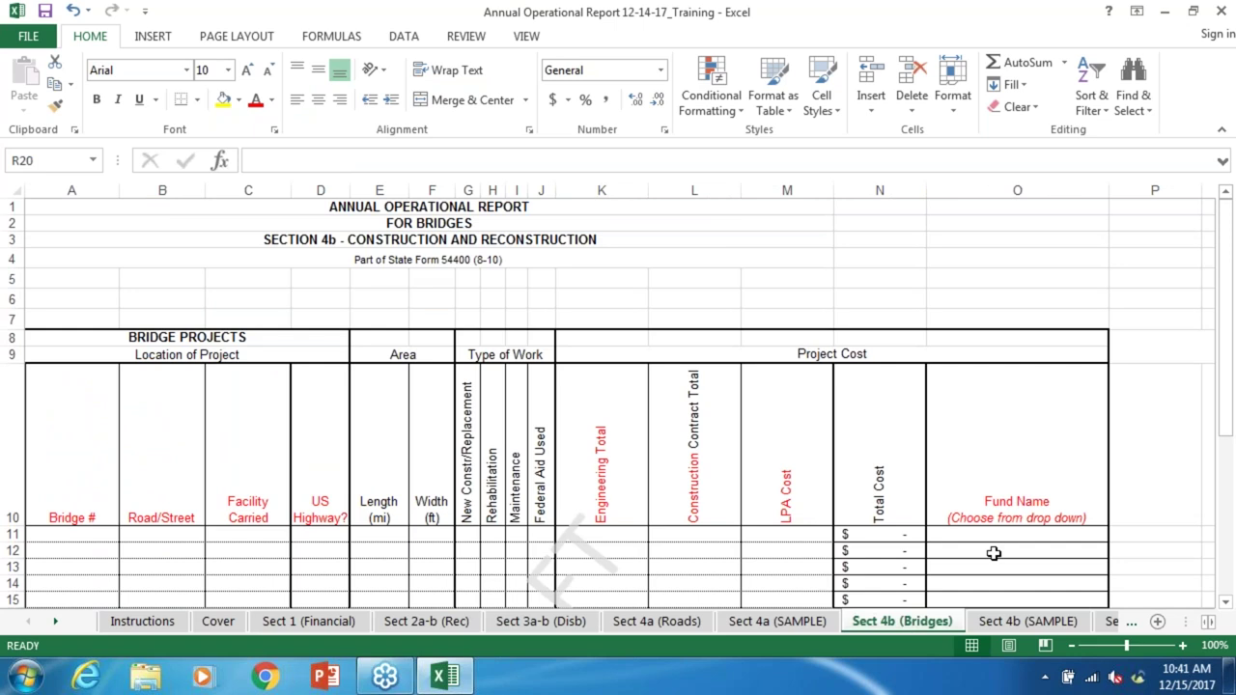
left_click(986, 538)
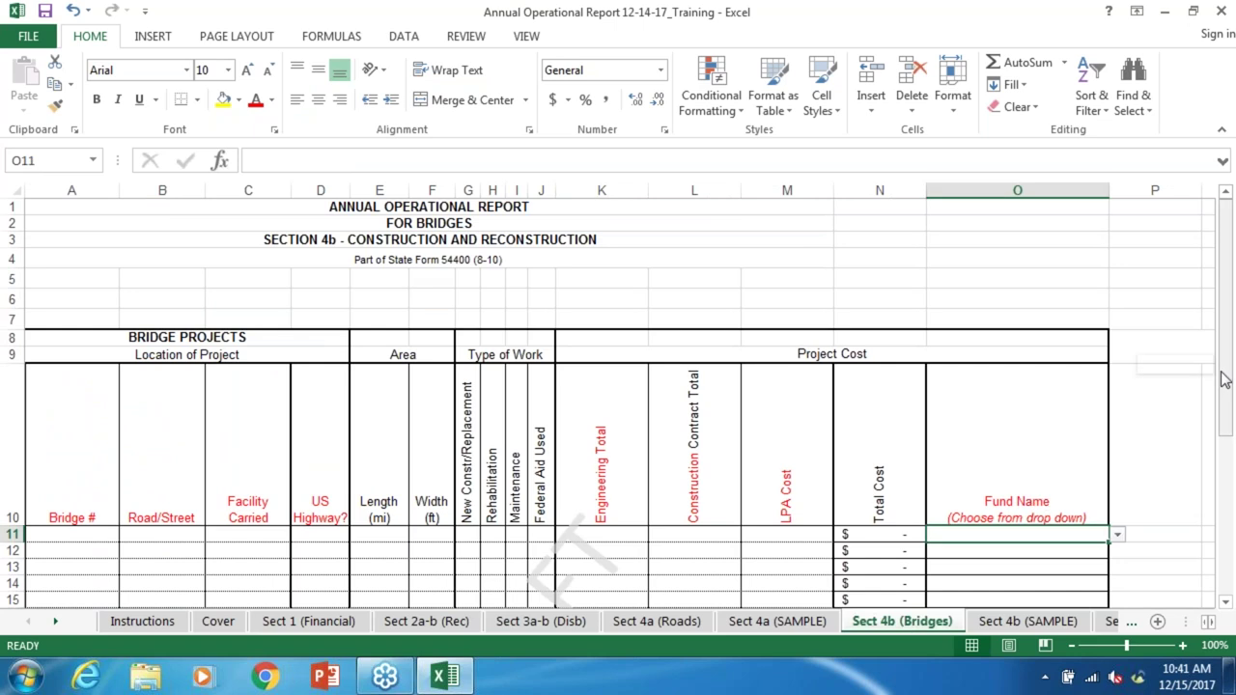
scroll(1233, 362, "down", 4)
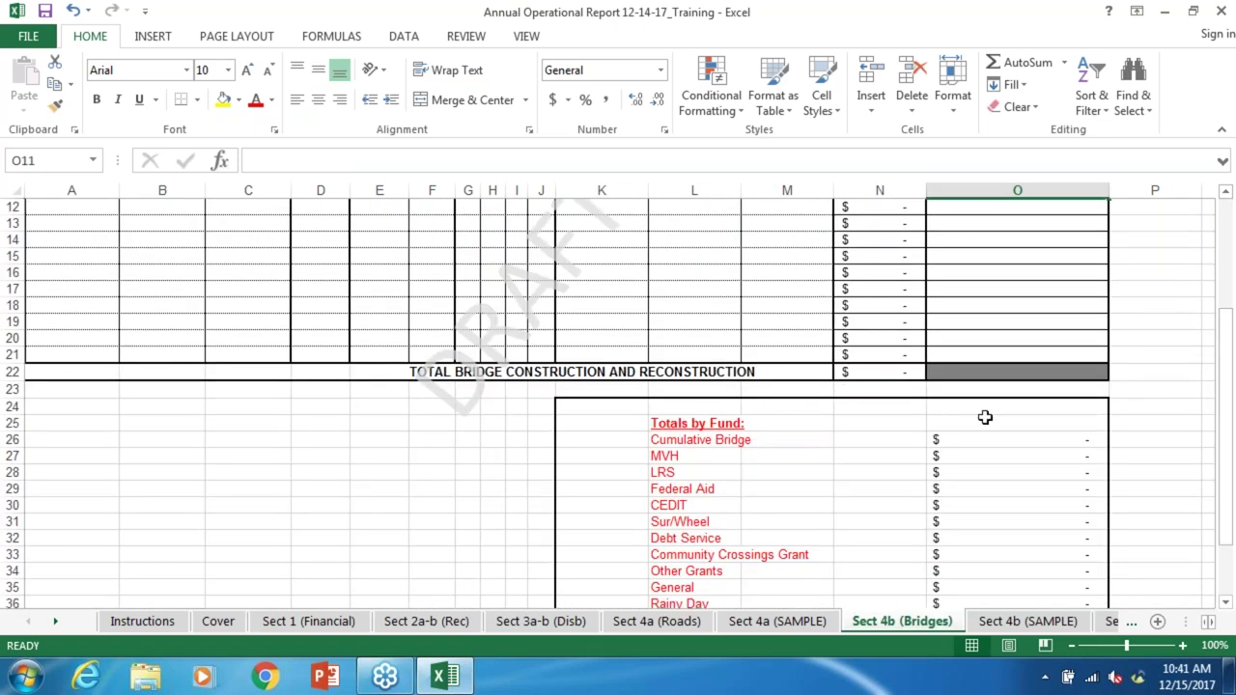
left_click(1003, 454)
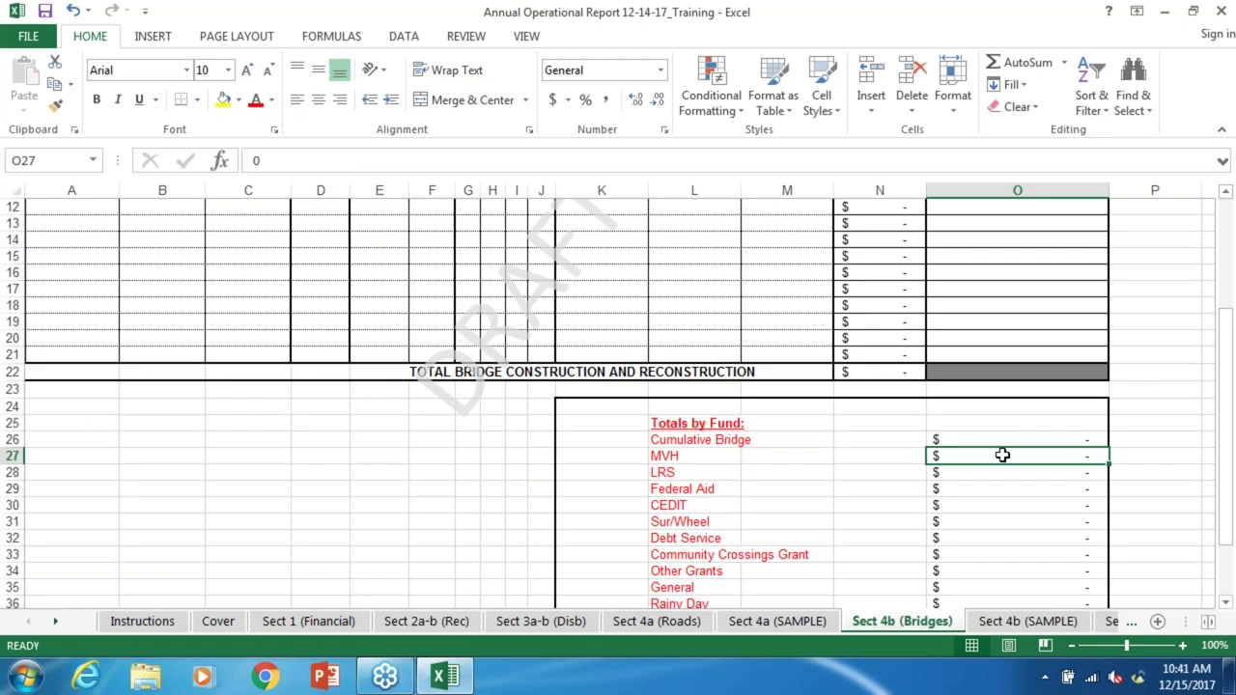
Step: Compare the fund totals of Sect 4a (Roads) and Sect 4b (Bridges) with the construction total on Sect 3a-b (Disb)
left_click(657, 621)
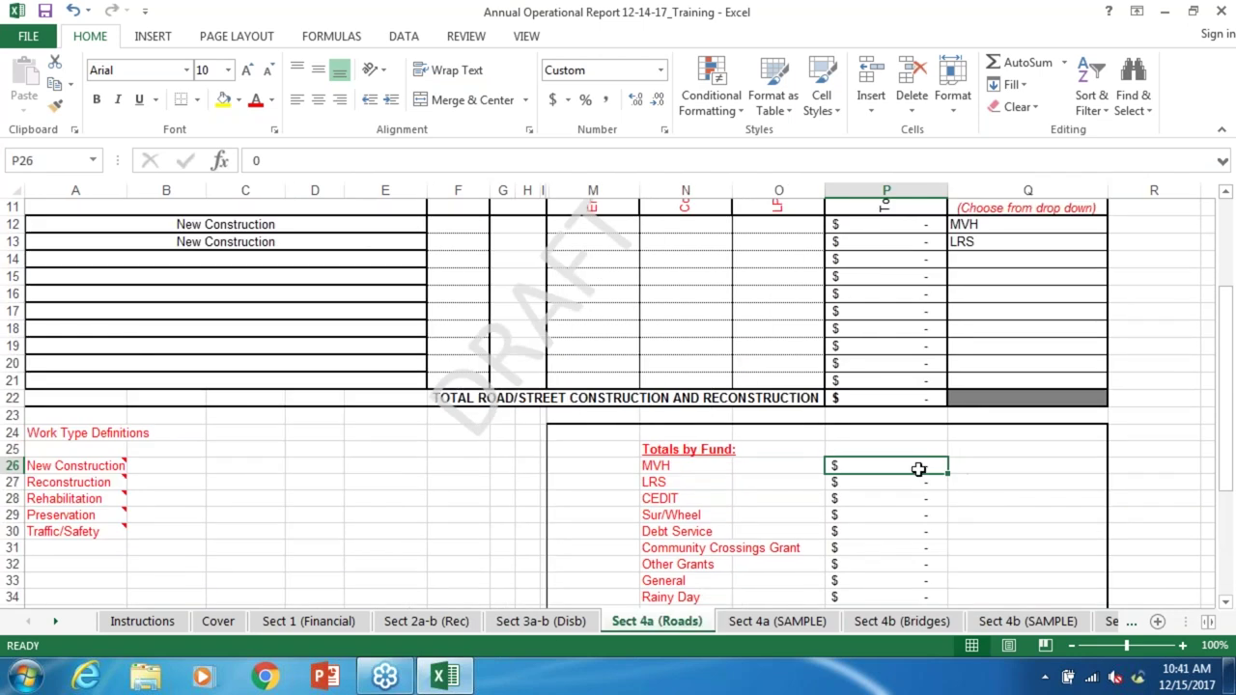
left_click(540, 622)
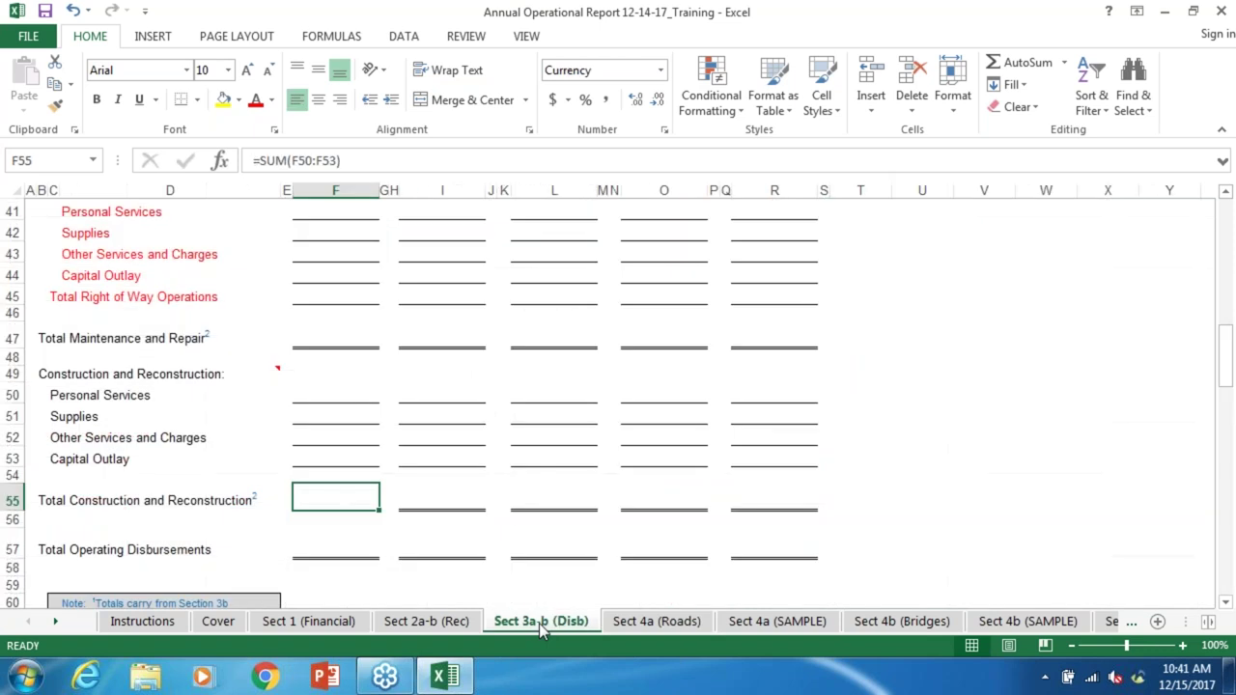
left_click(649, 623)
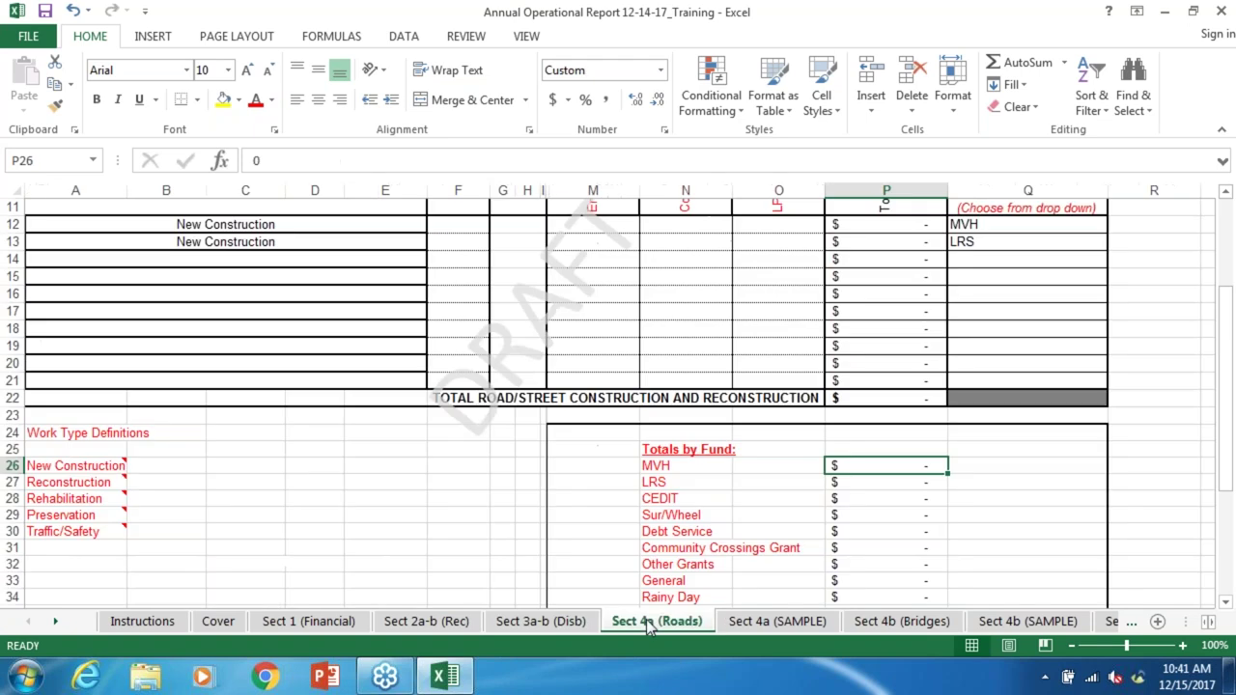
left_click(893, 623)
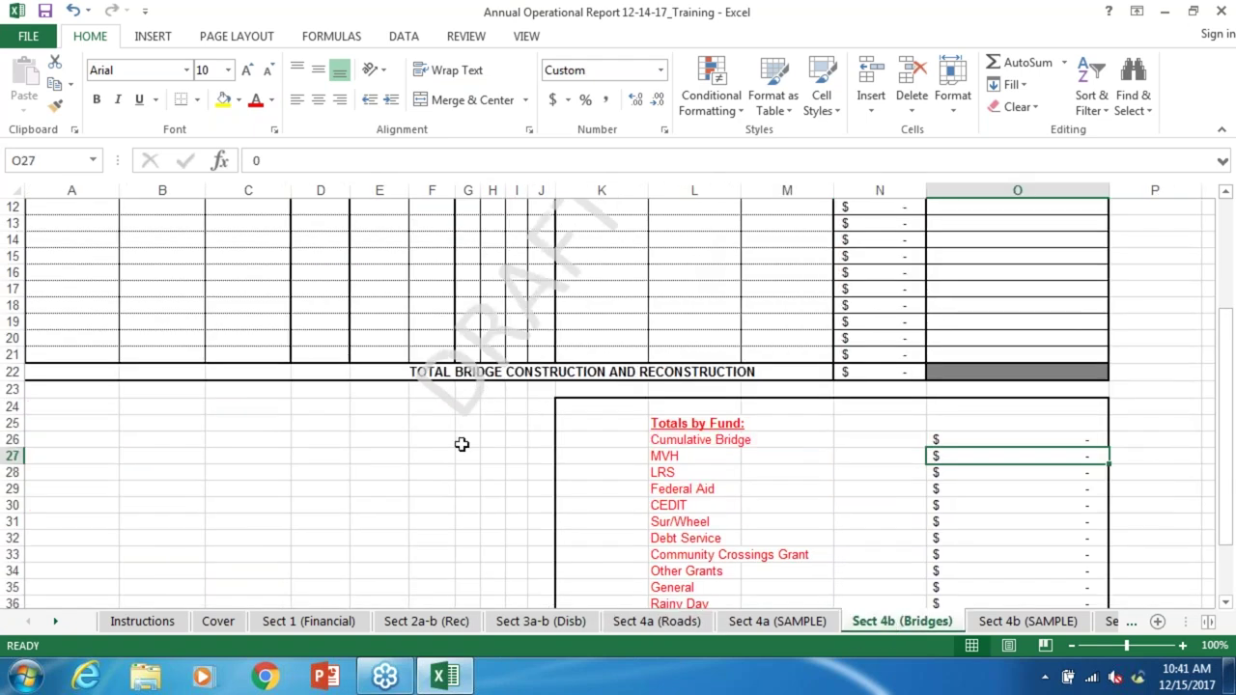
Step: Return to the start of the bridge projects table and check the Width cell in row 11
left_click(428, 443)
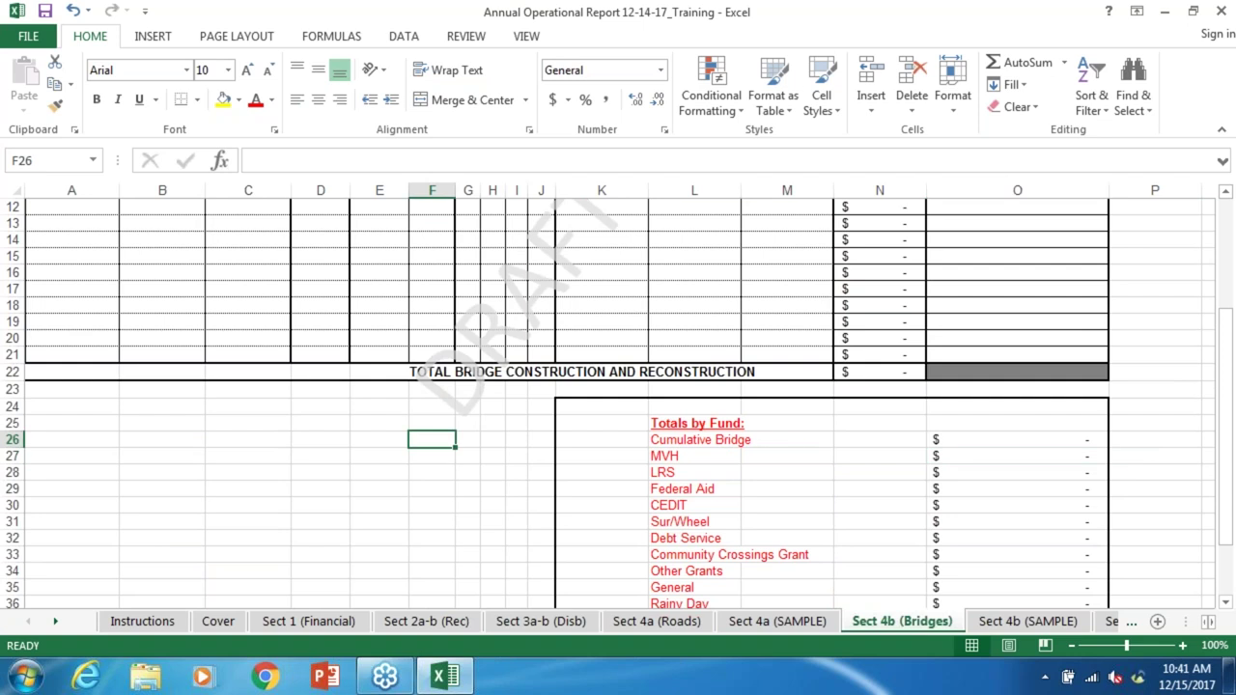
scroll(428, 442, "up", 4)
left_click(431, 534)
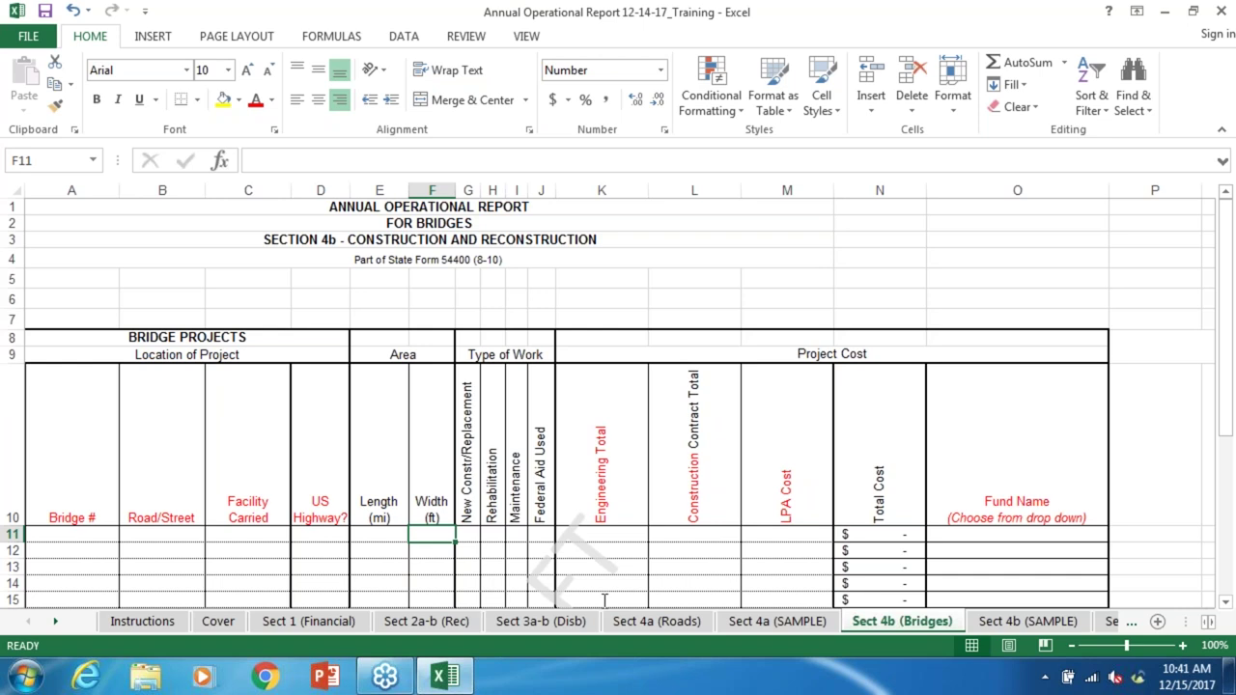
Step: On the Sect 4a (SAMPLE) sheet, compare the Totals by Fund and Total All Funds with the total road/street construction and reconstruction
left_click(778, 621)
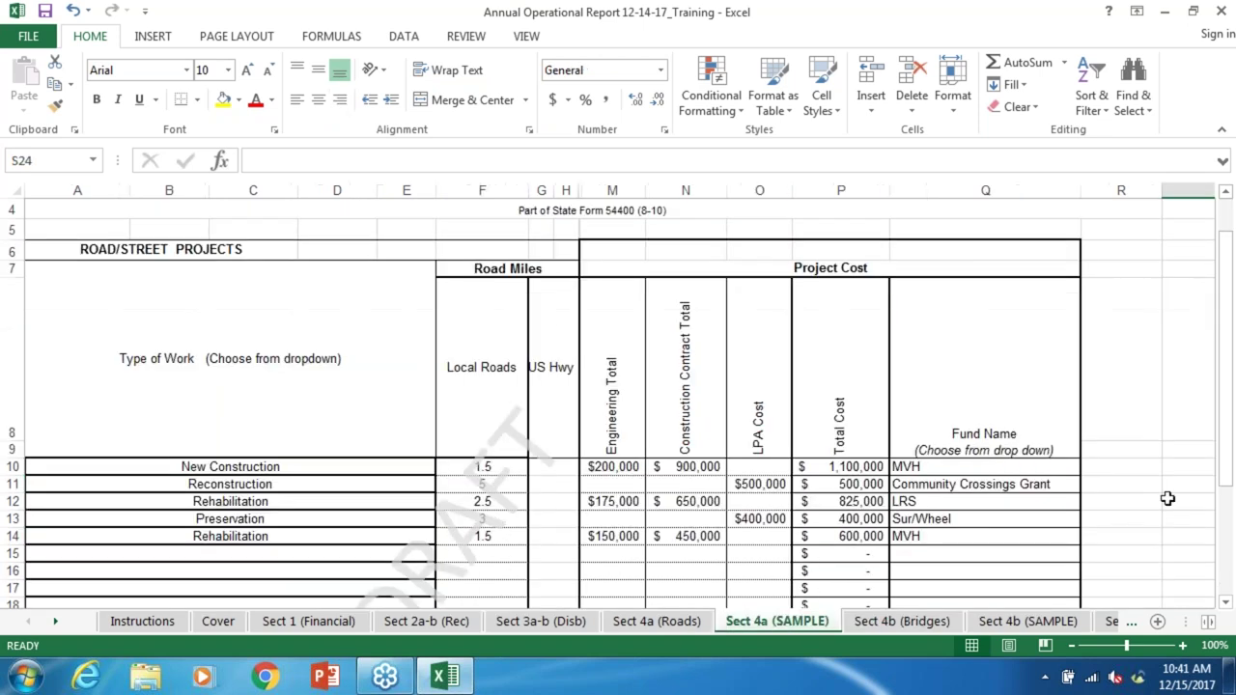
left_click_drag(1231, 343, 1228, 441)
left_click_drag(836, 394, 843, 534)
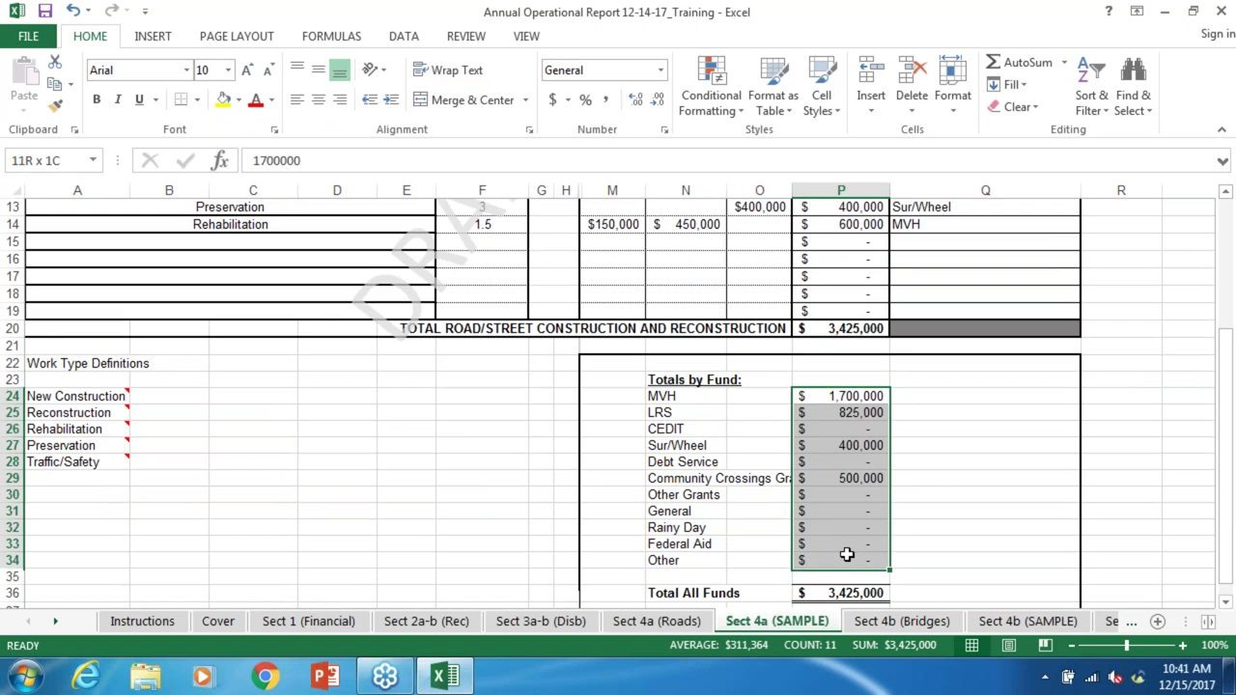
left_click(956, 413)
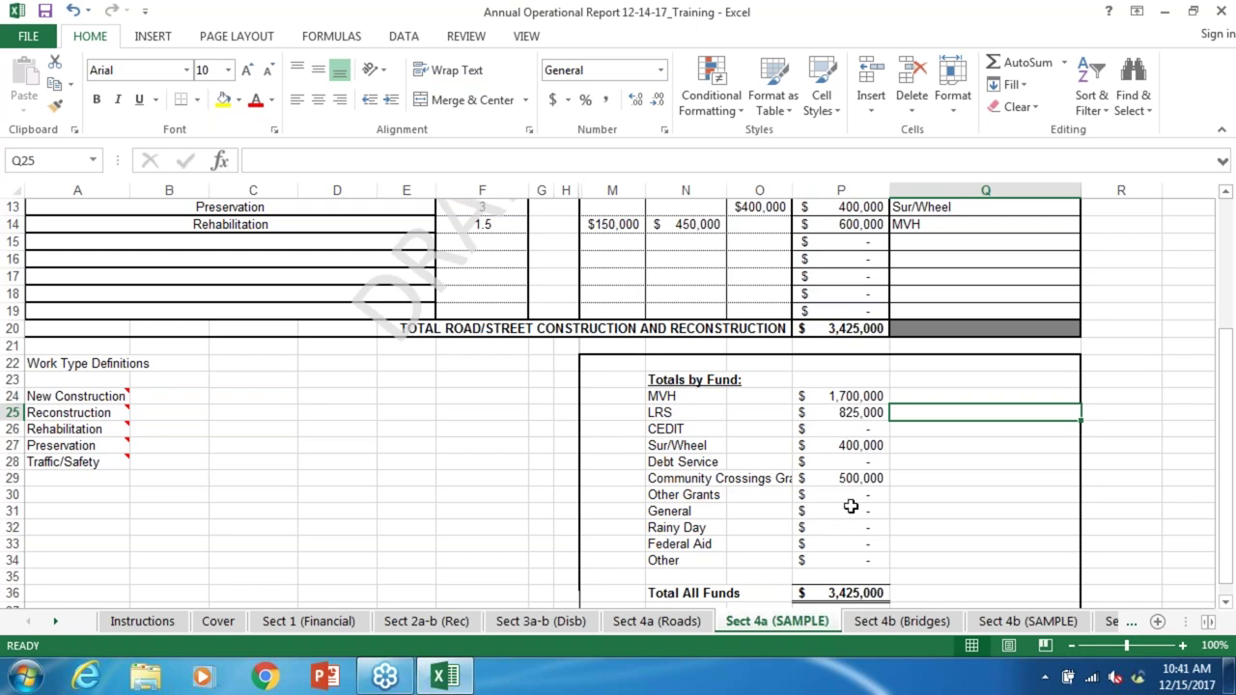
left_click(836, 592)
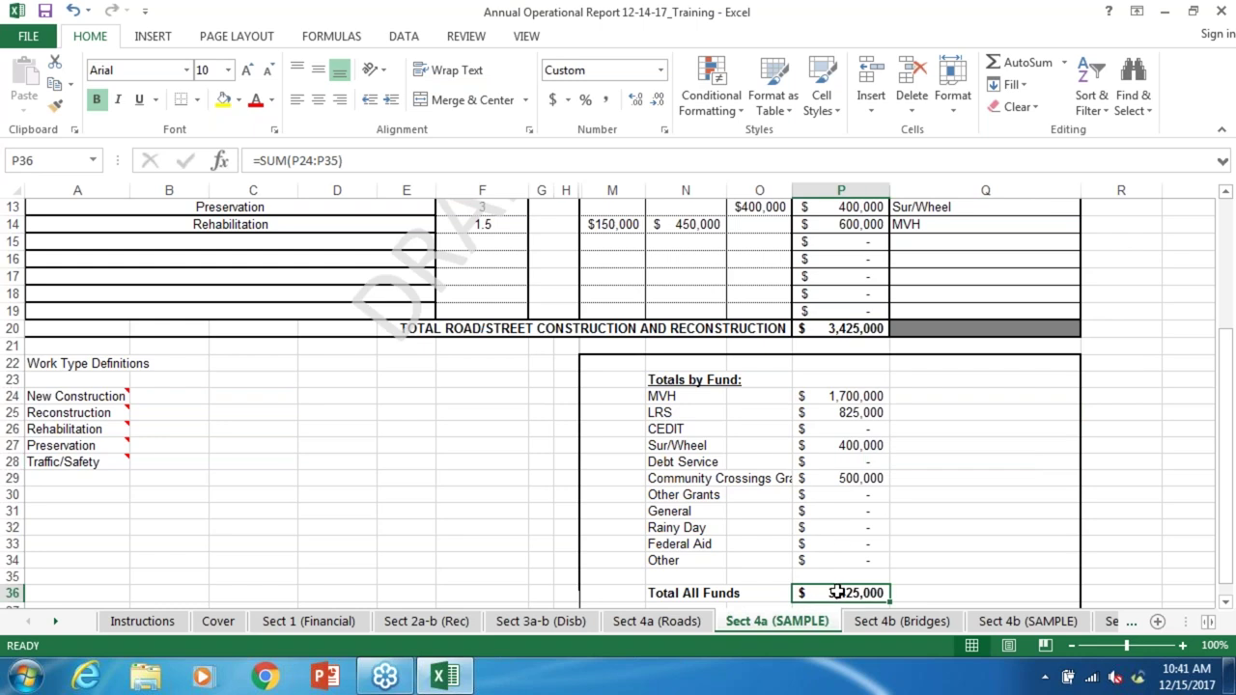
left_click(854, 329)
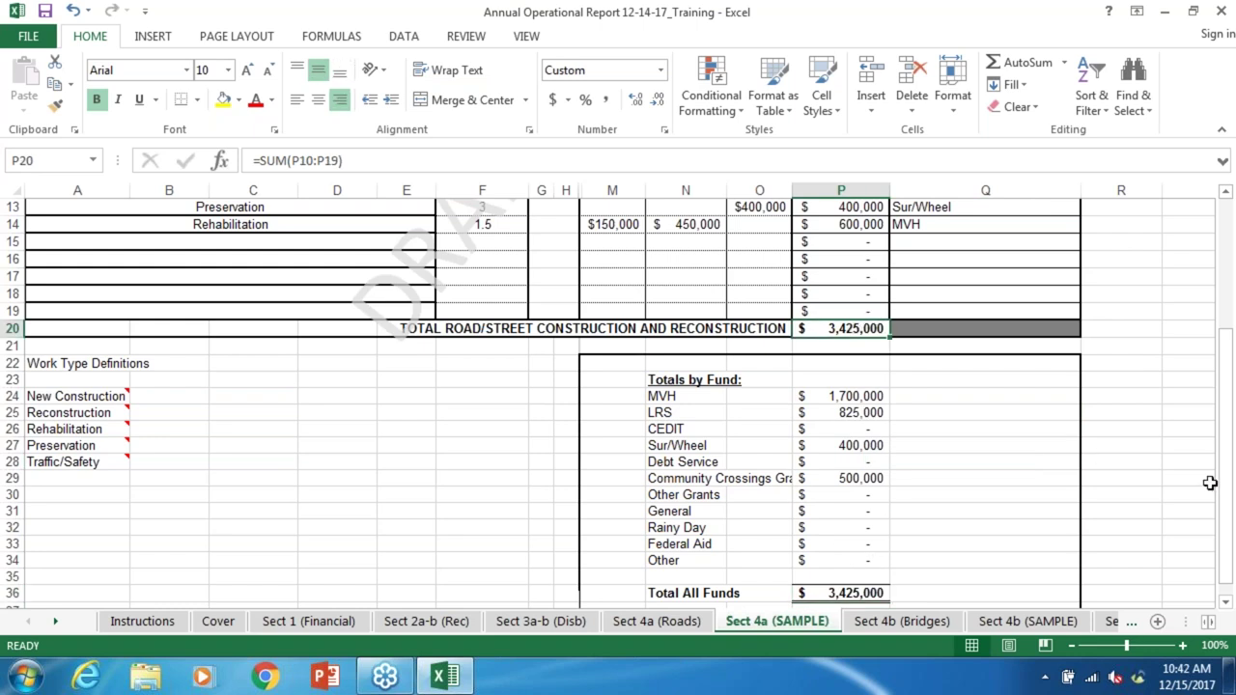
Step: On the Sect 4b (Bridges) sheet, review the location headings Bridge #, Road/Street, Facility Carried and US Highway?
left_click_drag(1224, 483, 1231, 410)
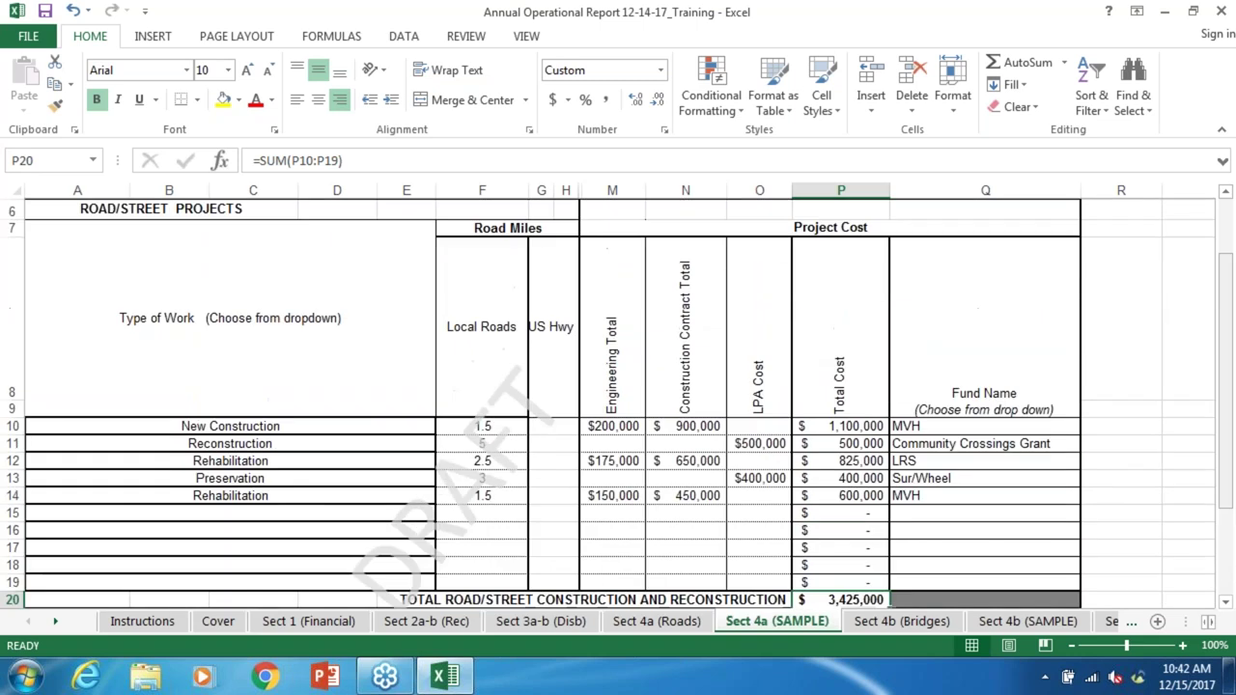
left_click(898, 621)
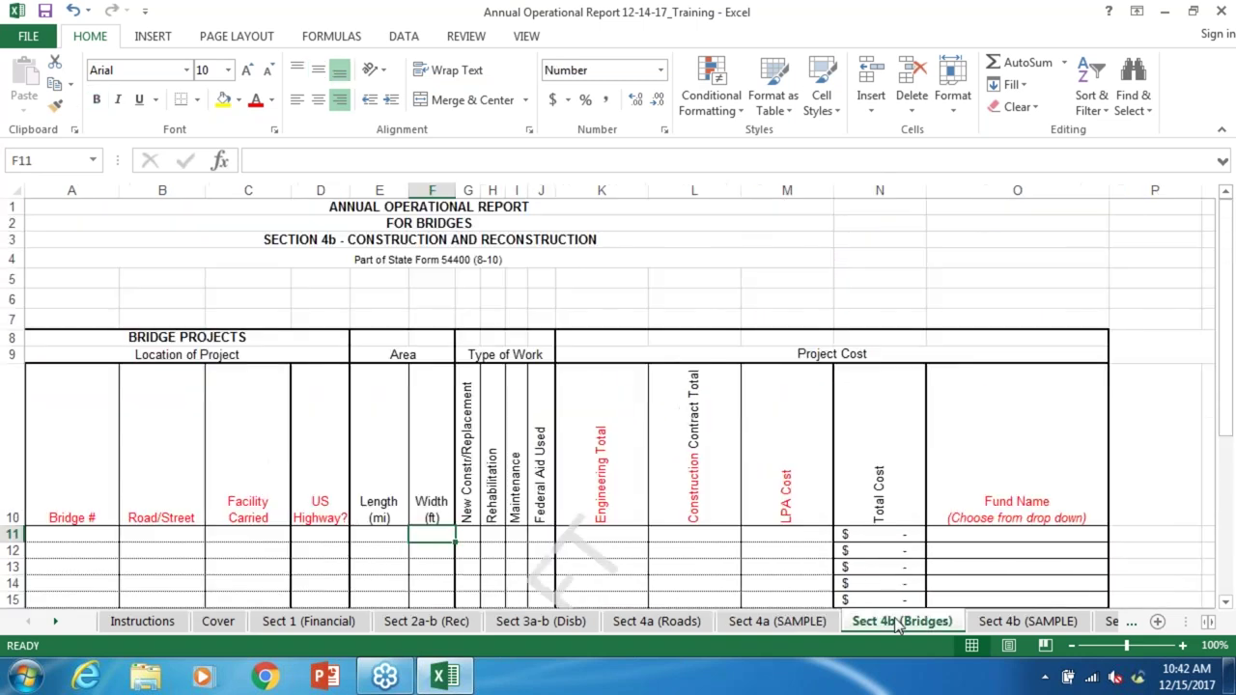
left_click(74, 500)
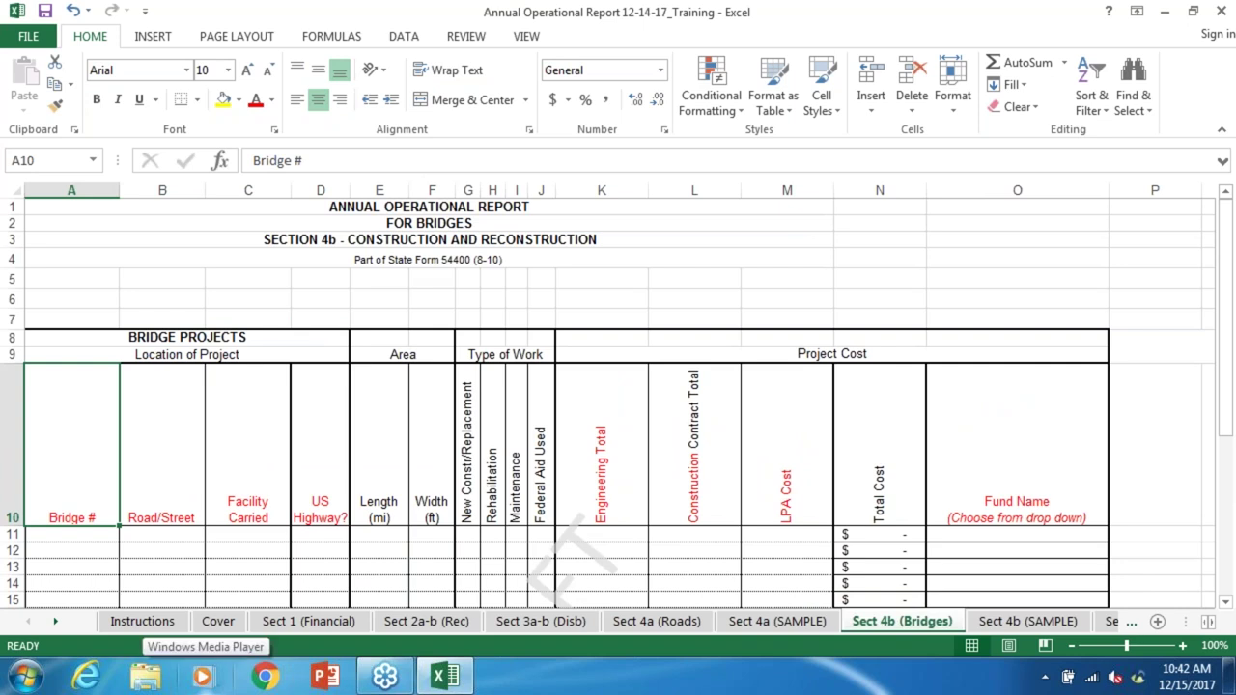
key("Down")
key("Down")
key("Down")
key("Down")
key("Up")
key("Up")
key("Up")
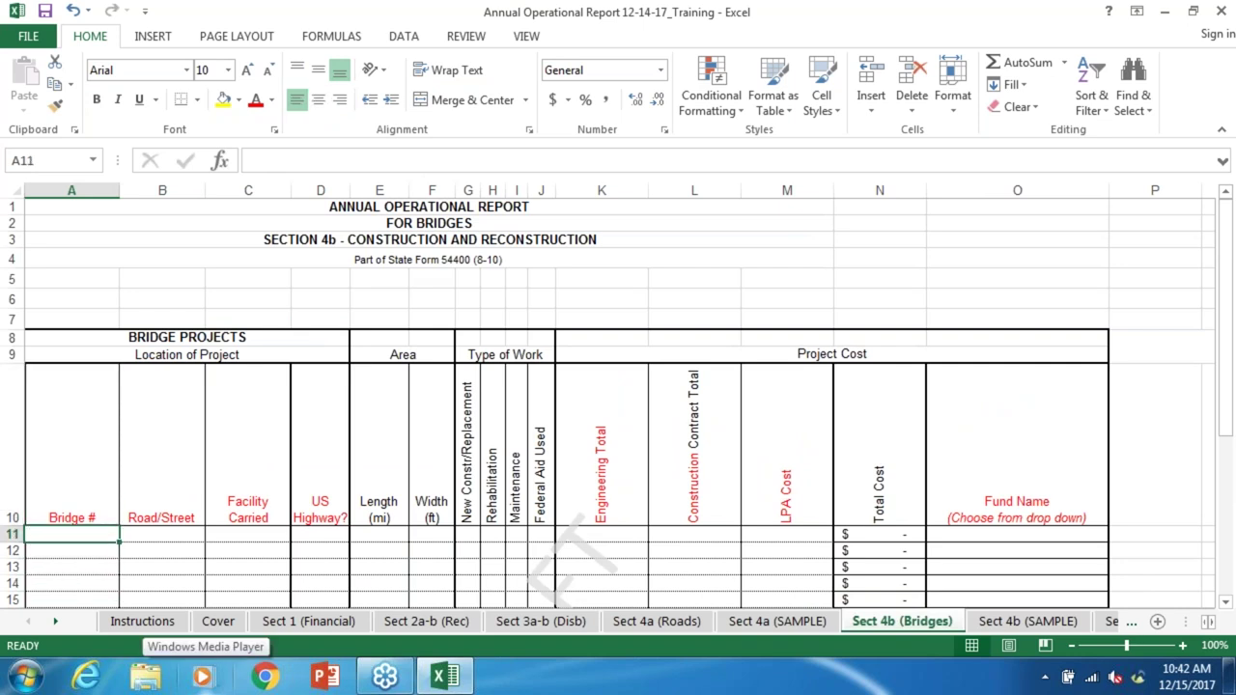
key("Up")
key("Right")
key("Right")
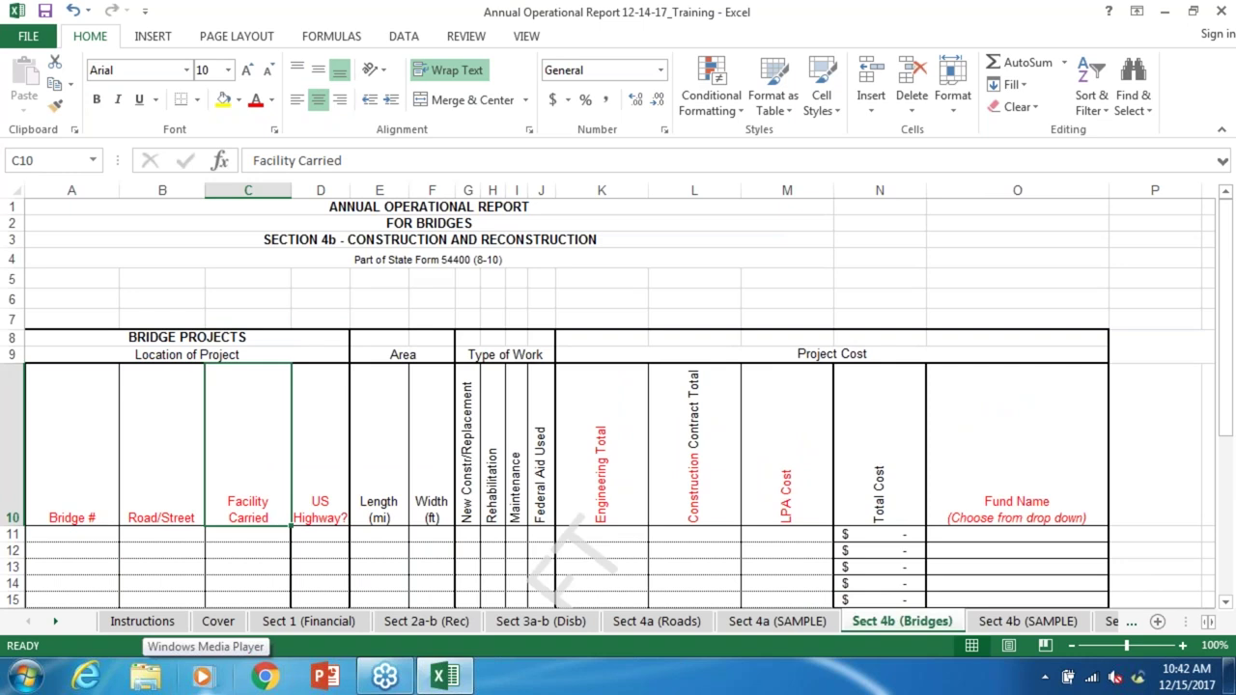
key("Right")
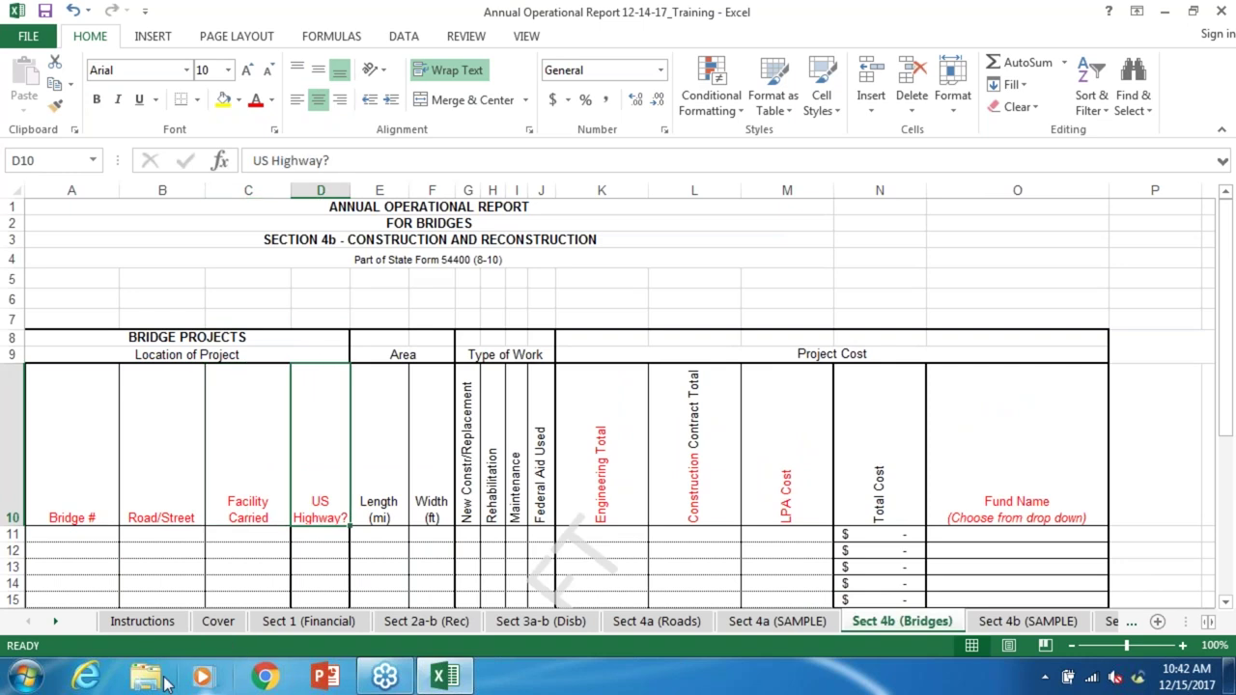
Step: On the Sect 4a (Roads) sheet, check the US Hwy heading under Road Miles
left_click(656, 622)
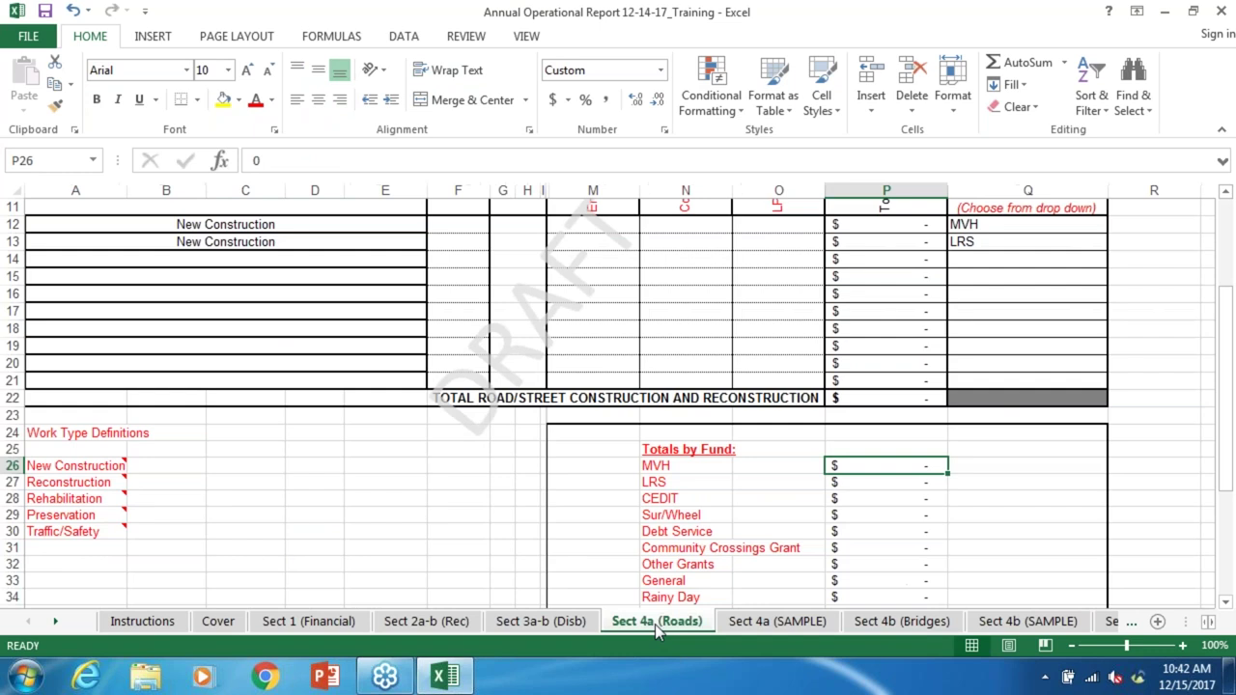
left_click(496, 321)
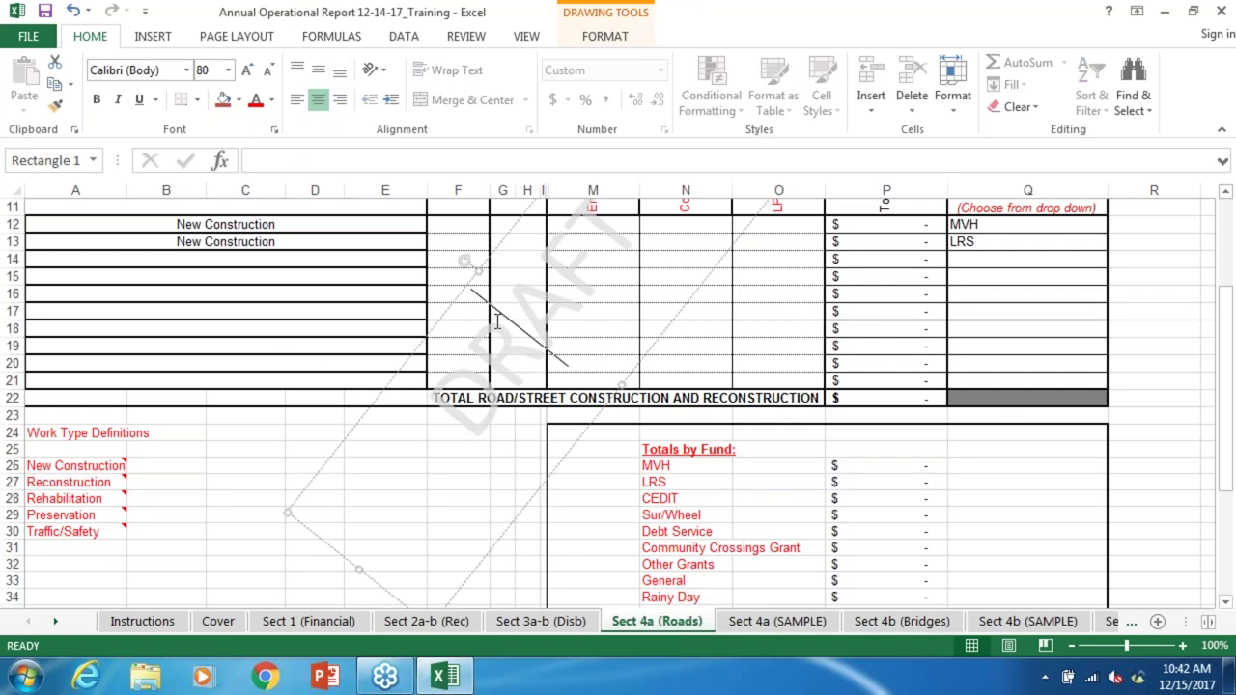
left_click(430, 287)
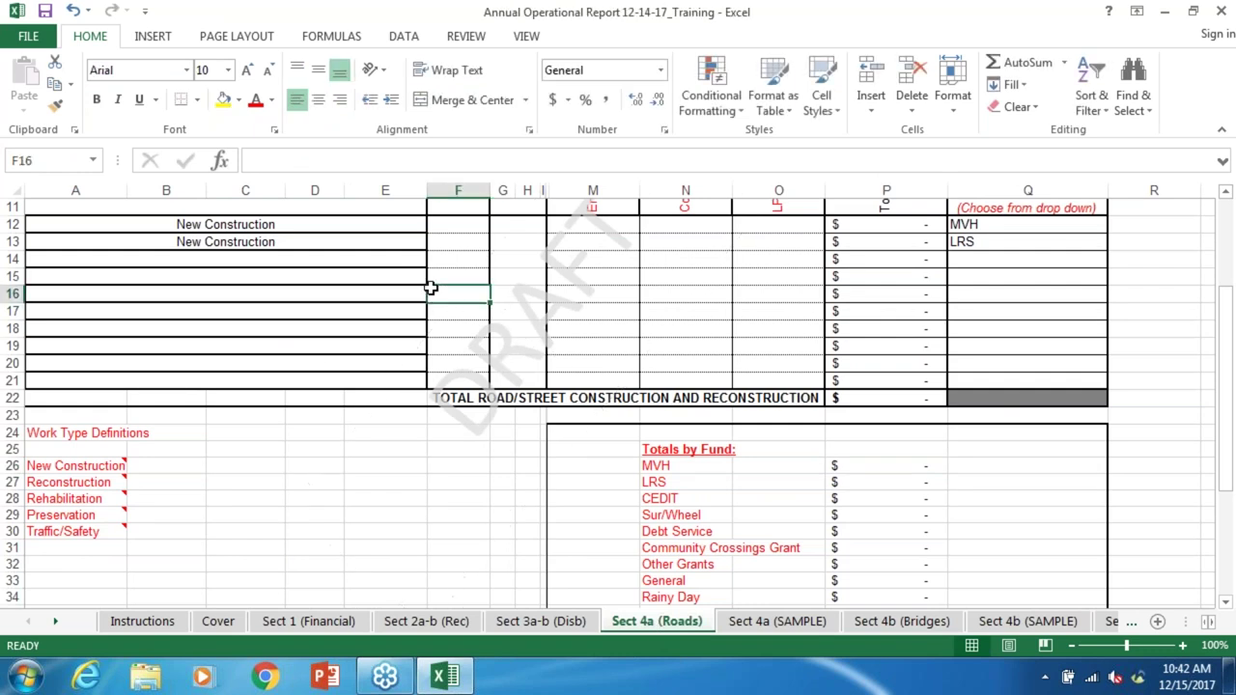
key("Up")
key("Up")
key("Up")
key("Up")
key("Up")
key("Up")
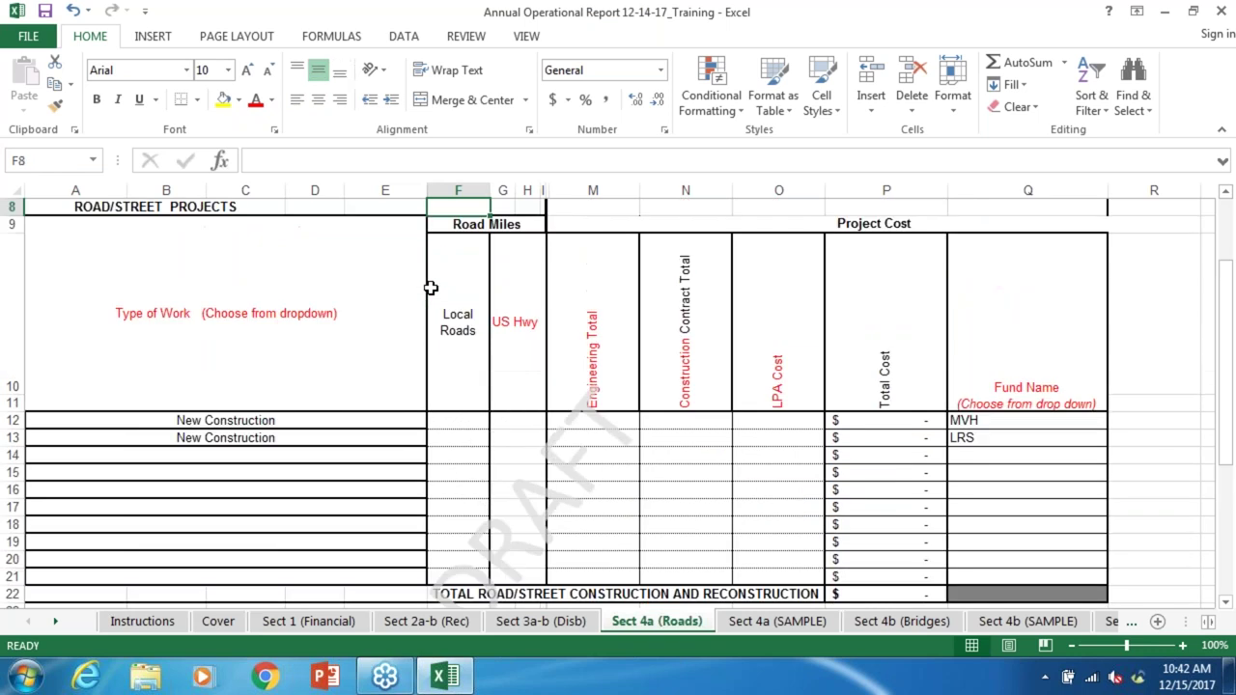
key("Right")
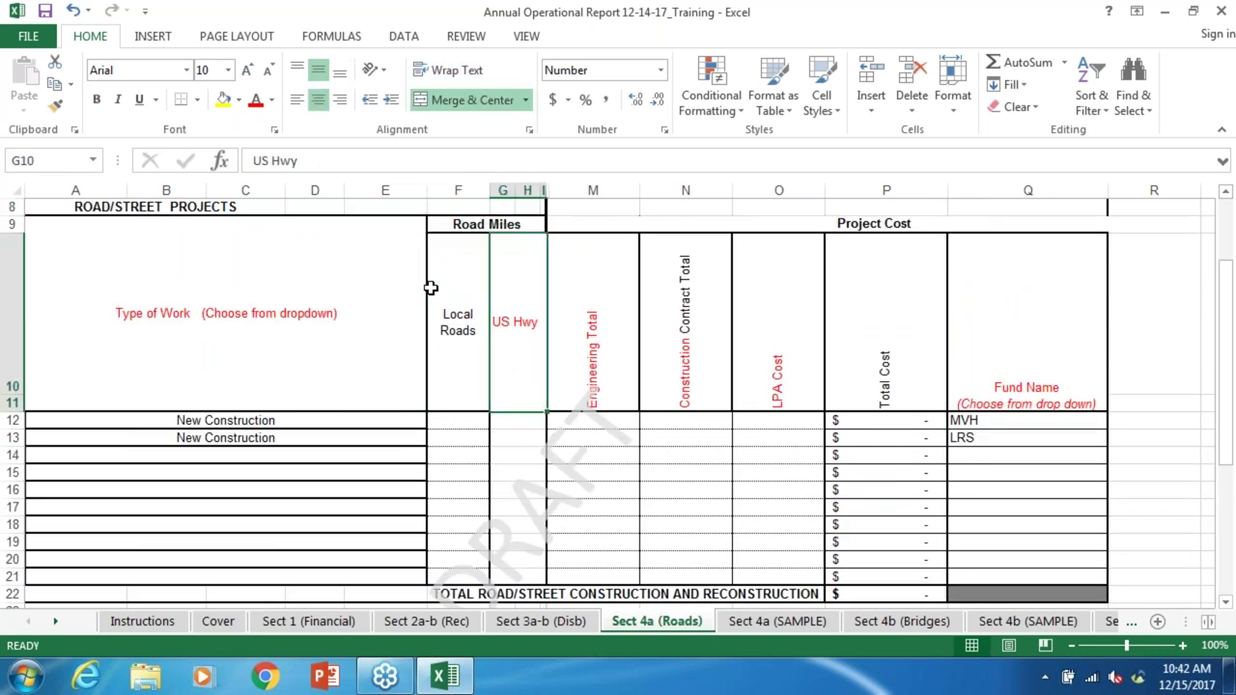
Step: Return to Sect 4b (Bridges) and review the Engineering Total, Construction Contract Total and LPA Cost headings
left_click(903, 622)
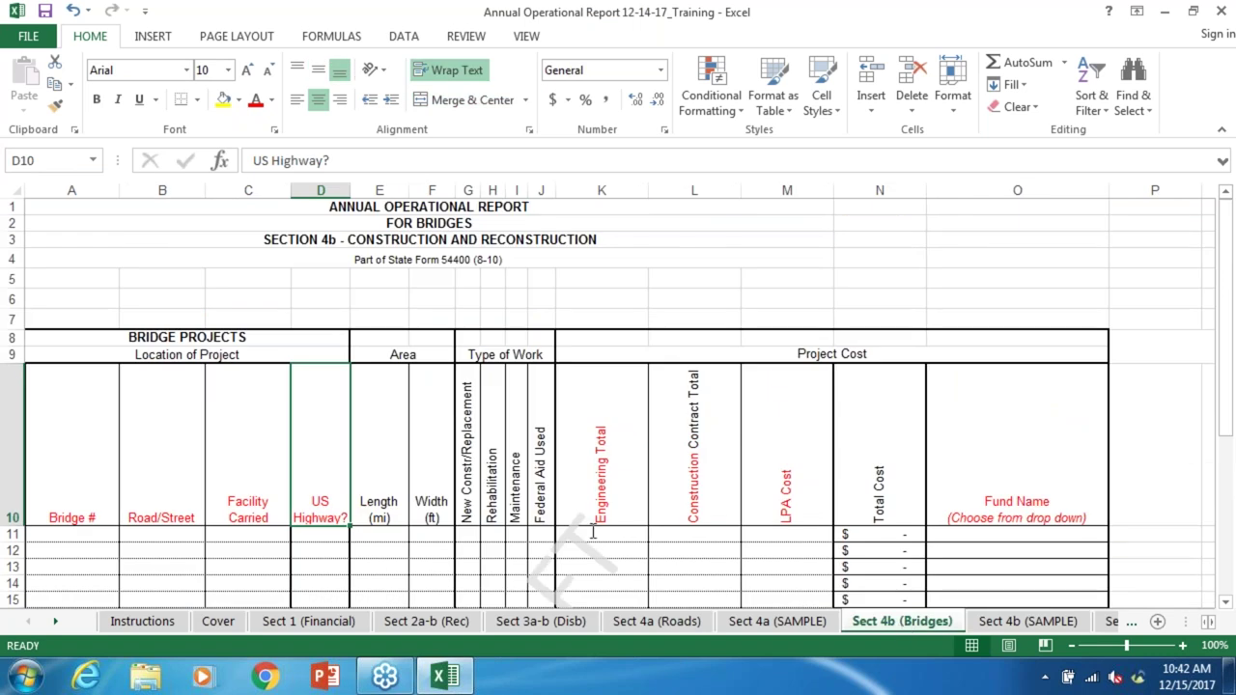
left_click(613, 504)
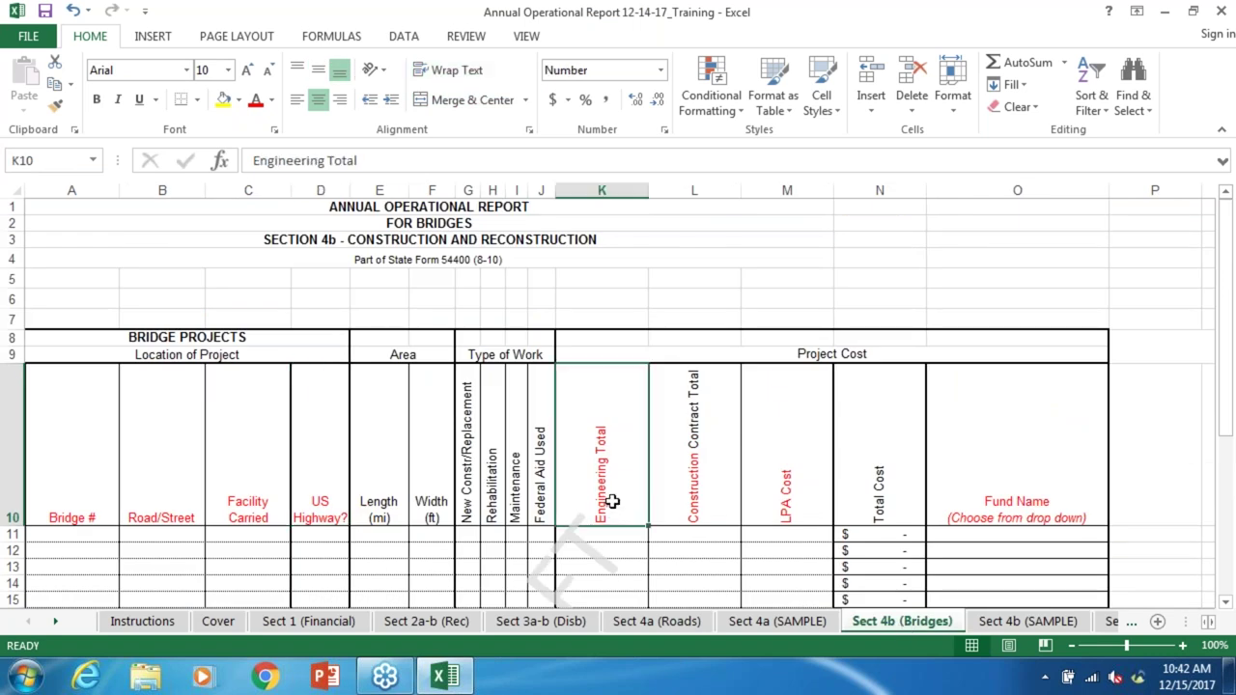
left_click(684, 495)
key("Right")
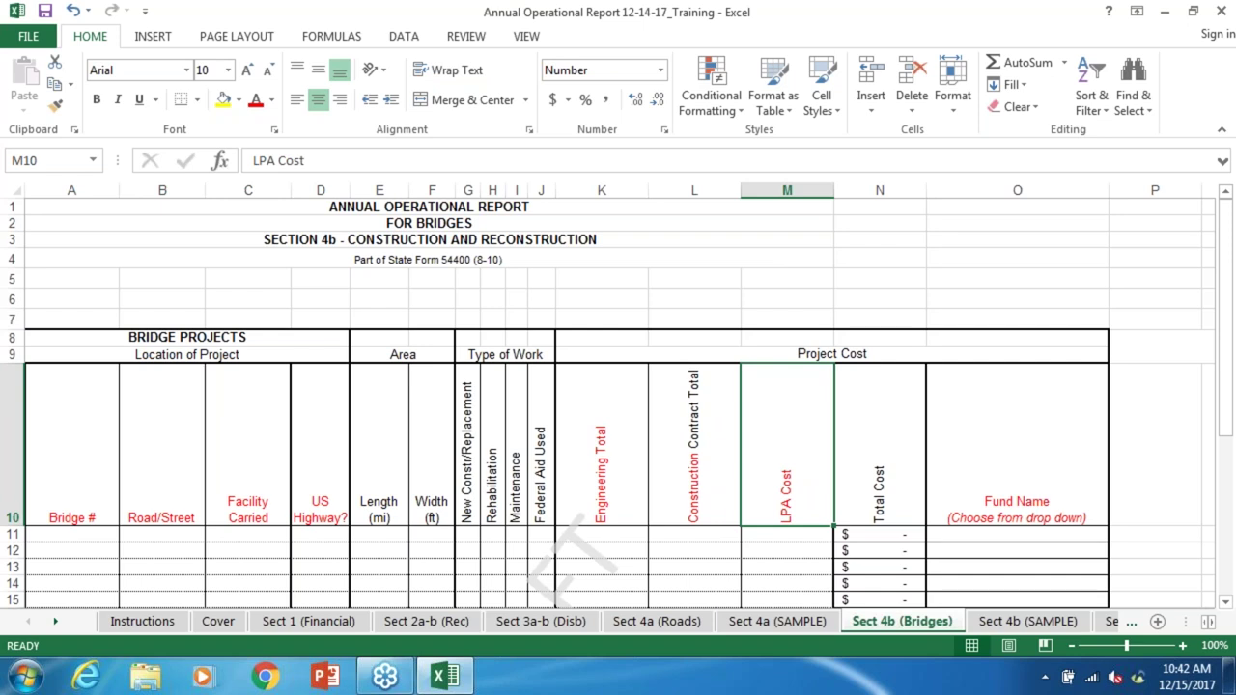
Step: Examine the empty bridge project rows, the total bridge construction row and the Totals by Fund block below them
left_click(778, 535)
key("Down")
key("Down")
key("Down")
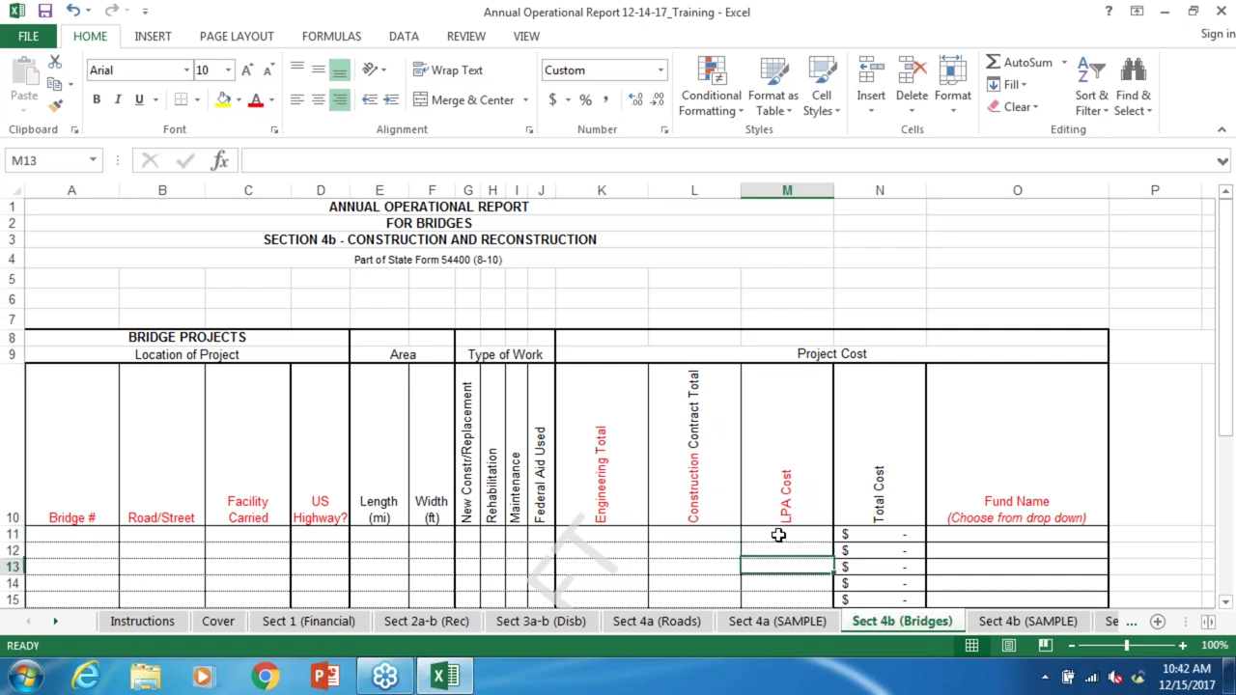
key("Down")
key("Down")
key("Down")
key("Down")
key("Down")
key("Down")
key("Down")
key("Down")
key("Down")
key("Down")
key("Down")
key("Down")
key("Down")
key("Down")
key("Down")
key("Down")
key("Down")
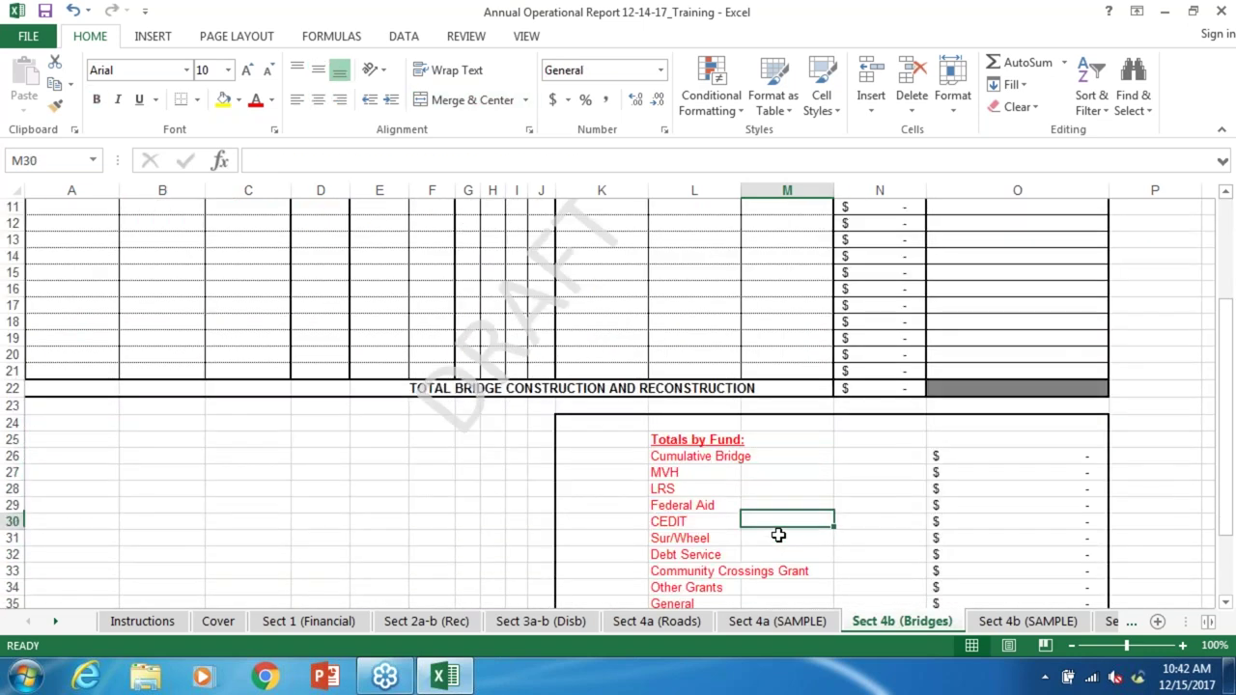
key("Down")
key("Down")
key("Down")
key("Down")
key("Down")
key("Down")
key("Down")
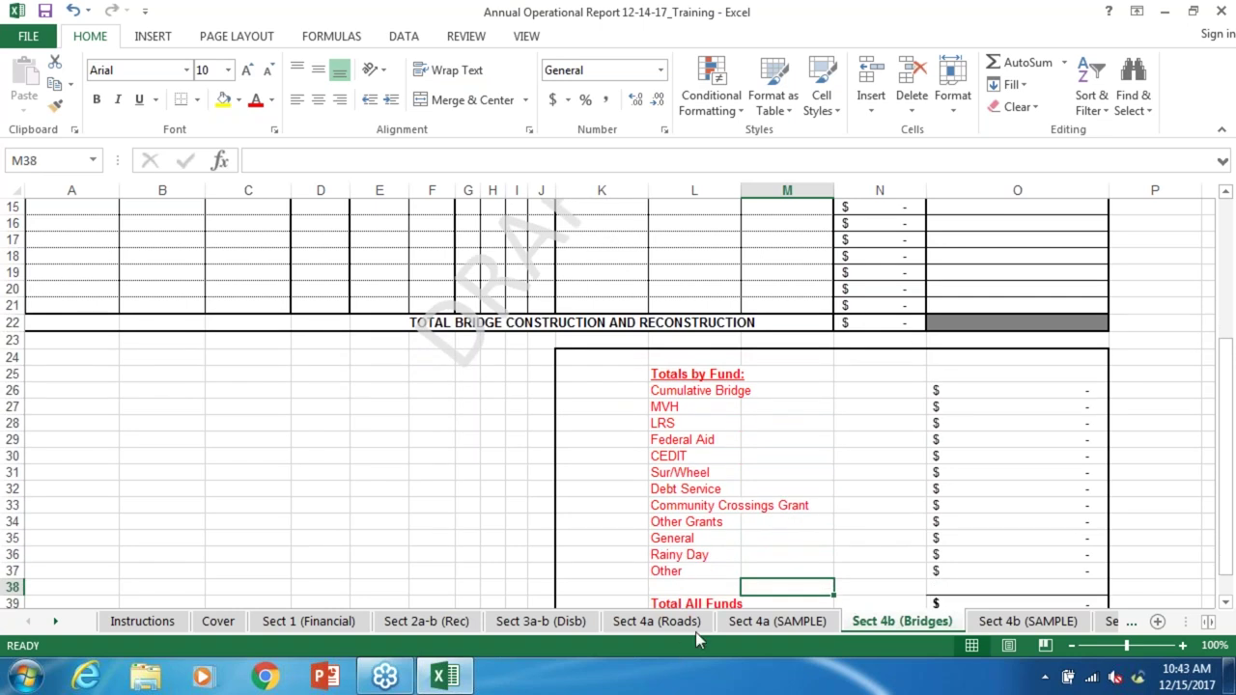
Step: On the Sect 4b (SAMPLE) sheet, examine the sample bridge projects and compare their construction total with Total All Funds
left_click(1027, 620)
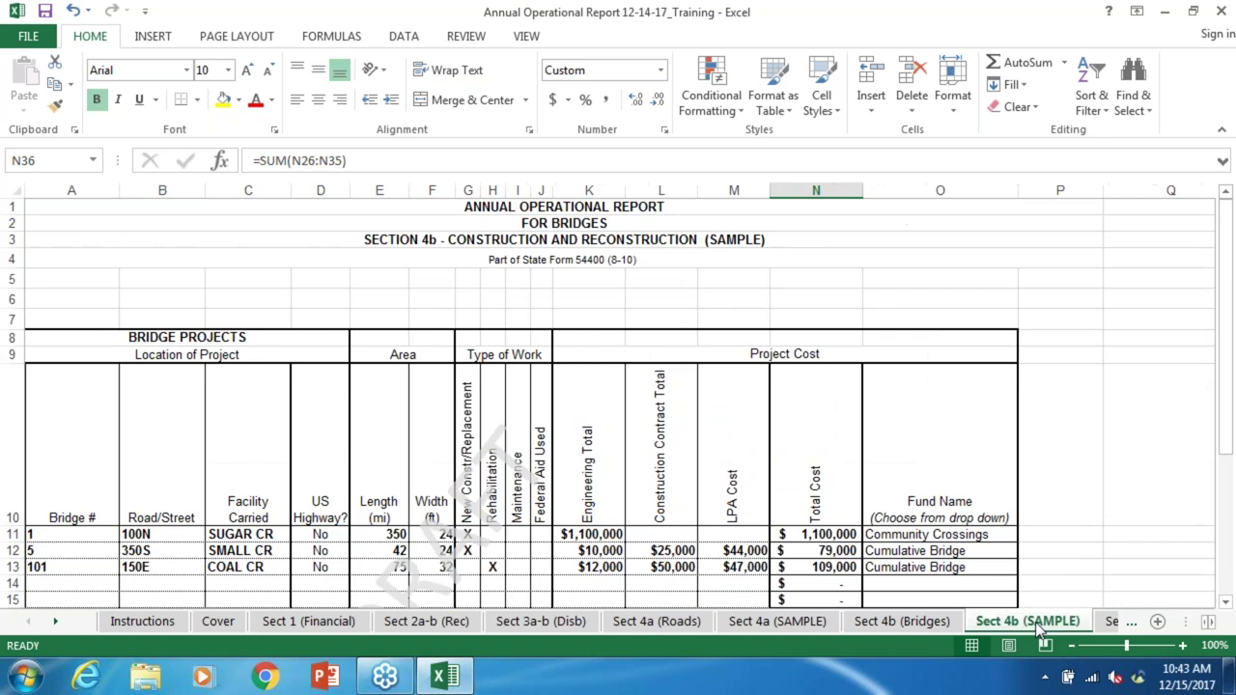
left_click(1110, 497)
key("Down")
key("Down")
key("Down")
key("Down")
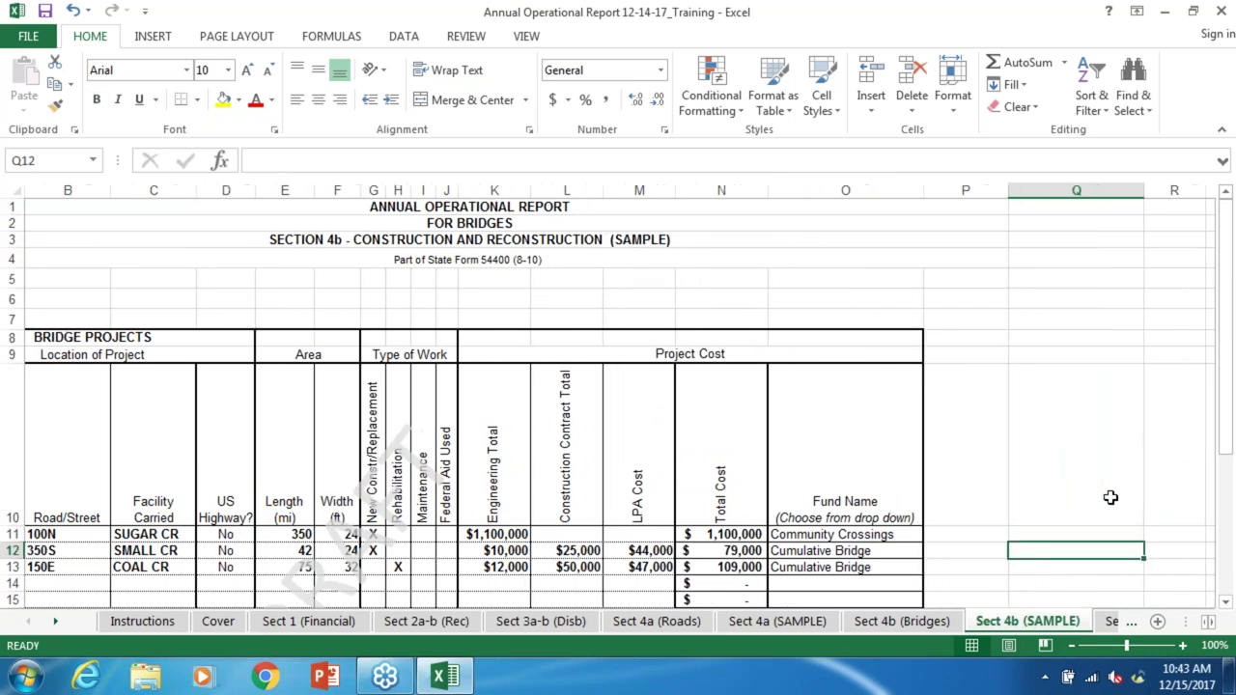
key("Down")
key("Down")
key("Down")
key("Down")
key("Down")
key("Down")
key("Down")
key("Down")
key("Down")
key("Down")
key("Down")
key("Down")
key("Down")
key("Down")
key("Down")
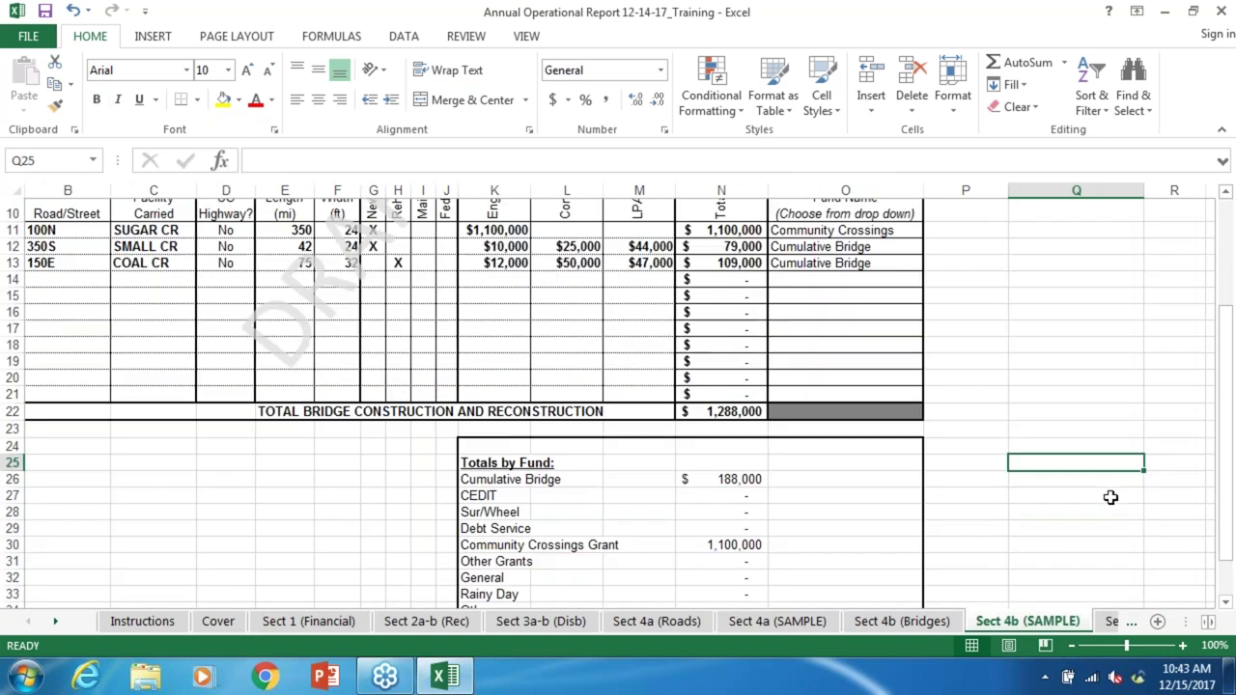
key("Down")
key("Down")
key("Down")
key("Down")
key("Down")
key("Down")
key("Down")
key("Down")
key("Down")
key("Down")
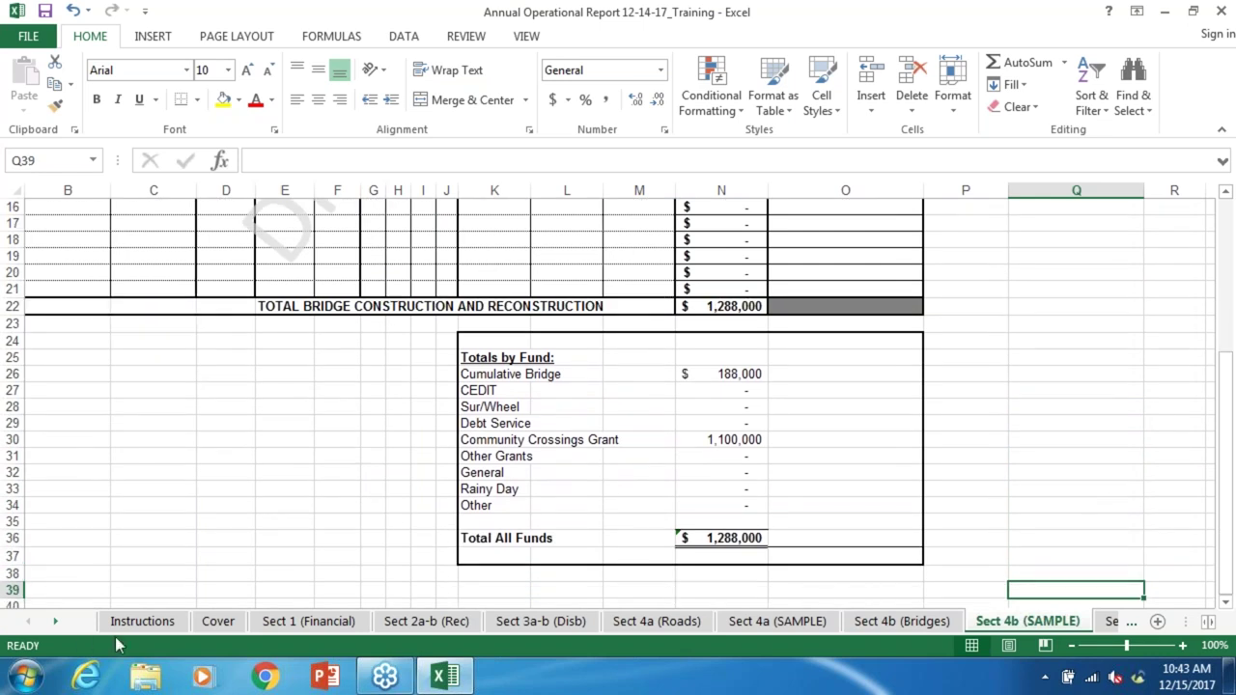
Step: Bring the names of the Section 5 to Section 7 sheets into view in the workbook's sheet list
left_click(58, 625)
left_click(58, 625)
left_click(58, 625)
left_click(58, 626)
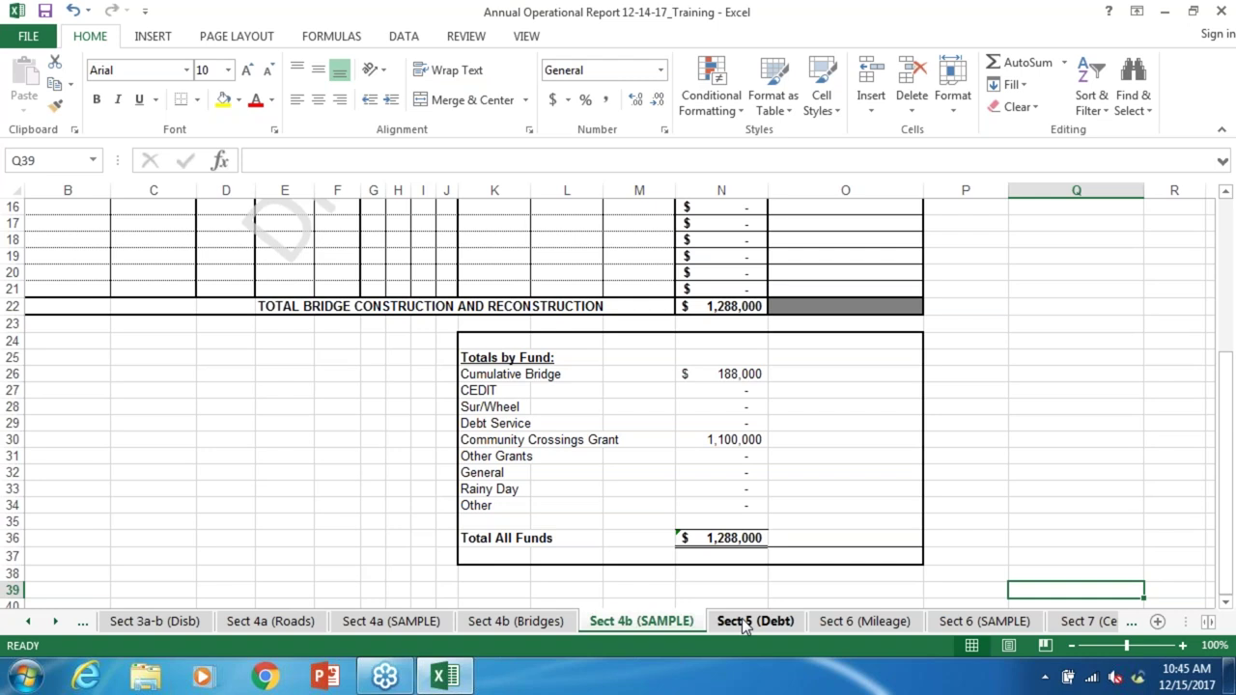
key("Up")
key("Left")
key("Left")
key("Left")
key("Left")
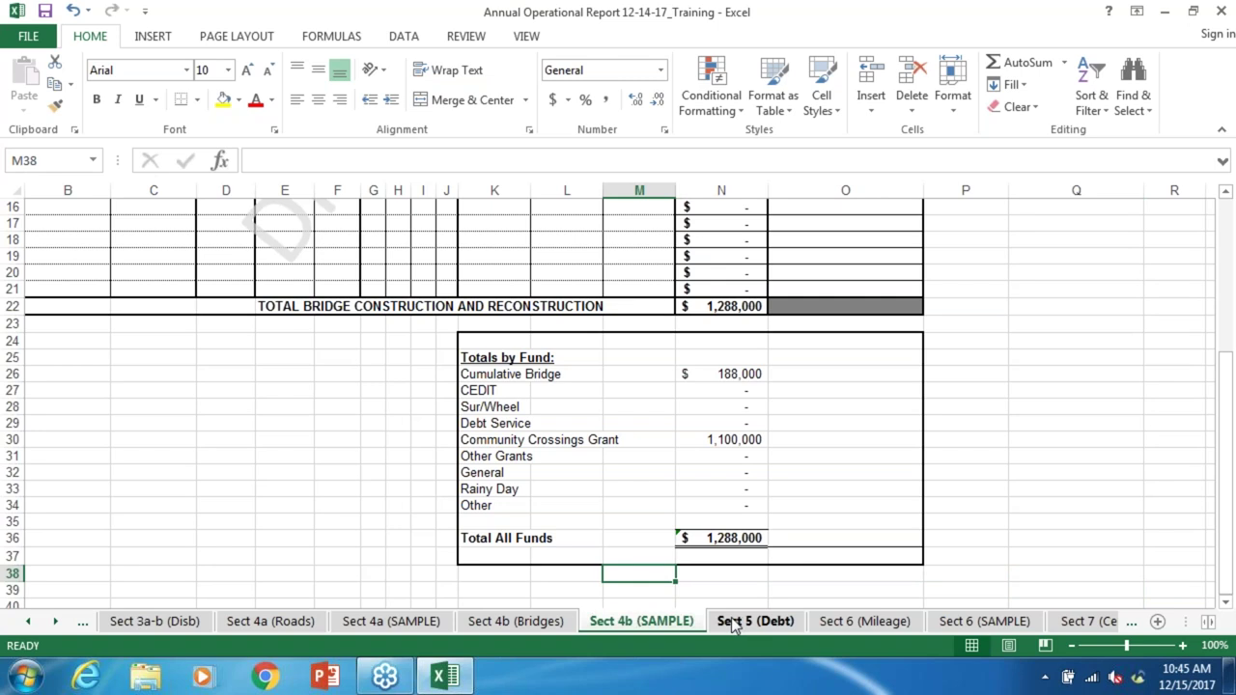
Step: On the Sect 4a (Roads) sheet, set the Type of Work in row 14 to Preservation and select its Local Roads cell
left_click(270, 623)
left_click(599, 450)
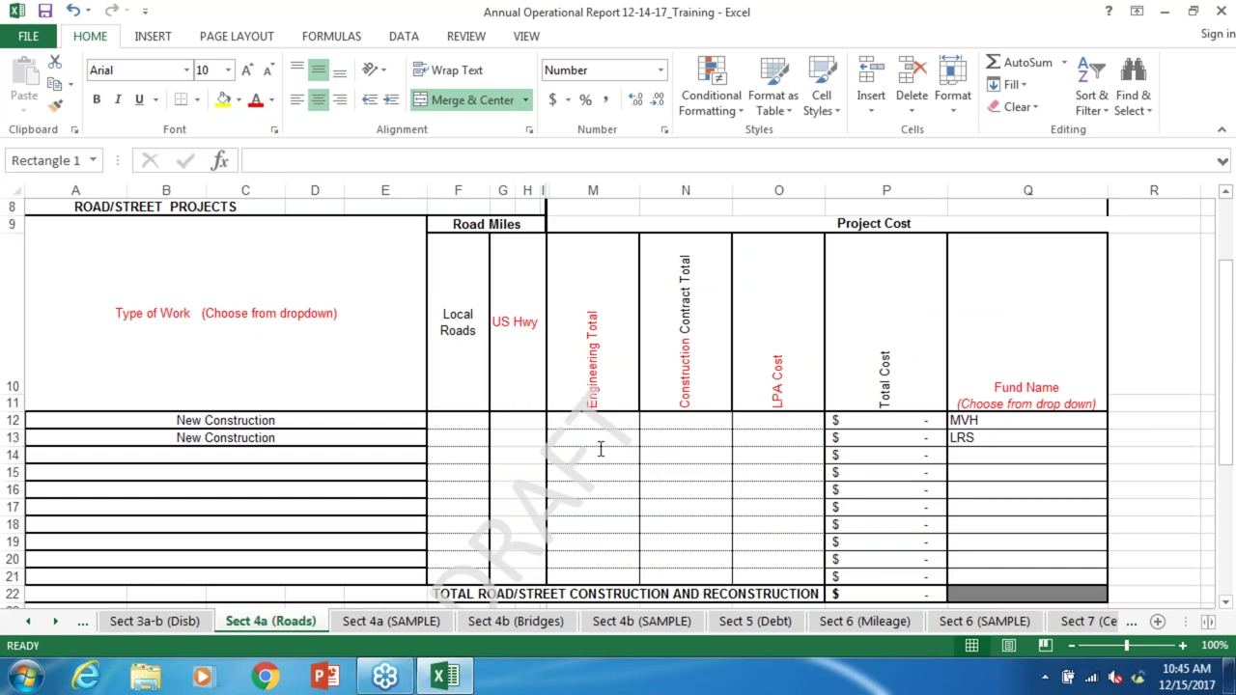
left_click(741, 487)
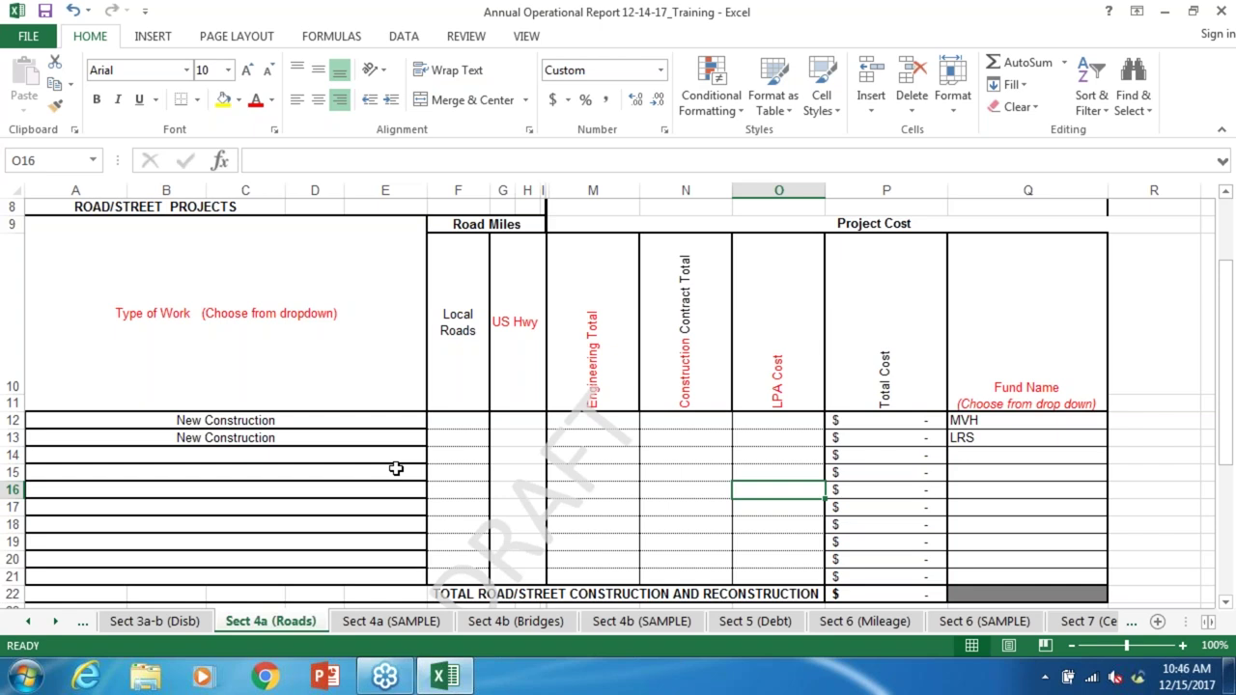
left_click(397, 458)
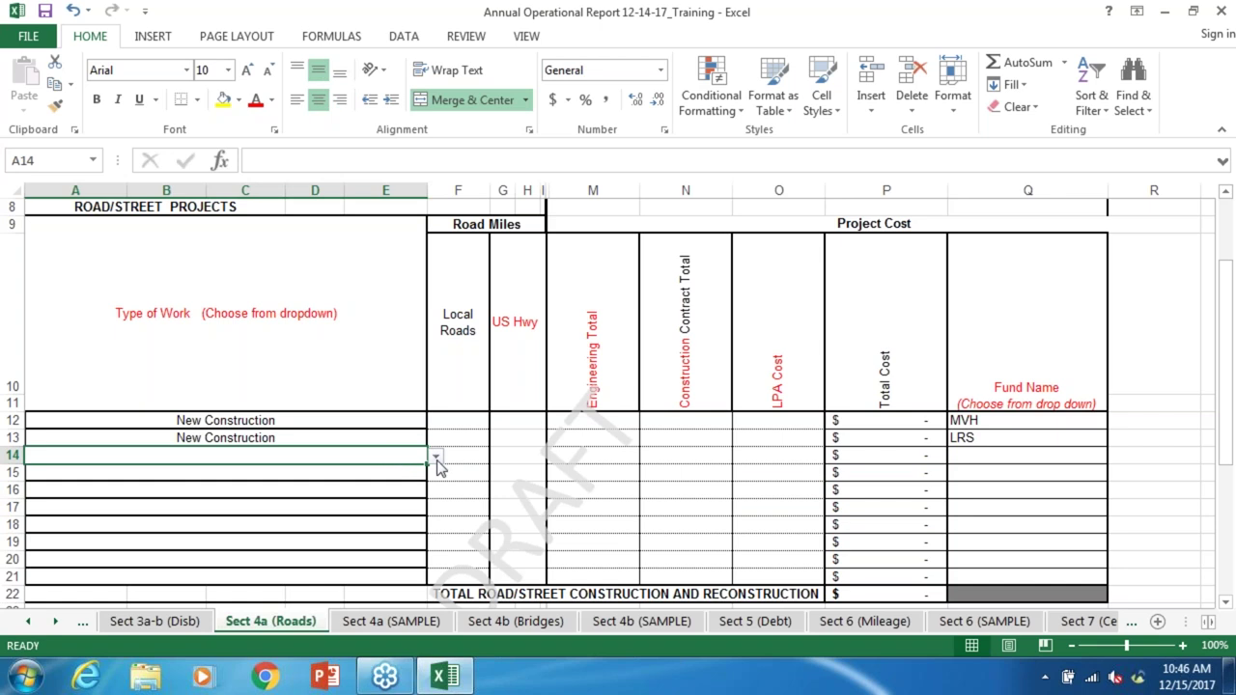
left_click(436, 460)
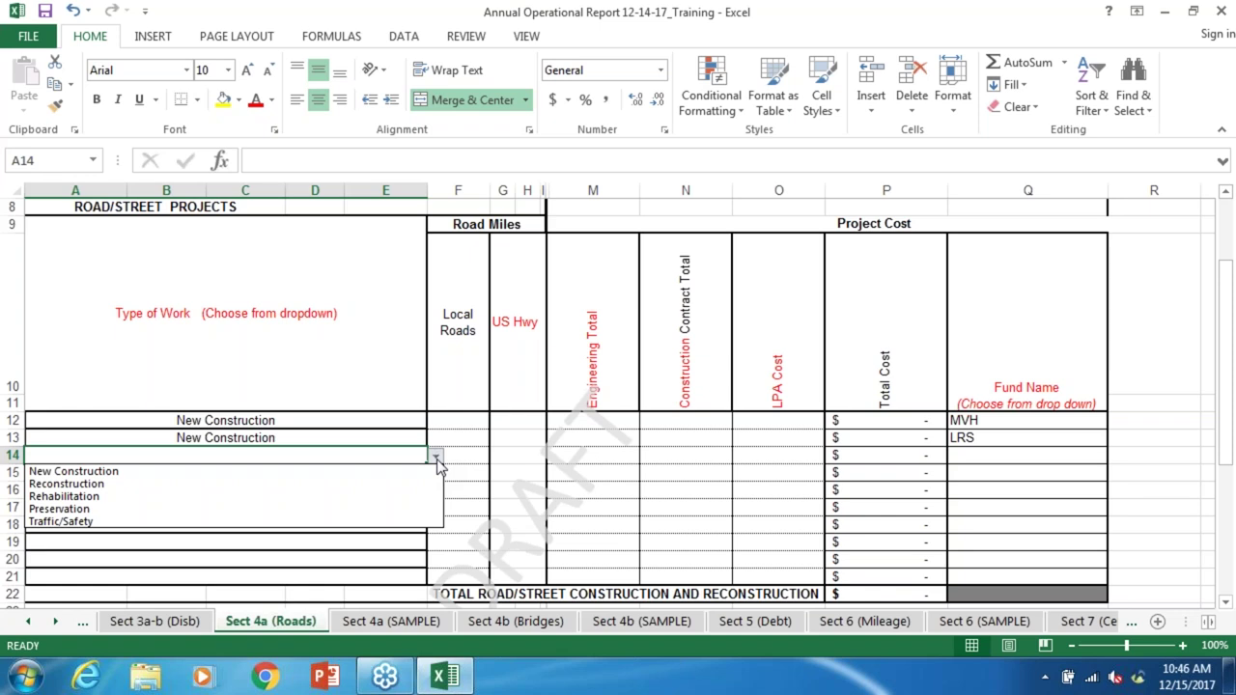
left_click(411, 508)
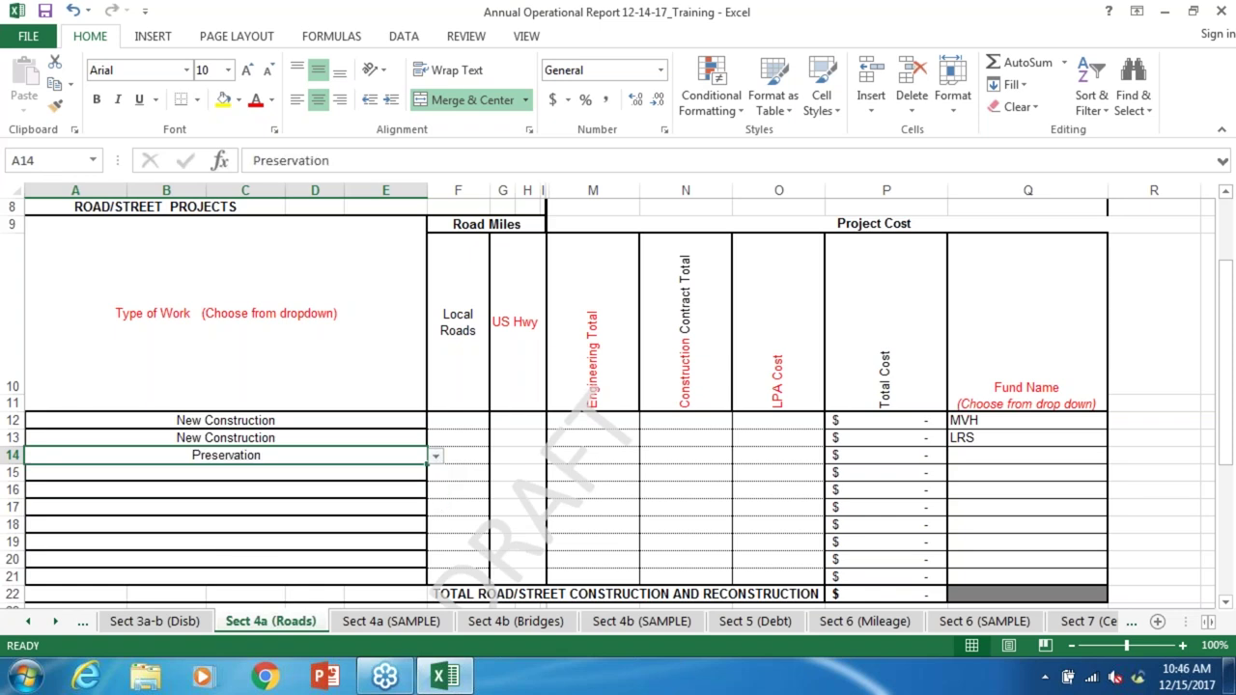
left_click(464, 458)
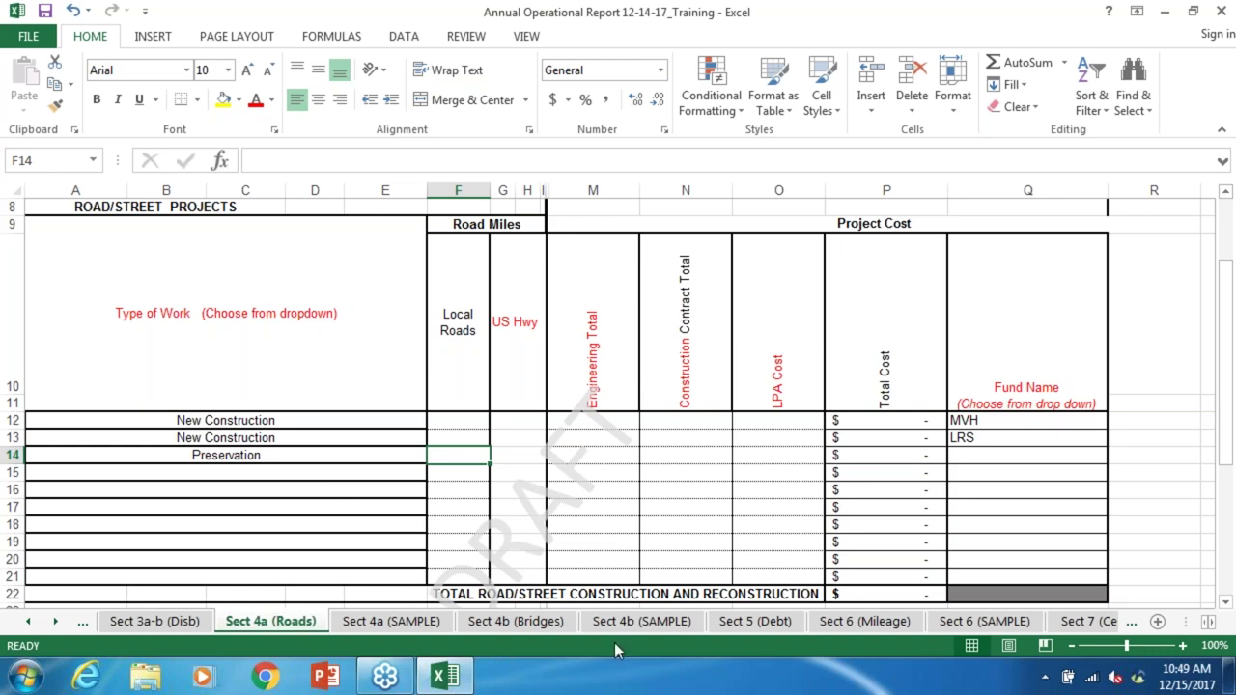
Step: On the Sect 5 (Debt) sheet, look through the Bonds, Notes/Loans and Leases blocks and return to the area above the Bonds headings
left_click(756, 622)
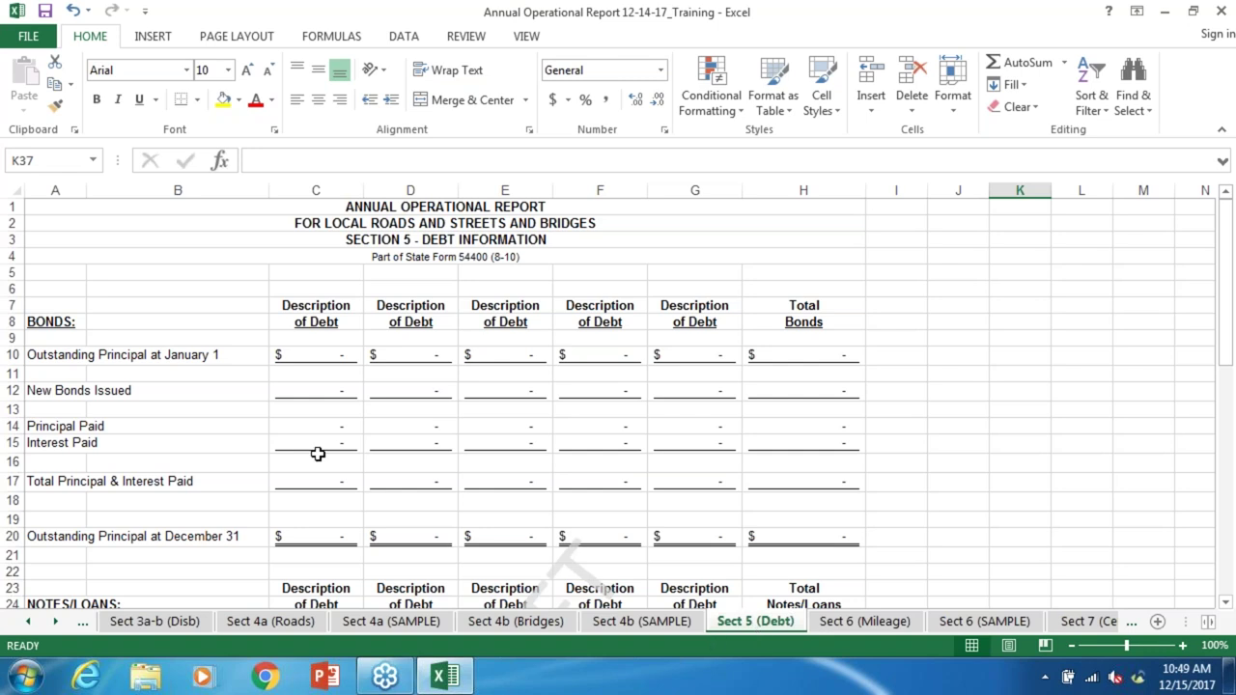
left_click(90, 321)
key("Down")
key("Down")
key("Down")
key("Down")
key("Down")
key("Down")
key("Down")
key("Down")
key("Down")
key("Down")
key("Down")
key("Down")
key("Down")
key("Down")
key("Down")
key("Down")
key("Down")
key("Down")
key("Down")
key("Down")
key("Down")
key("Down")
key("Down")
key("Down")
key("Down")
key("Down")
key("Down")
key("Down")
key("Down")
key("Down")
key("Down")
key("Down")
key("Down")
key("Down")
key("Up")
key("Up")
key("Up")
key("Up")
key("Up")
key("Up")
key("Up")
key("Up")
key("Up")
key("Up")
key("Up")
key("Up")
key("Up")
key("Up")
key("Up")
key("Up")
key("Up")
key("Up")
key("Up")
key("Up")
key("Up")
key("Up")
key("Up")
key("Up")
key("Up")
key("Up")
key("Up")
key("Up")
key("Down")
key("Down")
key("Down")
key("Up")
key("Up")
key("Up")
key("Up")
key("Up")
key("Down")
key("Down")
key("Down")
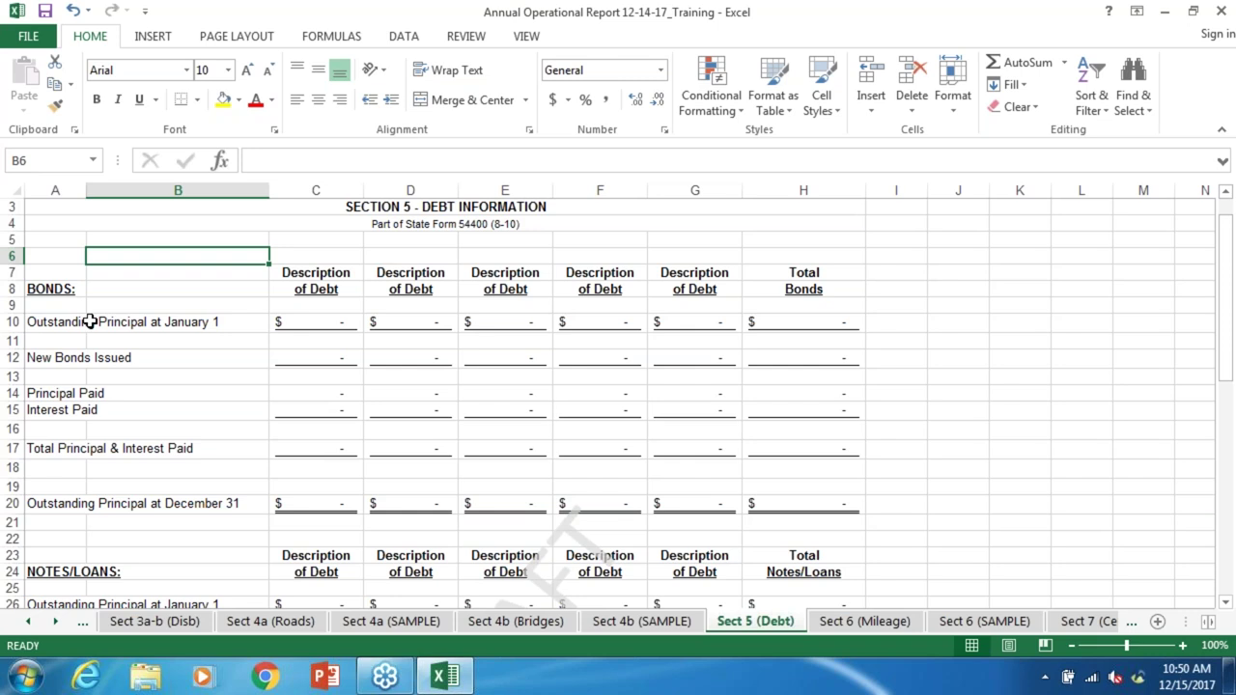
Step: Examine the five Description of Debt column headings of the Bonds block, from C7 across to G7
key("Down")
key("Right")
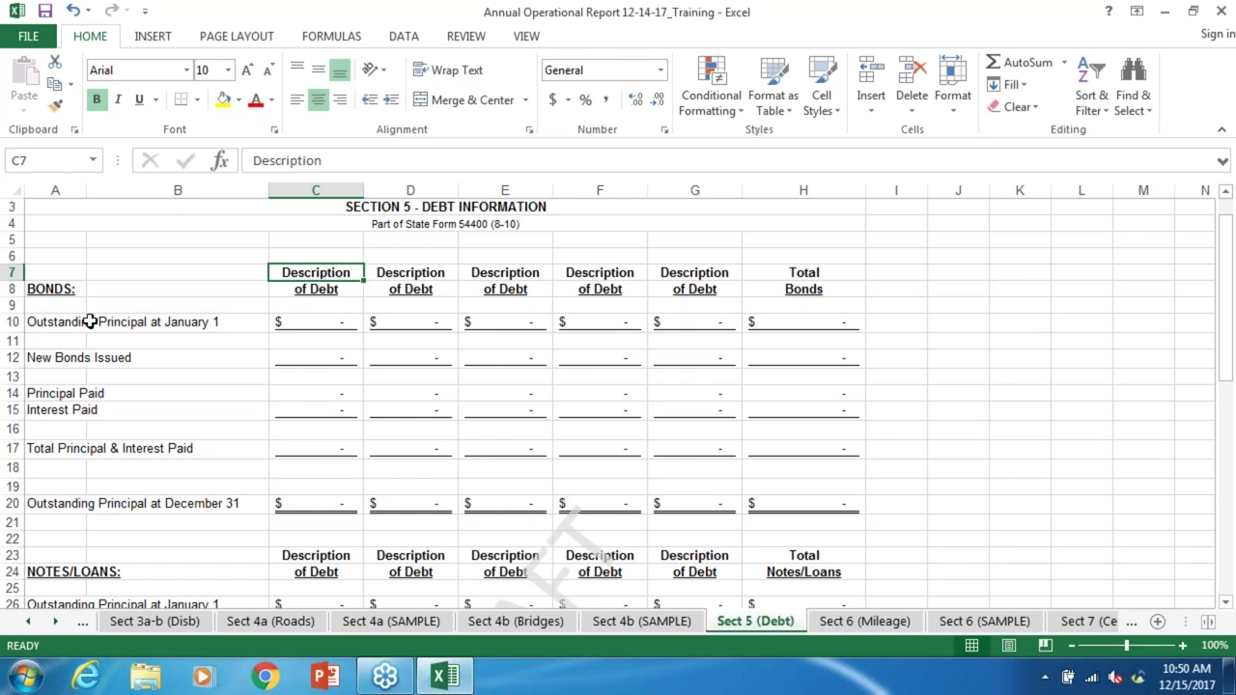
key("Right")
key("Right")
key("Right")
key("Right")
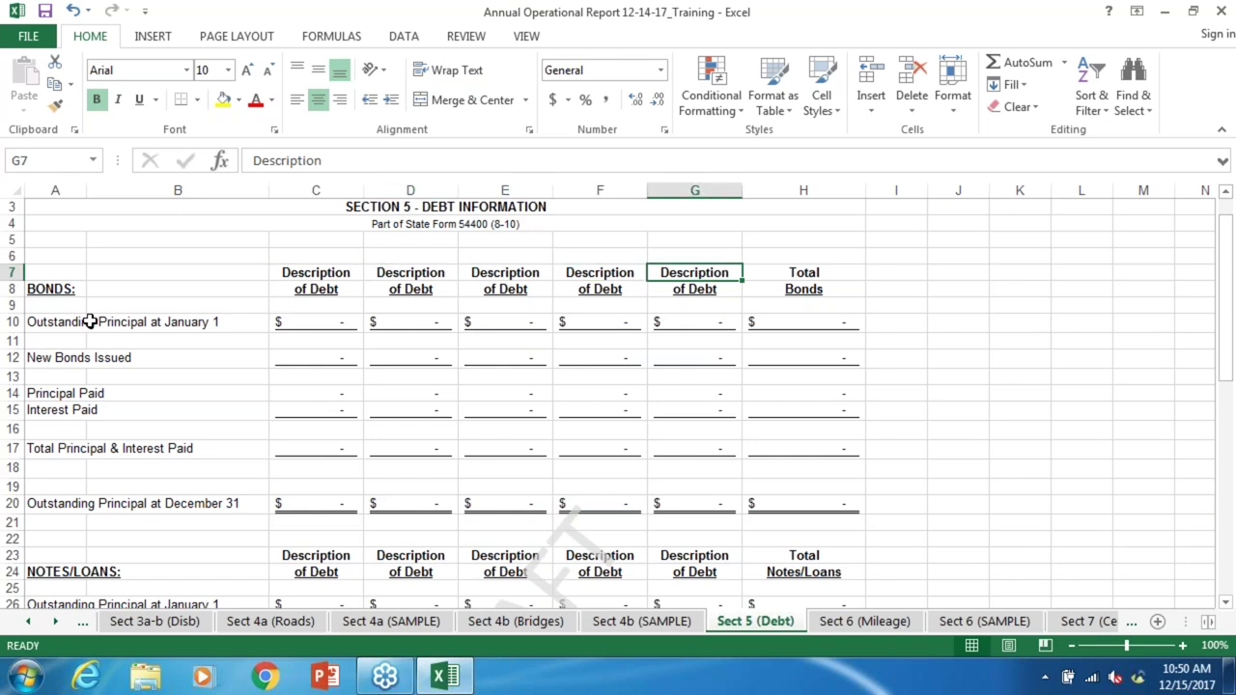
Step: Examine the first bond column row by row, from Outstanding Principal at January 1 down to Outstanding Principal at December 31
key("Left")
key("Left")
key("Left")
key("Left")
key("Left")
key("Down")
key("Down")
key("Down")
key("Right")
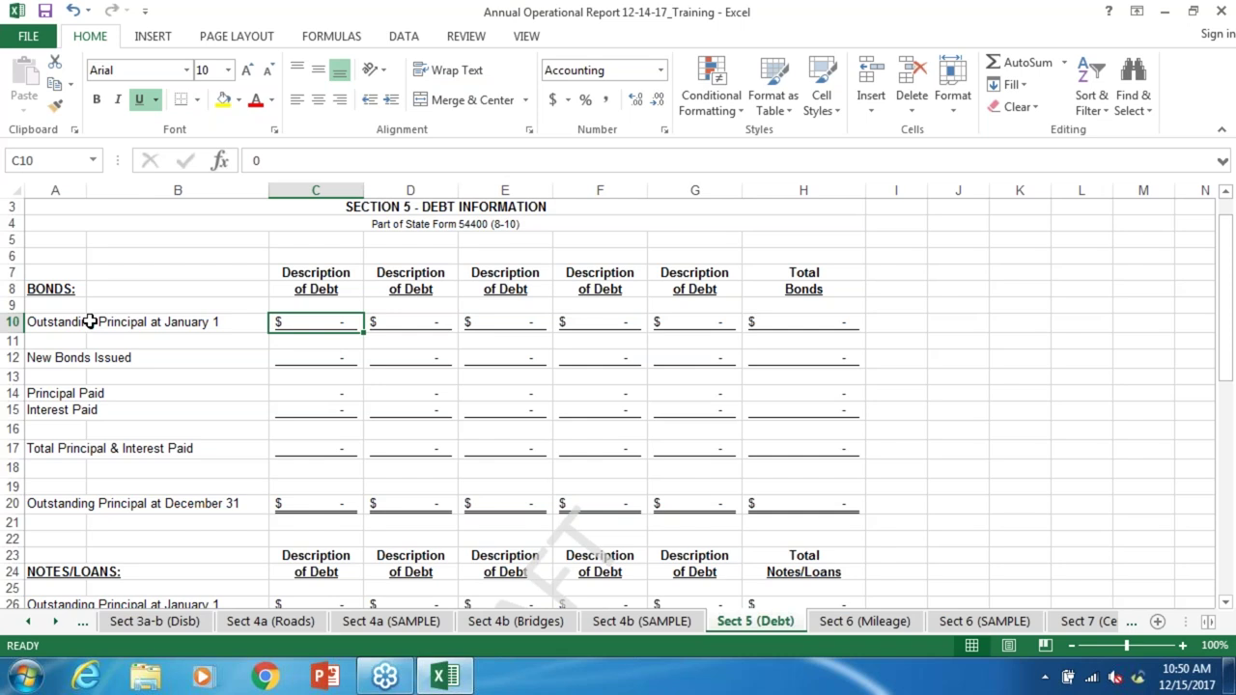
key("Down")
key("Down")
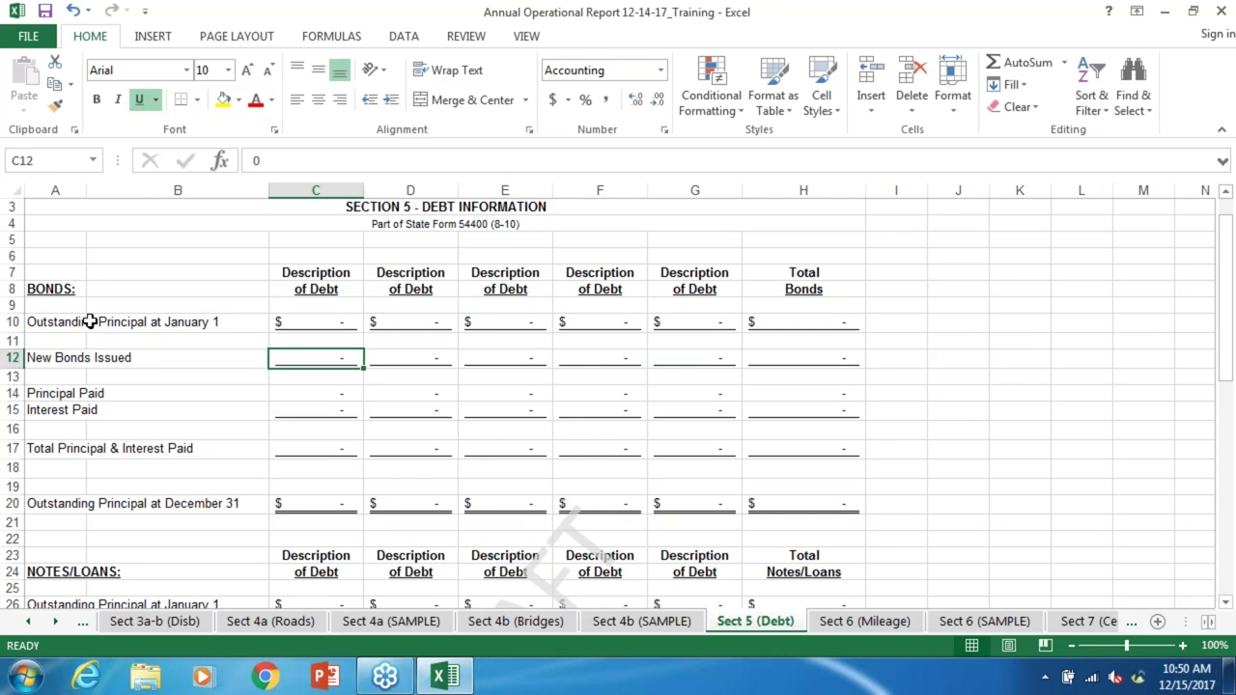
key("Down")
key("Down")
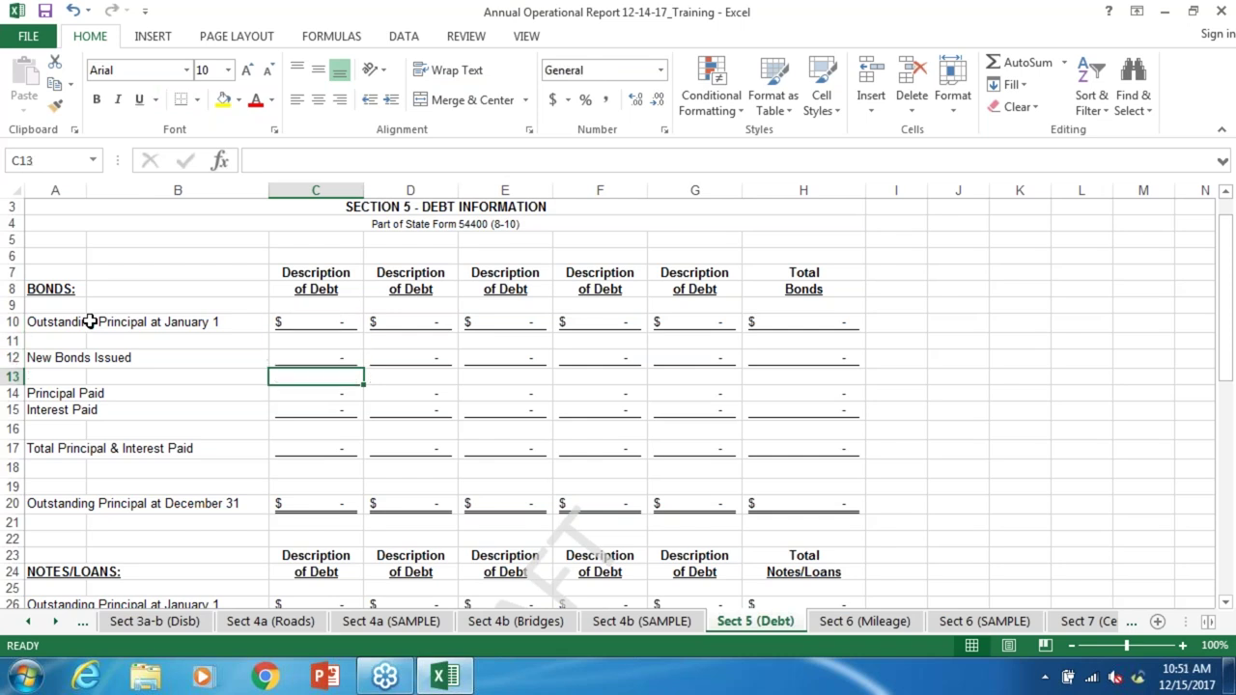
key("Down")
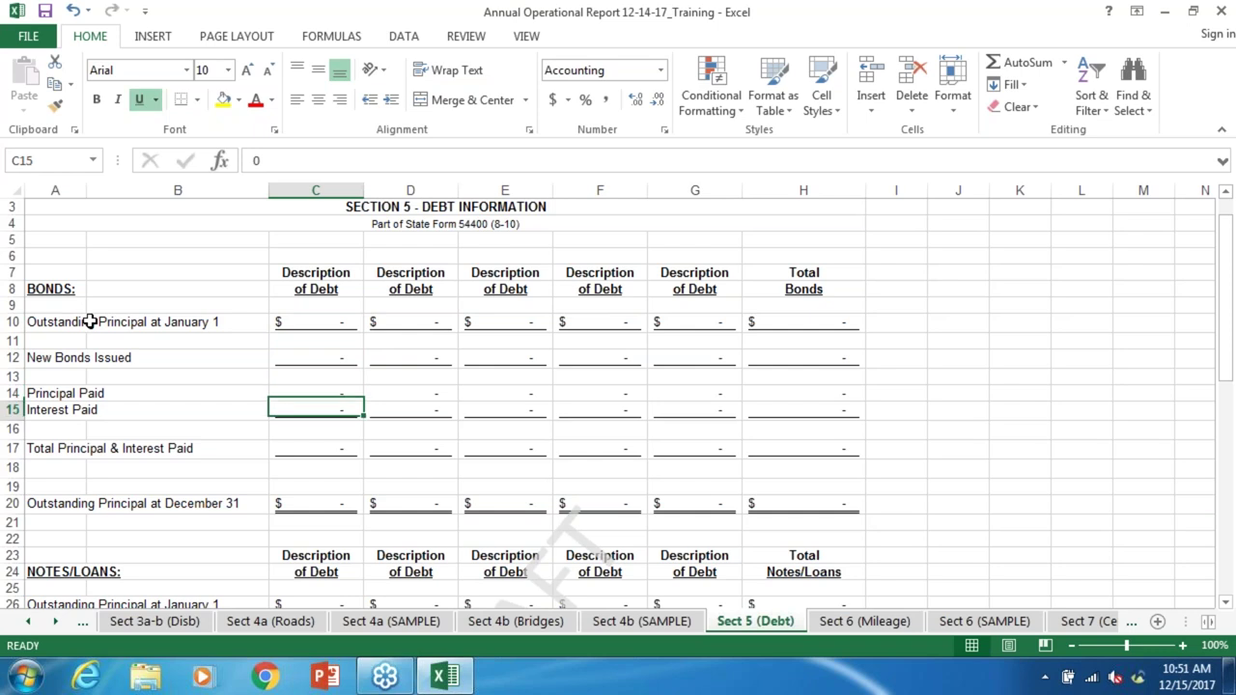
key("Down")
key("Down")
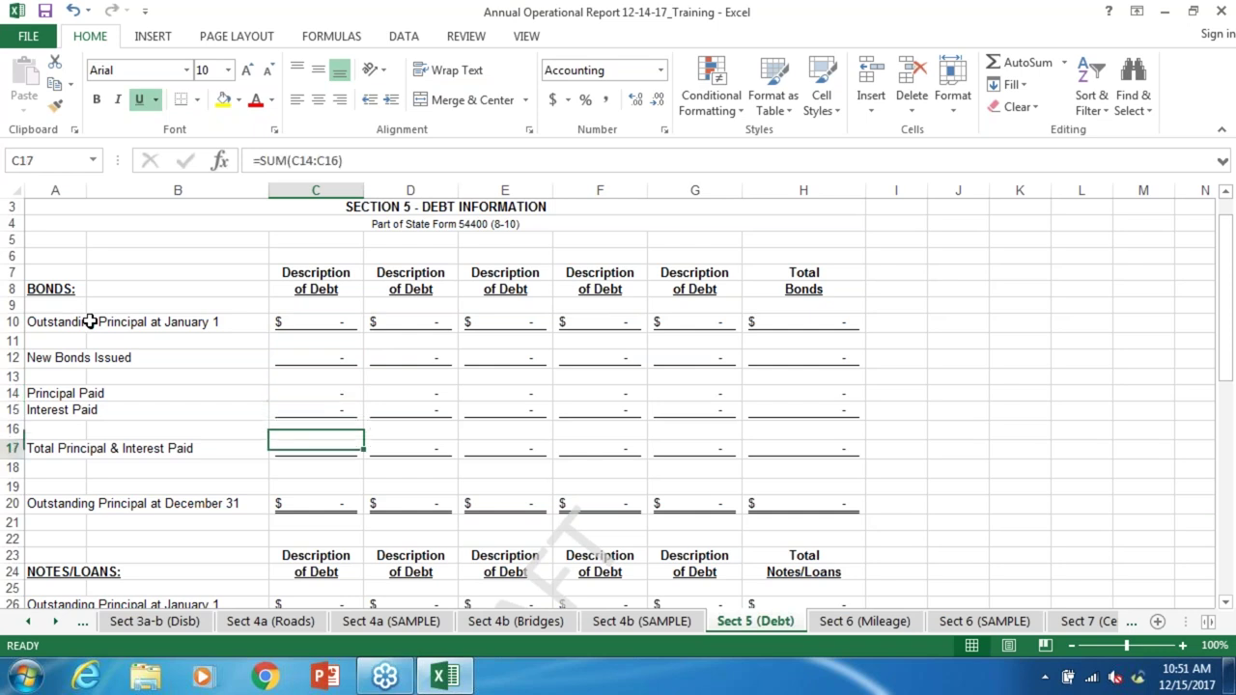
key("Down")
key("Down")
key("Down")
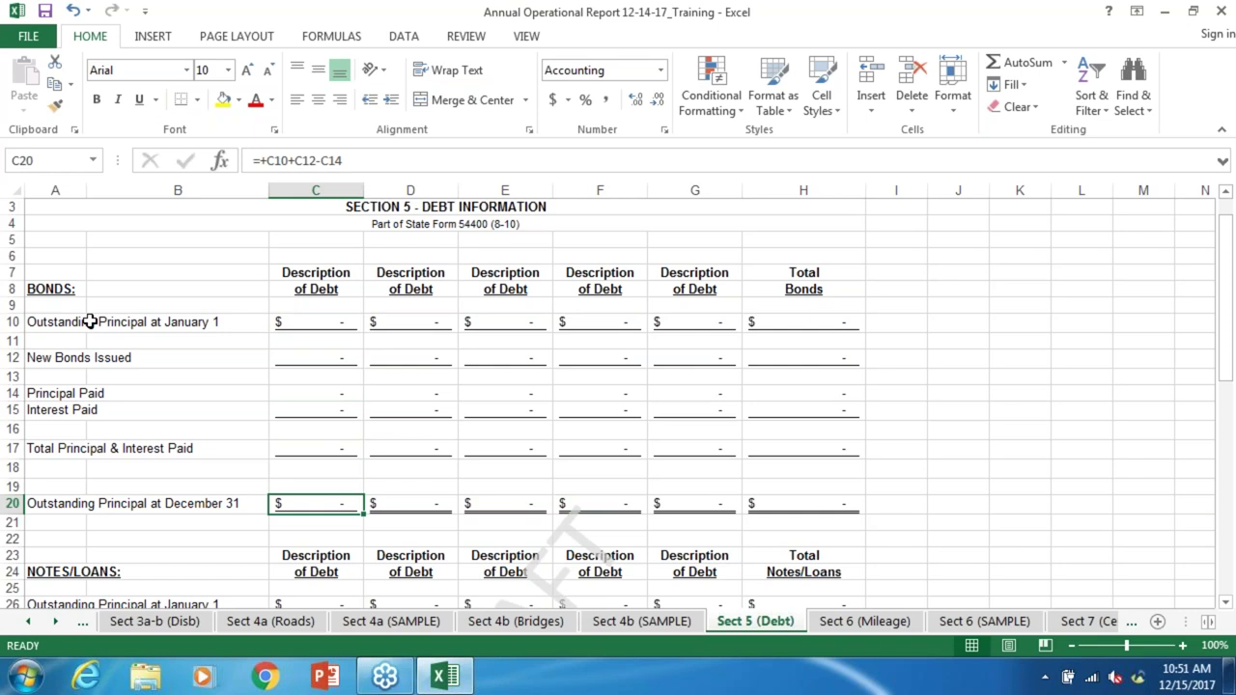
Step: Follow the December 31 principal row across the debt columns and select the Total Bonds cell for Total Principal & Interest Paid
key("Right")
key("Right")
key("Right")
key("Right")
key("Right")
key("Right")
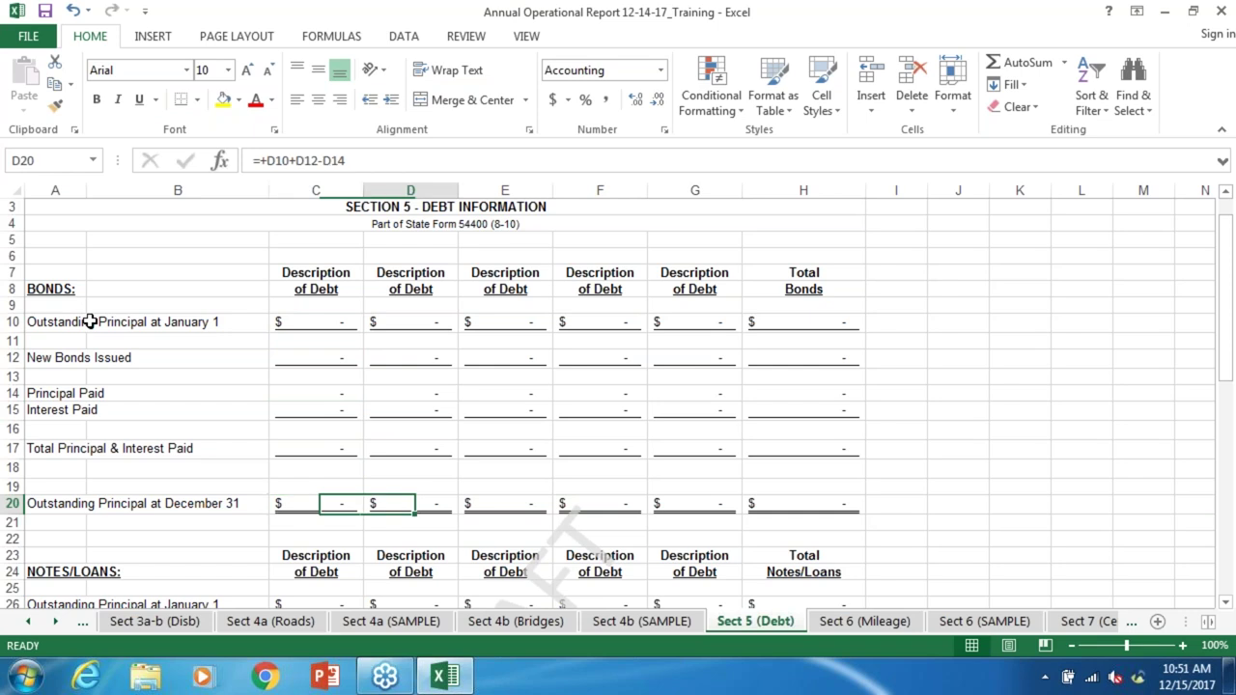
key("Up")
key("Up")
key("Up")
key("Left")
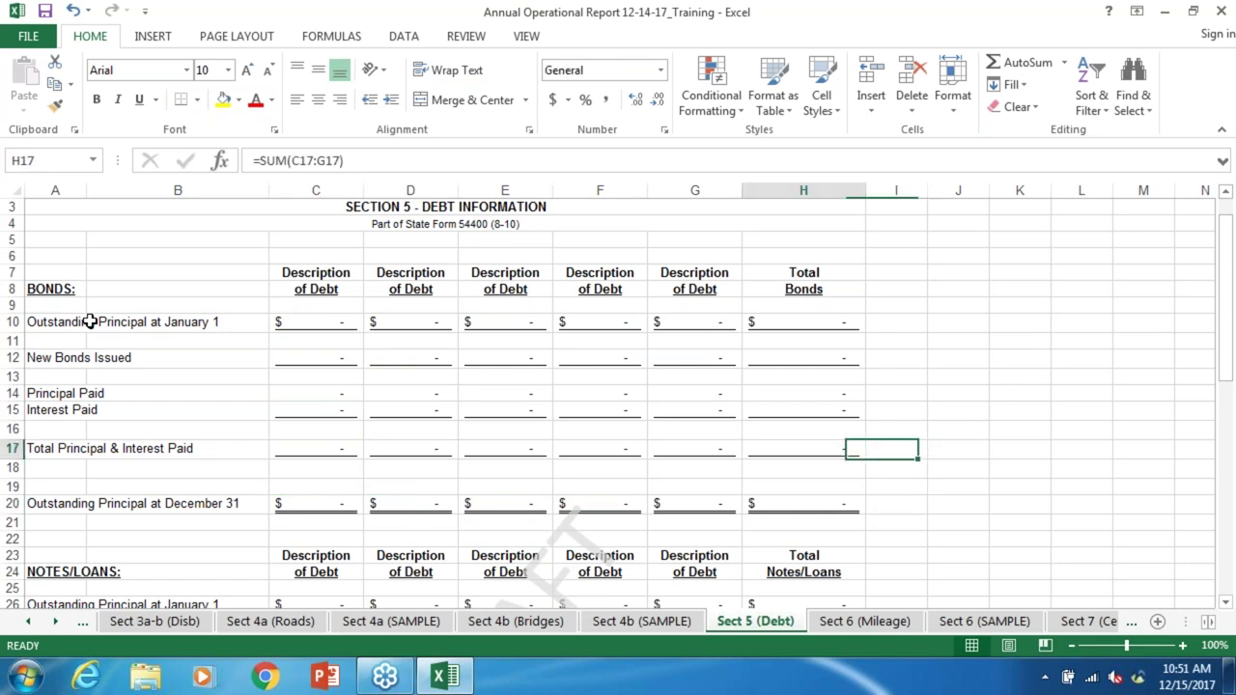
Step: On the Sect 1 (Financial) sheet, locate the Bond Proceeds and Note/Loan Proceeds receipt rows that relate to new debt
left_click(29, 623)
left_click(29, 623)
left_click(29, 623)
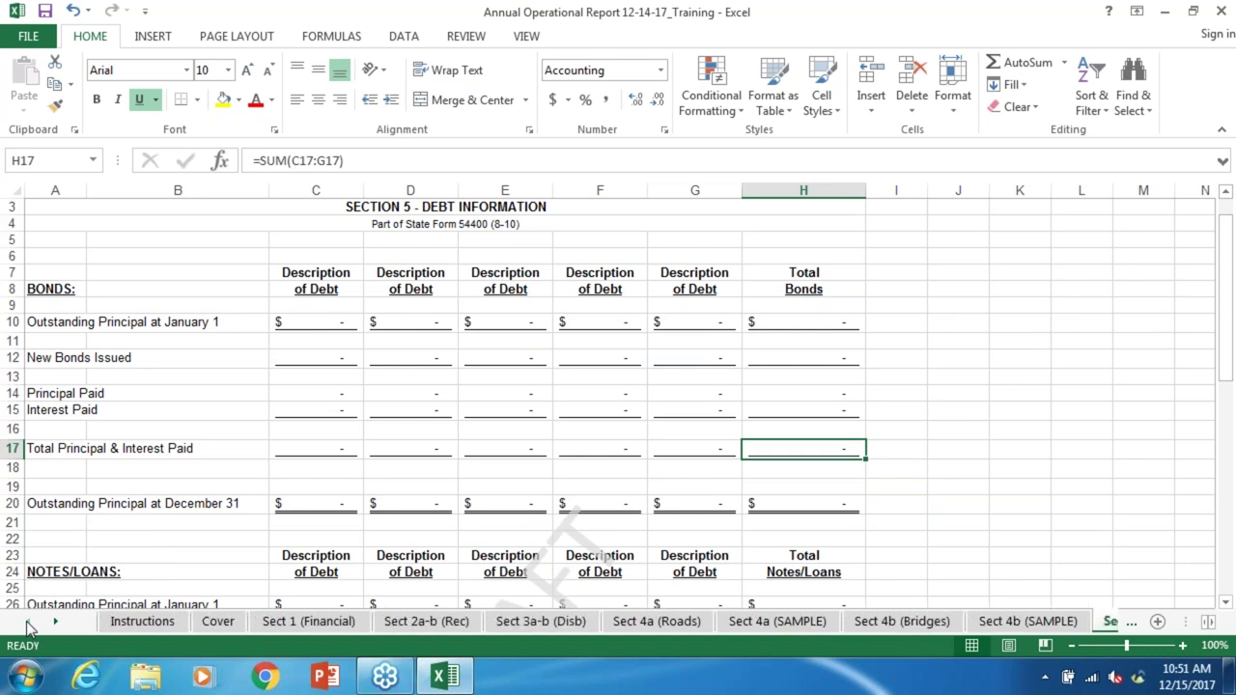
left_click(329, 625)
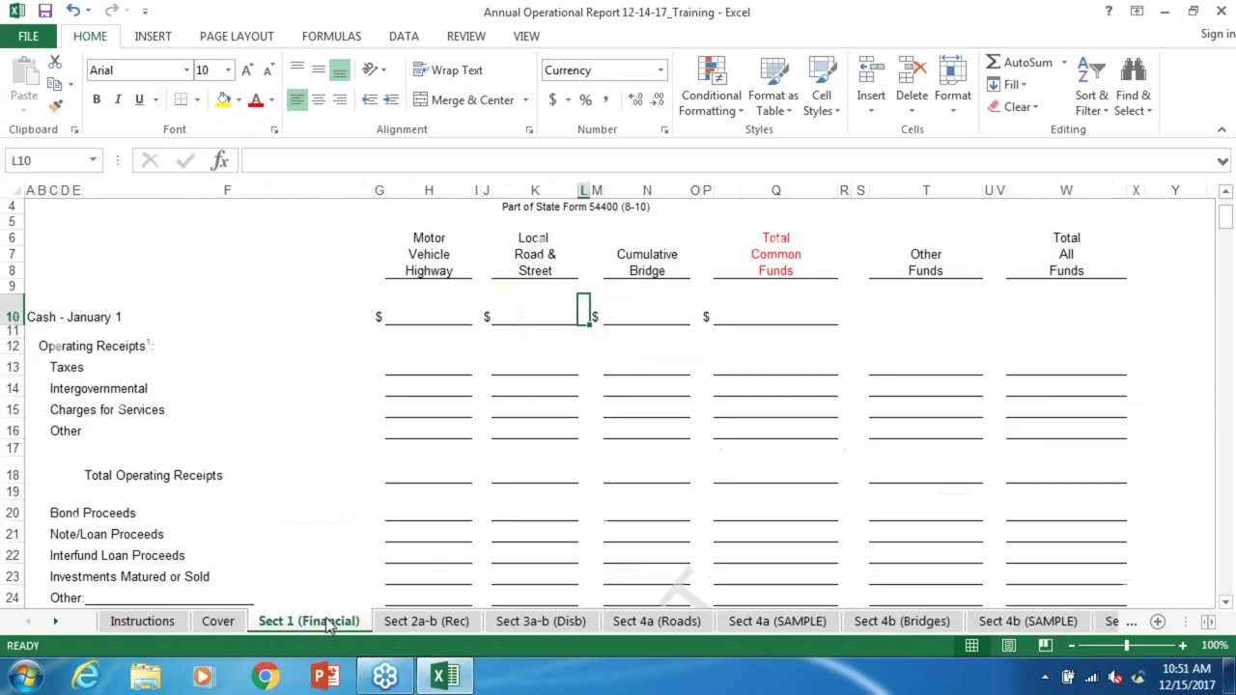
left_click(204, 509)
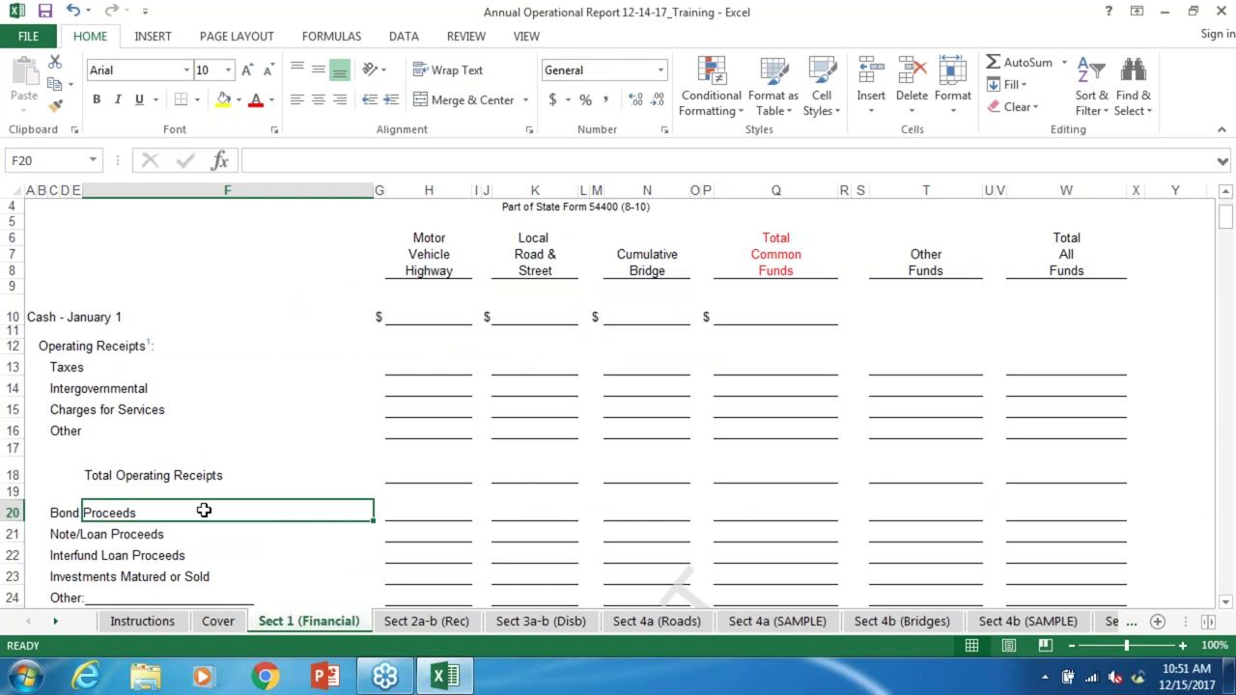
key("Left")
key("Left")
key("Down")
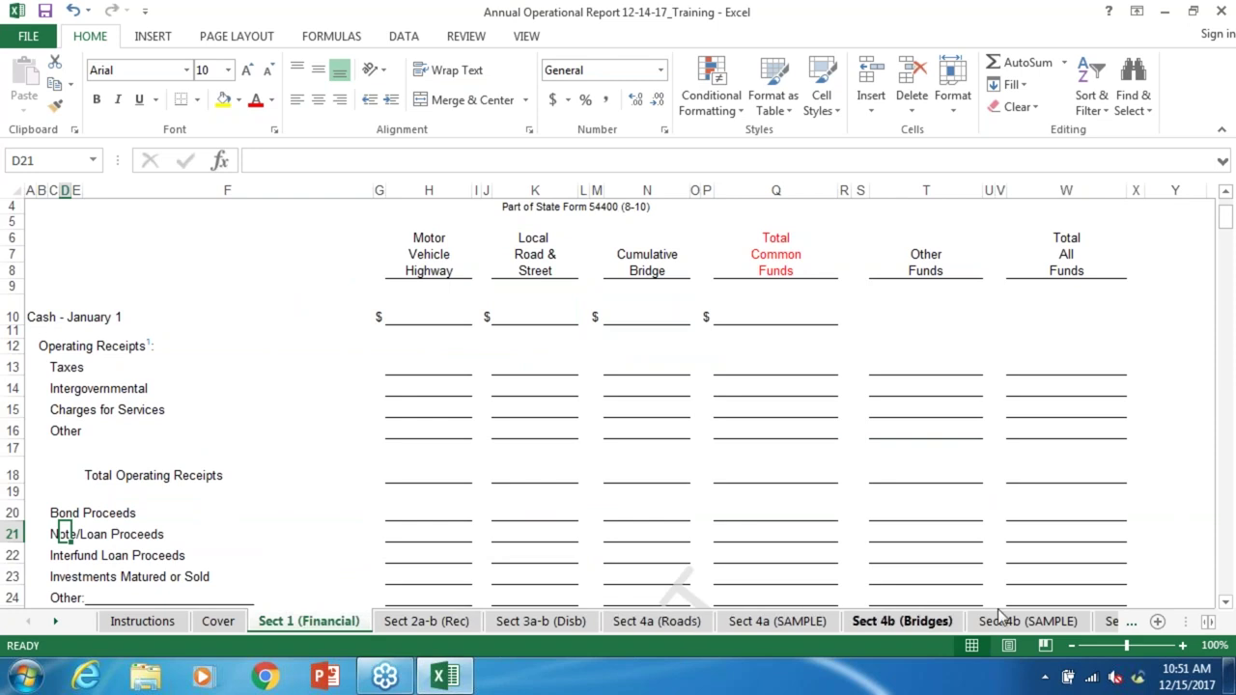
Step: Back on the Sect 5 (Debt) sheet, check the Total Bonds formulas for New Bonds Issued, Principal Paid and Interest Paid
left_click(55, 623)
left_click(55, 623)
left_click(55, 622)
left_click(55, 623)
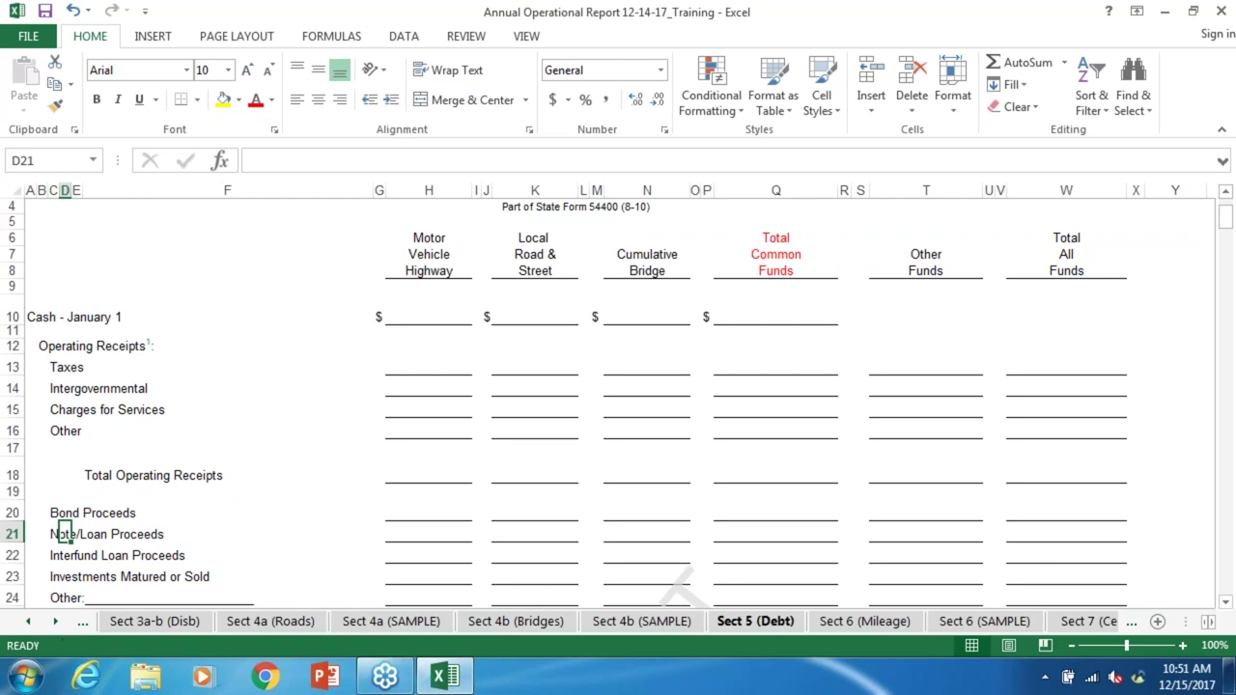
left_click(763, 622)
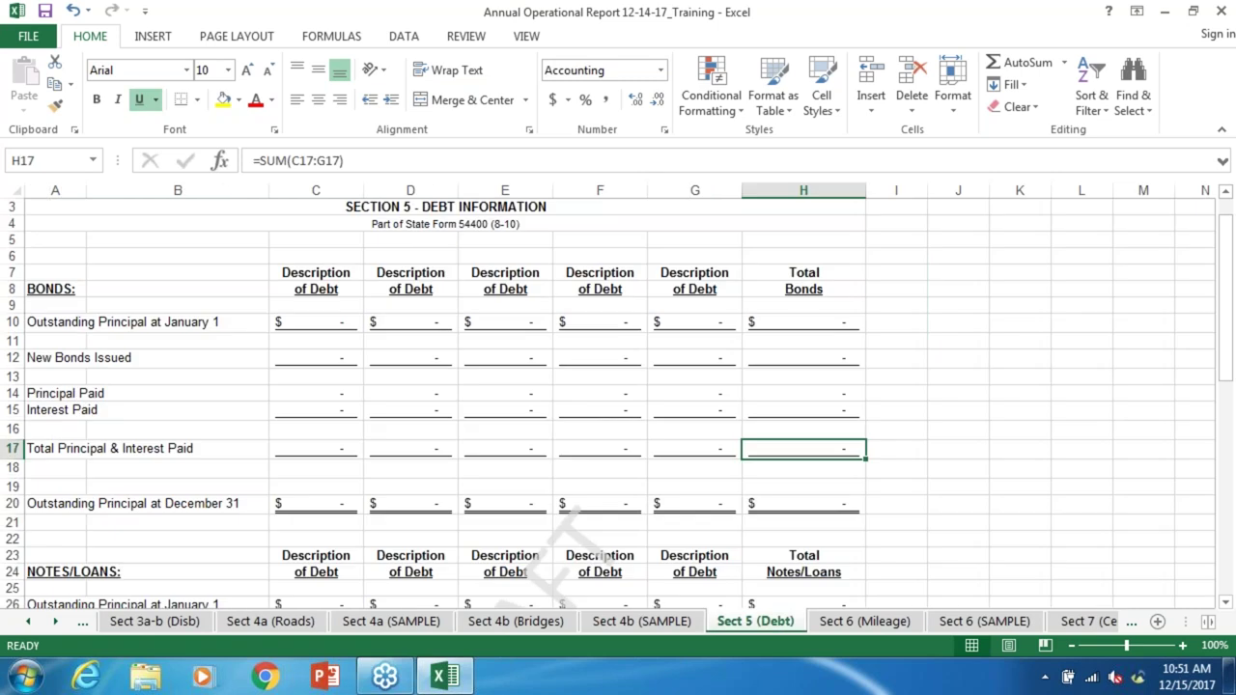
left_click(821, 357)
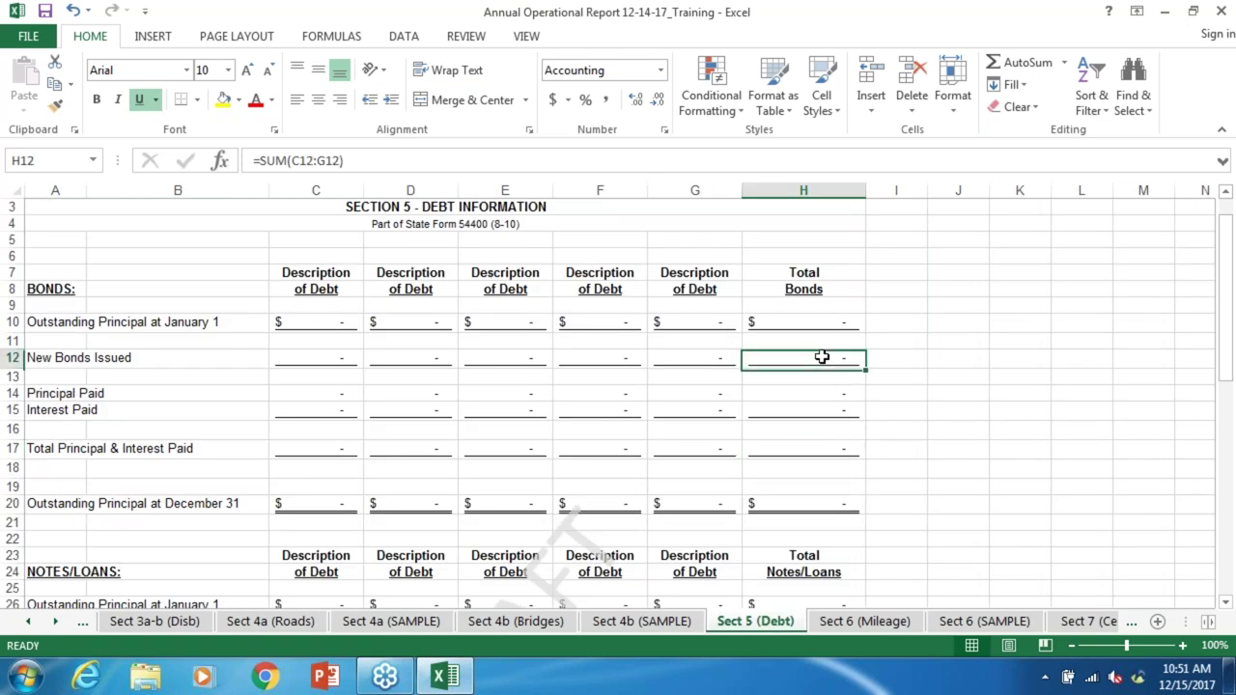
left_click(827, 391)
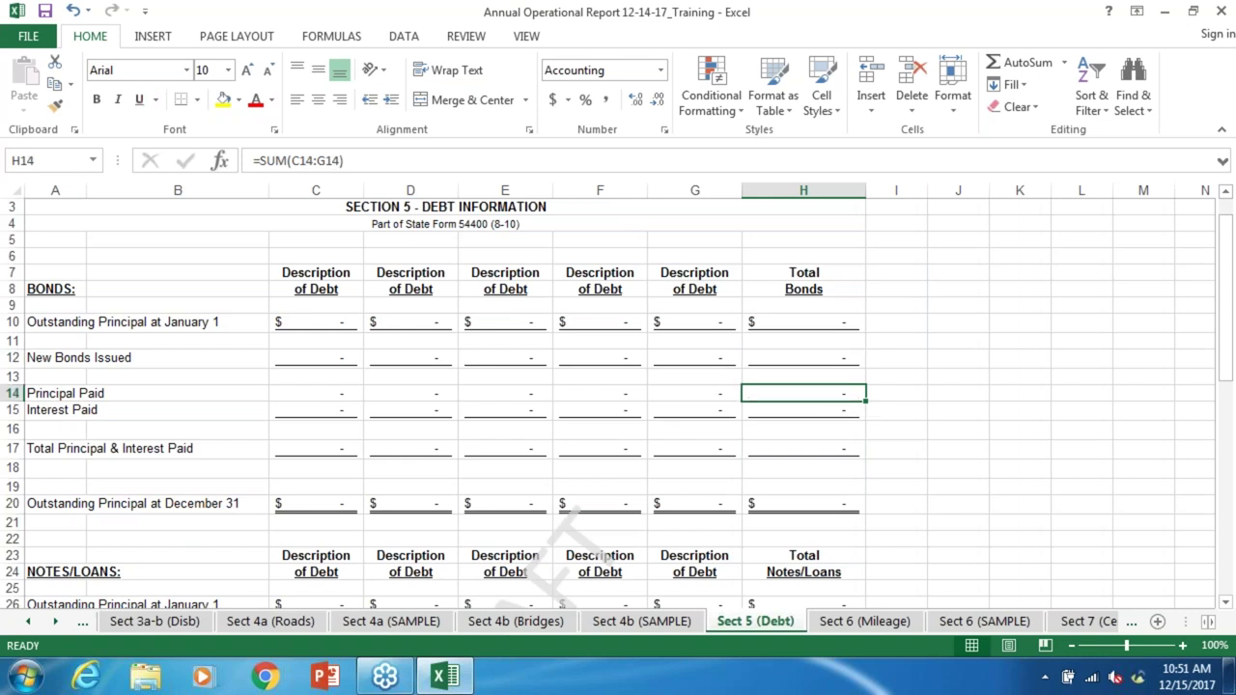
left_click(828, 409)
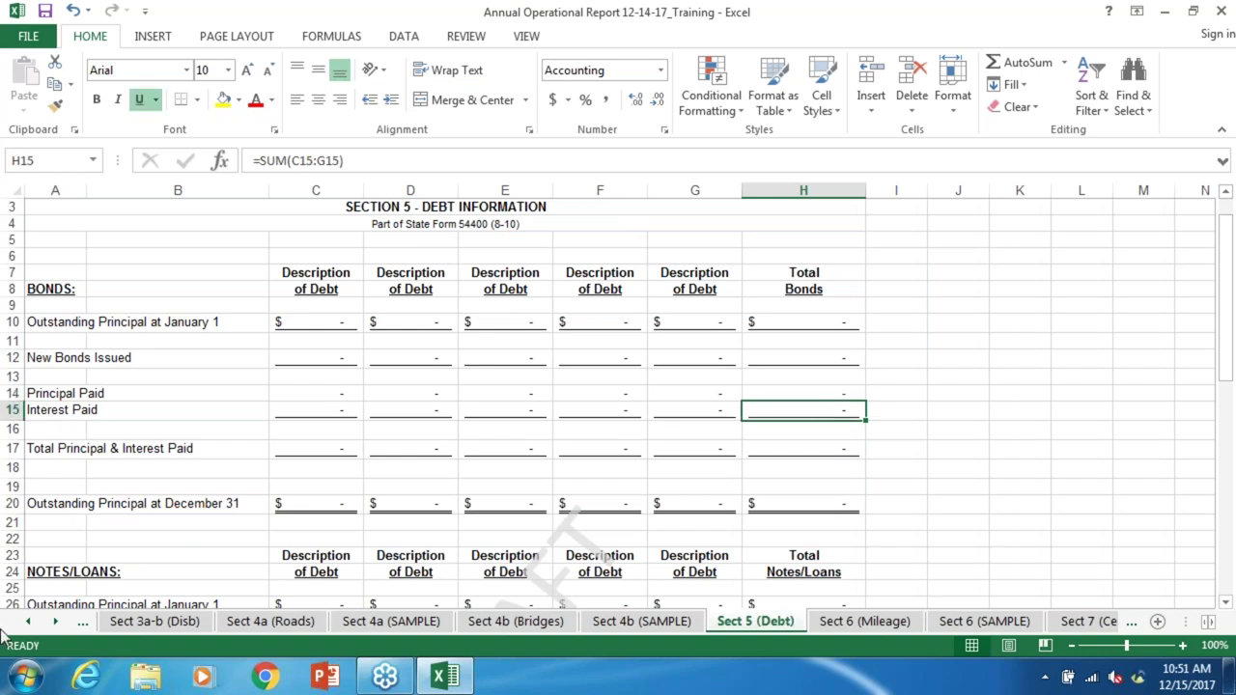
Step: On the Sect 1 (Financial) sheet, examine the Principal and Interest rows under Debt Service in the disbursements
left_click(32, 623)
left_click(32, 623)
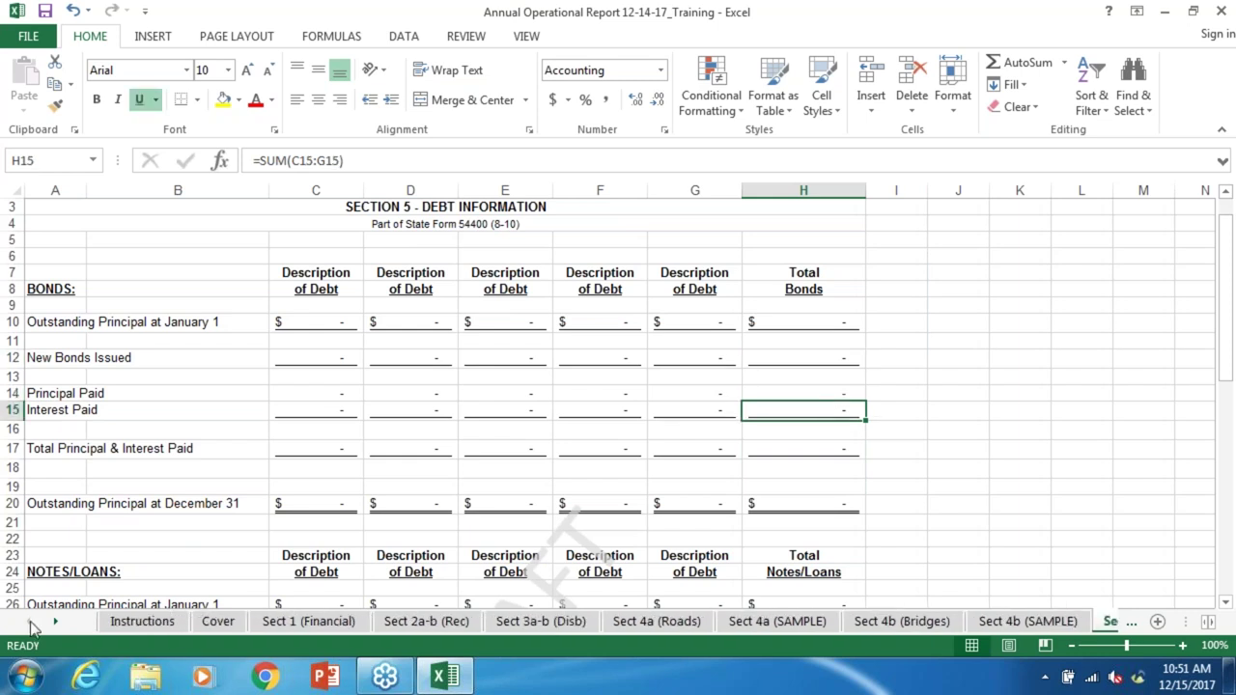
left_click(326, 622)
scroll(647, 447, "down", 7)
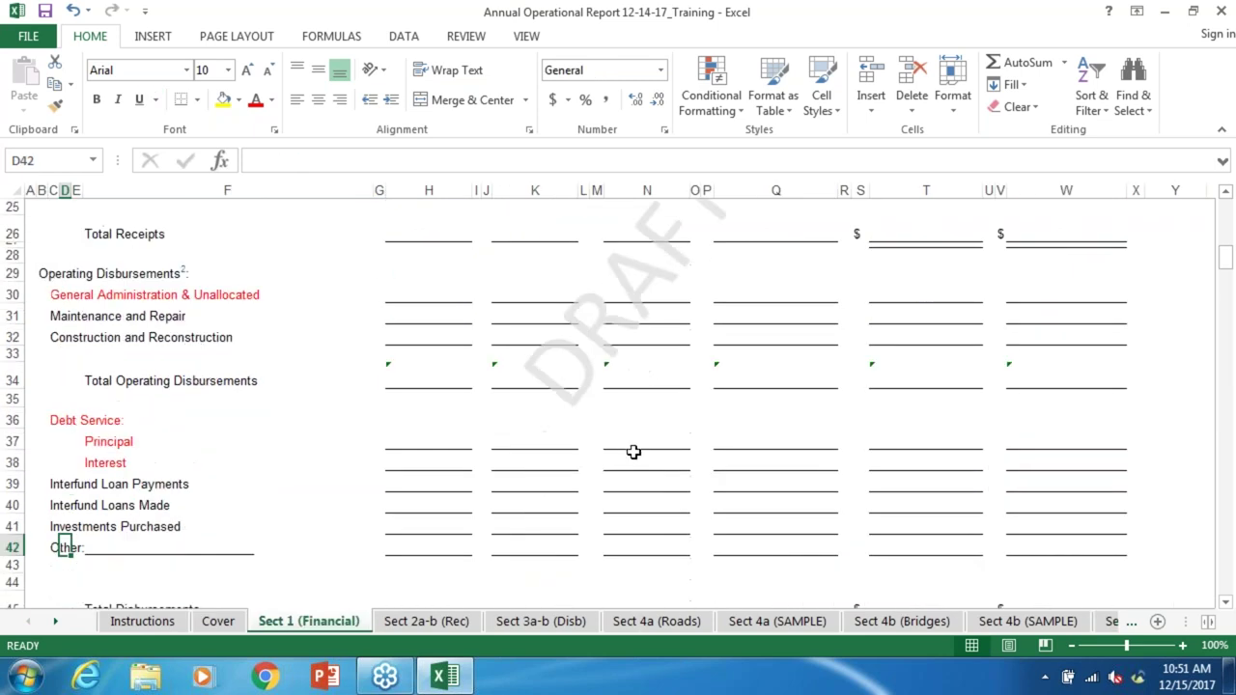
left_click(88, 441)
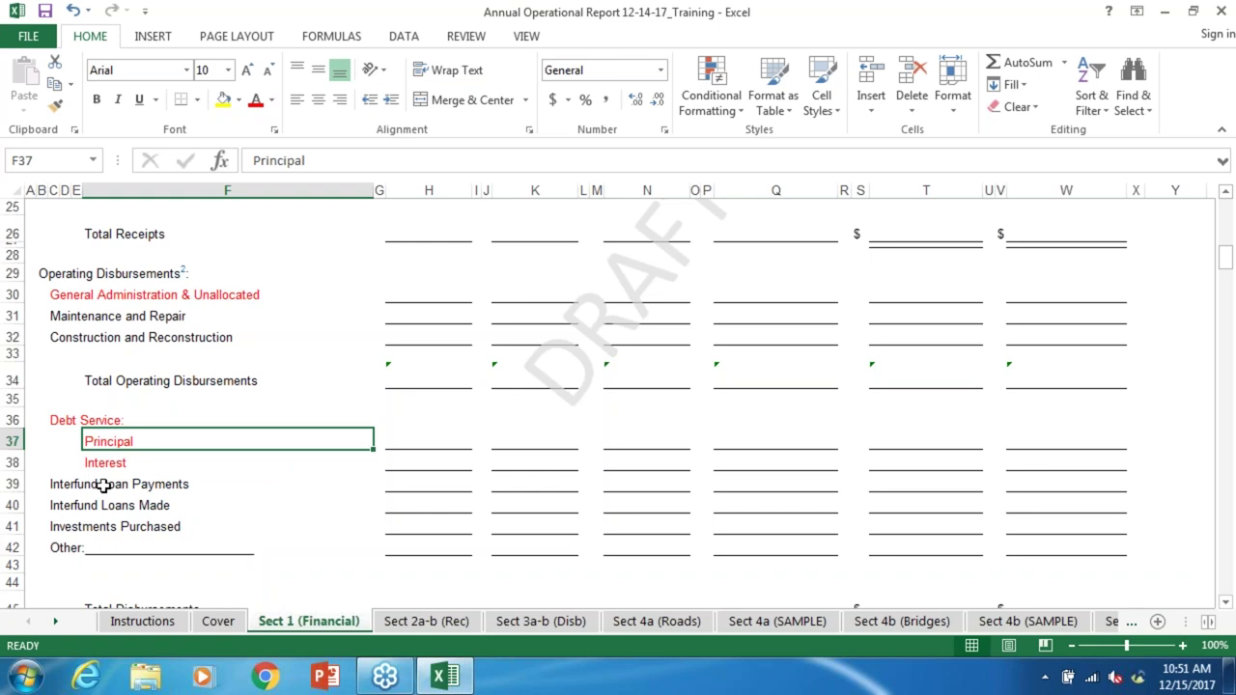
key("Down")
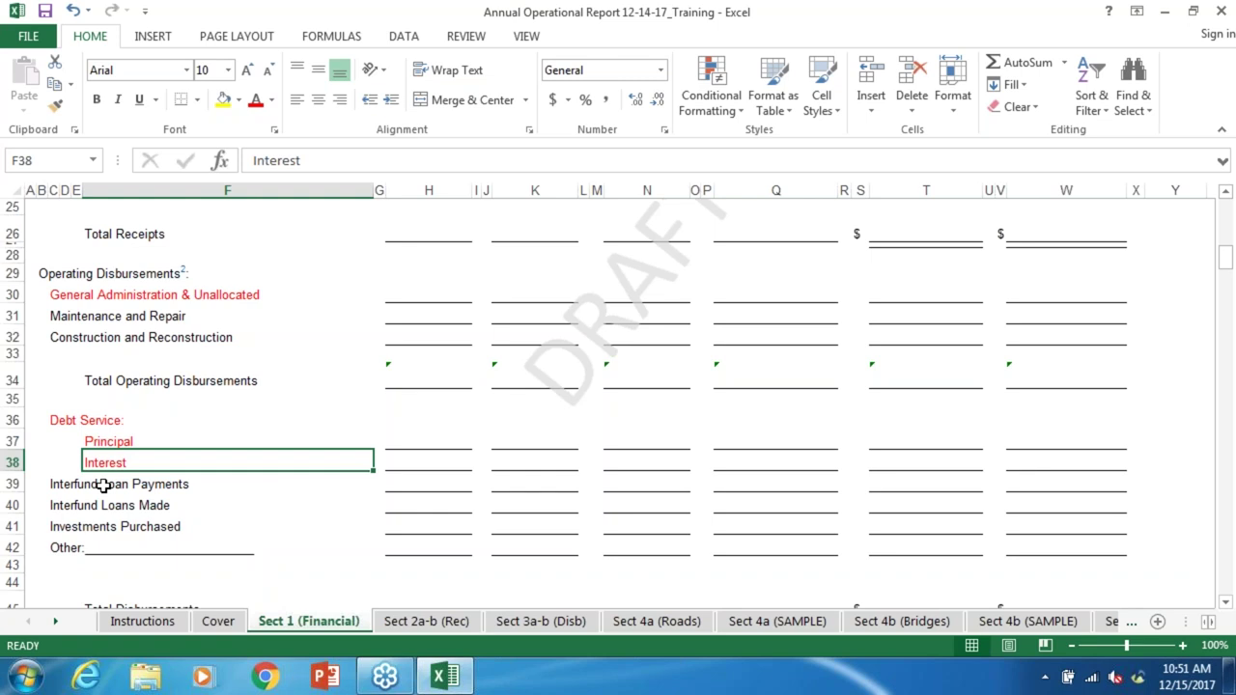
key("Up")
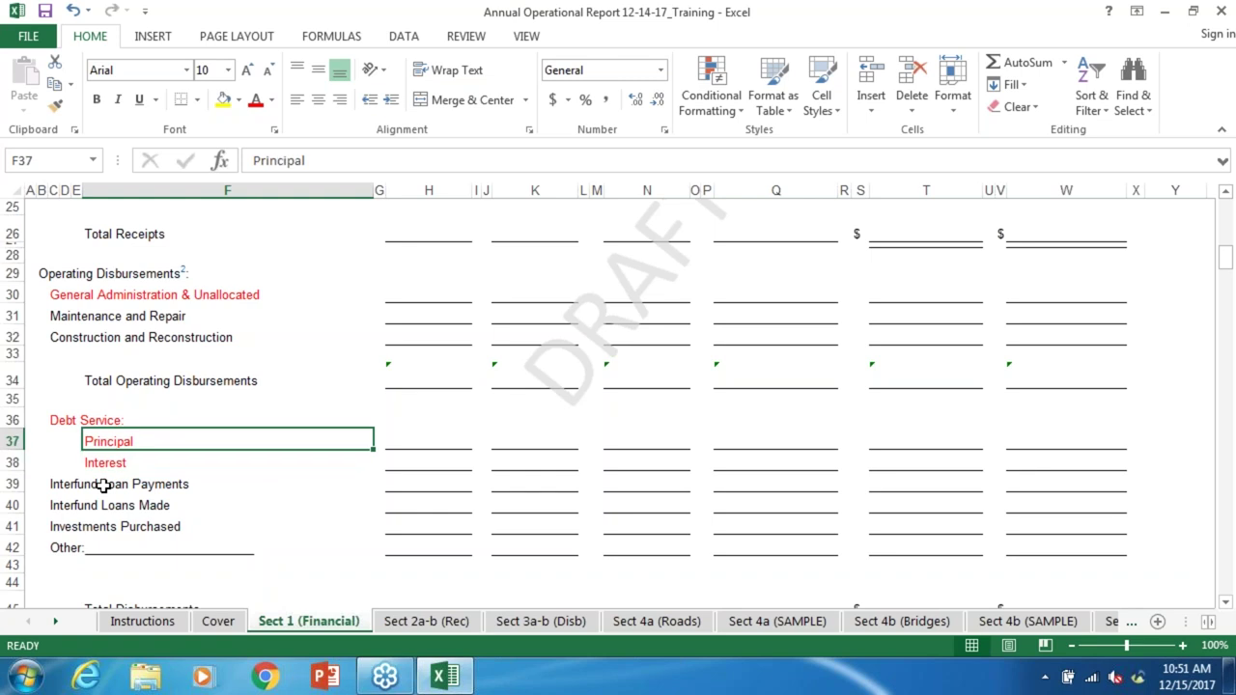
key("Down")
key("Up")
Step: On the Sect 5 (Debt) sheet, check the total Principal Paid and Interest Paid cells of the Notes/Loans and Leases blocks
left_click(55, 621)
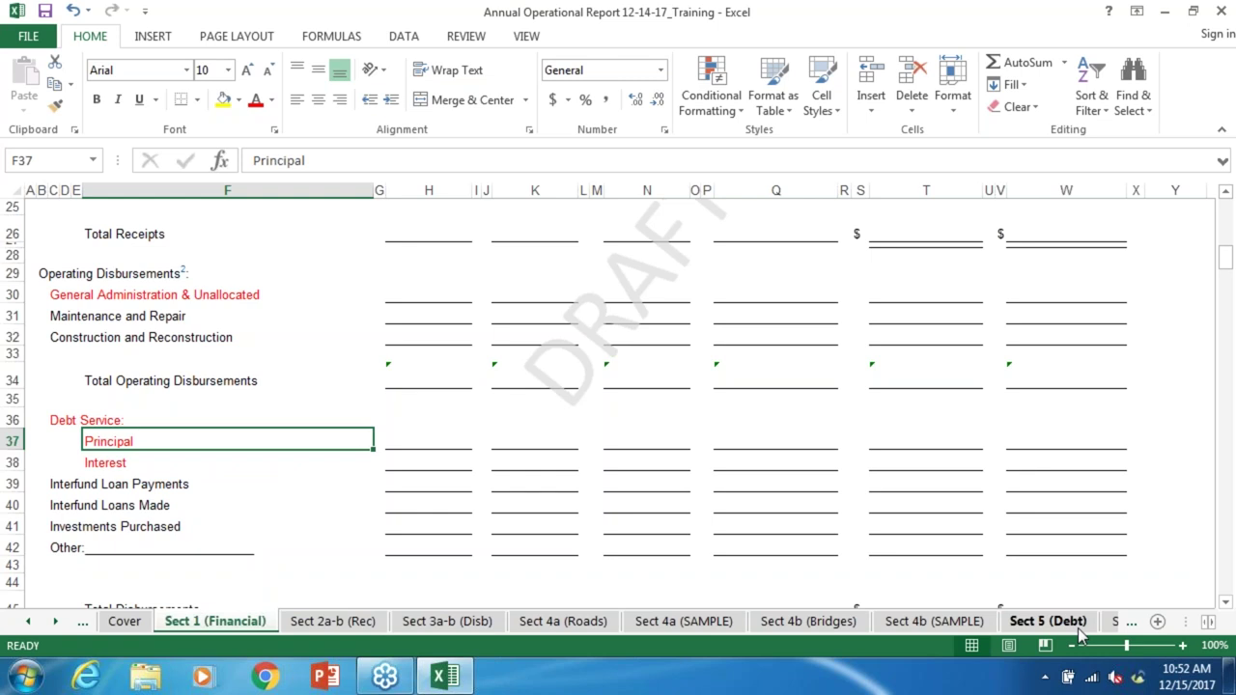
left_click(1048, 621)
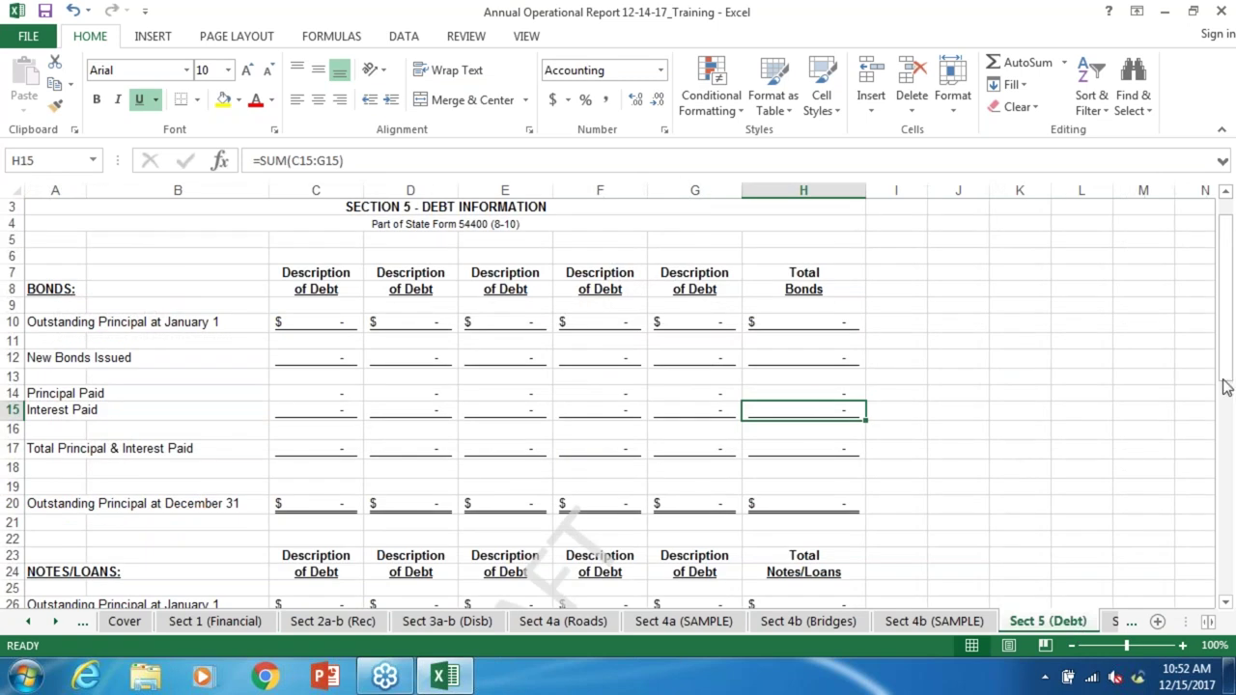
left_click_drag(1228, 347, 1224, 493)
left_click(852, 344)
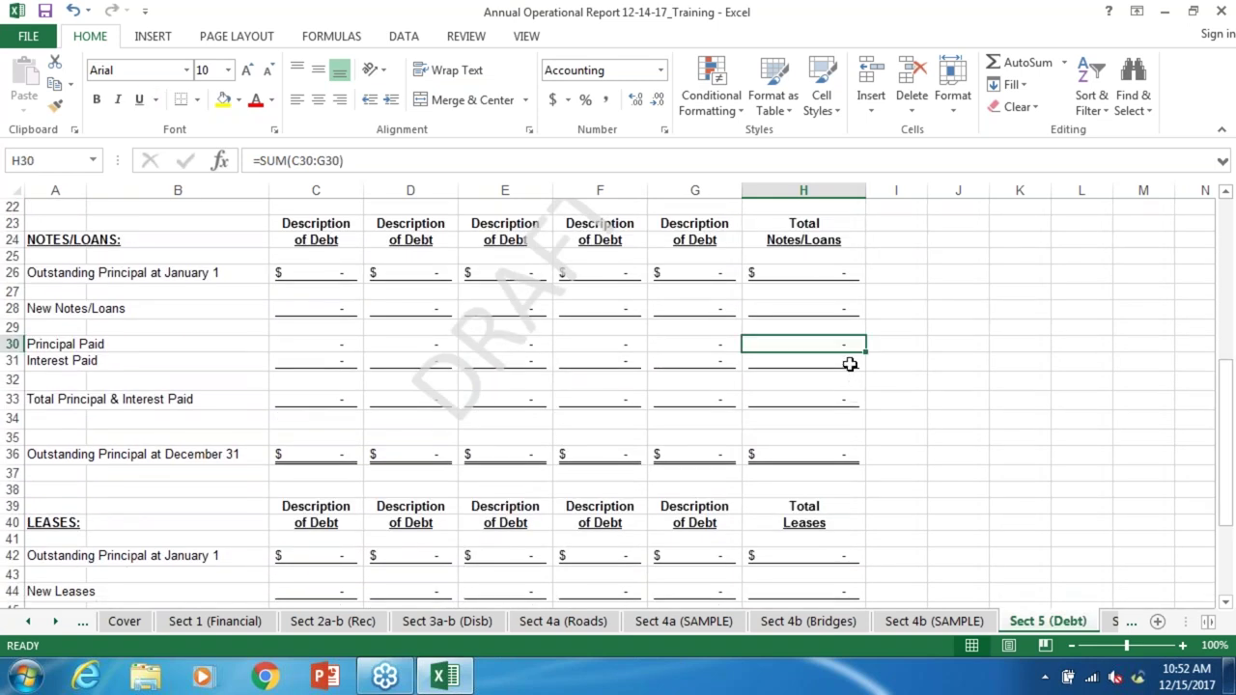
left_click_drag(1228, 453, 1230, 513)
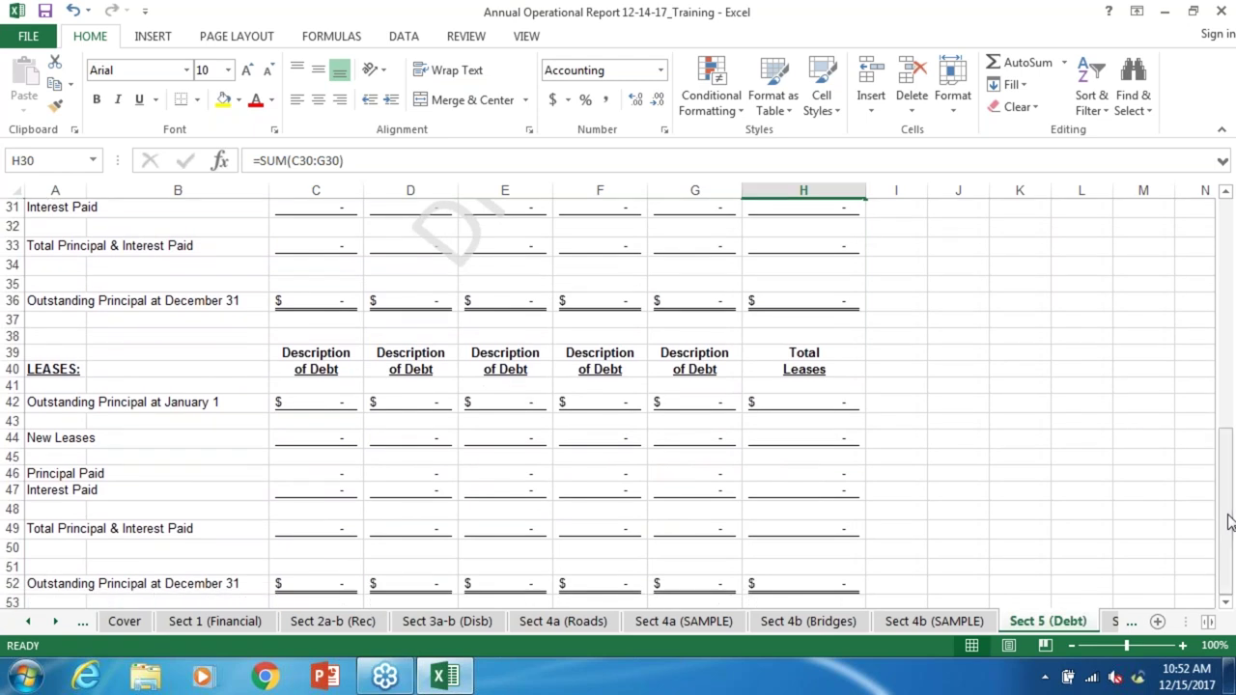
left_click(831, 475)
key("Down")
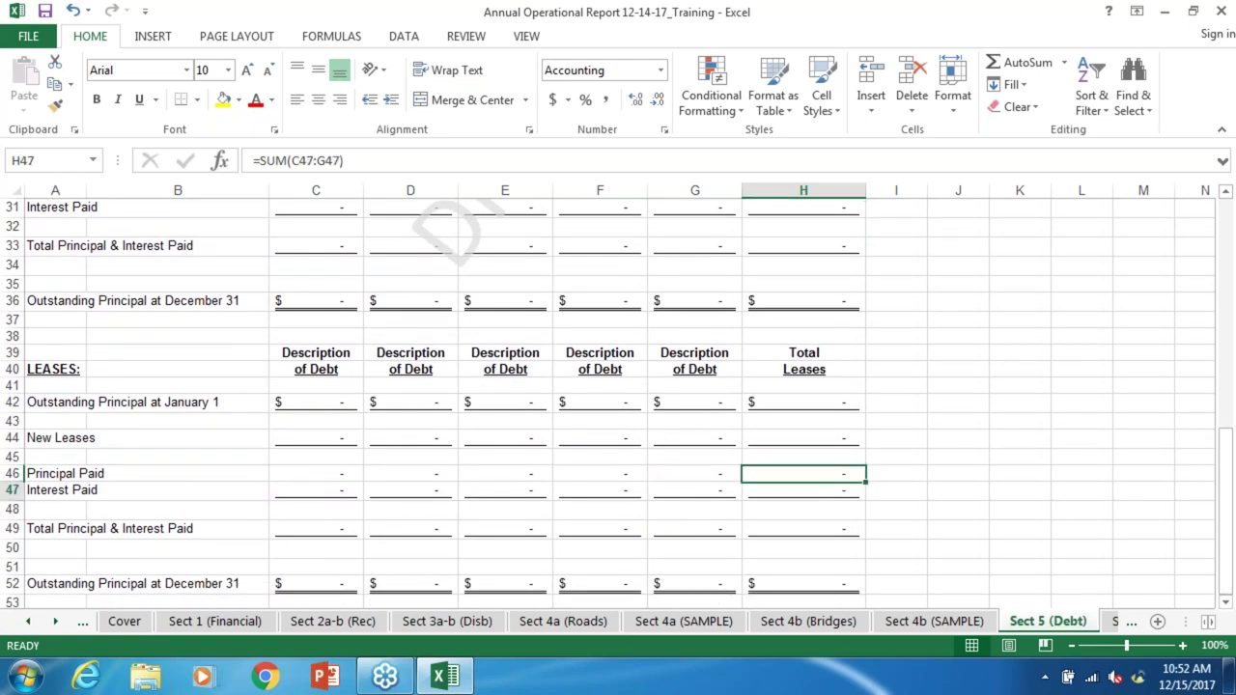
key("Down")
key("Up")
key("Up")
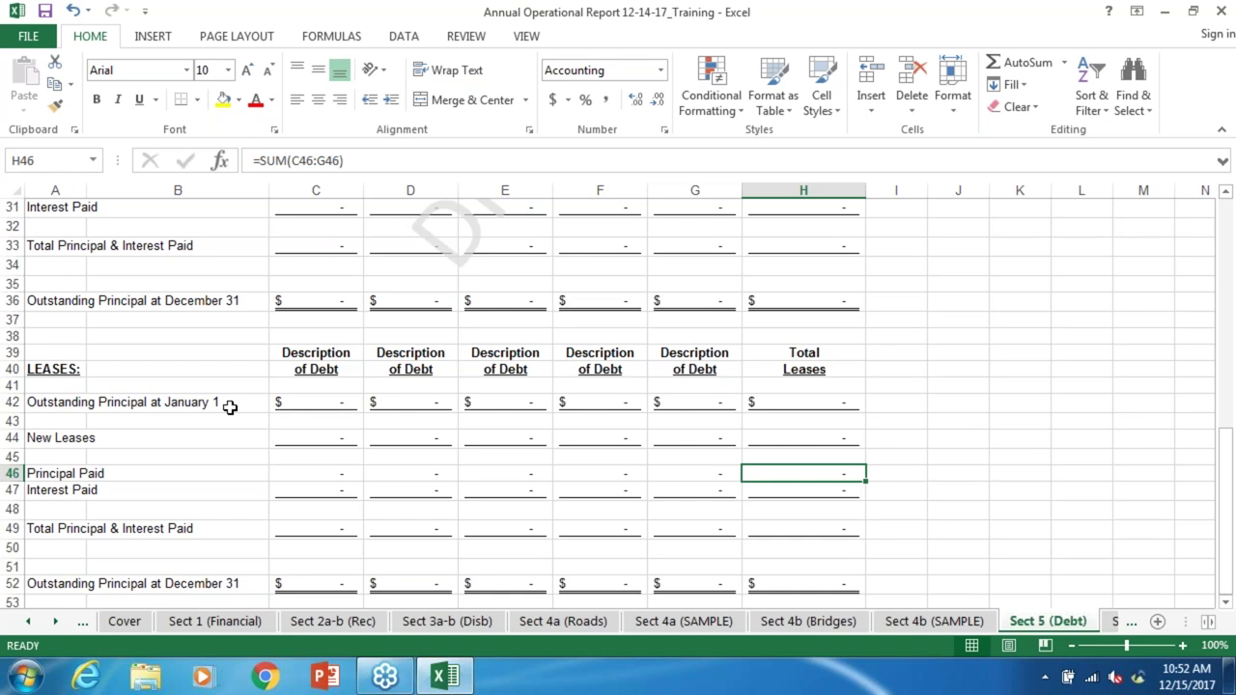
left_click(904, 477)
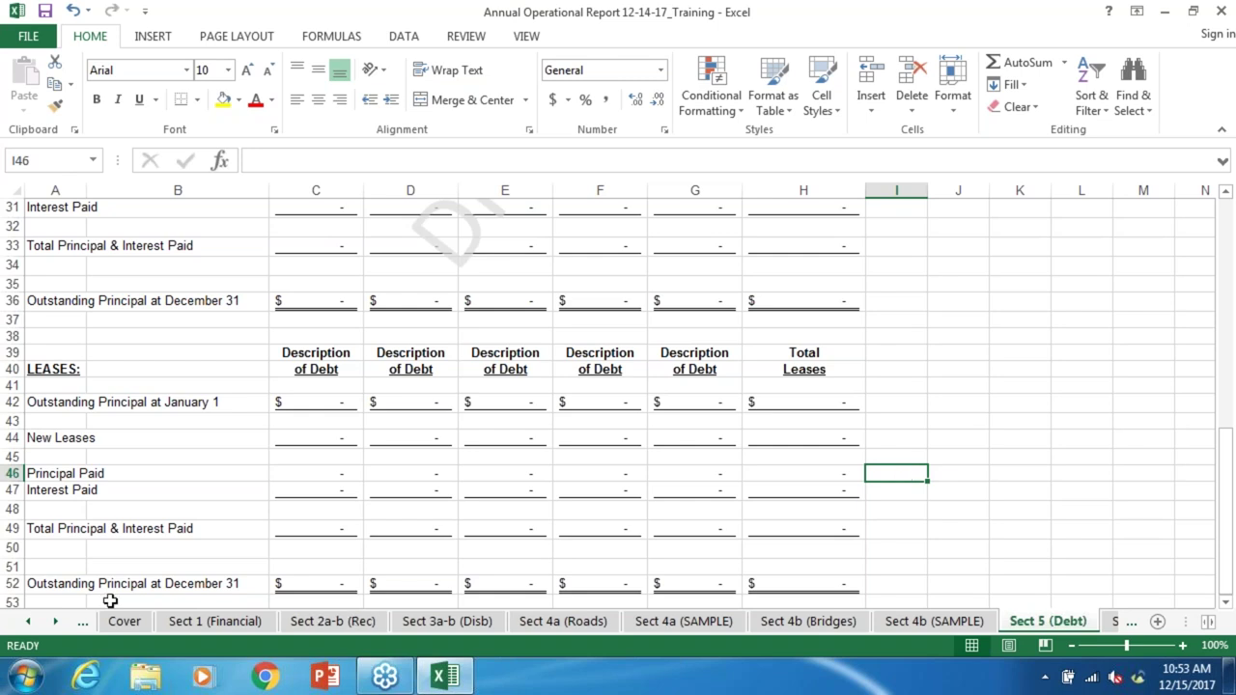
Step: Bring the remaining sheet names into view and open the Sect 6 (Mileage) sheet
left_click(55, 623)
left_click(55, 623)
left_click(55, 623)
left_click(55, 623)
left_click(55, 622)
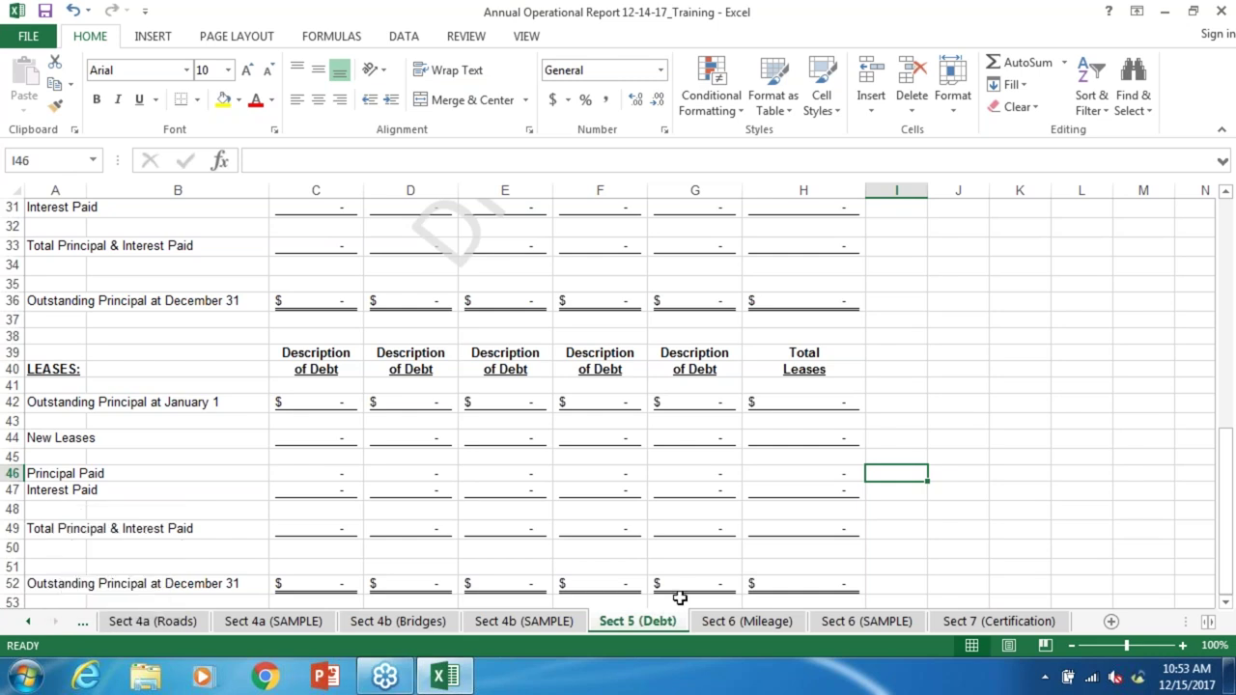
left_click(770, 621)
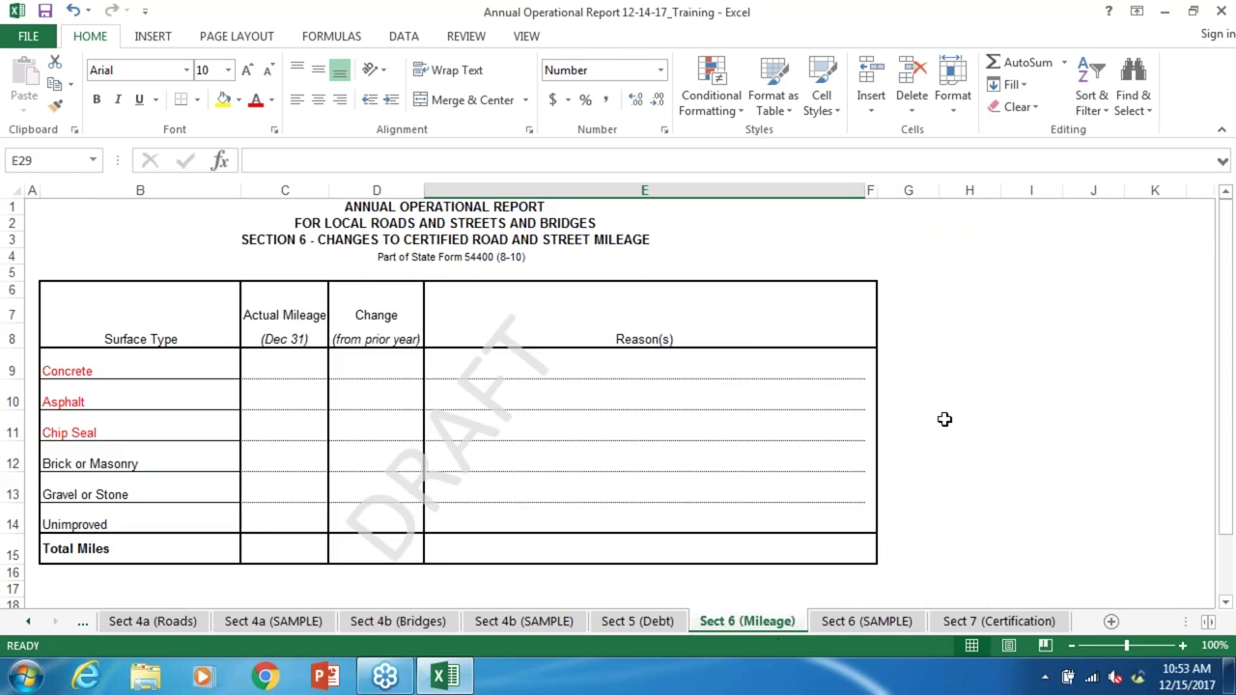
Step: Check the Concrete, Asphalt and Chip Seal surface types on the Sect 6 (Mileage) sheet and view the completed example on Sect 6 (SAMPLE)
left_click(183, 365)
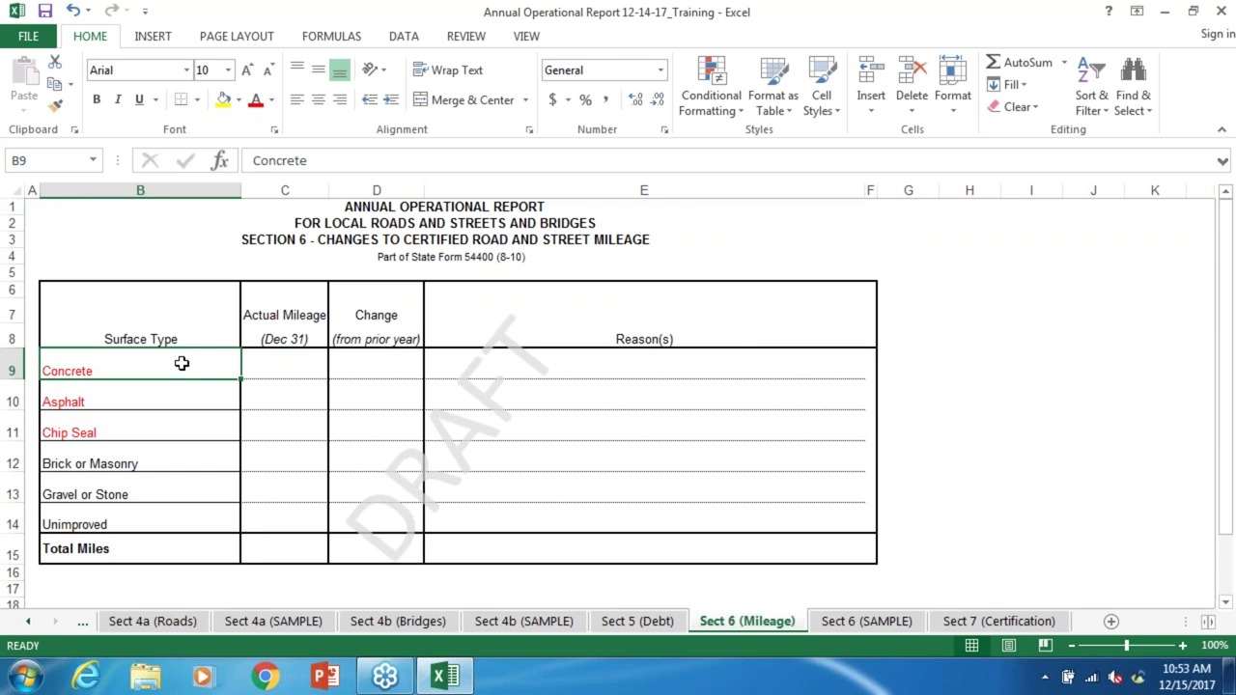
key("Down")
key("Down")
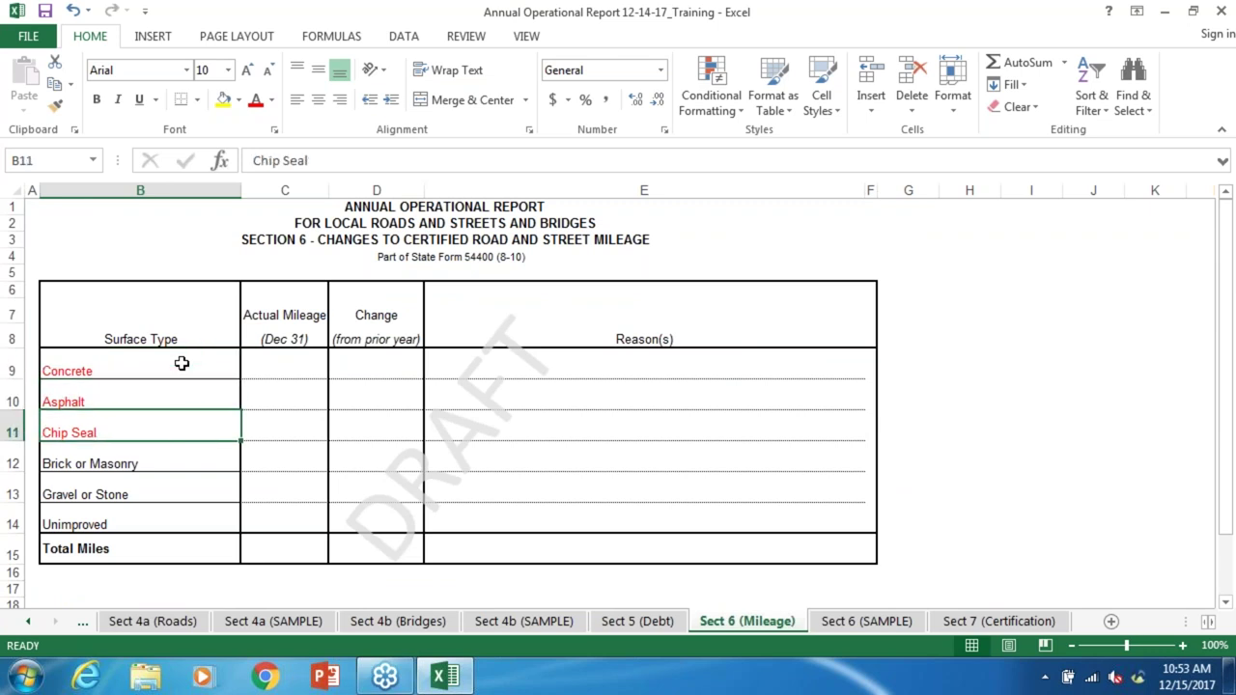
key("Up")
key("Up")
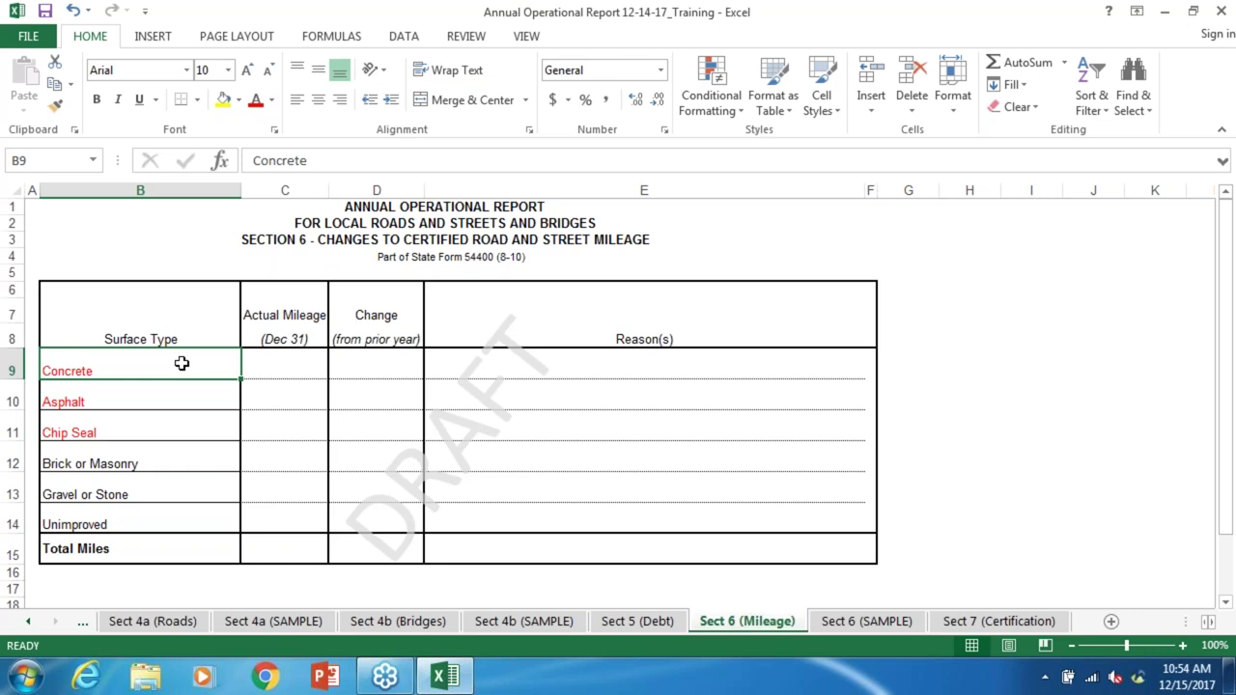
left_click(864, 623)
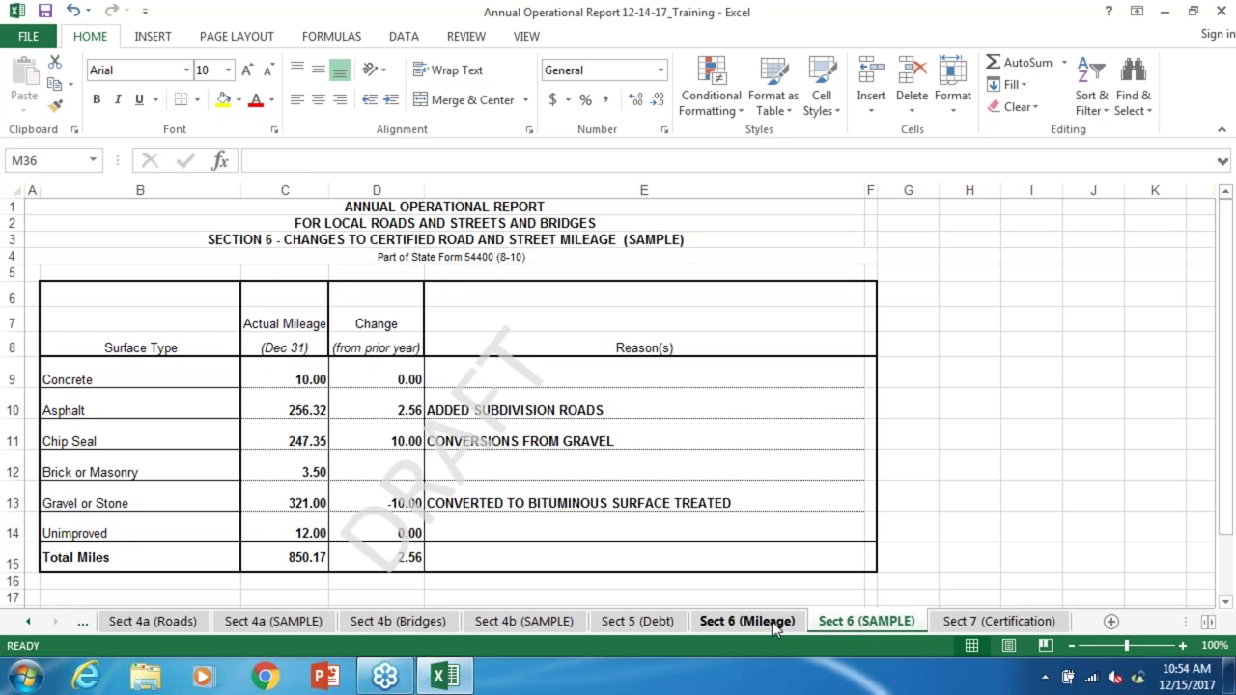
Step: Open the Sect 7 (Certification) sheet and review the signature blocks for counties and for cities and towns
left_click(986, 623)
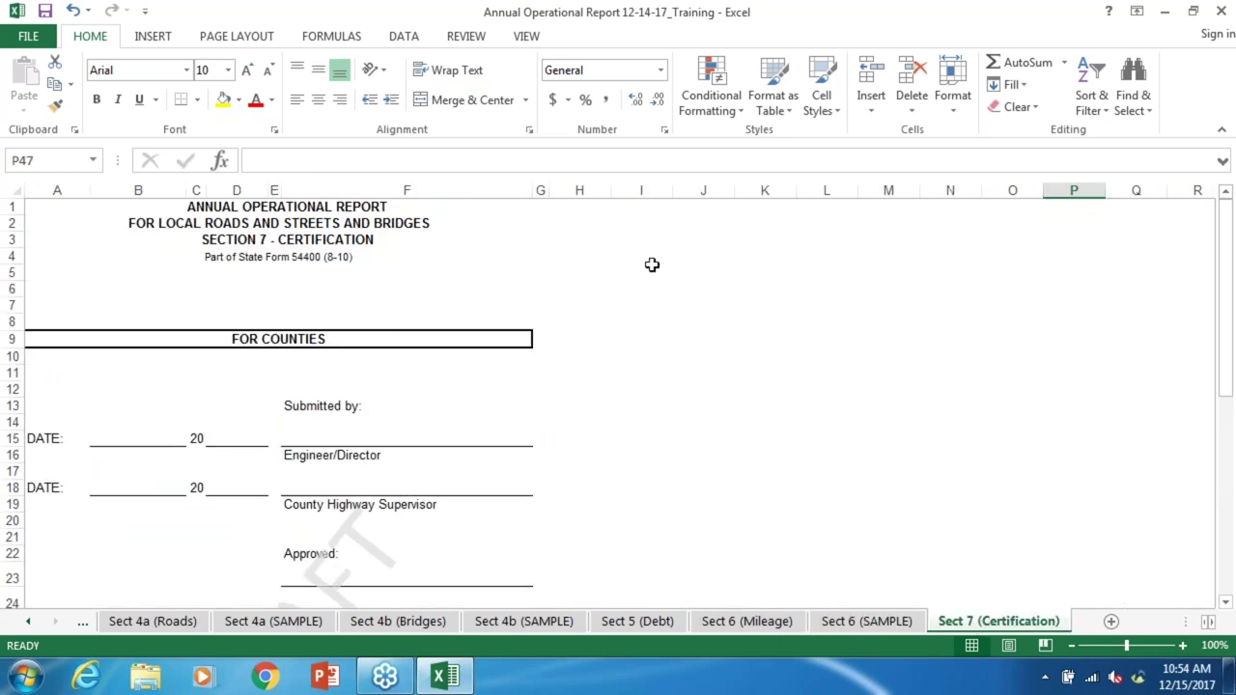
left_click(619, 353)
key("Down")
key("Down")
key("Down")
key("Down")
key("Down")
key("Down")
key("Down")
key("Down")
key("Down")
key("Down")
key("Down")
key("Down")
key("Down")
key("Down")
key("Down")
key("Down")
key("Down")
key("Down")
key("Down")
key("Down")
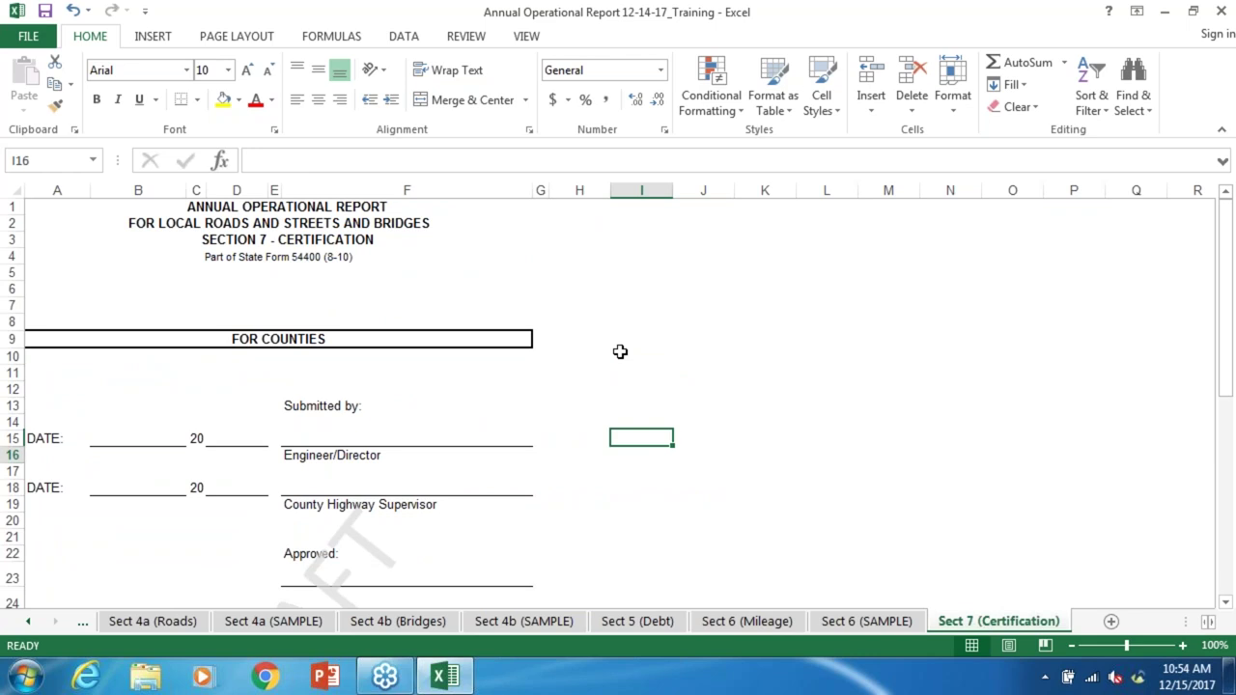
key("Down")
key("Down")
key("Down")
key("Down")
key("Down")
key("Down")
key("Down")
key("Down")
key("Down")
key("Down")
key("Down")
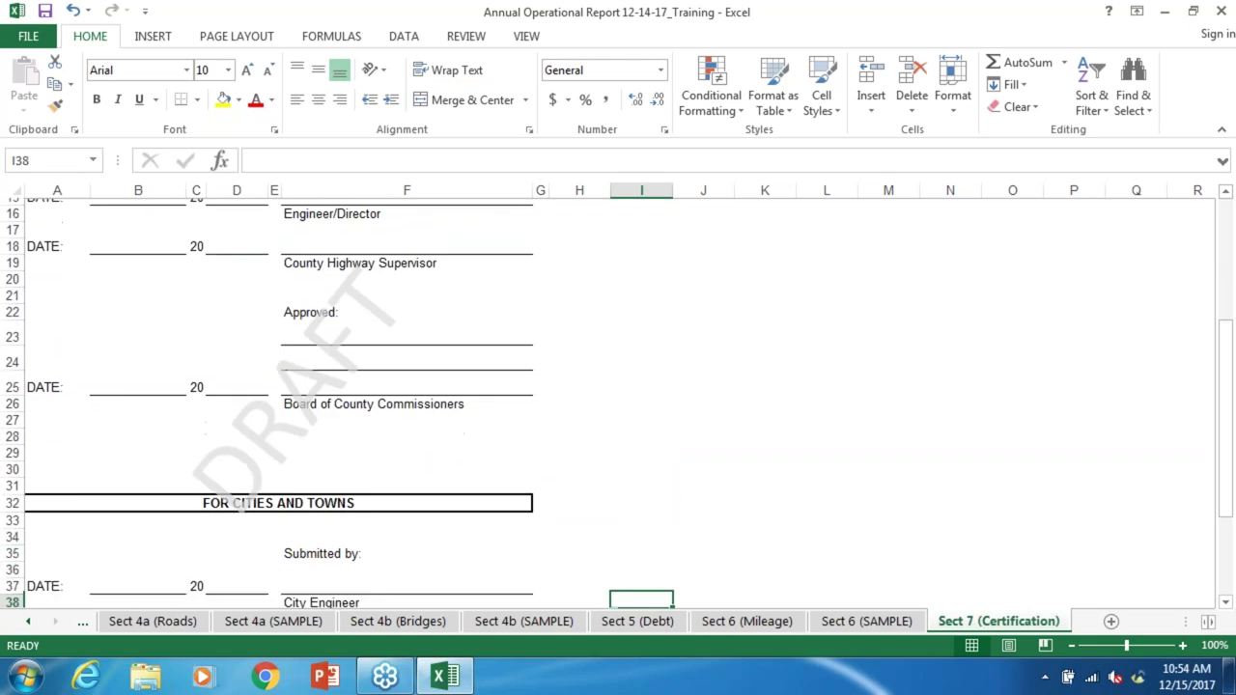
key("Down")
key("Down")
key("Down")
key("Down")
key("Down")
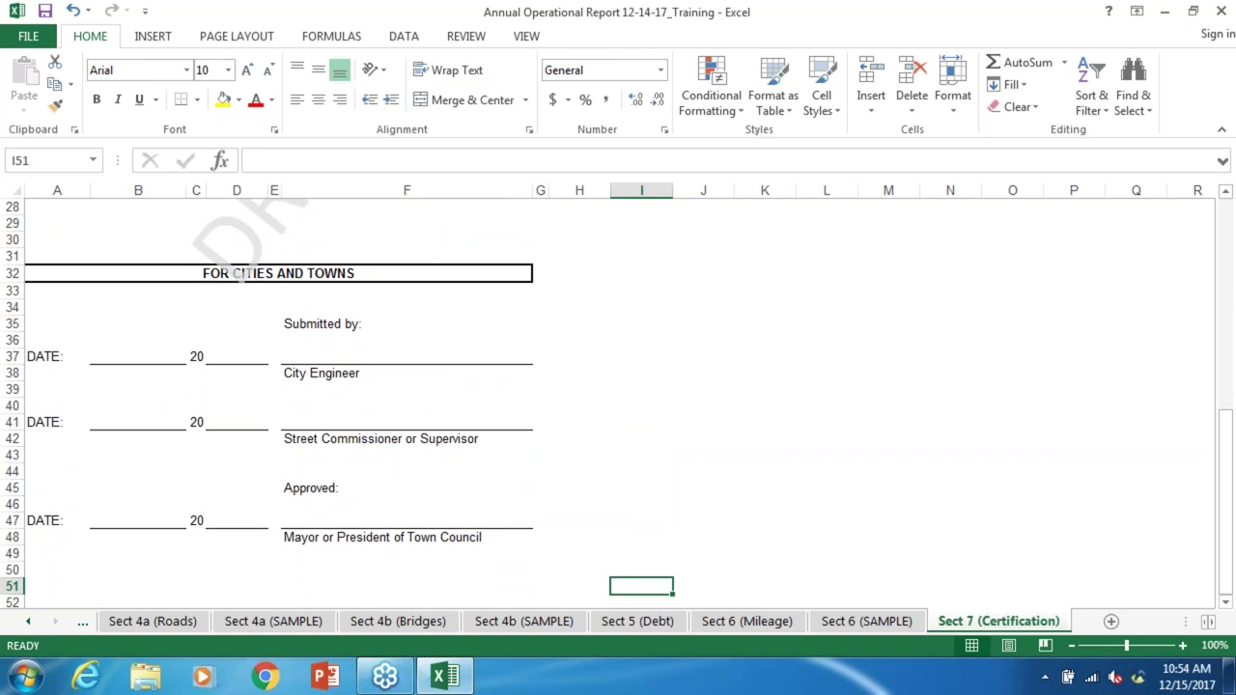
Step: Return to the Sect 1 (Financial) sheet and go up through its rows to the fund column headings
left_click(28, 622)
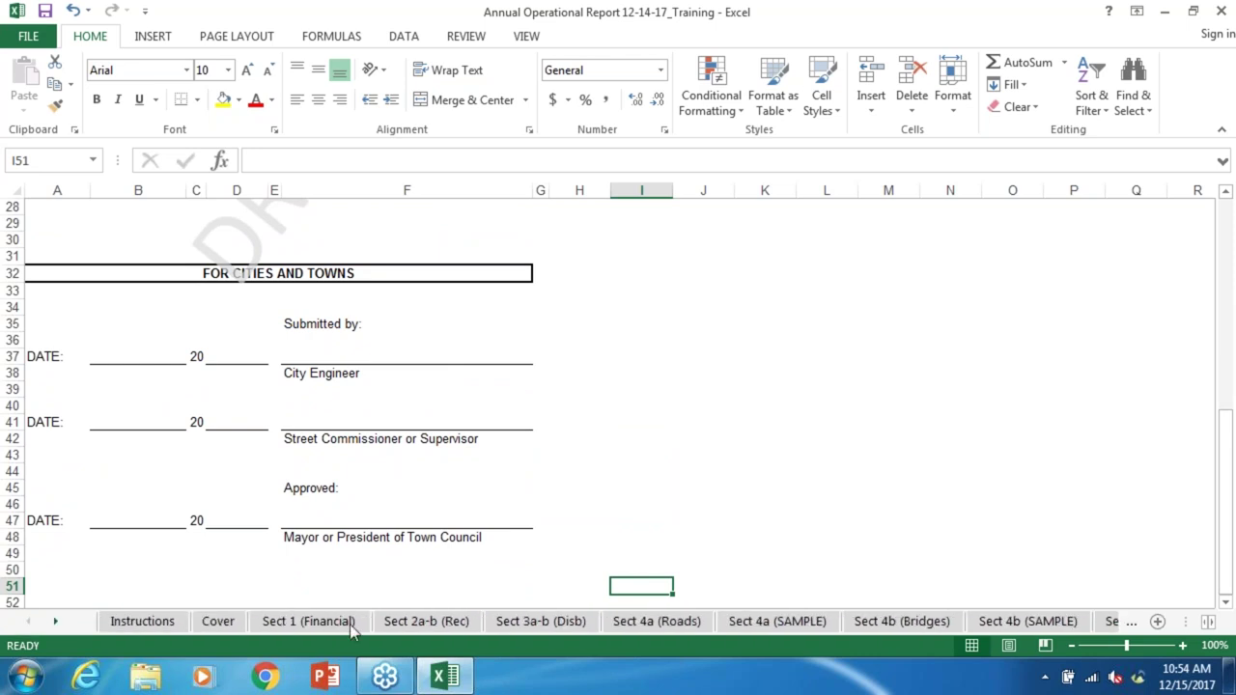
left_click(333, 625)
key("Up")
key("Up")
key("Up")
key("Up")
key("Up")
key("Up")
key("Up")
key("Up")
key("Up")
key("Up")
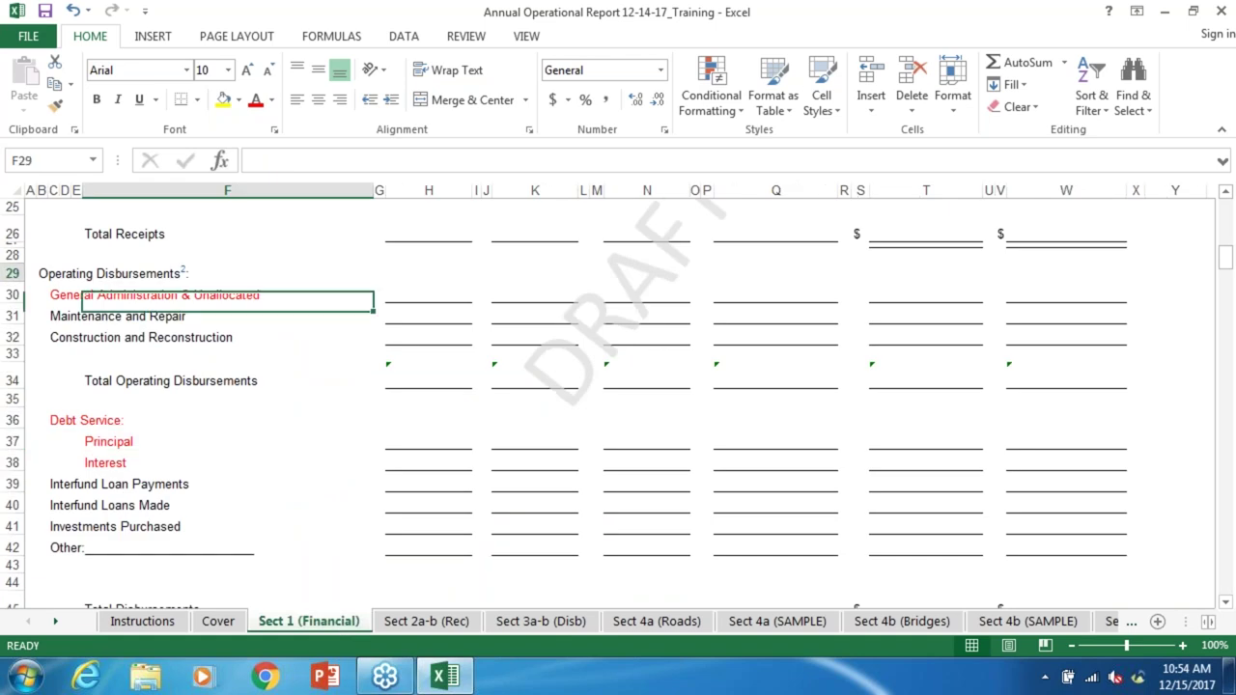
key("Up")
key("Up")
key("Up")
key("Up")
key("Up")
key("Up")
key("Up")
key("Up")
key("Up")
key("Up")
key("Up")
key("Up")
key("Up")
key("Up")
key("Up")
key("Up")
key("Up")
key("Up")
key("Up")
key("Up")
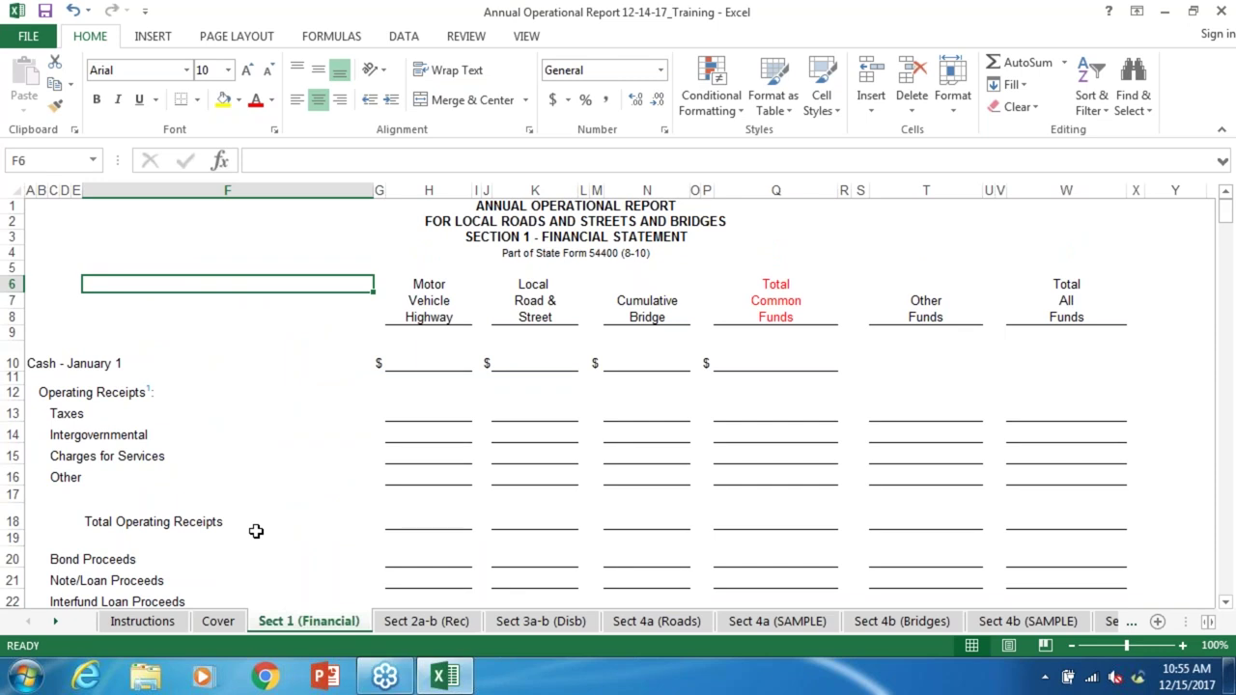
Step: Review the Section 1 receipts rows from Cash - January 1 down to Total Receipts
key("Down")
key("Down")
key("Down")
key("Down")
key("Down")
key("Down")
key("Down")
key("Down")
key("Down")
key("Down")
key("Down")
key("Down")
key("Down")
key("Down")
key("Down")
key("Down")
key("Down")
key("Down")
key("Down")
key("Down")
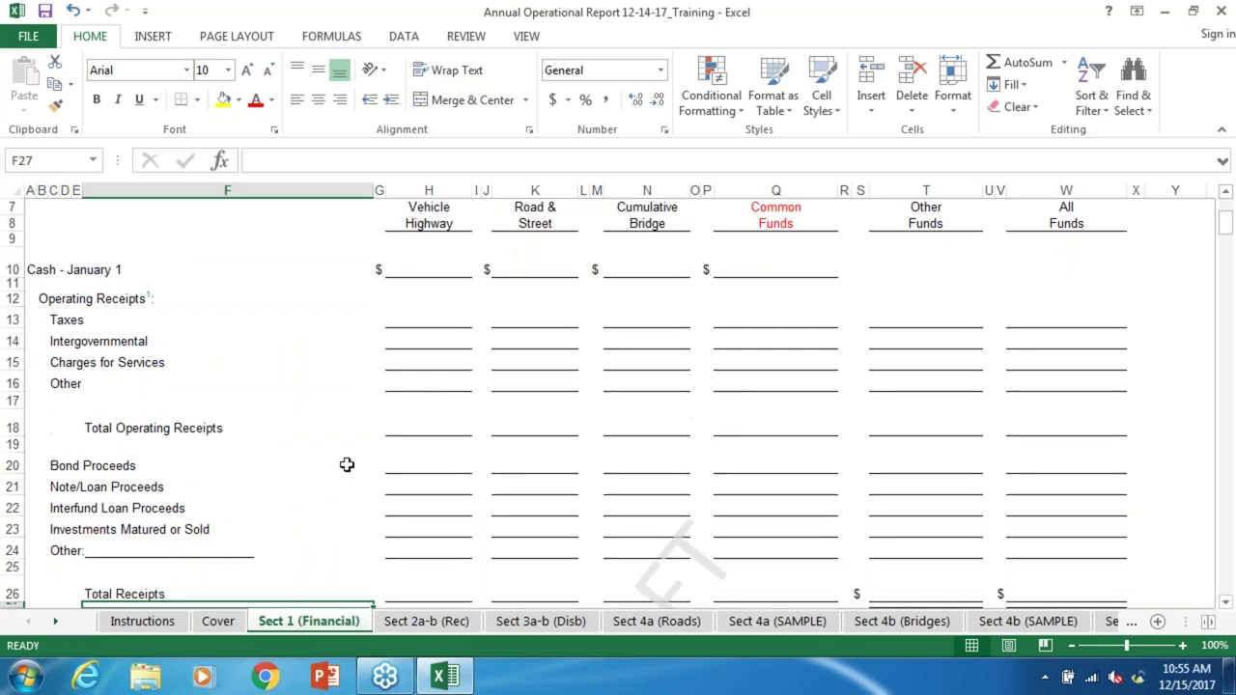
Step: Open the Sect 3a-b (Disb) sheet at its beginning and examine the General Administration & Unallocated rows
left_click(537, 623)
key("Page_Up")
key("Page_Up")
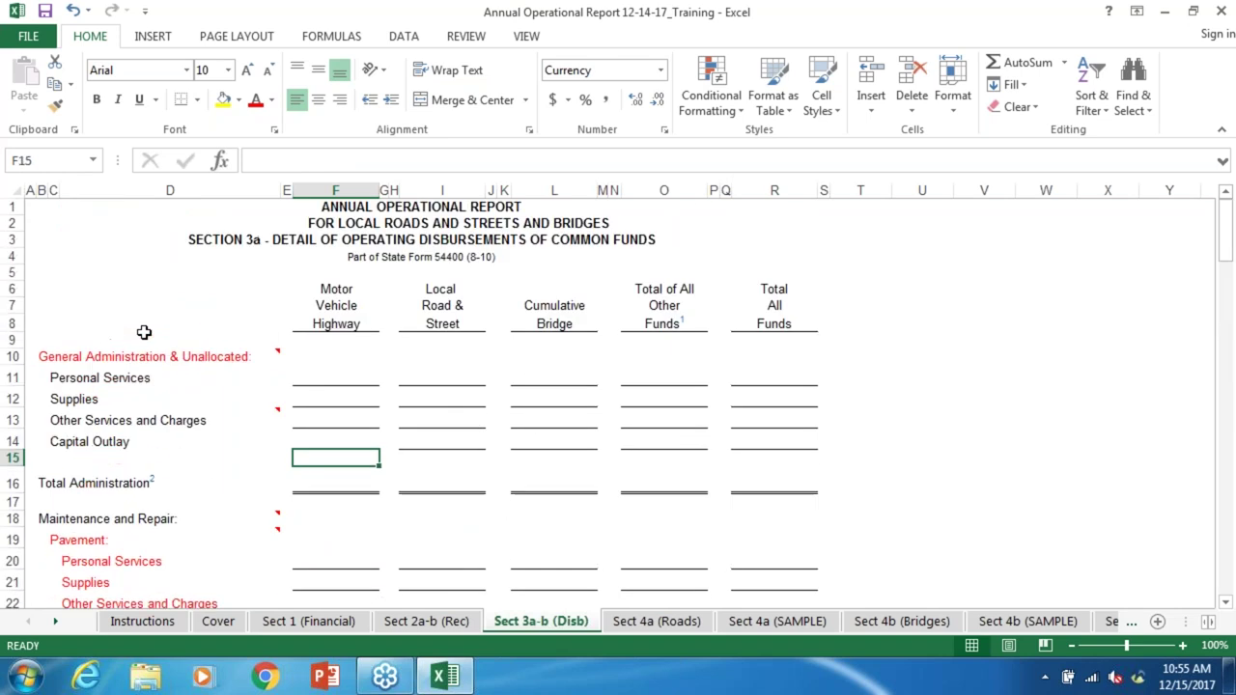
left_click(119, 378)
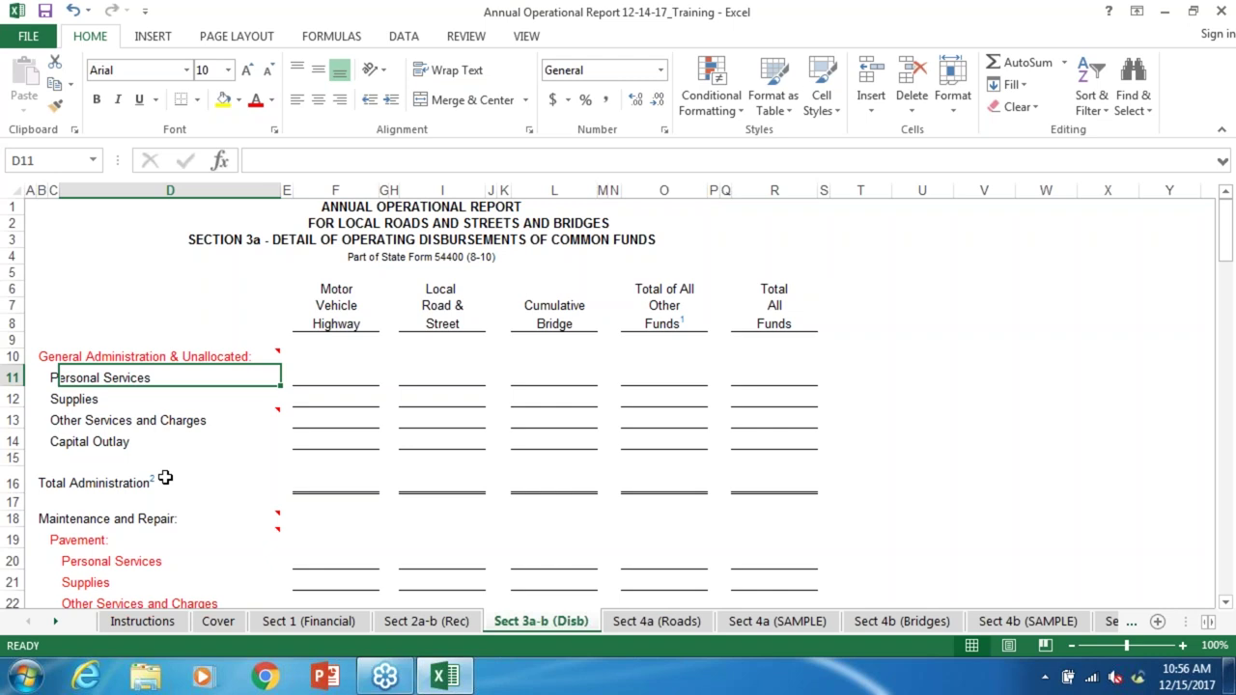
Step: Examine the Maintenance and Repair breakdown in Section 3a through the Pavement, Bridges and Winter Operations categories
key("Down")
key("Down")
key("Down")
key("Down")
key("Down")
key("Down")
key("Down")
key("Down")
key("Down")
key("Down")
key("Down")
key("Down")
key("Down")
key("Down")
key("Down")
key("Down")
key("Down")
key("Down")
key("Down")
key("Down")
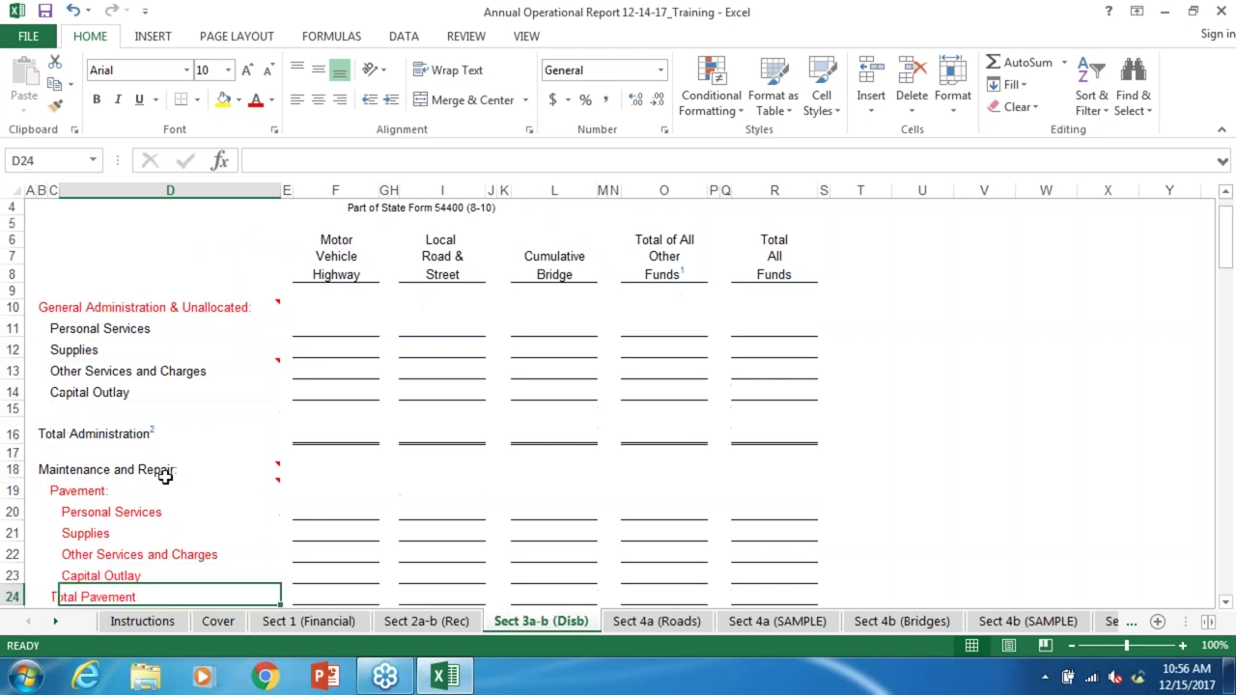
key("Down")
key("Down")
key("Down")
key("Down")
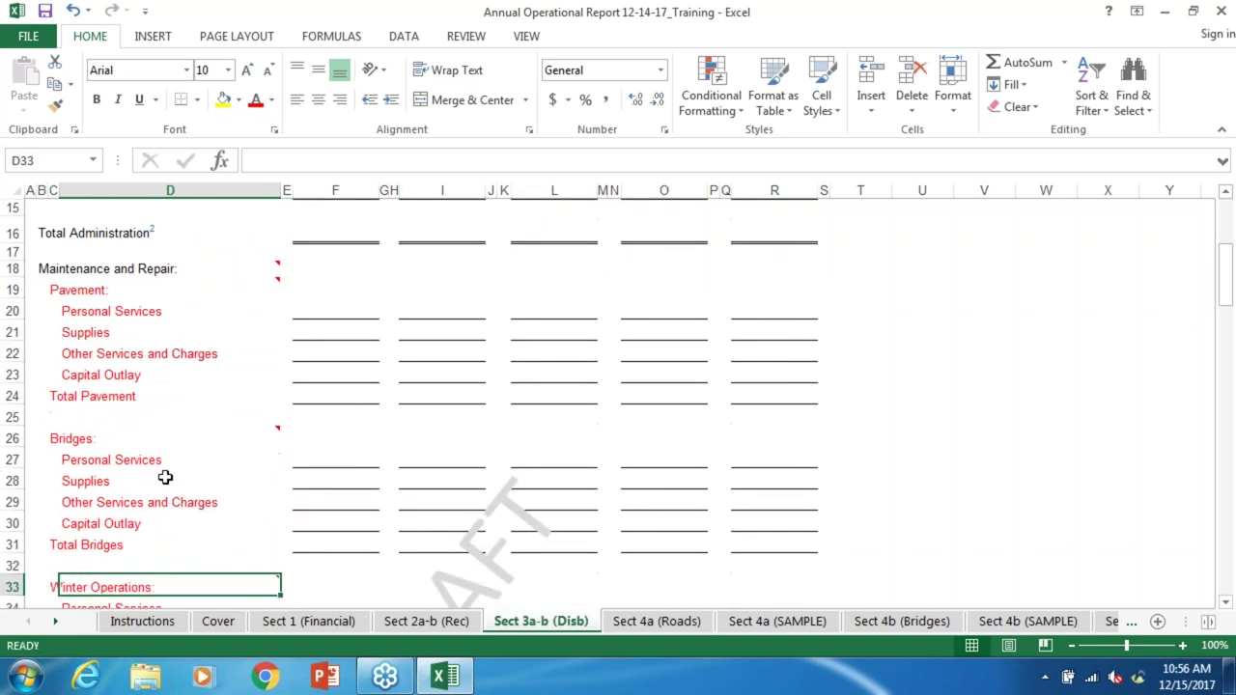
key("Down")
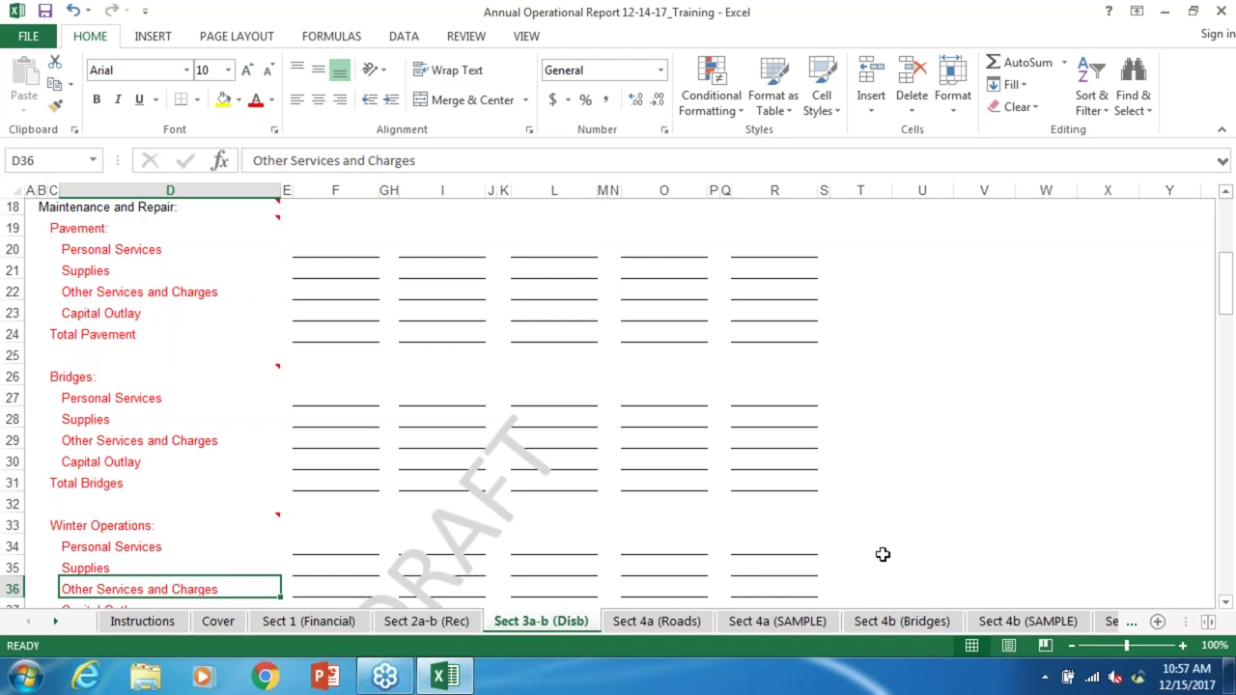
Step: Return to the Sect 7 (Certification) sheet and select the City Engineer signature line under For Cities and Towns
left_click(55, 621)
left_click(55, 622)
left_click(55, 622)
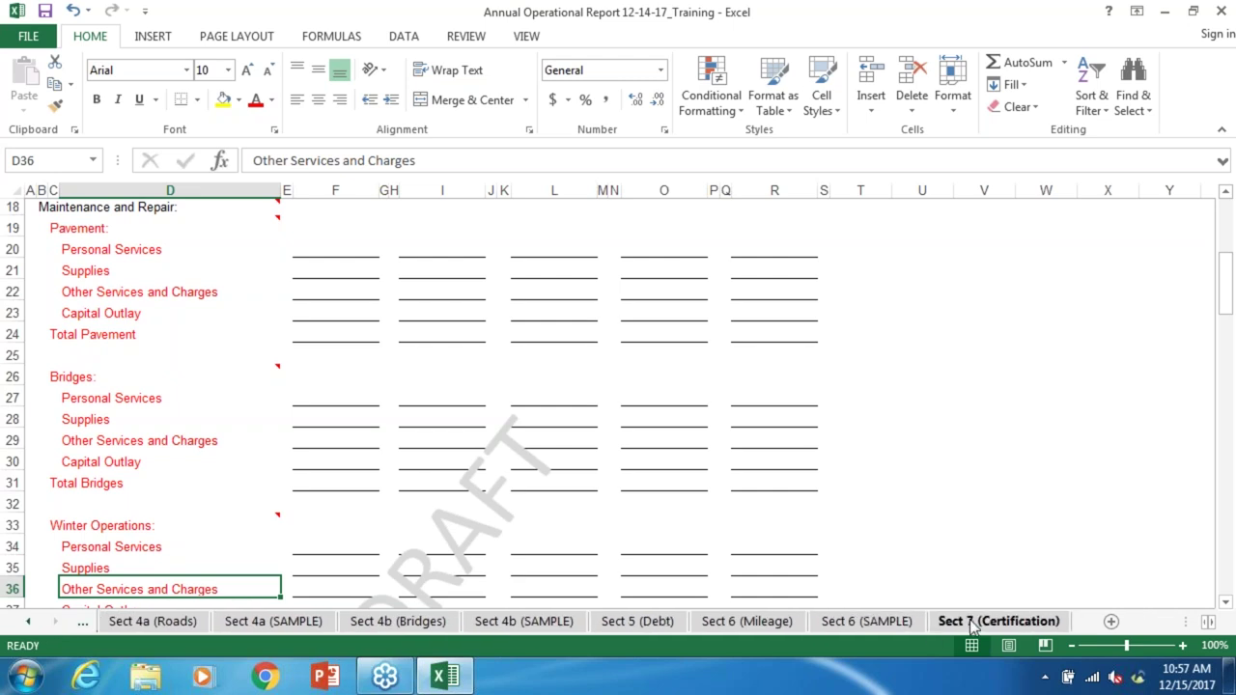
left_click(965, 621)
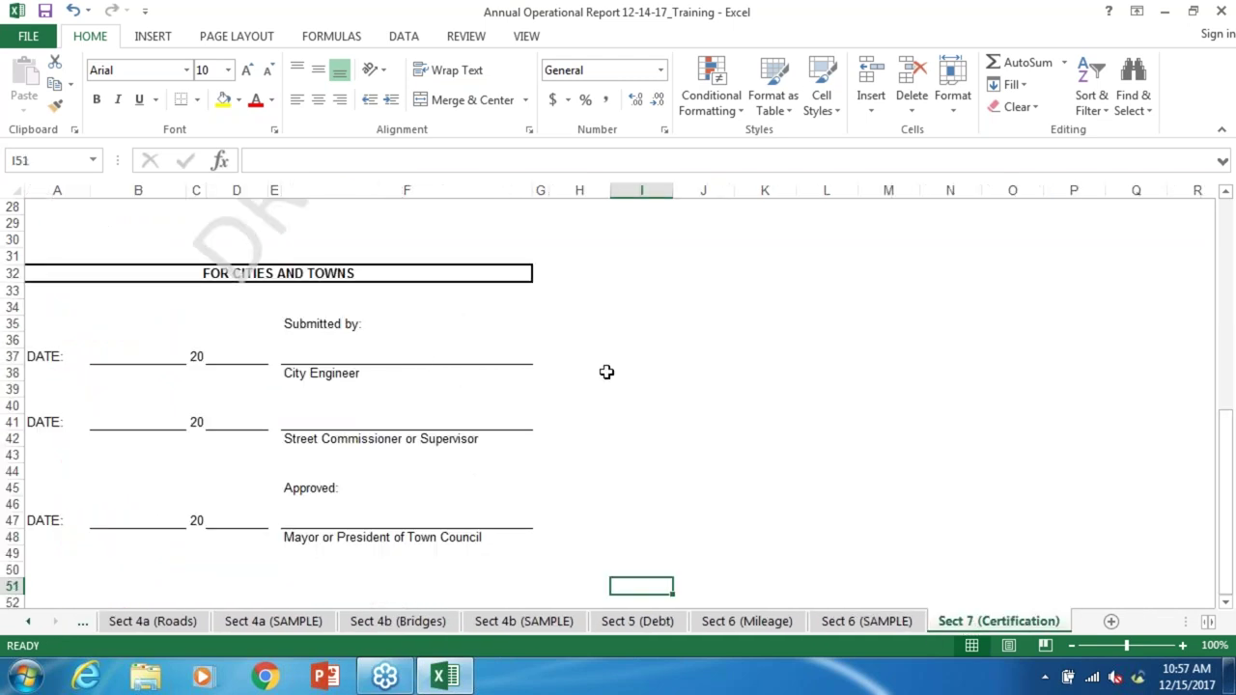
left_click(528, 360)
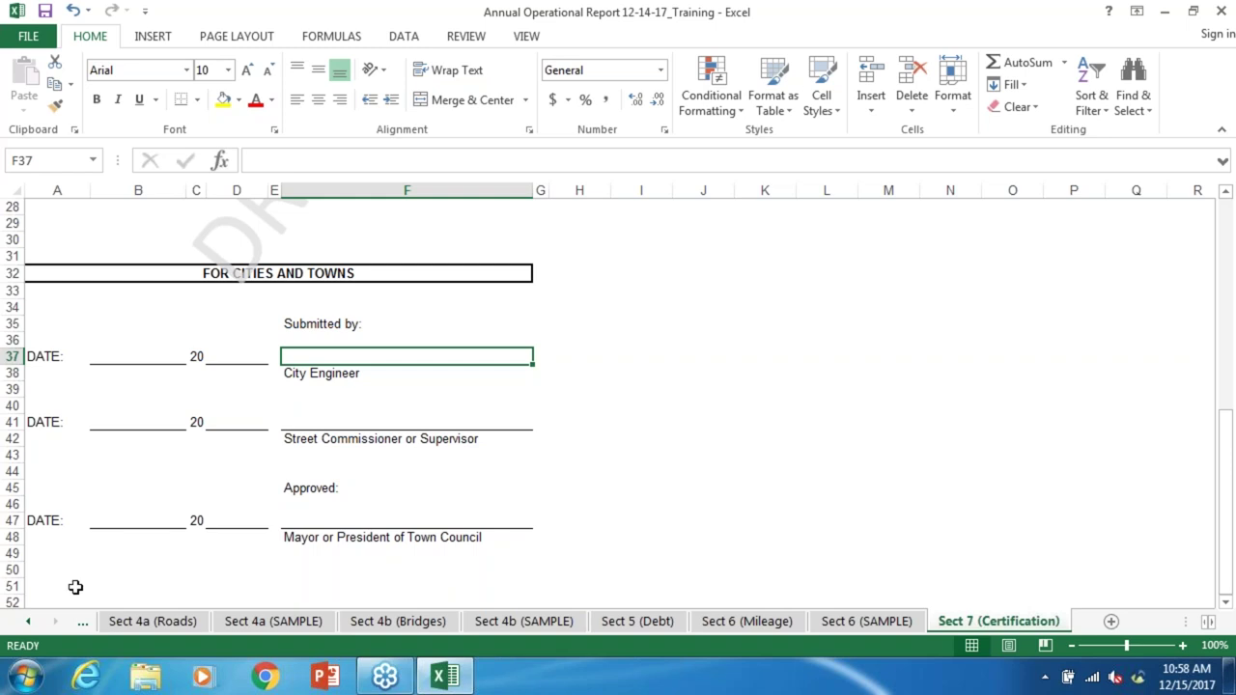
left_click(29, 627)
left_click(29, 628)
left_click(29, 628)
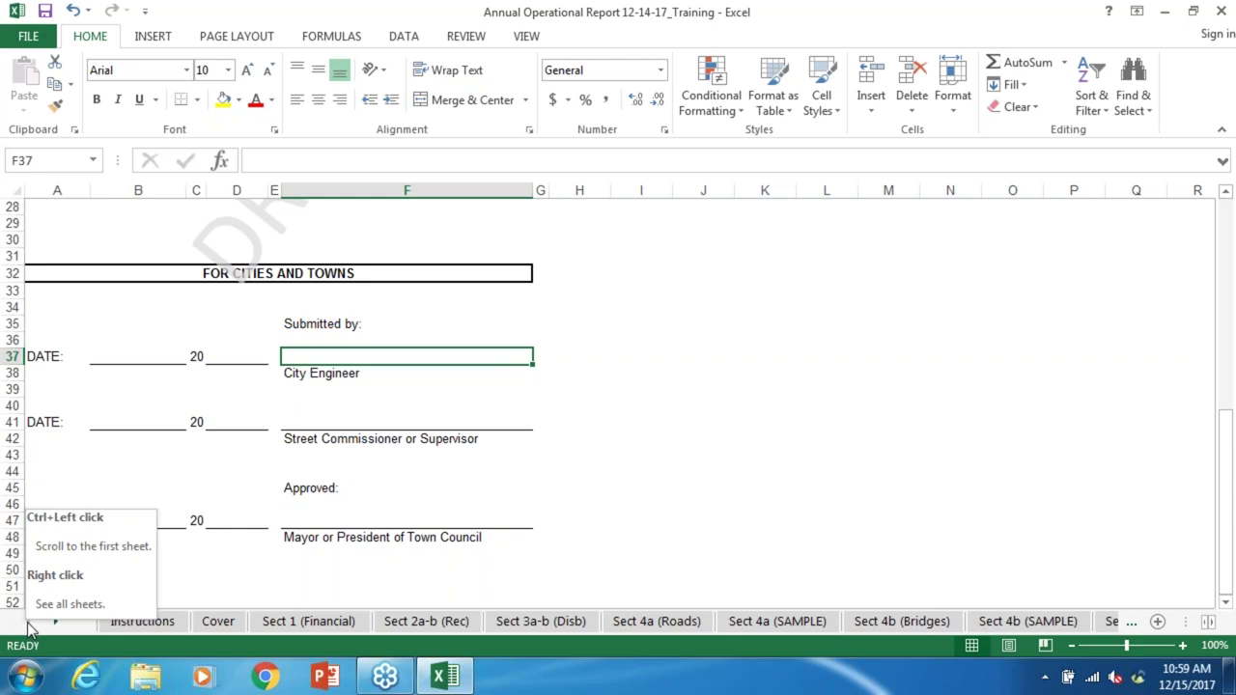
left_click(55, 621)
left_click(55, 621)
left_click(55, 621)
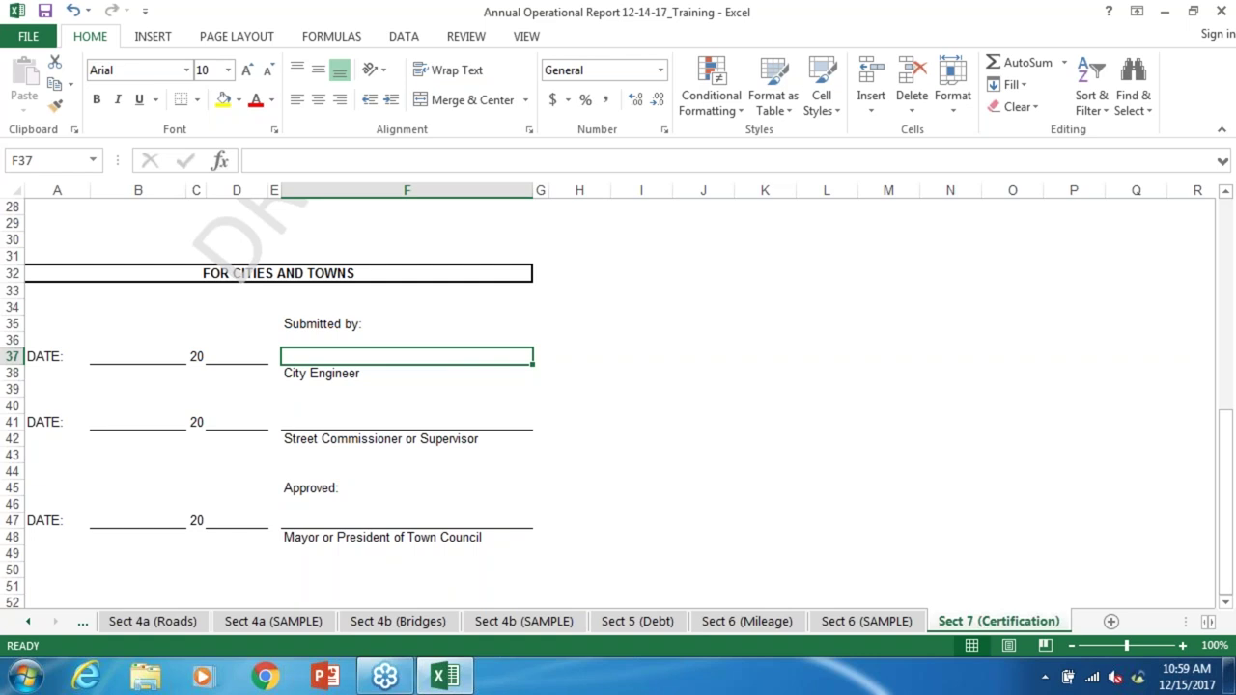
Step: Move to the Street Commissioner or Supervisor signature line in the cities and towns certification
key("Down")
key("Down")
key("Down")
key("Down")
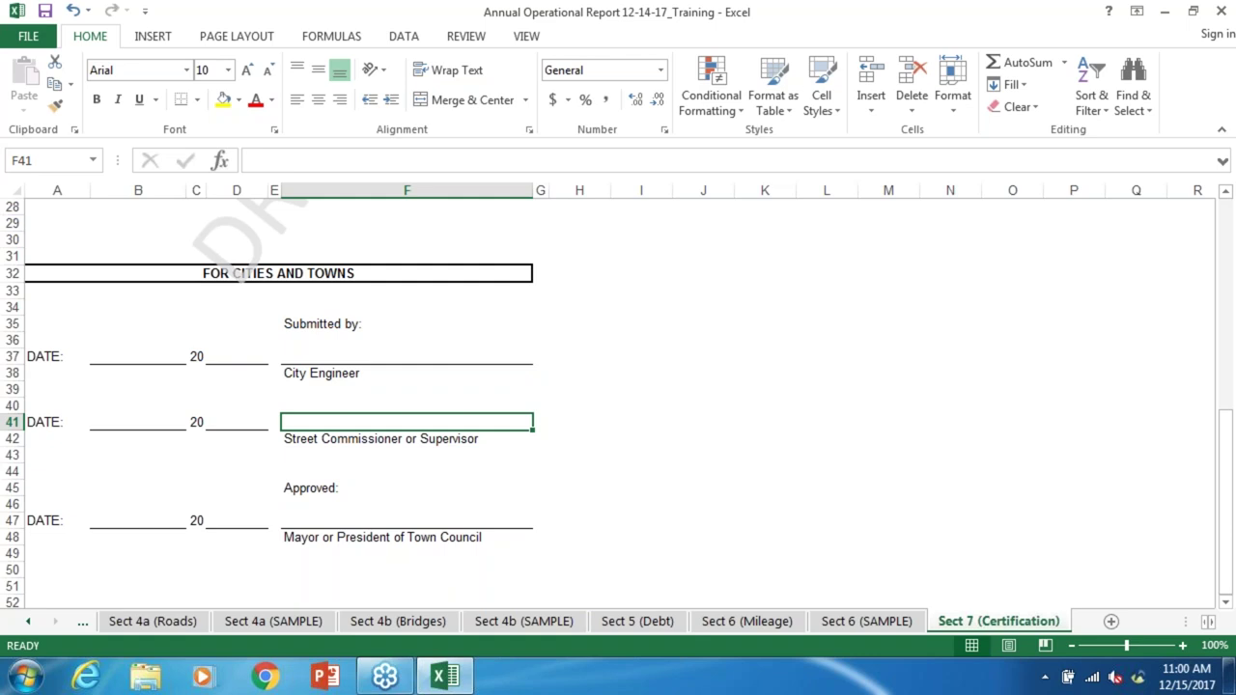
Step: Reopen the Sect 3a-b (Disb) sheet, show its fund headings and select the Cumulative Bridge cell for Pavement Personal Services
left_click(29, 628)
left_click(29, 628)
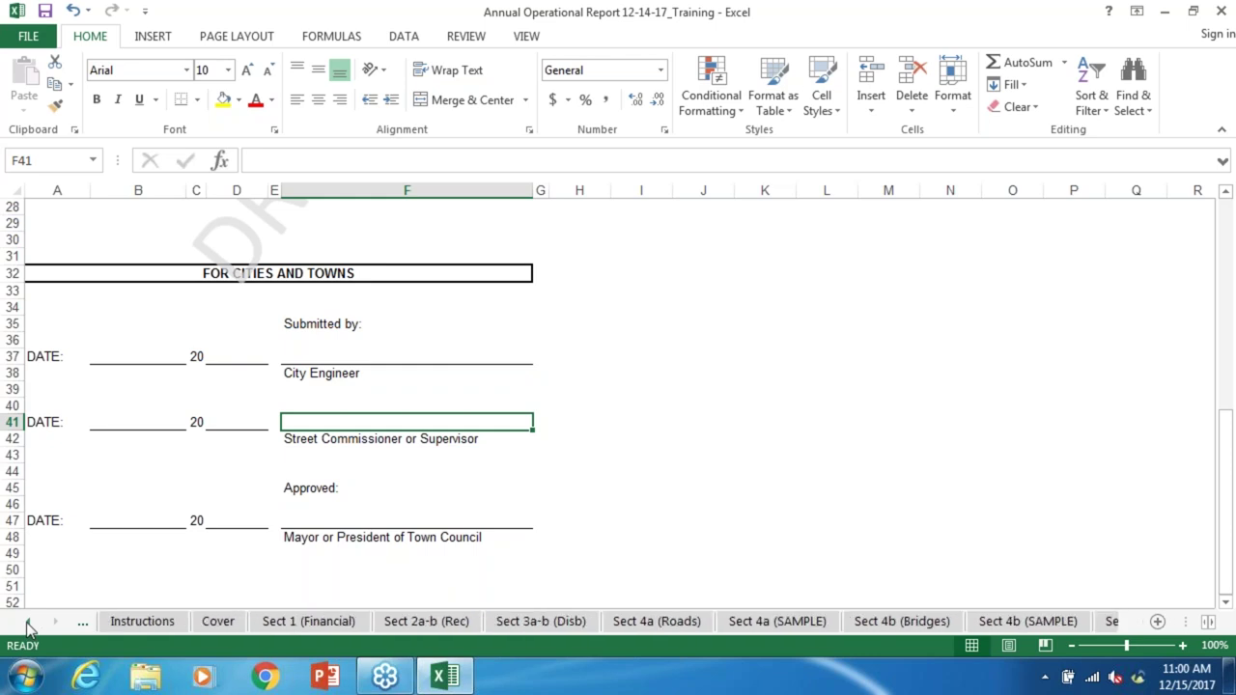
left_click(573, 629)
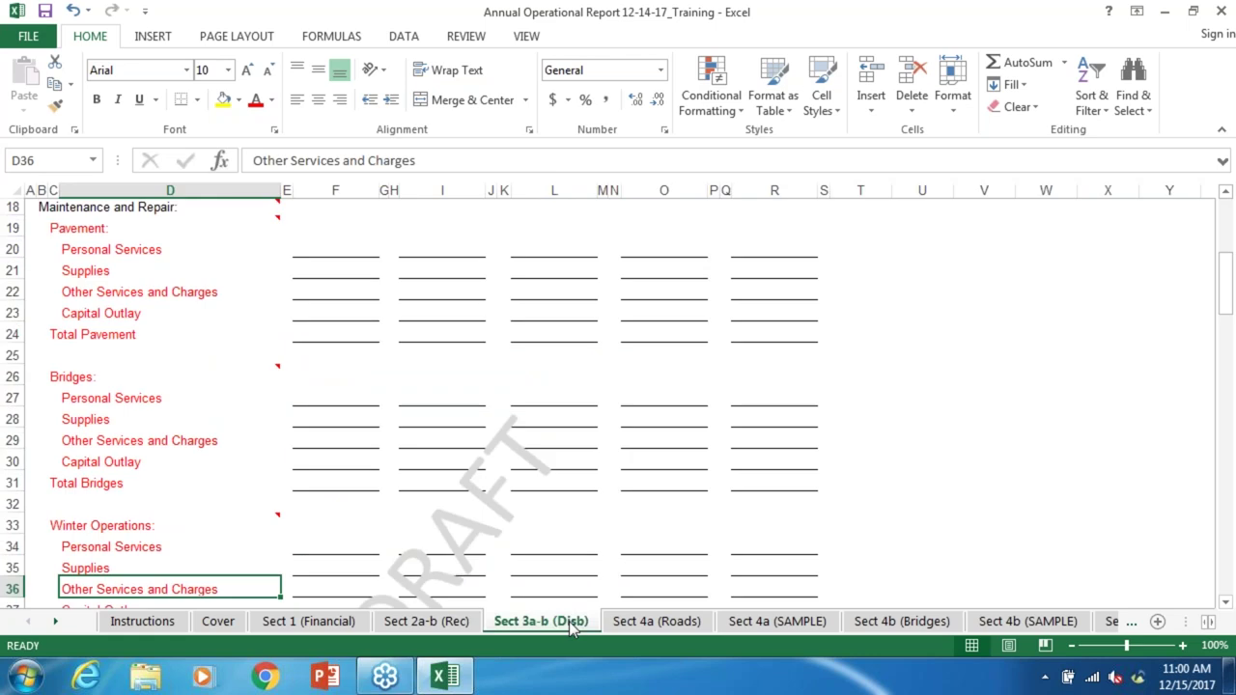
left_click(462, 253)
scroll(463, 253, "up", 6)
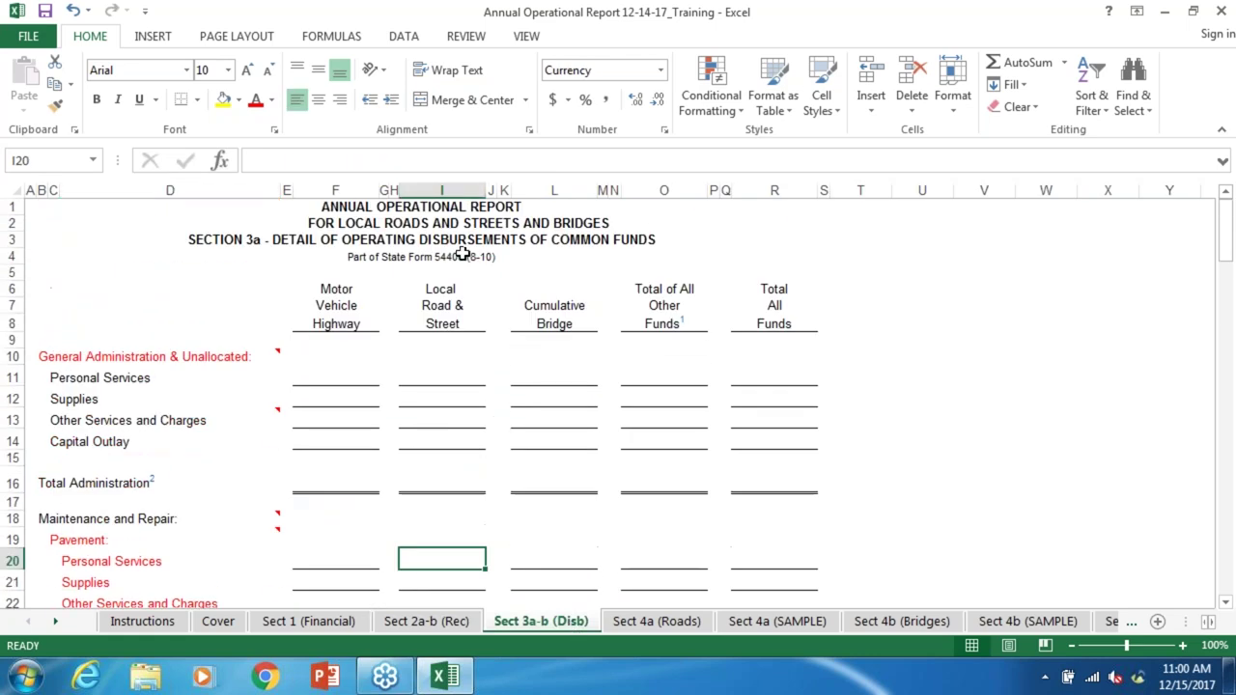
key("Tab")
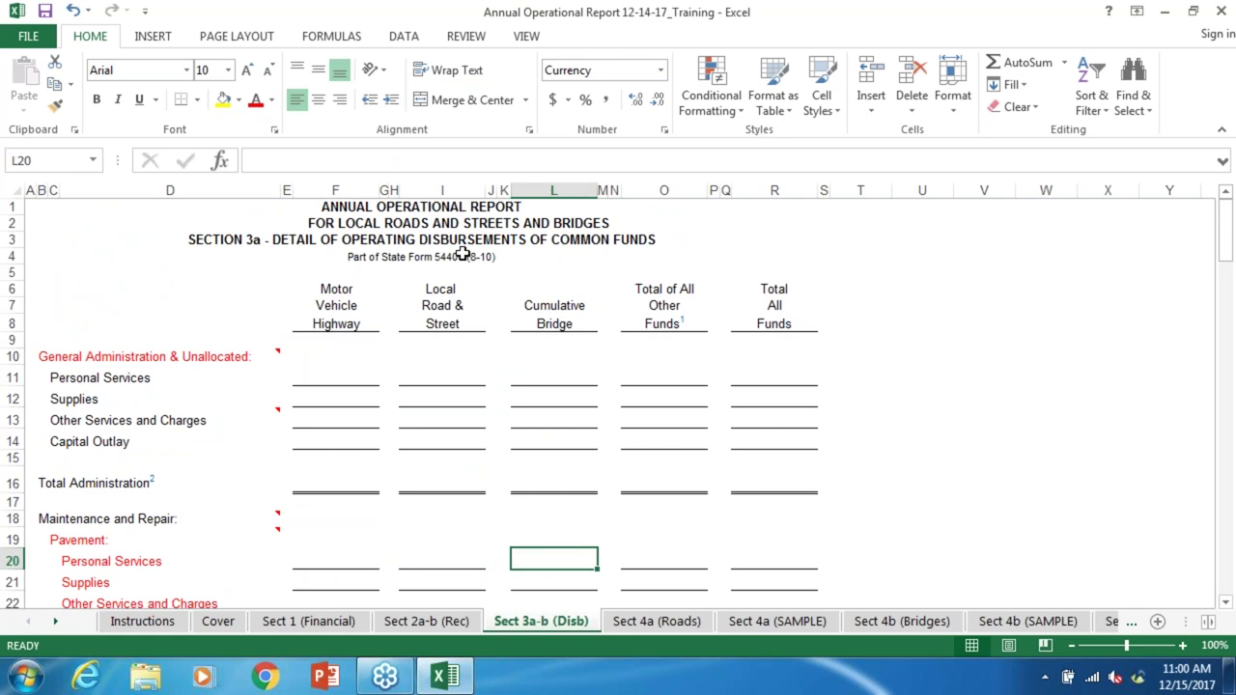
Step: Examine the Cumulative Bridge column from the Pavement rows through Bridges to Other Services and Charges under Winter Operations
key("Down")
key("Down")
key("Down")
key("Down")
key("Down")
key("Down")
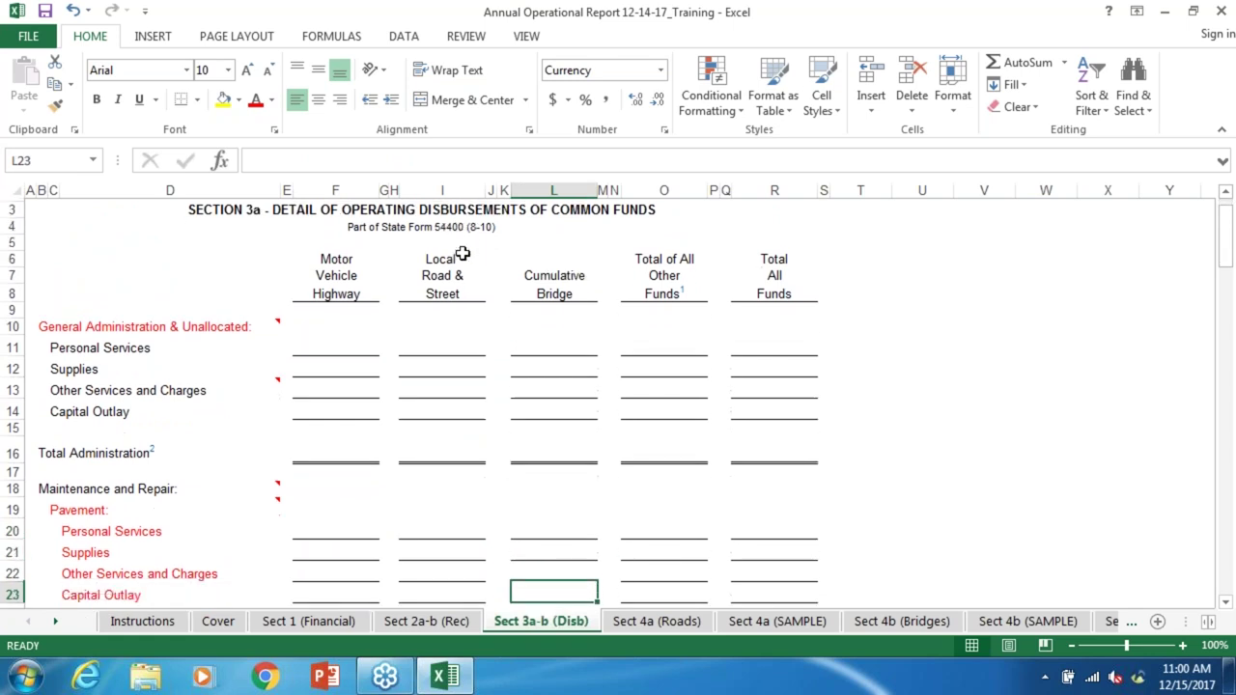
key("Down")
key("Down")
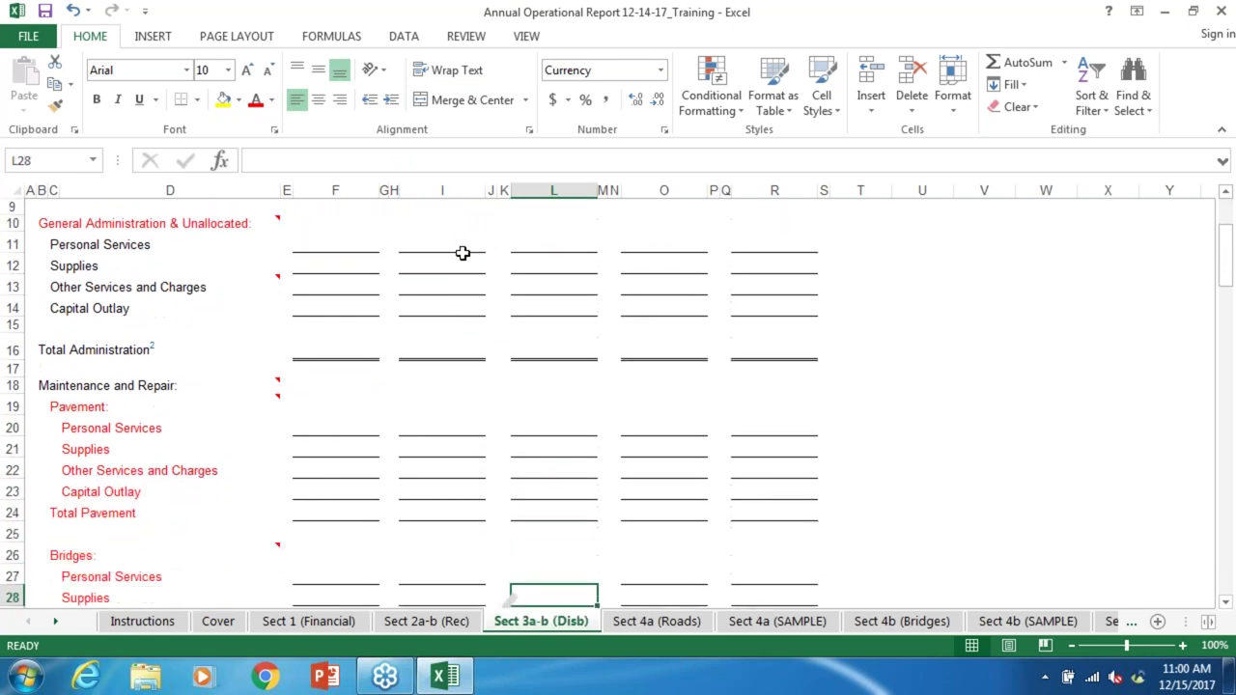
key("Down")
key("Down")
key("Down")
key("Down")
key("Down")
key("Down")
key("Down")
key("Down")
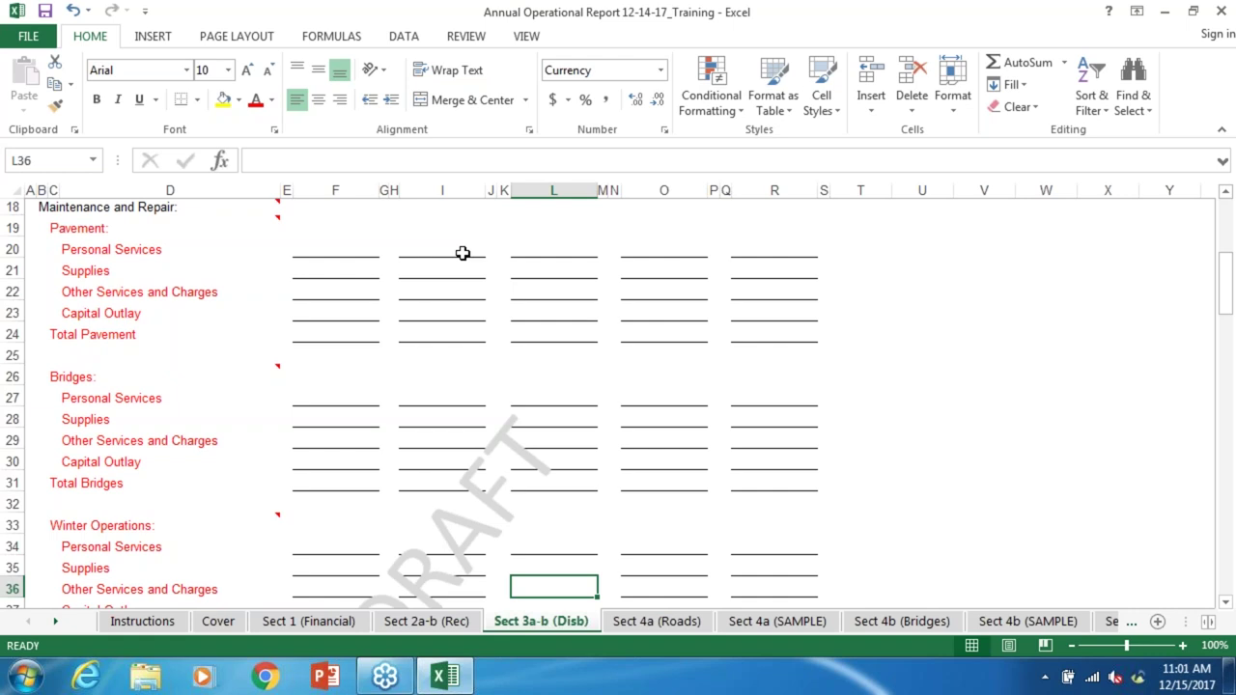
Step: Bring the full Right of Way Operations category into view, select its heading cell and show the attached note
key("Down")
key("Down")
key("Down")
key("Down")
key("Down")
key("Down")
key("Down")
key("Down")
key("Down")
key("Down")
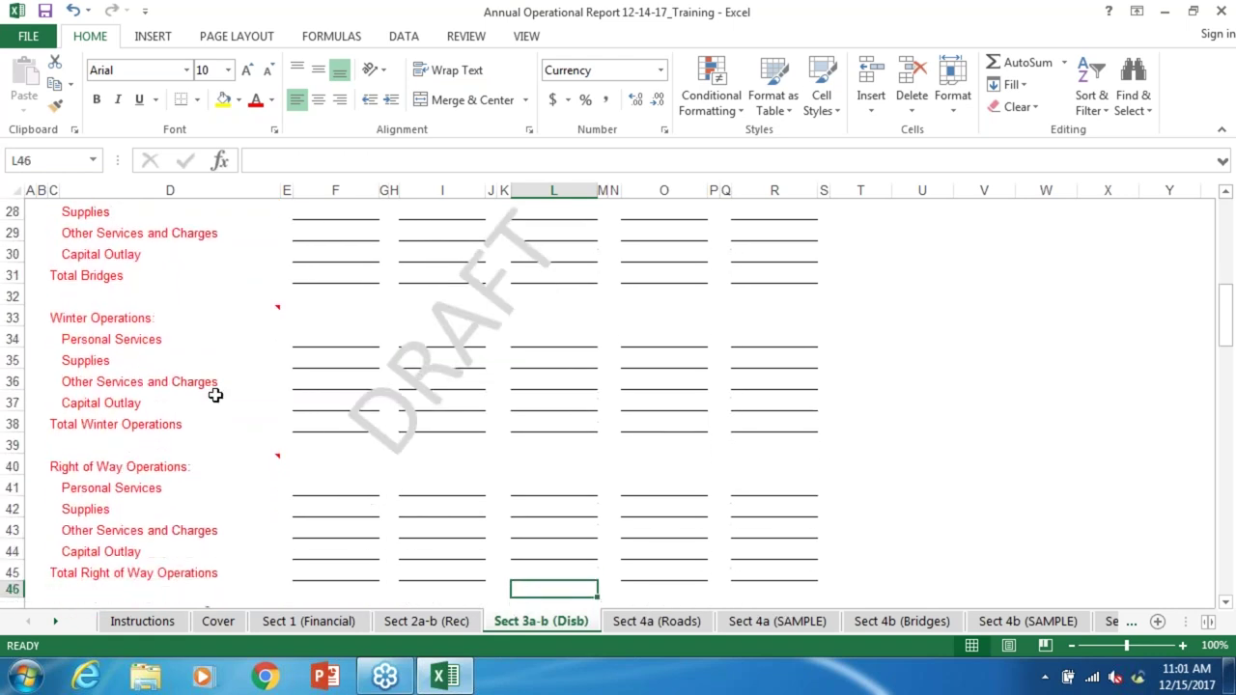
mouse_move(202, 464)
left_click(197, 469)
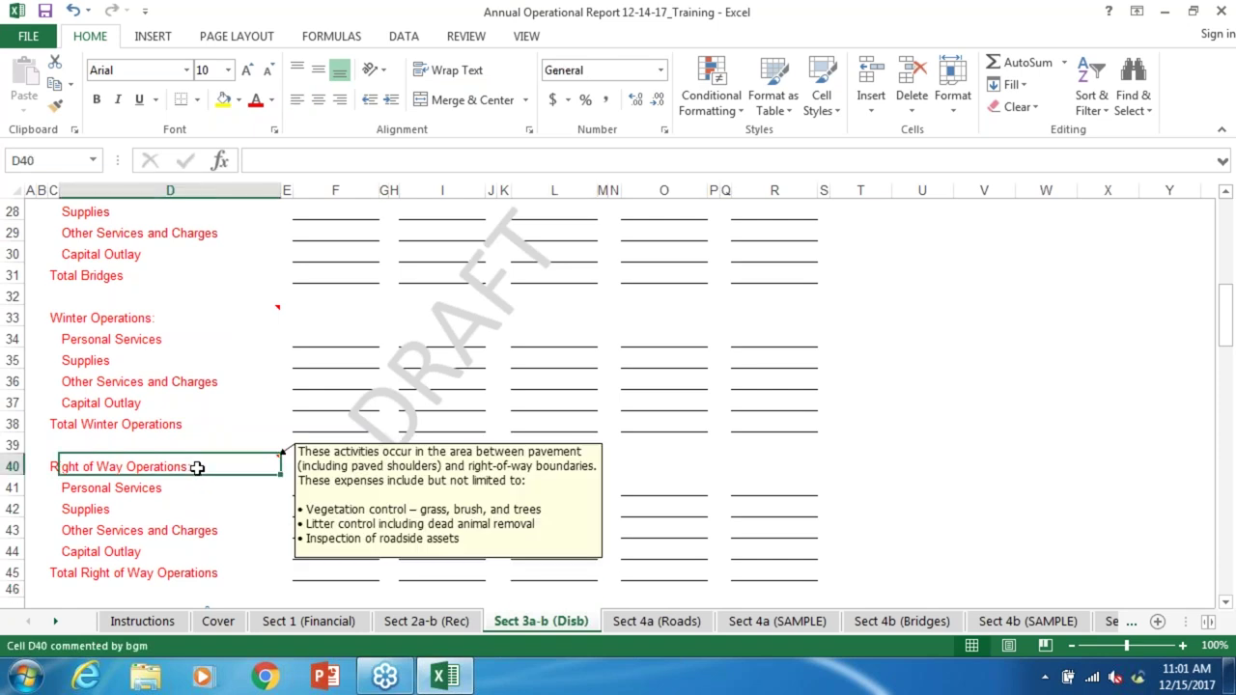
Step: Go back up through the categories to the Maintenance and Repair heading, read its note and select the heading cell
key("Up")
key("Up")
key("Up")
key("Up")
key("Up")
key("Up")
key("Up")
key("Up")
key("Up")
key("Up")
key("Up")
key("Up")
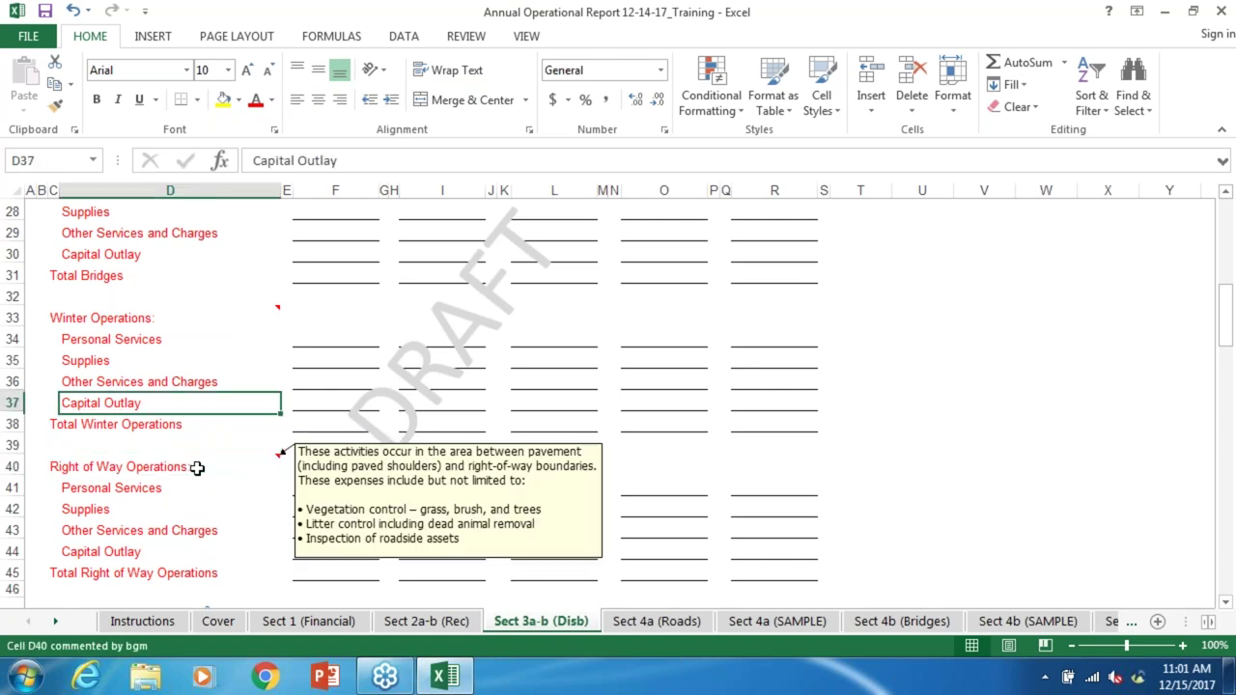
key("Up")
key("Up")
key("Up")
key("Up")
key("Up")
key("Up")
key("Up")
key("Up")
key("Up")
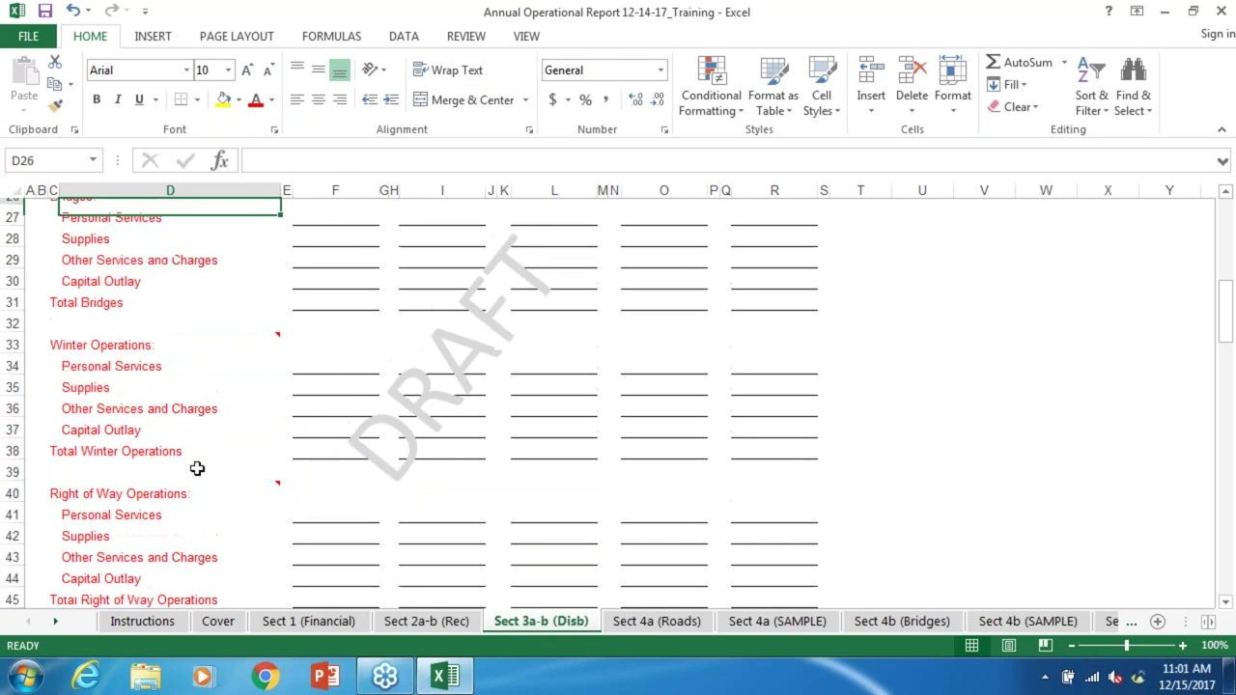
key("Up")
key("Up")
key("Up")
key("Up")
key("Up")
key("Down")
key("Down")
key("Down")
key("Down")
key("Down")
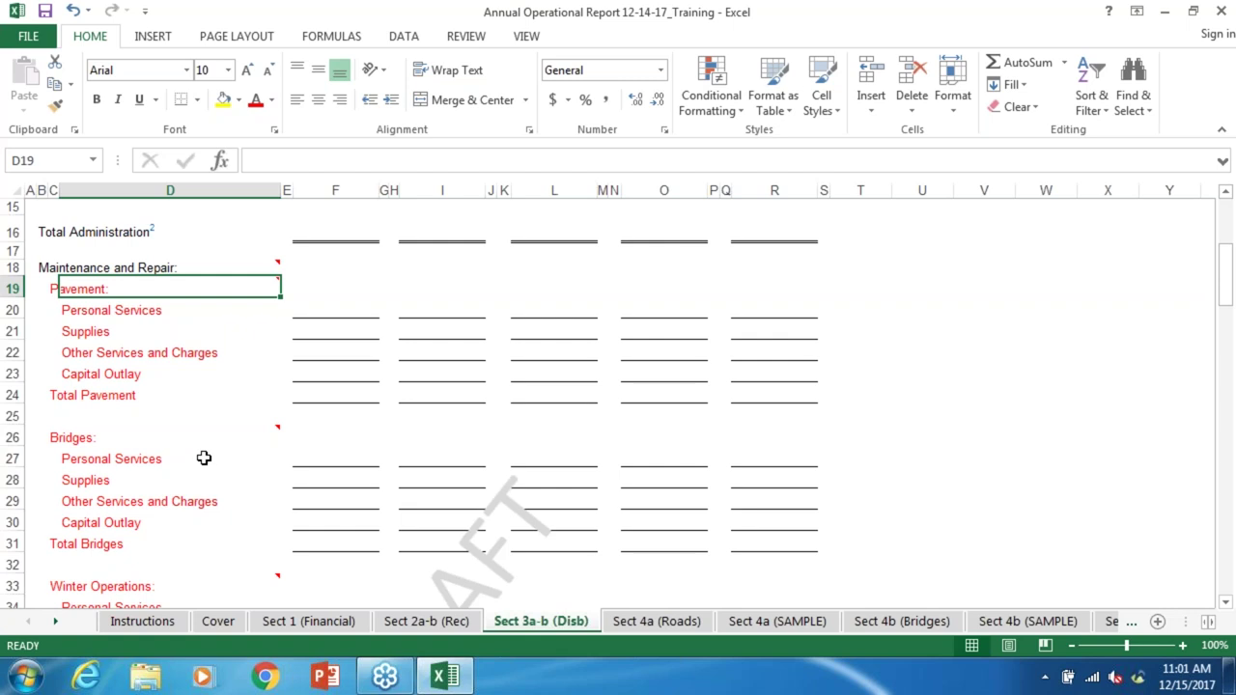
mouse_move(263, 282)
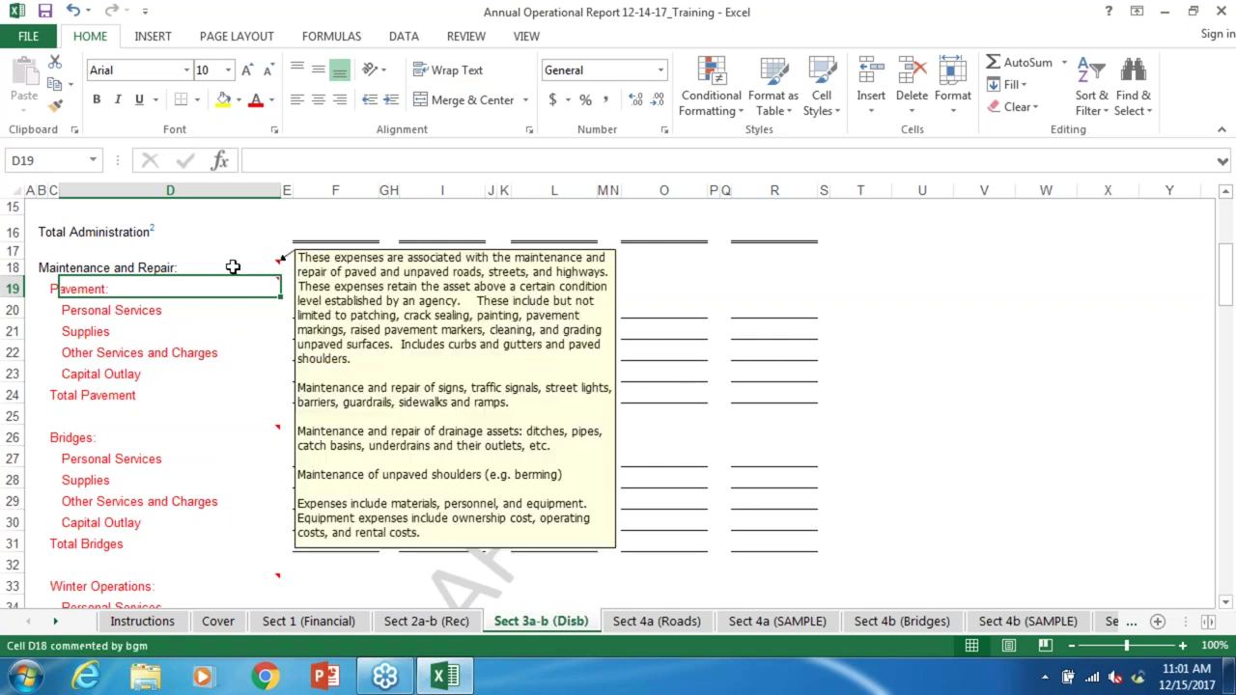
left_click(233, 267)
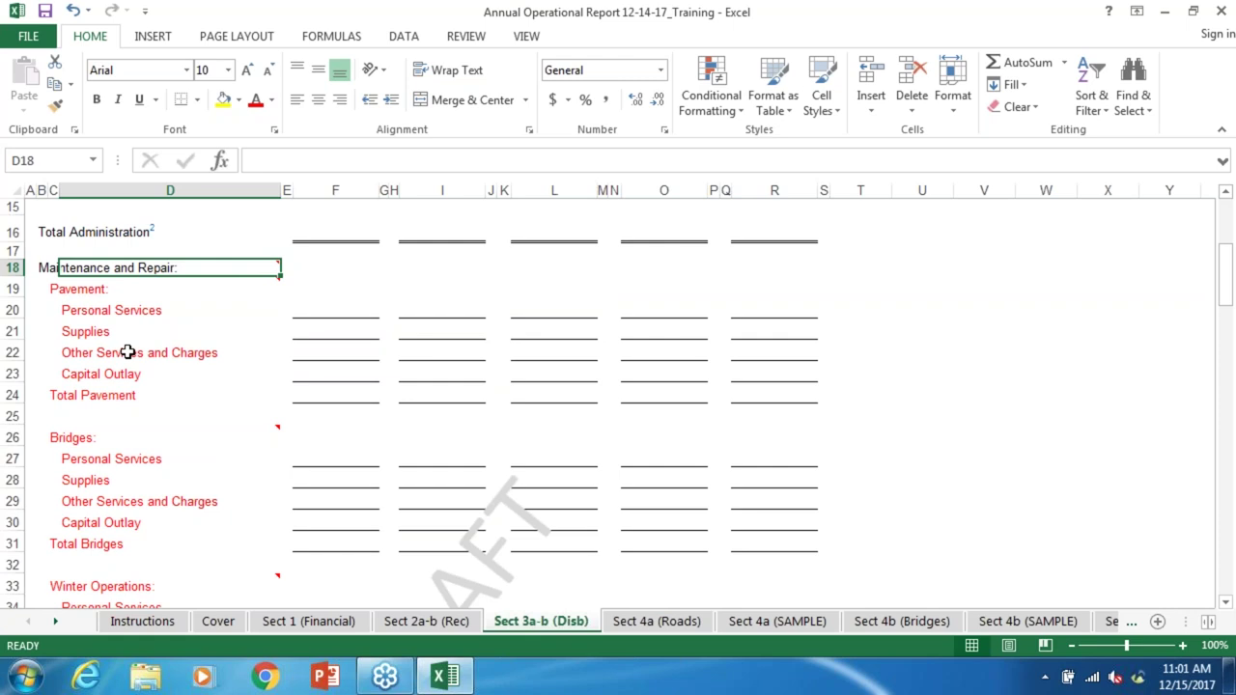
Step: Select the Pavement heading to show its note and review the categories from there to the end of Winter Operations
left_click(89, 291)
key("Down")
key("Down")
key("Down")
key("Down")
key("Down")
key("Down")
key("Down")
key("Down")
key("Down")
key("Down")
key("Down")
key("Down")
key("Down")
key("Down")
key("Down")
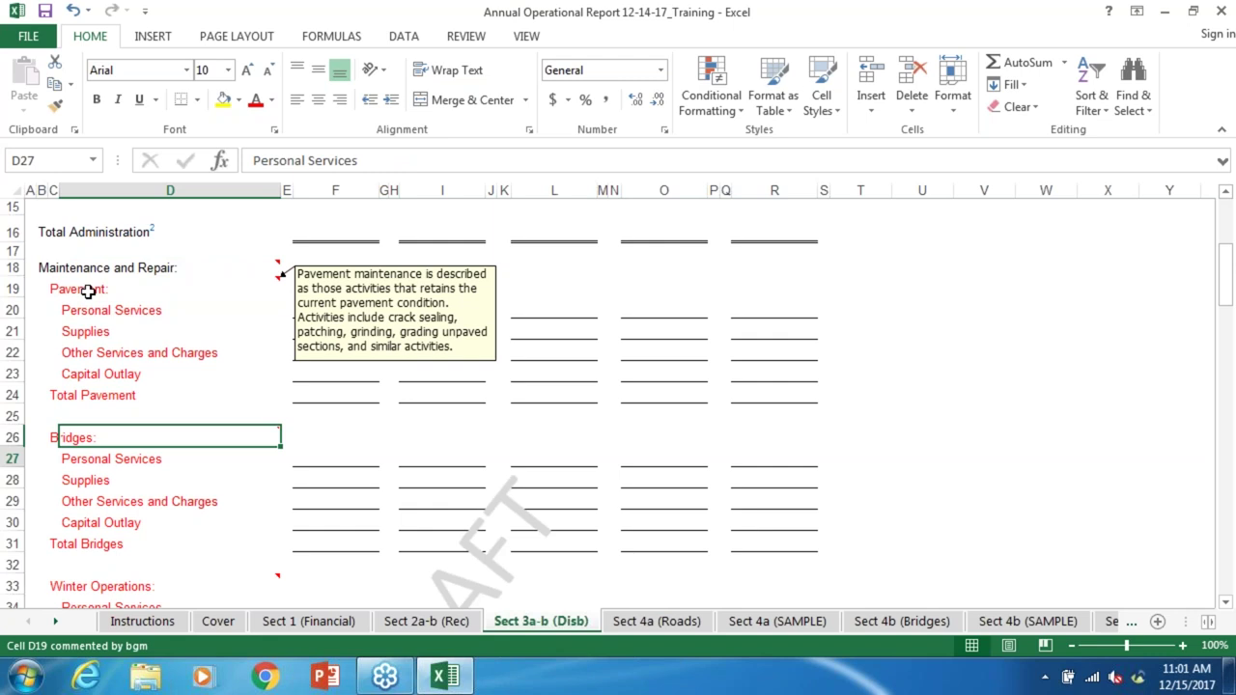
key("Down")
key("Down")
key("Down")
key("Down")
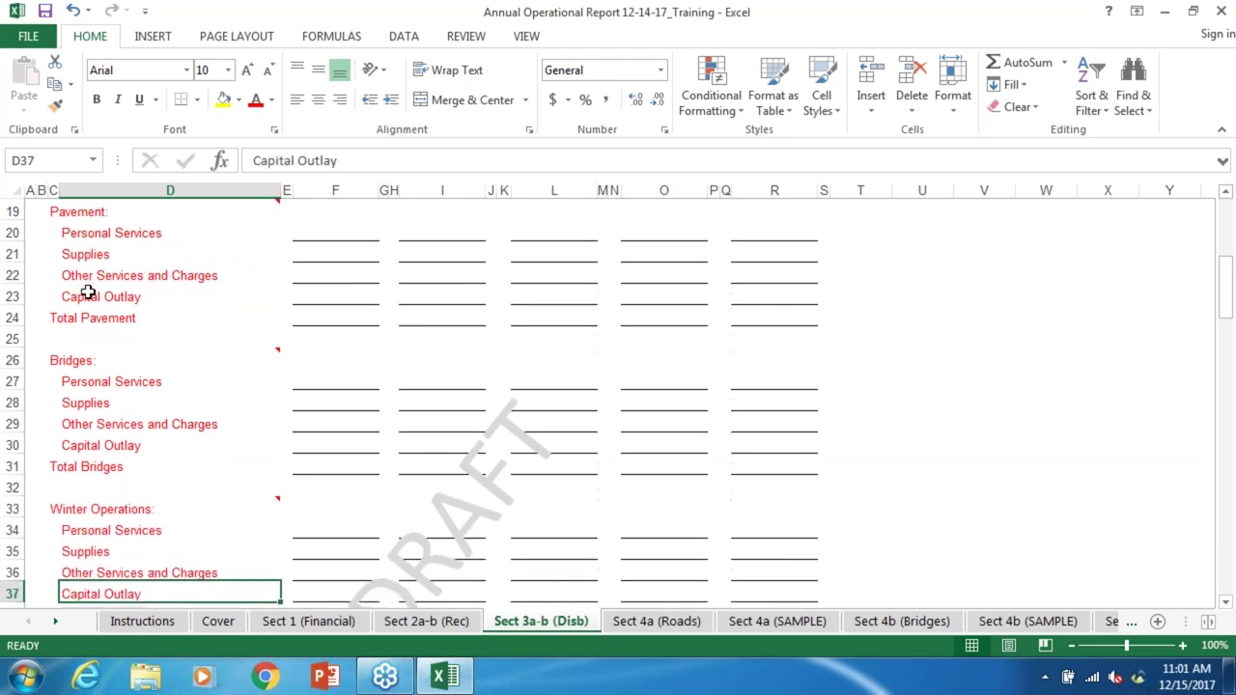
key("Down")
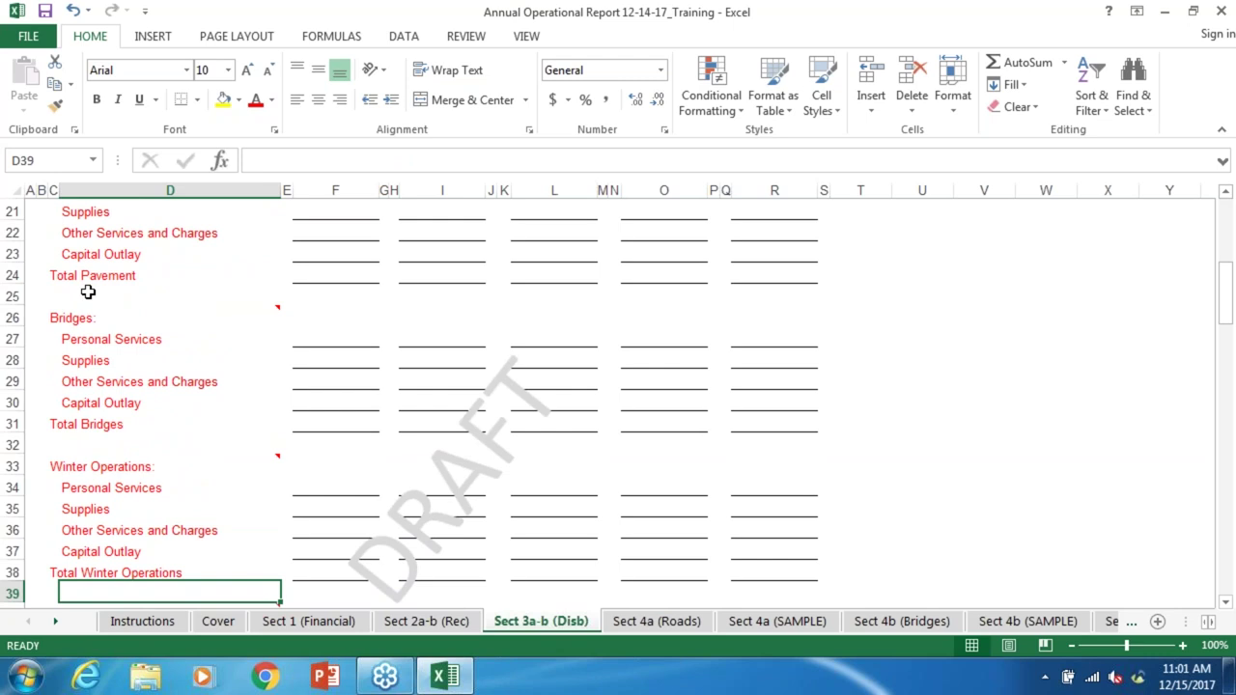
Step: Review the Right of Way Operations rows, select that category's heading cell and read its note
key("Down")
key("Down")
key("Down")
key("Down")
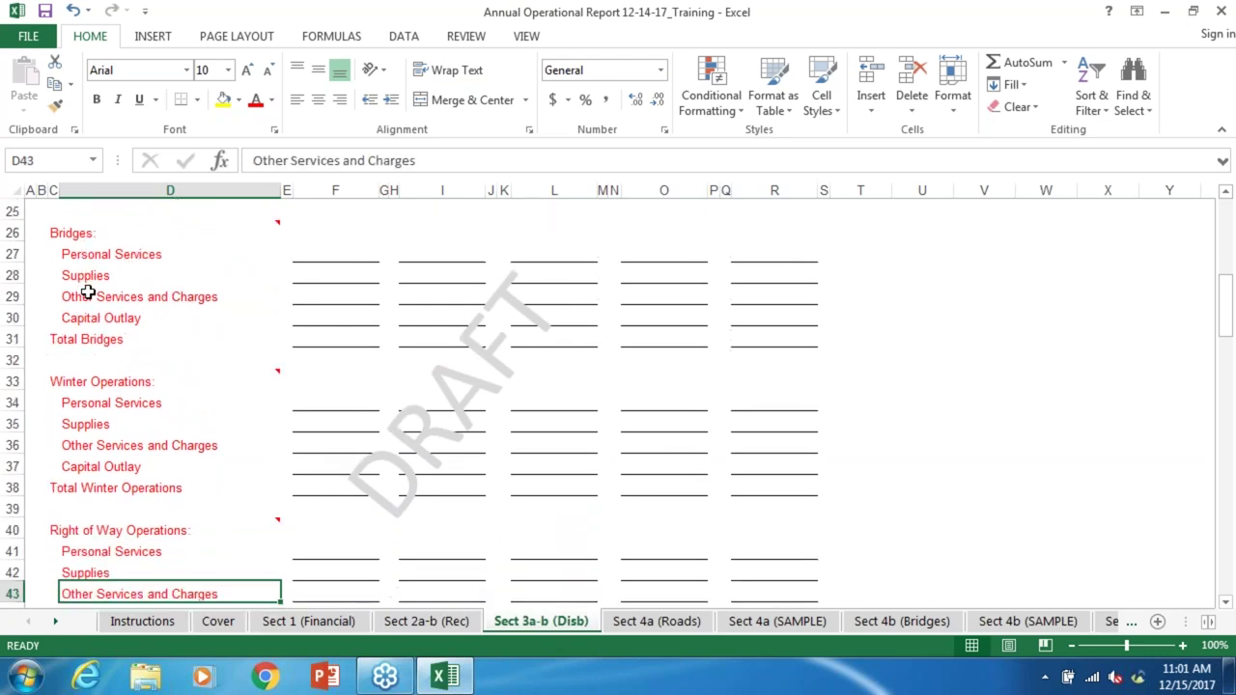
key("Down")
key("Down")
key("Down")
key("Down")
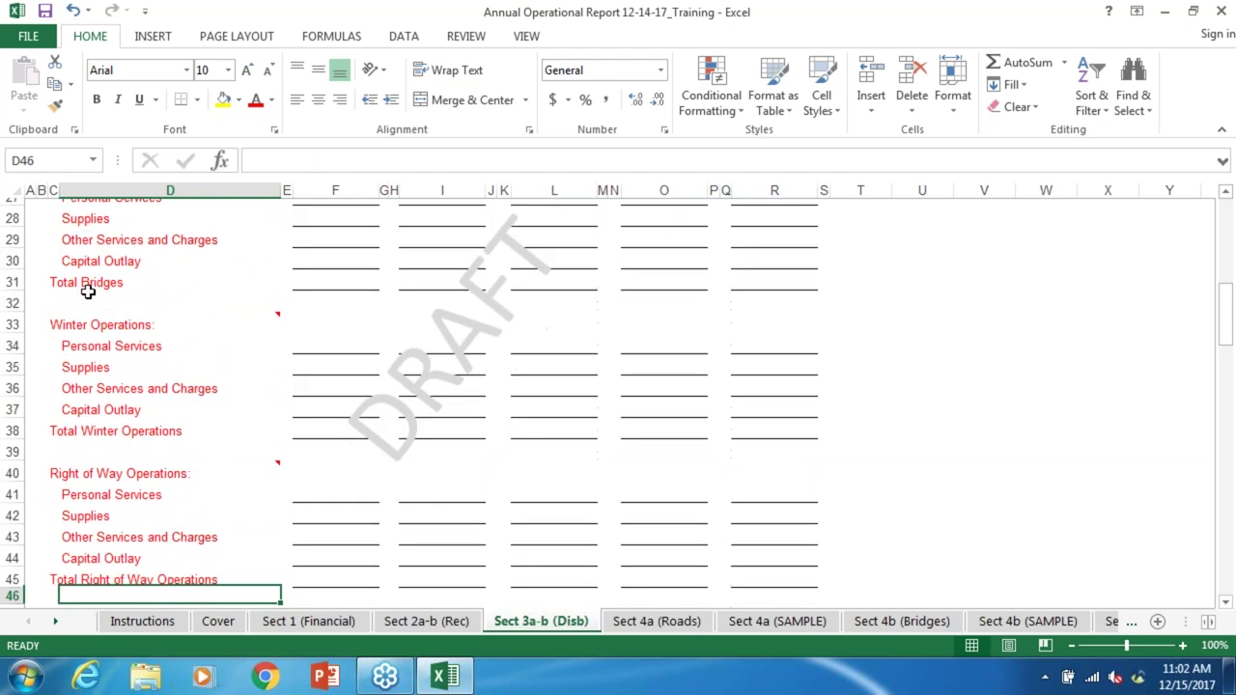
left_click(159, 445)
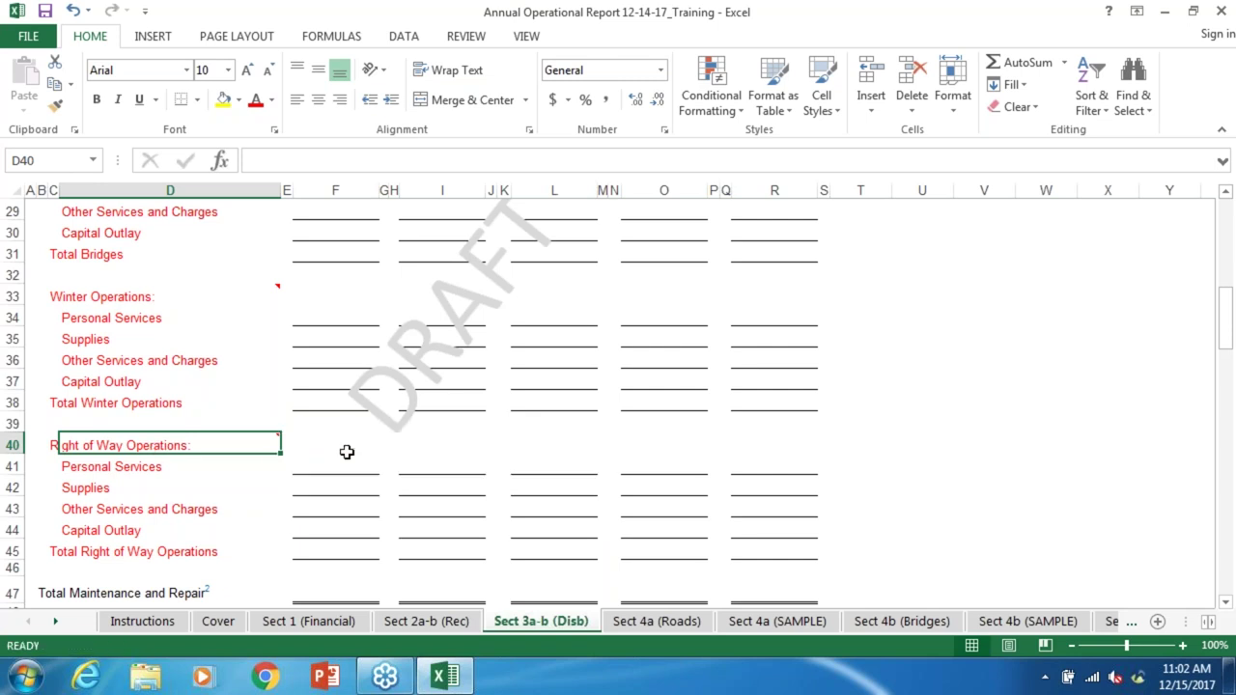
mouse_move(241, 444)
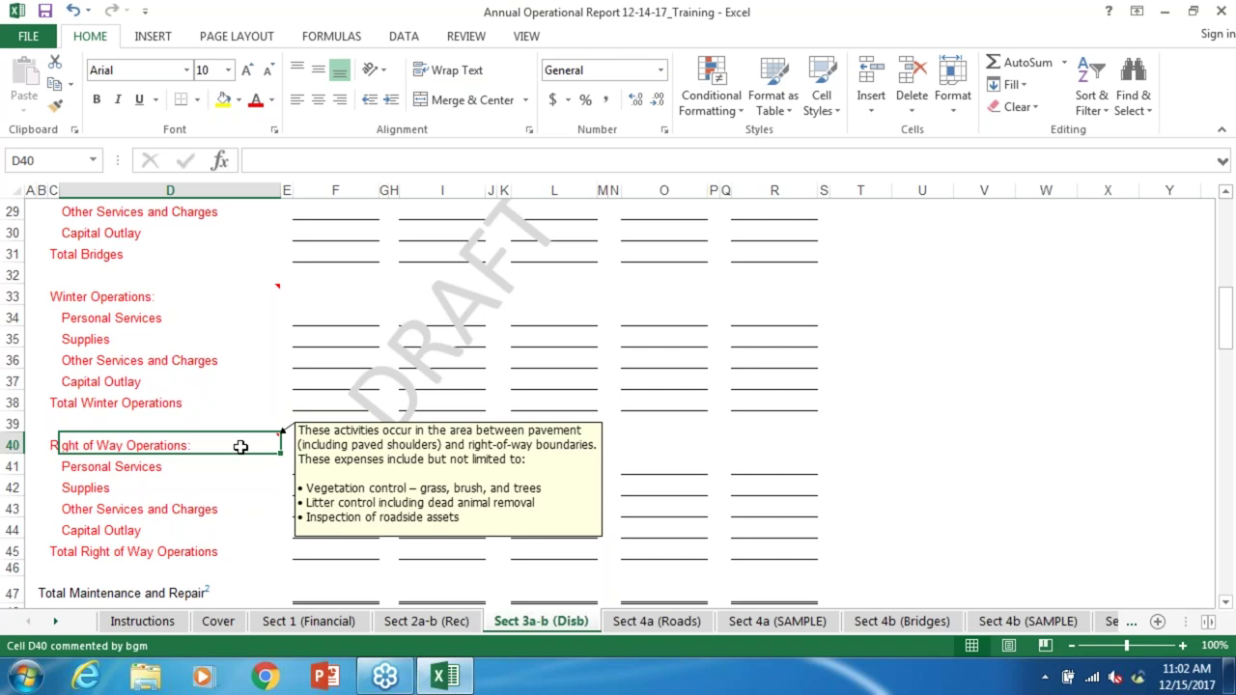
Step: Select Capital Outlay under Winter Operations and review the categories back up to the Maintenance and Repair heading
left_click(189, 377)
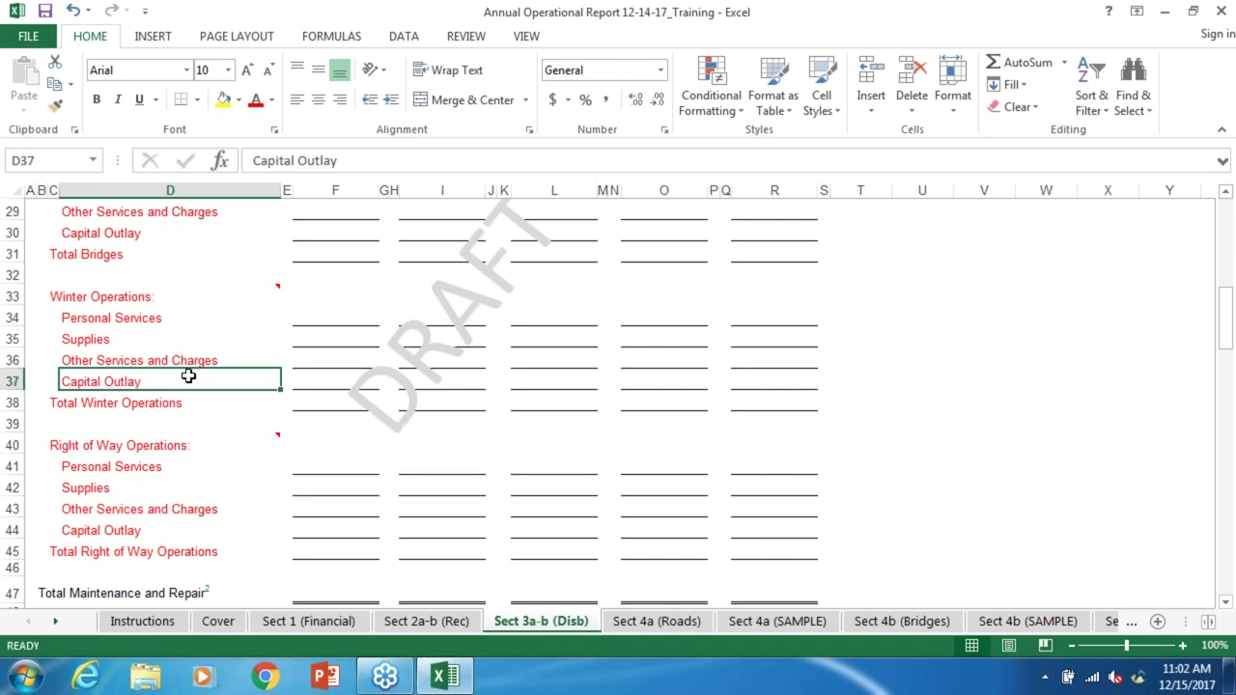
key("Up")
key("Up")
key("Up")
key("Up")
key("Up")
key("Up")
key("Up")
key("Up")
key("Up")
key("Up")
key("Up")
key("Up")
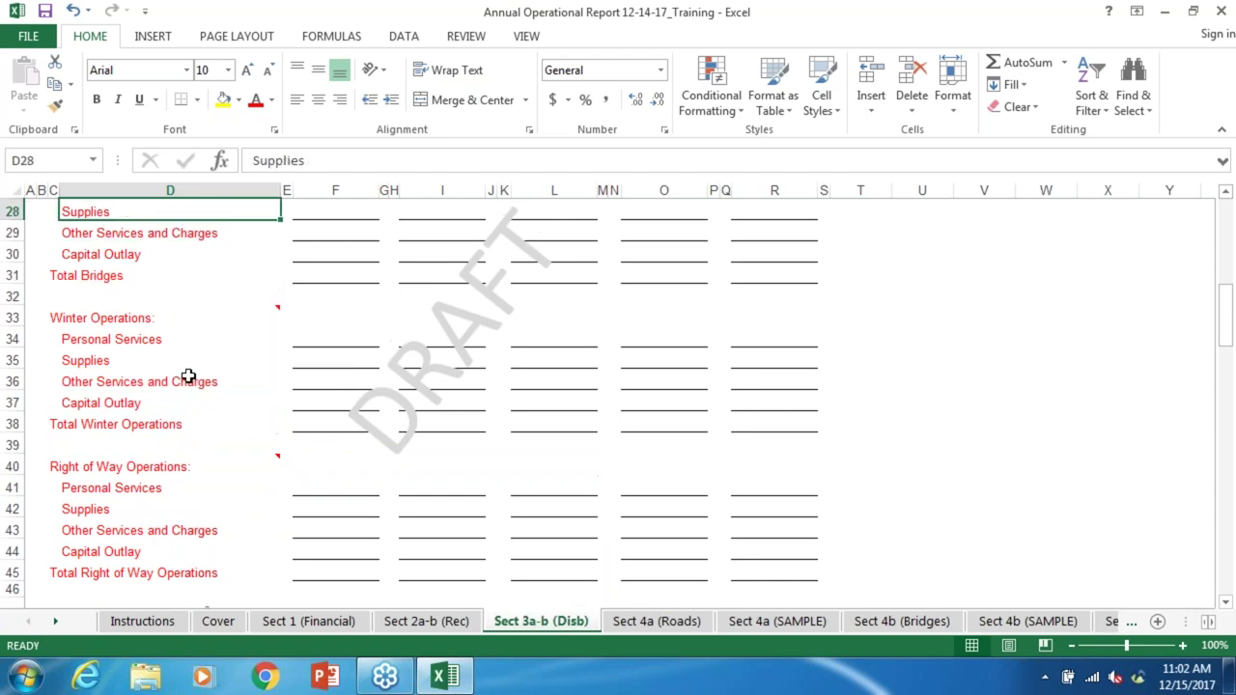
key("Up")
key("Up")
key("Up")
key("Up")
key("Up")
key("Up")
key("Up")
key("Up")
key("Up")
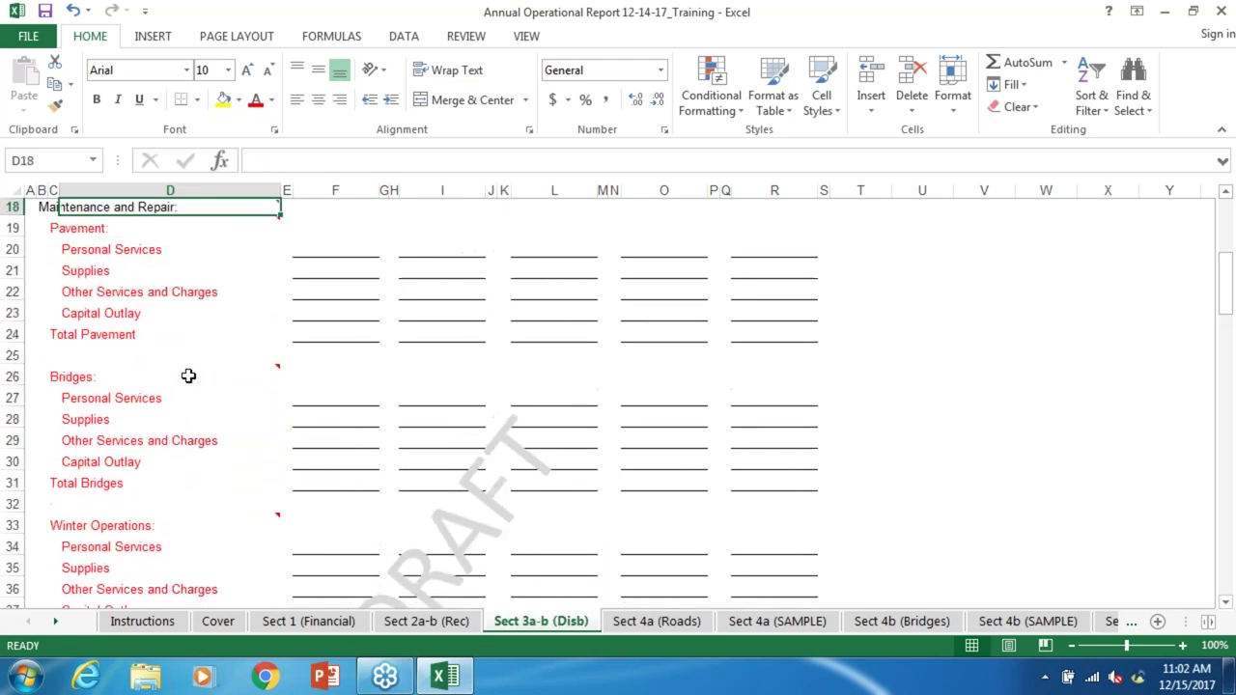
Step: Look over the Pavement and Bridges categories again, down to the Supplies row under Winter Operations
key("Down")
key("Down")
key("Down")
key("Down")
key("Down")
key("Down")
key("Down")
key("Down")
key("Down")
key("Down")
key("Down")
key("Down")
key("Down")
key("Down")
key("Down")
key("Down")
key("Down")
key("Down")
key("Down")
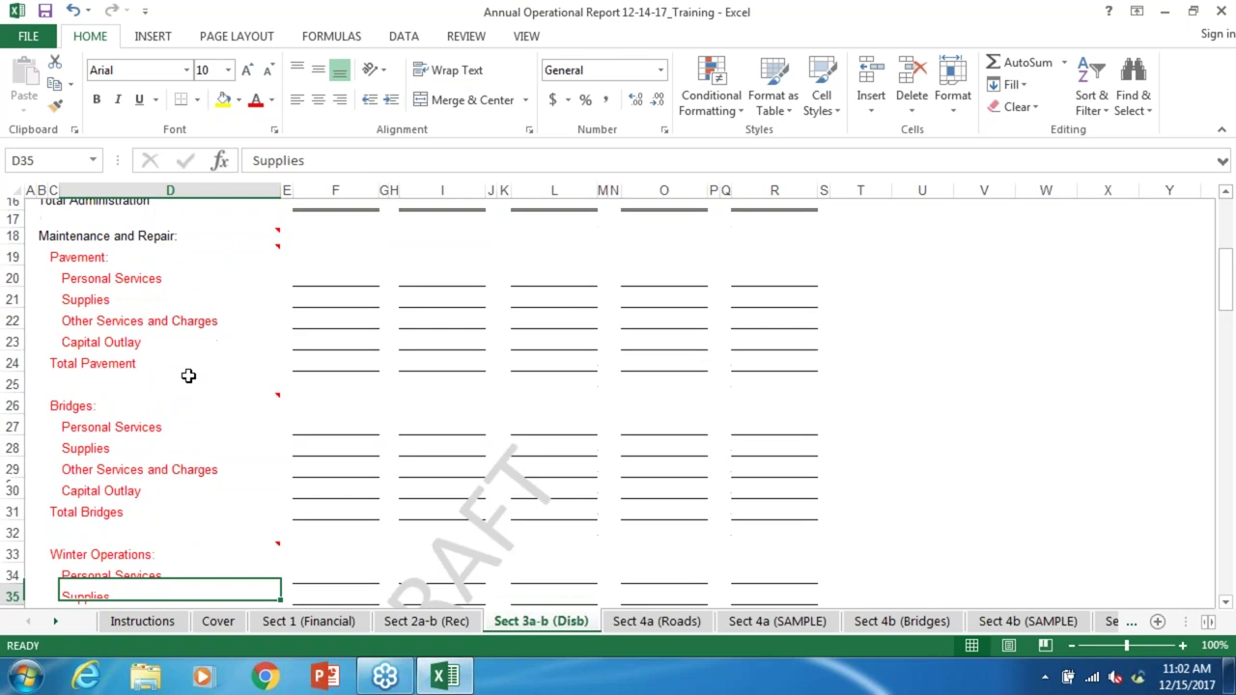
Step: Return to the Maintenance and Repair heading, reread its note and select the Total All Funds cell for Total Pavement
key("Up")
key("Up")
key("Up")
key("Up")
key("Up")
key("Up")
key("Up")
key("Up")
key("Up")
key("Up")
key("Up")
key("Up")
key("Up")
key("Up")
key("Up")
key("Up")
key("Up")
key("Up")
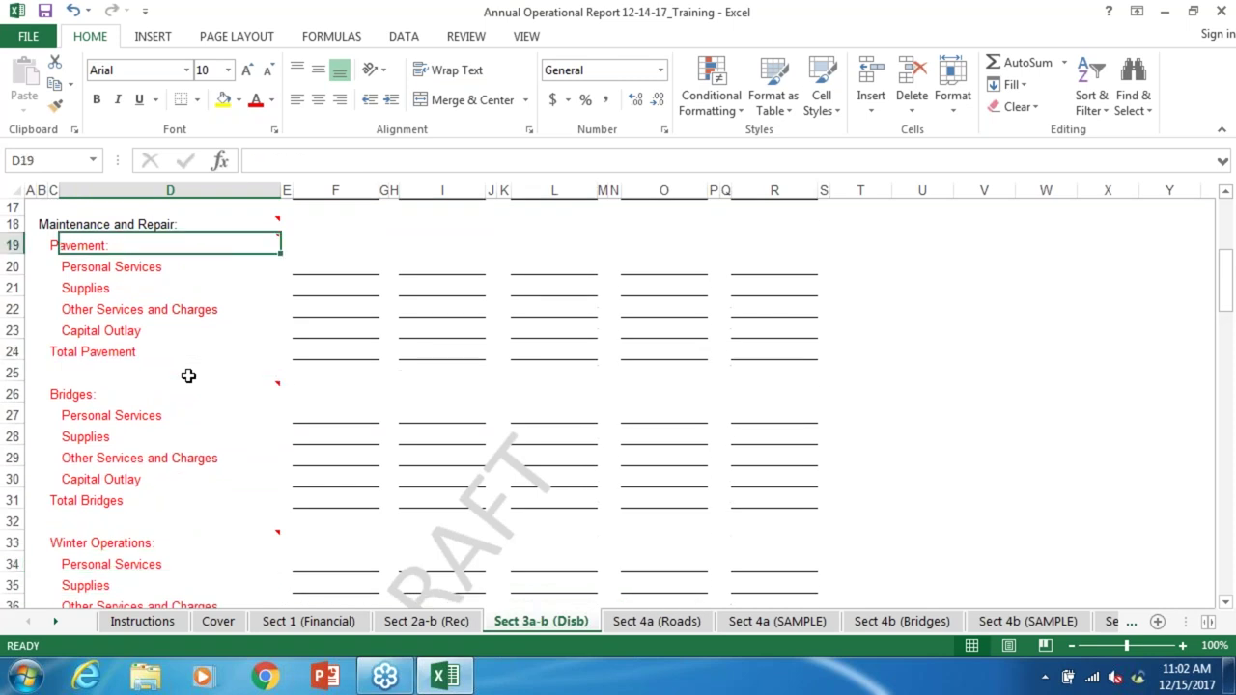
key("Down")
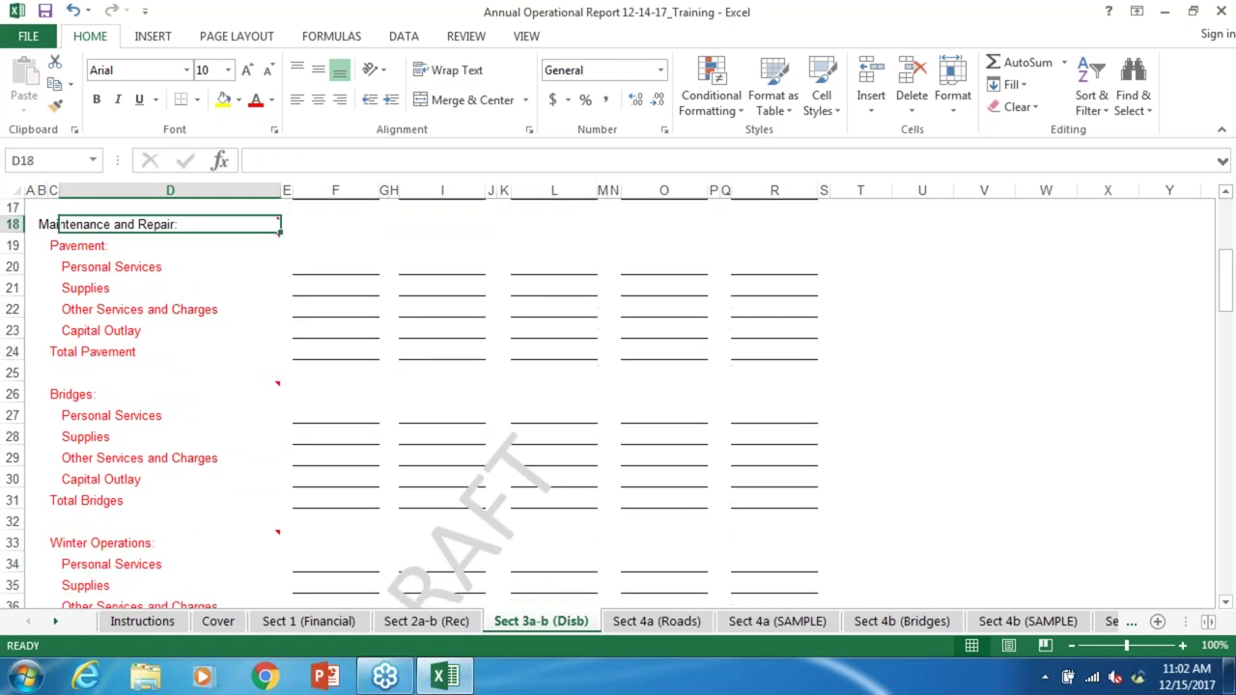
mouse_move(273, 221)
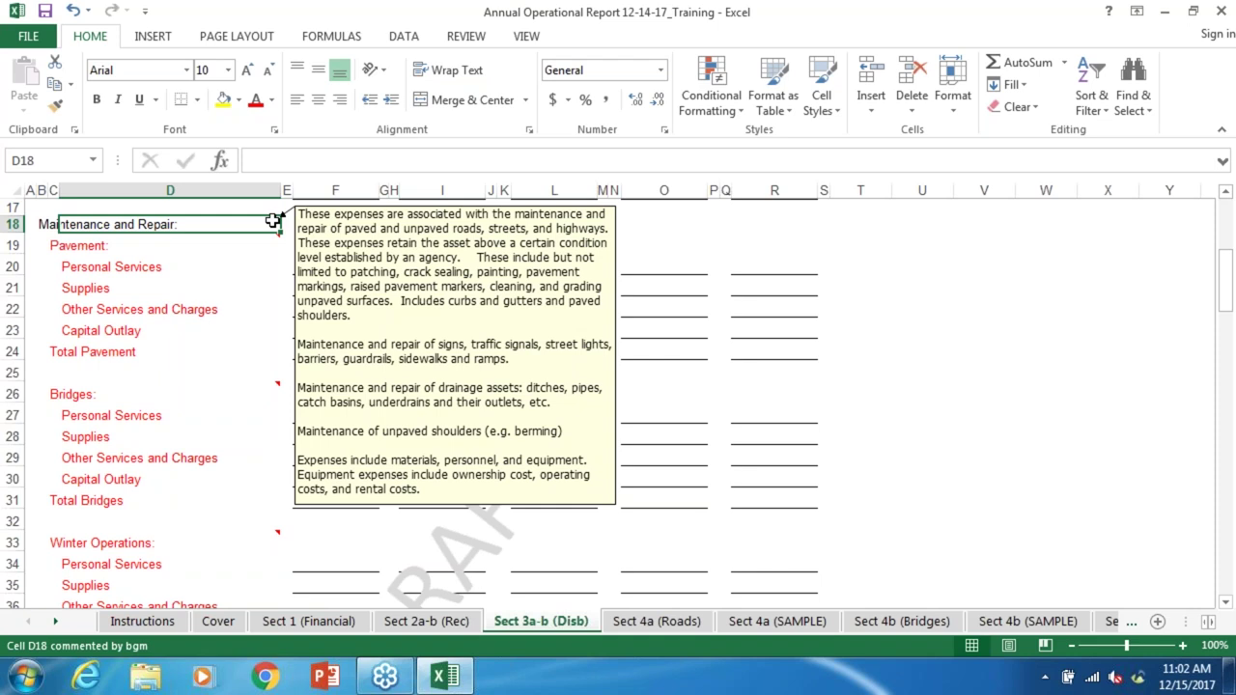
left_click(774, 349)
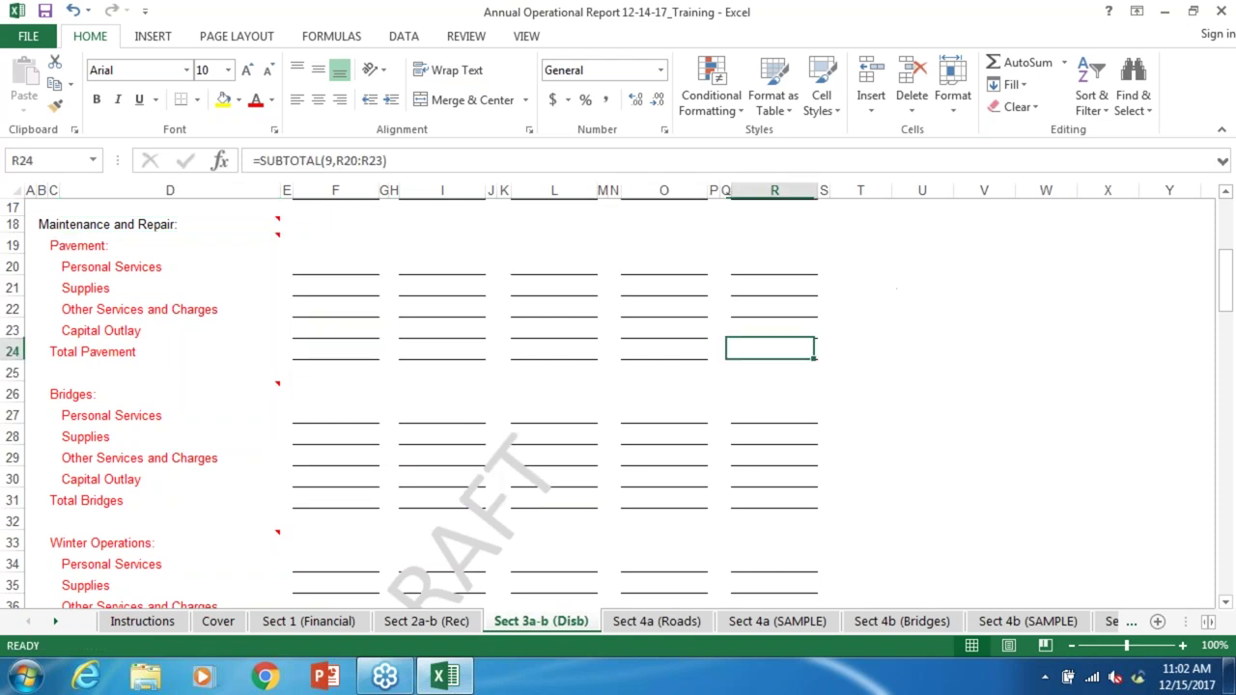
Step: Starting from the Pavement heading, review the maintenance and repair category rows down to the Construction and Reconstruction heading
left_click(83, 247)
key("Down")
key("Down")
key("Down")
key("Down")
key("Down")
key("Down")
key("Down")
key("Down")
key("Down")
key("Down")
key("Down")
key("Down")
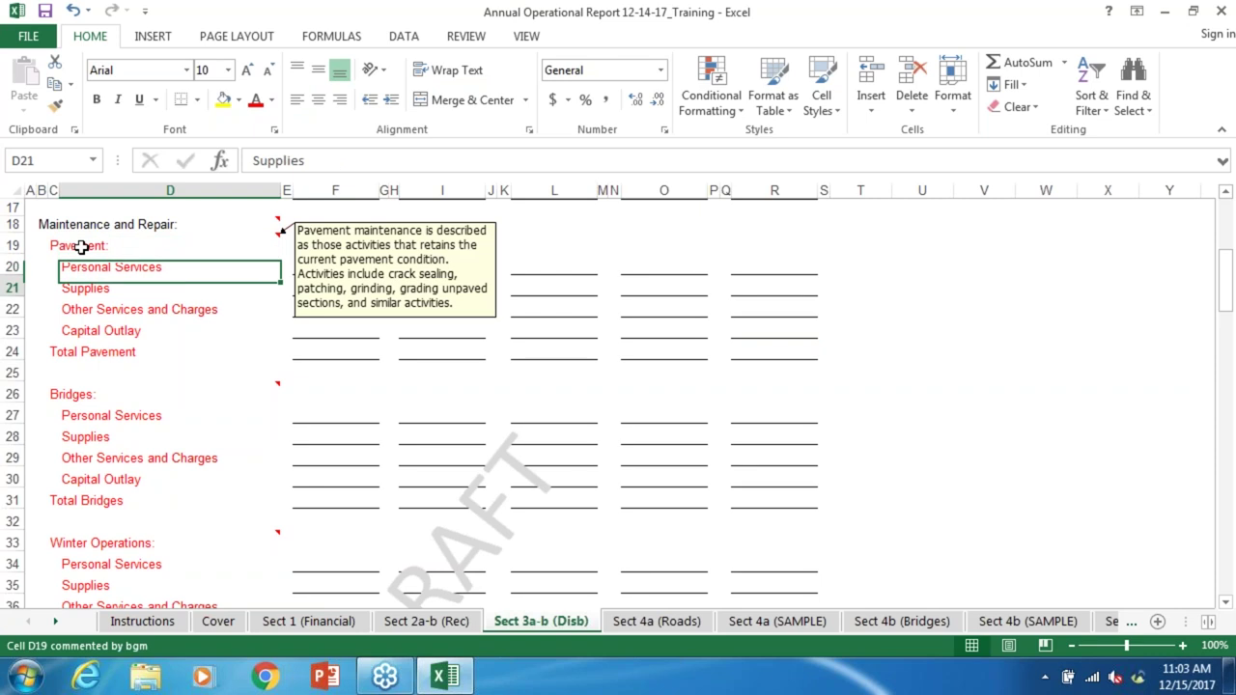
key("Down")
key("Down")
key("Down")
key("Down")
key("Down")
key("Down")
key("Down")
key("Down")
key("Down")
key("Down")
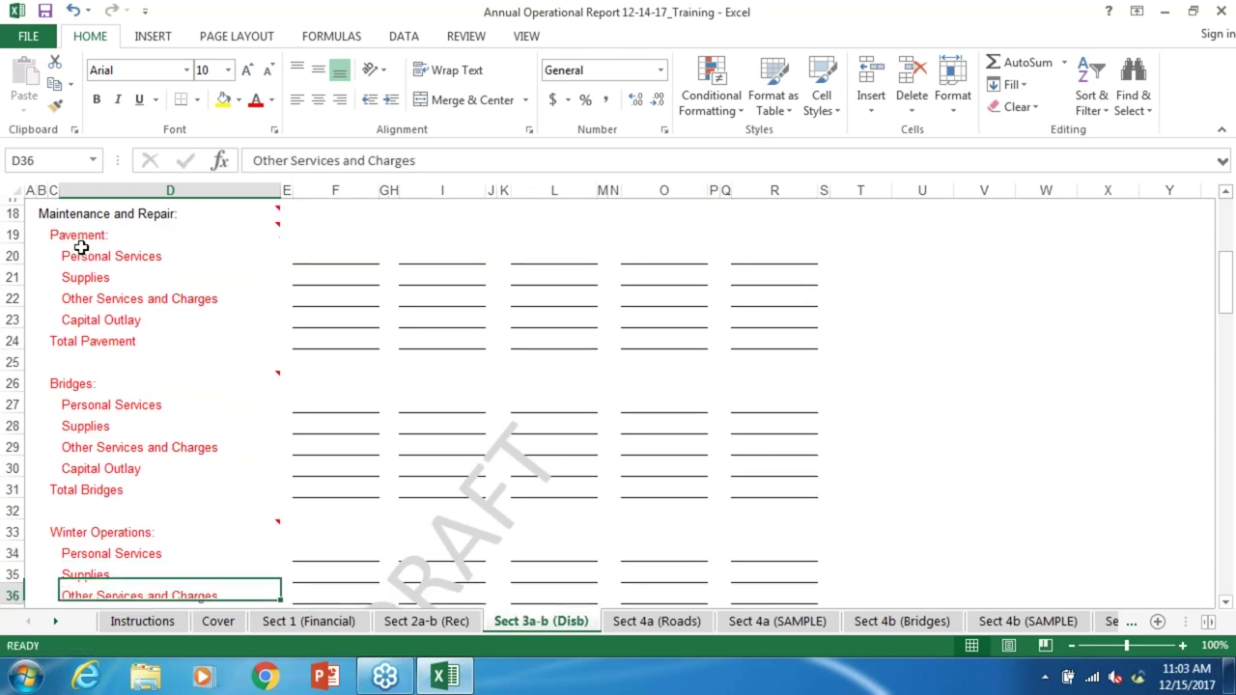
key("Down")
key("Down")
key("Down")
key("Down")
key("Down")
key("Down")
key("Down")
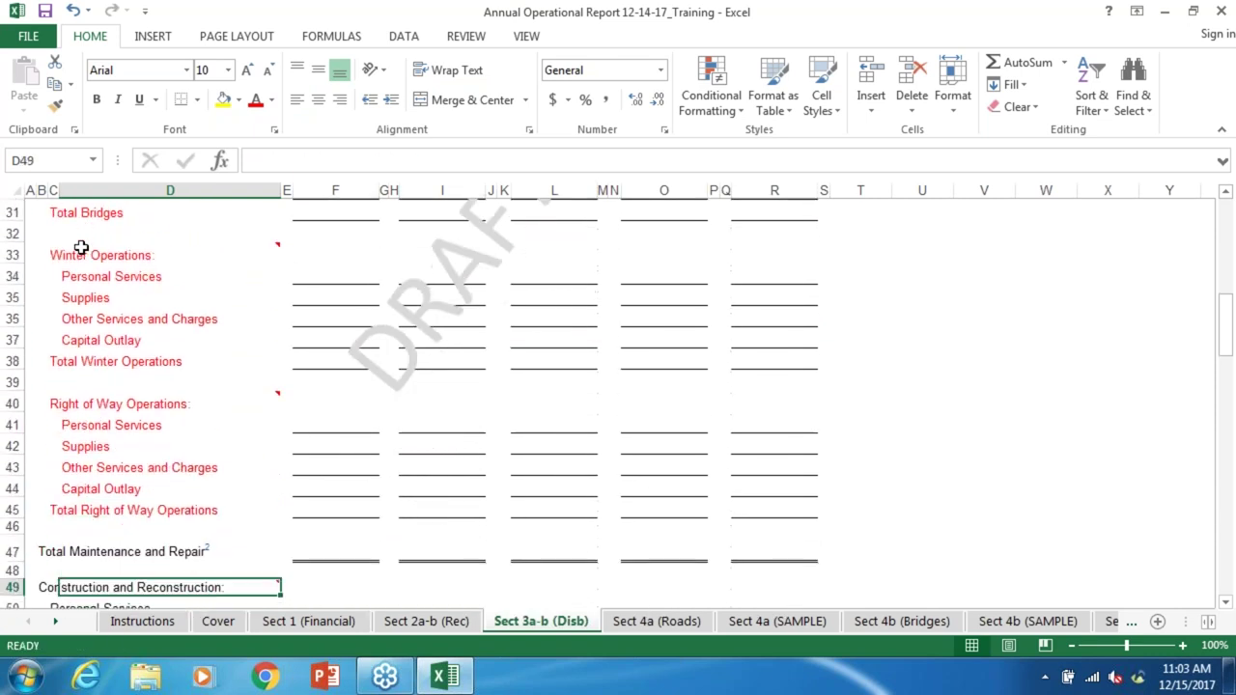
Step: Go back up to the Right of Way Operations heading cell and read its note
key("Up")
key("Up")
key("Up")
key("Up")
key("Up")
key("Up")
key("Up")
key("Up")
key("Up")
key("Up")
key("Down")
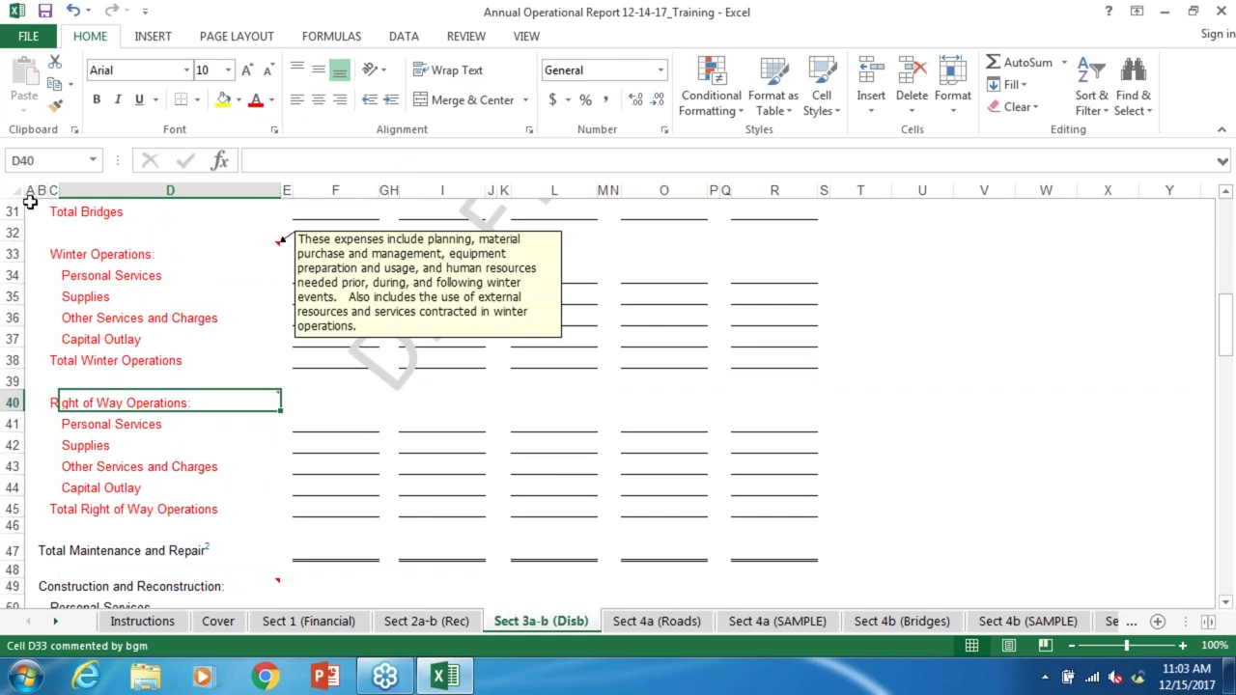
mouse_move(195, 406)
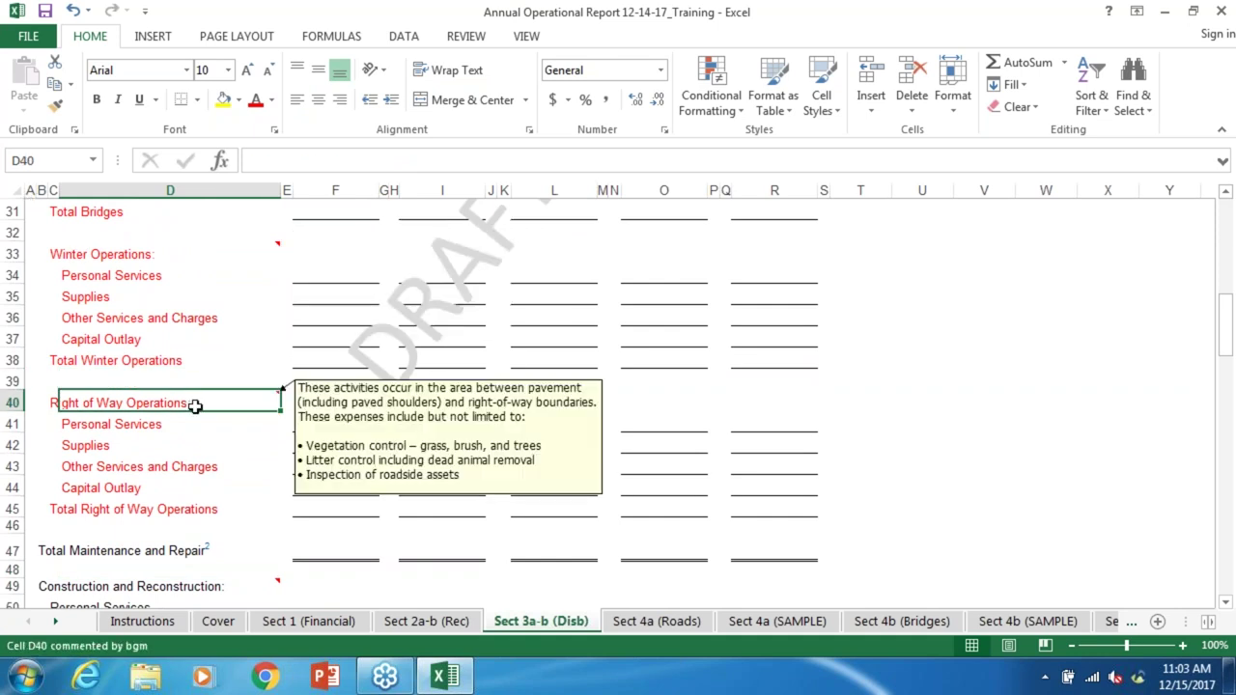
Step: Reselect the Right of Way Operations heading cell, reread its note and move on to its Personal Services row
left_click(256, 403)
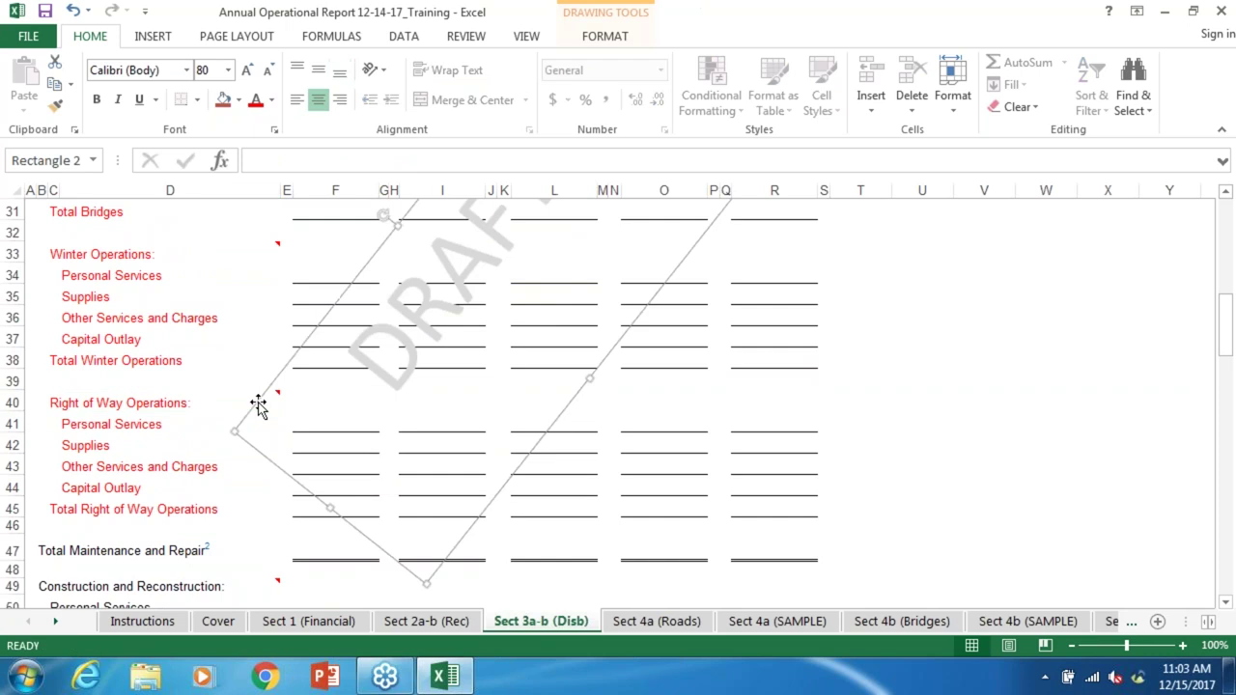
left_click(189, 401)
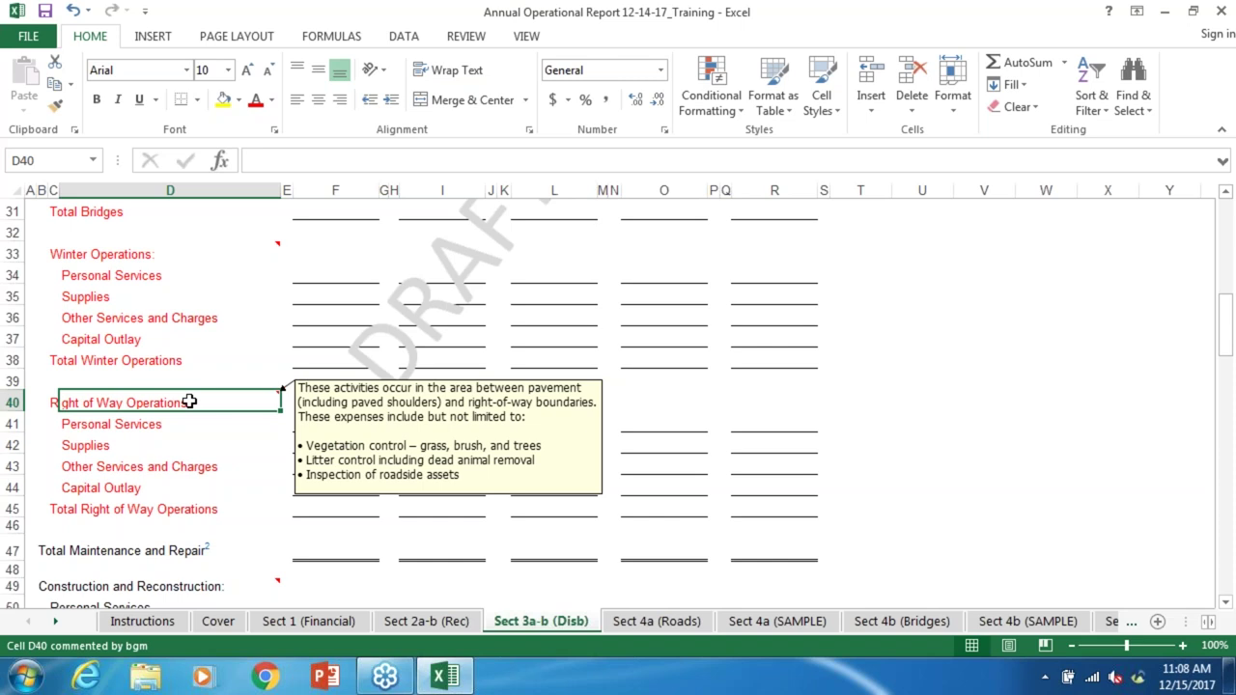
key("Down")
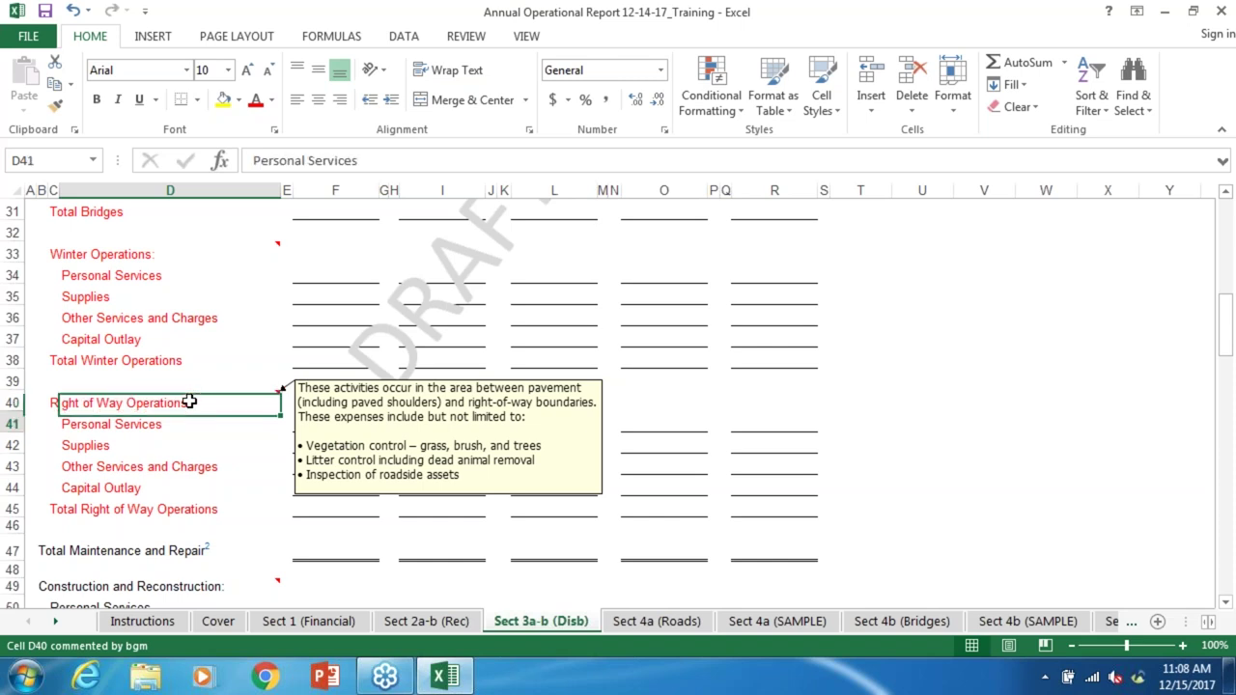